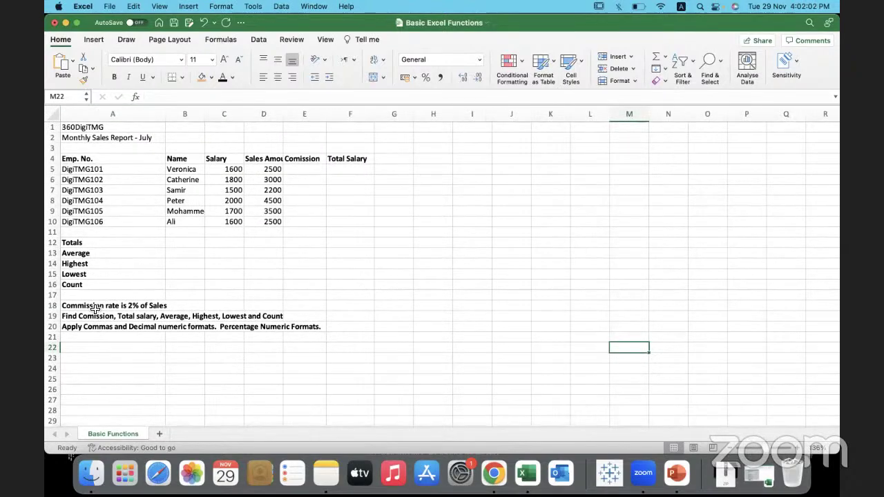
{"action": "left_click", "coordinate": [60, 40]}
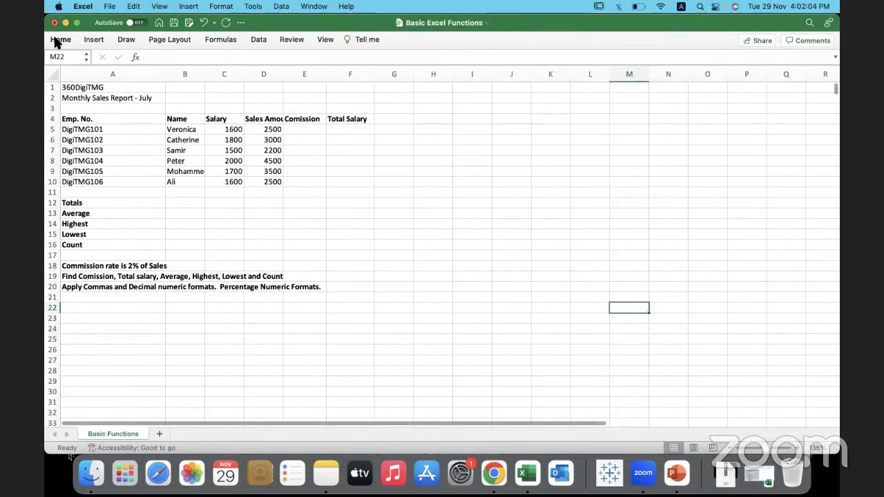
{"action": "left_click", "coordinate": [58, 40]}
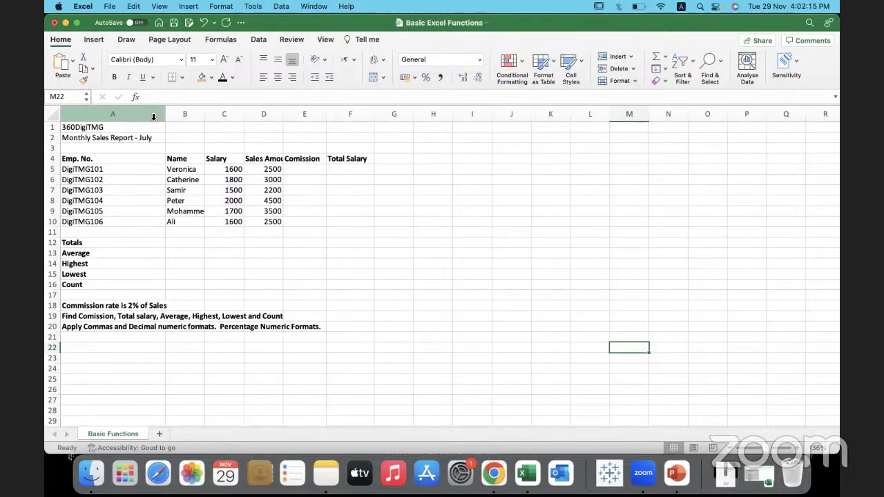
Step: Examine the sheet's column and row layout by selecting columns A to E and rows 1 to 5 one at a time
{"action": "left_click", "coordinate": [153, 116]}
{"action": "left_click", "coordinate": [186, 114]}
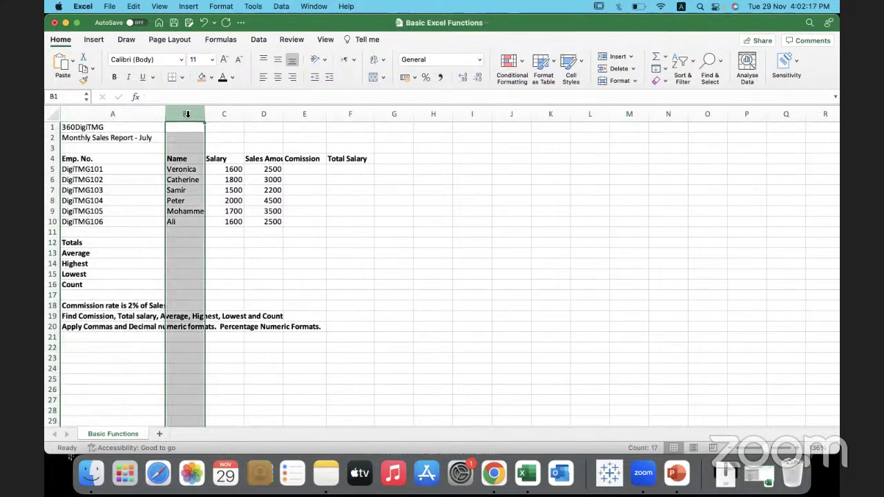
{"action": "left_click", "coordinate": [223, 112]}
{"action": "left_click", "coordinate": [264, 114]}
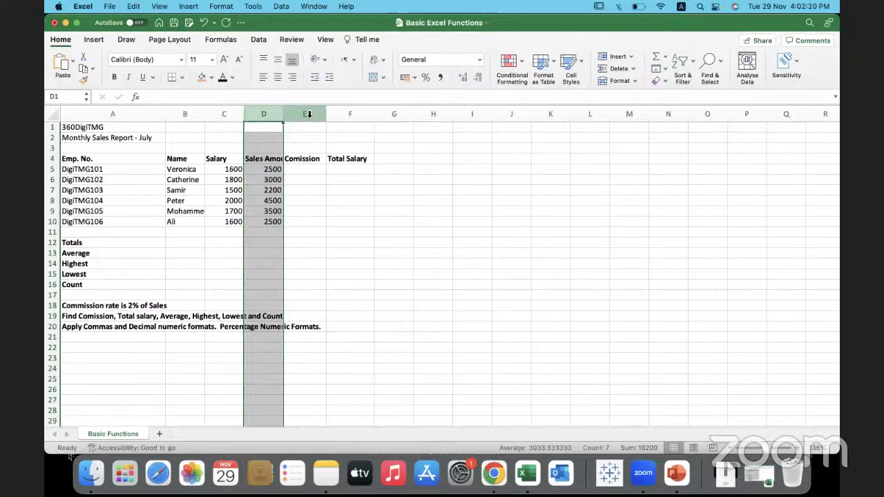
{"action": "left_click", "coordinate": [308, 113]}
{"action": "left_click", "coordinate": [54, 127]}
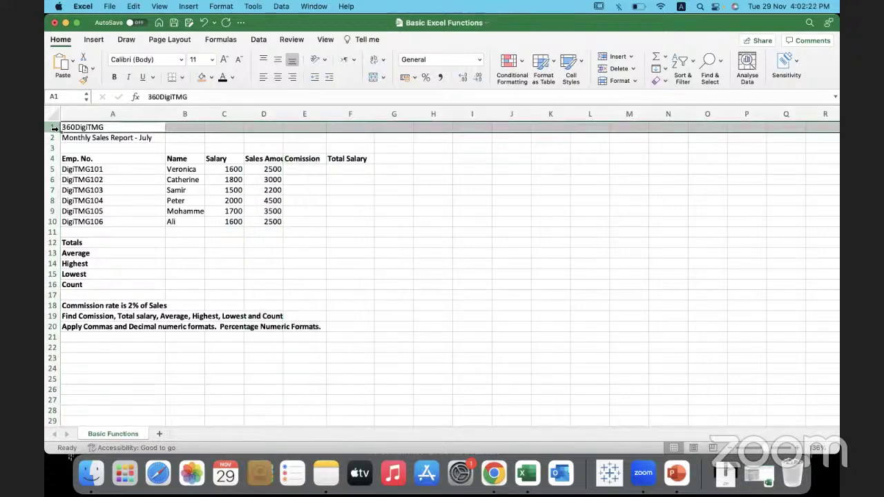
{"action": "left_click", "coordinate": [53, 137]}
{"action": "left_click", "coordinate": [54, 147]}
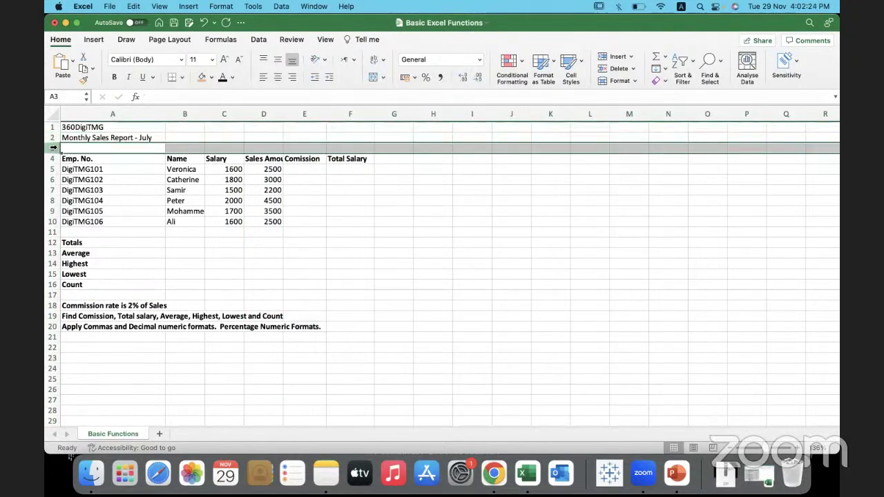
{"action": "left_click", "coordinate": [53, 158]}
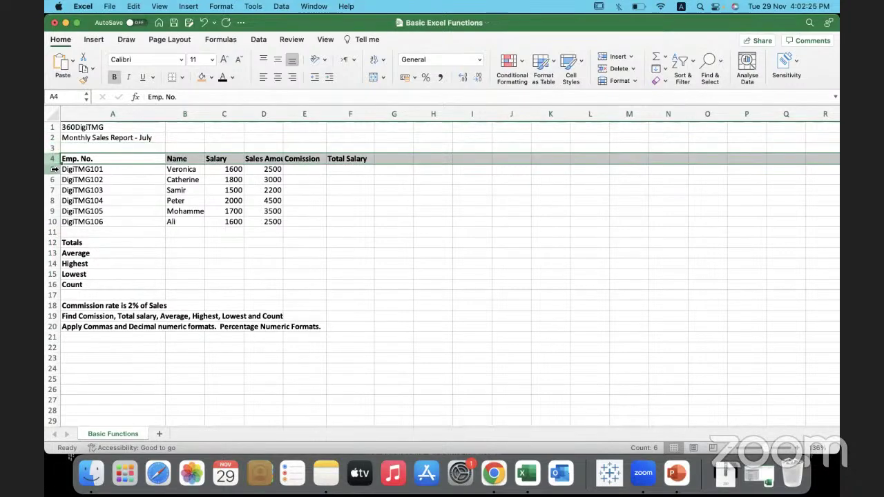
{"action": "left_click", "coordinate": [54, 170]}
{"action": "left_click", "coordinate": [372, 251]}
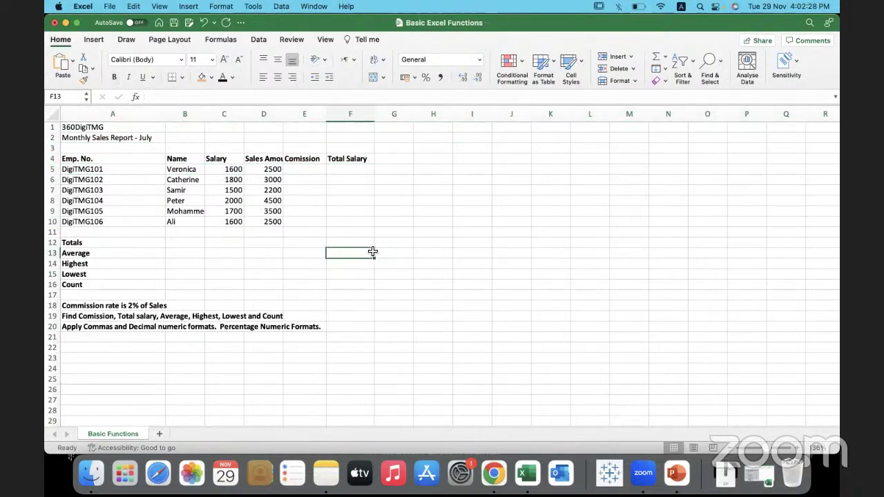
Step: Enter the text G7 in the empty cell G7 as a cell reference example
{"action": "left_click", "coordinate": [398, 193]}
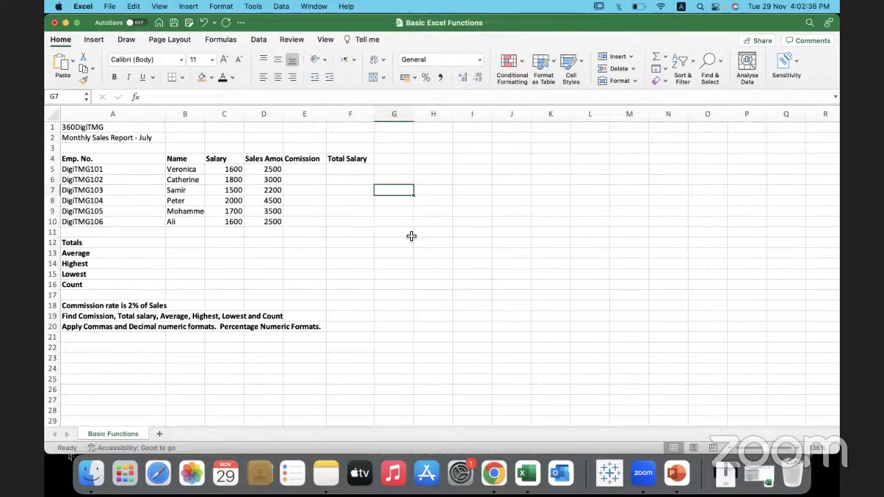
{"action": "double_click", "coordinate": [398, 190]}
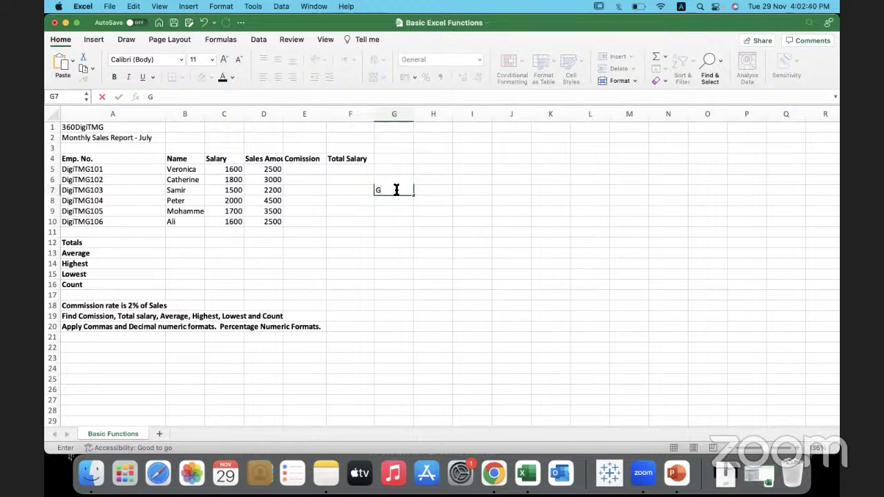
{"action": "left_click", "coordinate": [392, 232]}
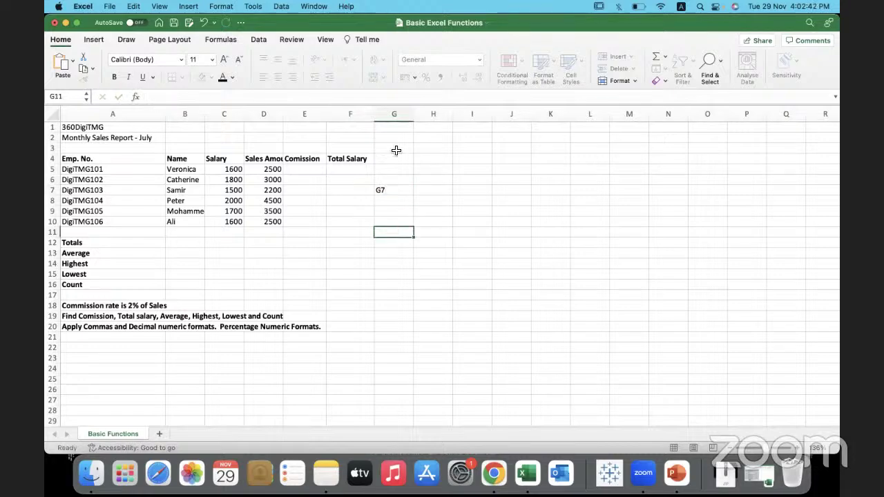
Step: Highlight column G and row 7 together to examine their intersection, and clear the entry in cell G7
{"action": "left_click", "coordinate": [397, 114]}
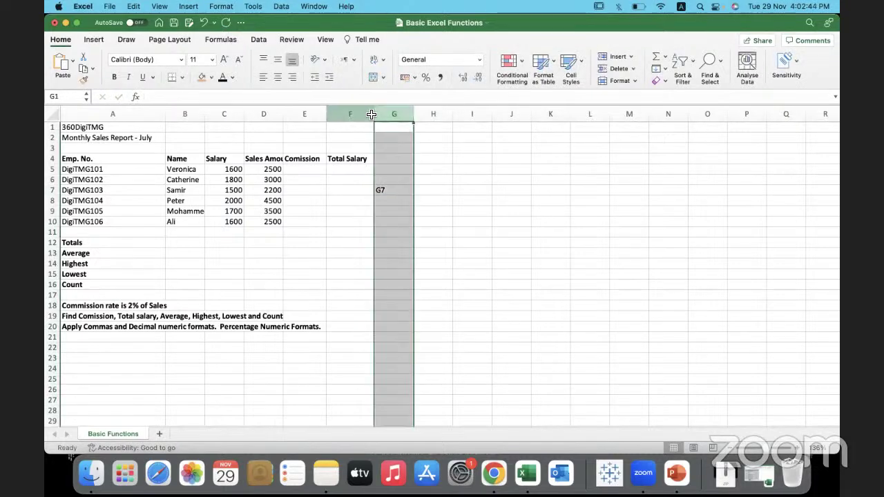
{"action": "left_click", "coordinate": [55, 190], "text": "ctrl"}
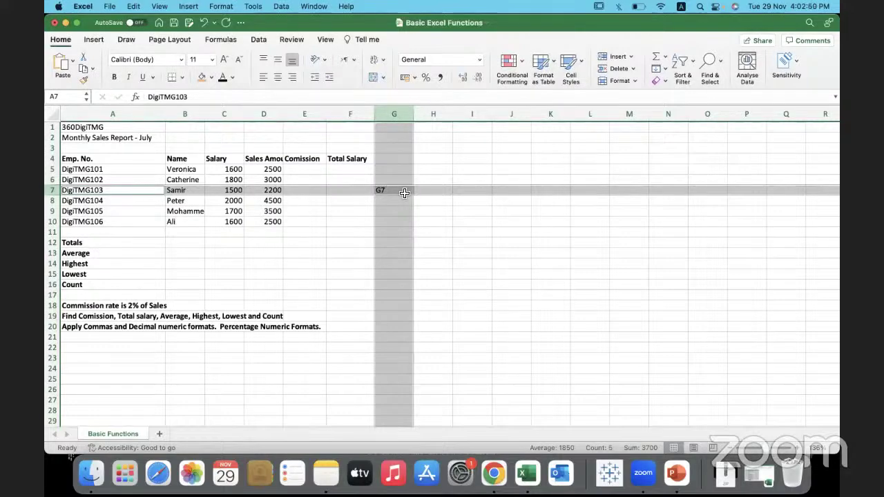
{"action": "left_click", "coordinate": [404, 192]}
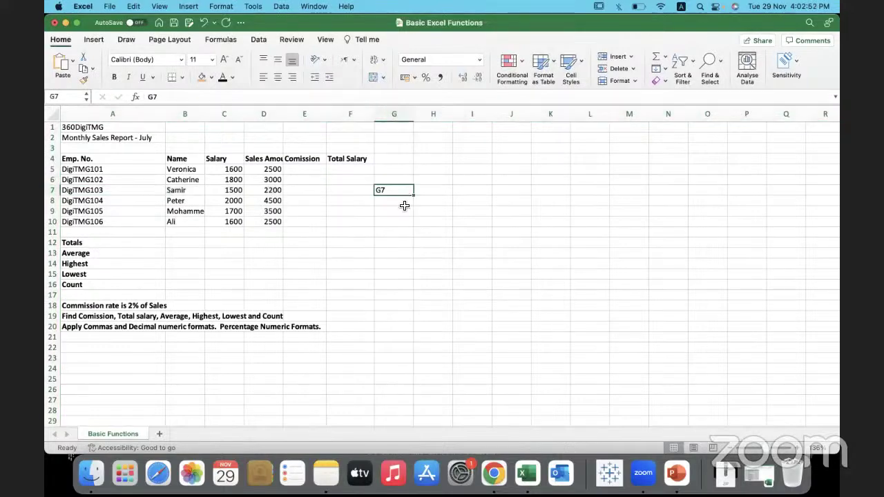
{"action": "key", "text": "Delete"}
Step: List the function names sum, avg, min, max and count down cells I4 to I8
{"action": "left_click", "coordinate": [478, 161]}
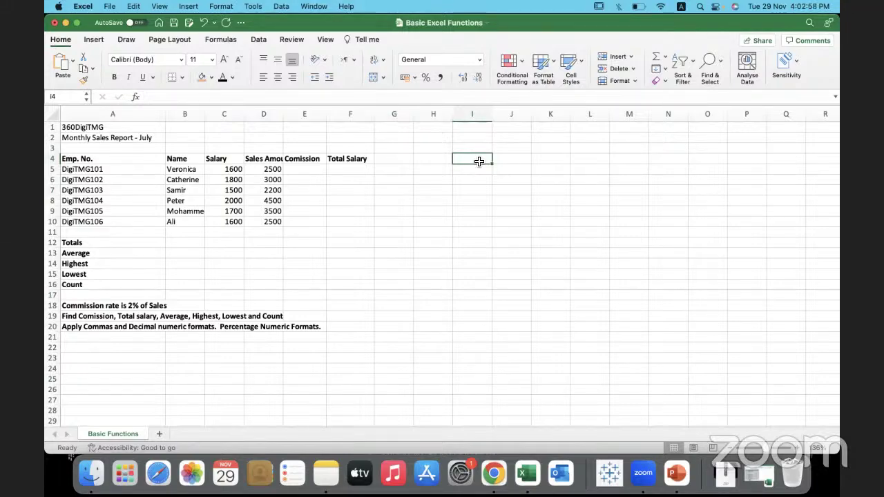
{"action": "type", "text": "sum"}
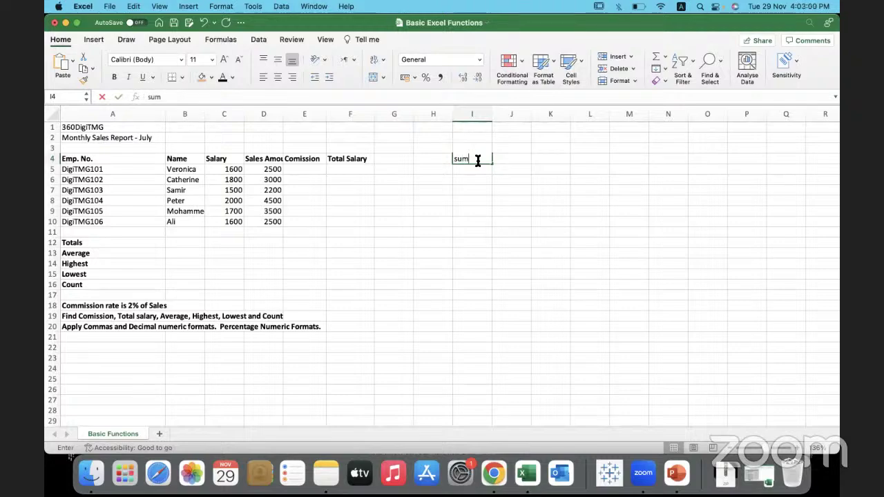
{"action": "key", "text": "Return"}
{"action": "type", "text": "avg"}
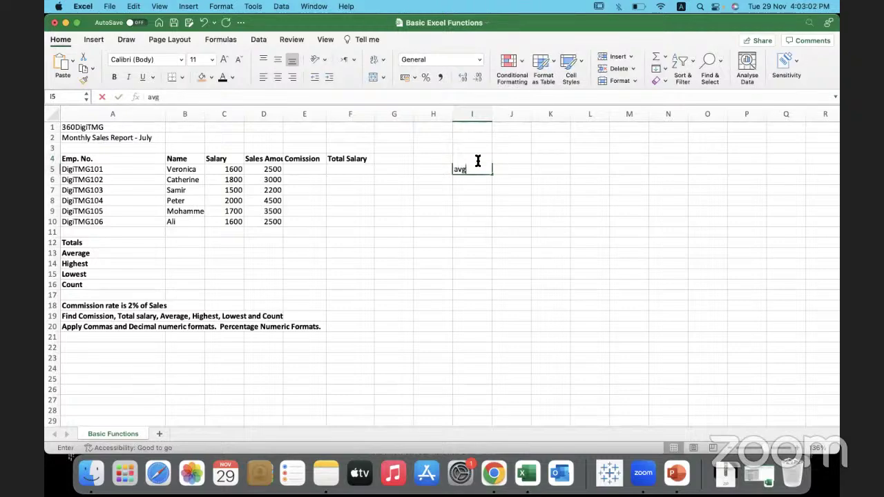
{"action": "key", "text": "Return"}
{"action": "type", "text": "min"}
{"action": "key", "text": "Return"}
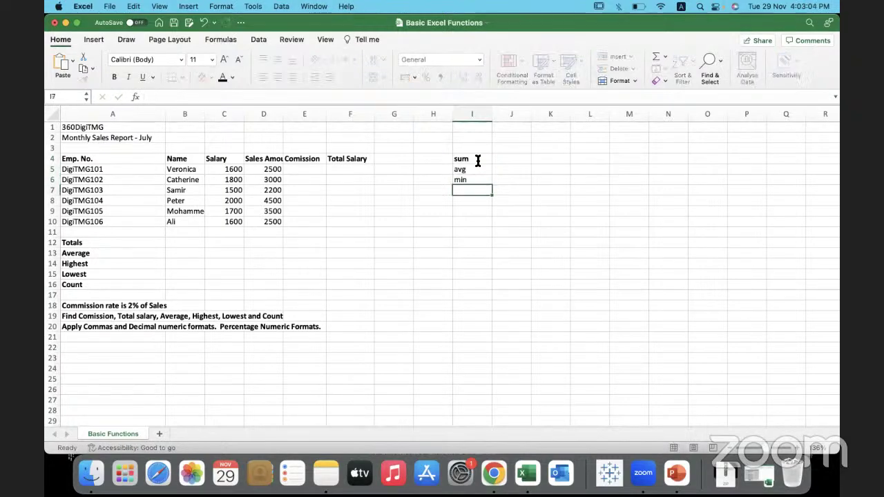
{"action": "type", "text": "max"}
{"action": "key", "text": "Return"}
{"action": "type", "text": "count"}
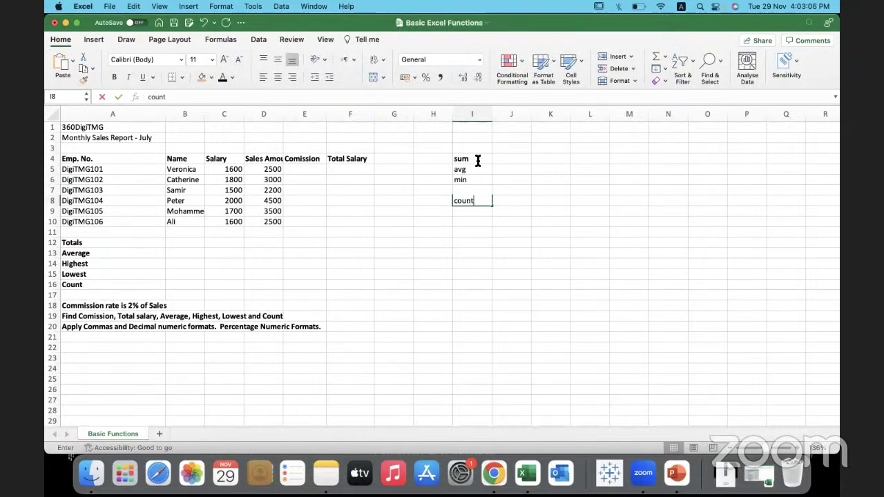
{"action": "key", "text": "Return"}
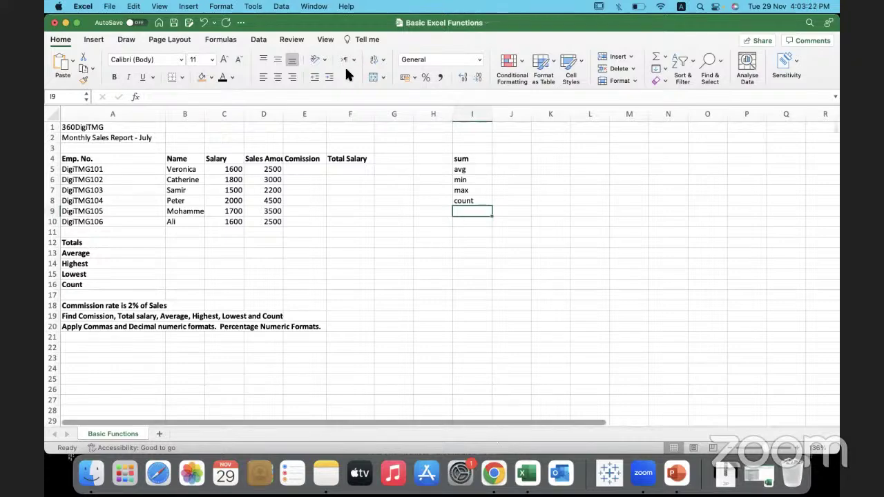
Step: Clear the list of function names from column I
{"action": "left_click_drag", "start_coordinate": [468, 144], "coordinate": [469, 238]}
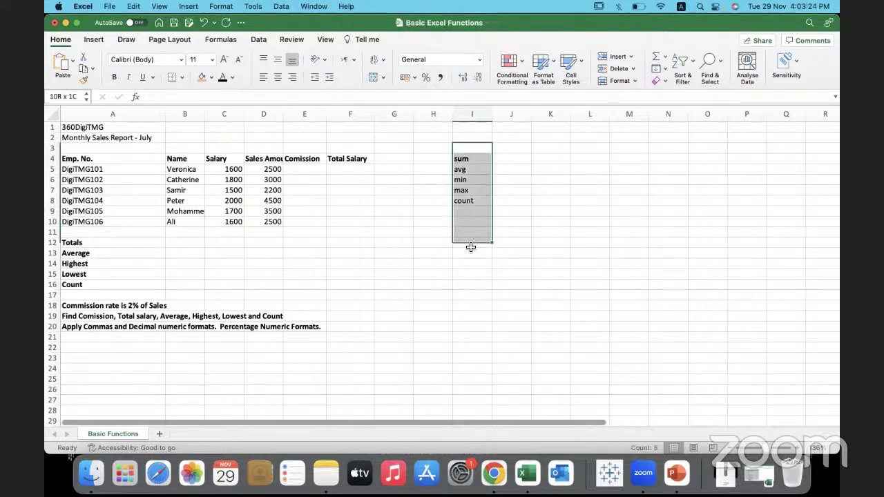
{"action": "key", "text": "Delete"}
{"action": "left_click_drag", "start_coordinate": [407, 252], "coordinate": [407, 302]}
{"action": "left_click", "coordinate": [407, 302]}
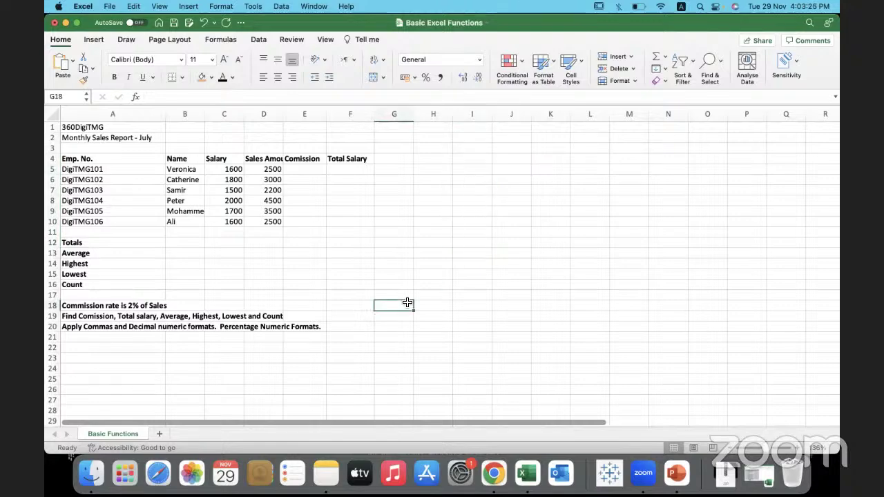
Step: Autofit the widths of columns B to F to their contents
{"action": "left_click_drag", "start_coordinate": [184, 114], "coordinate": [379, 116]}
{"action": "double_click", "coordinate": [376, 116]}
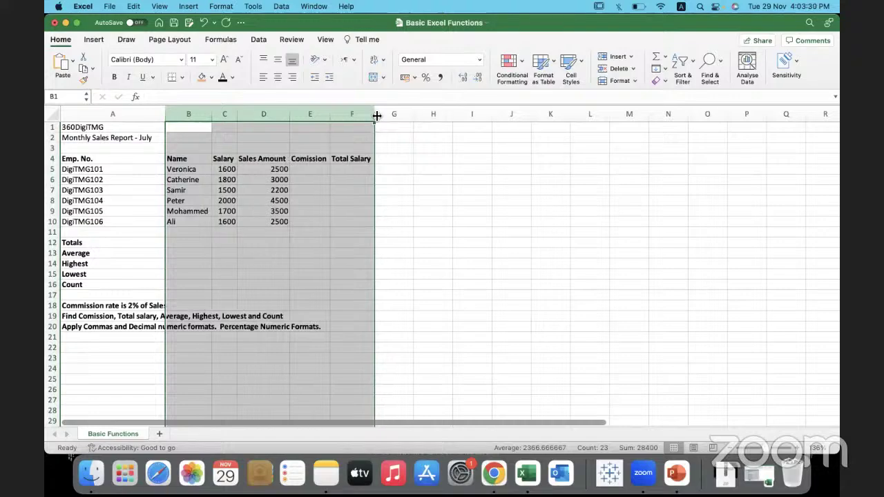
{"action": "left_click", "coordinate": [243, 251]}
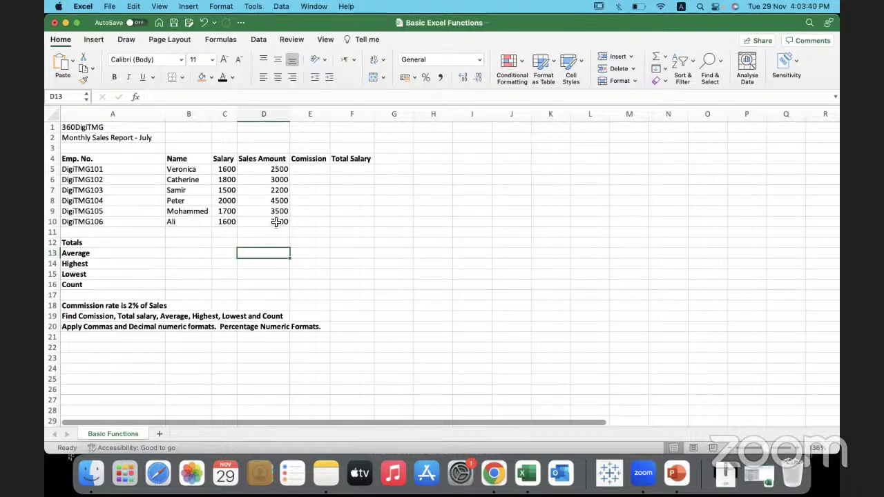
{"action": "left_click", "coordinate": [196, 169]}
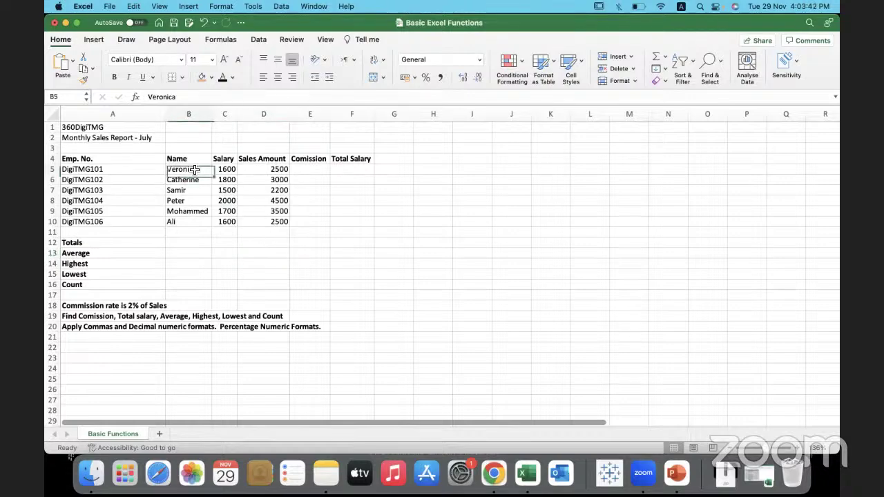
{"action": "left_click", "coordinate": [263, 169]}
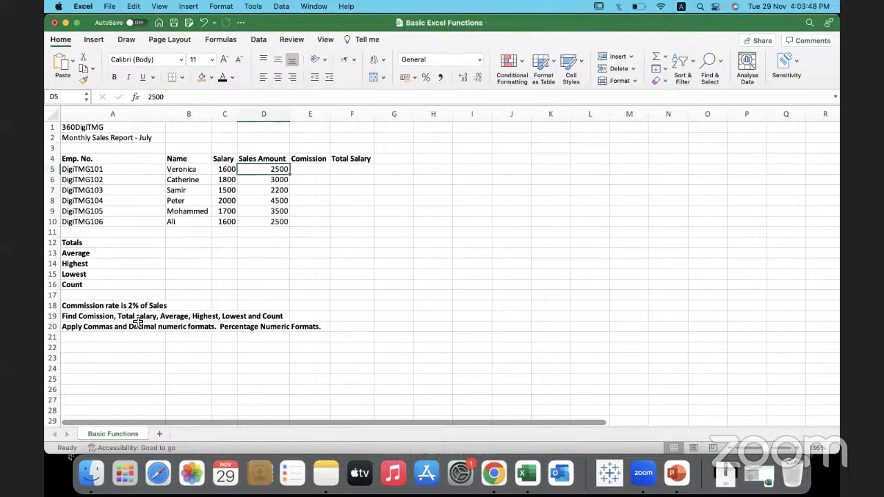
{"action": "left_click", "coordinate": [230, 243]}
{"action": "left_click_drag", "start_coordinate": [226, 169], "coordinate": [225, 222]}
Step: Total the Salary column in cell C12 with the formula =SUM(C5:C10)
{"action": "left_click", "coordinate": [226, 243]}
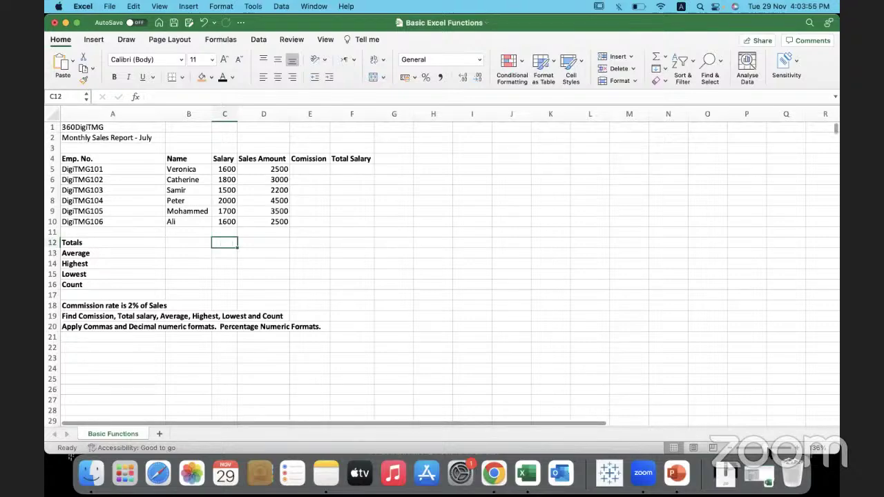
{"action": "left_click_drag", "start_coordinate": [766, 448], "coordinate": [771, 448]}
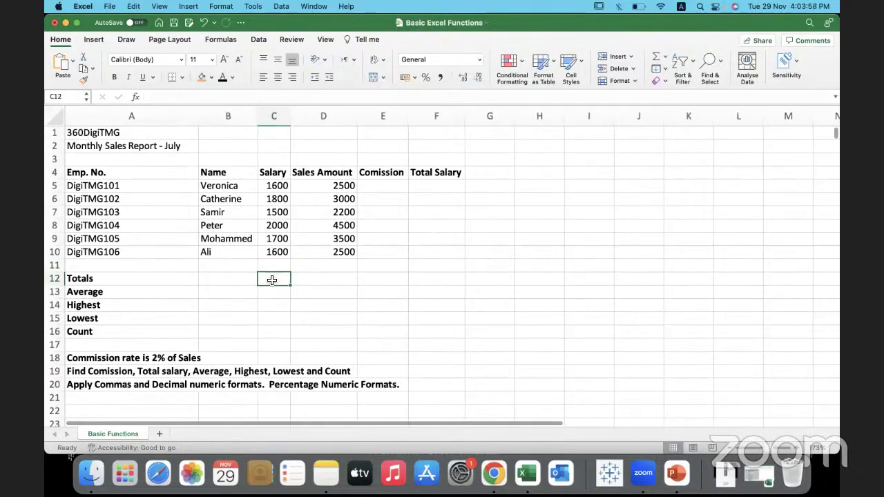
{"action": "type", "text": "=sum"}
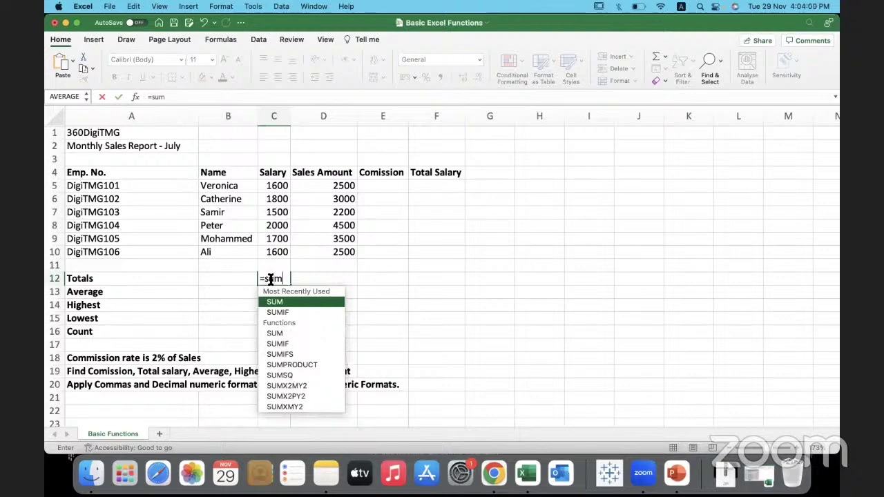
{"action": "double_click", "coordinate": [304, 301]}
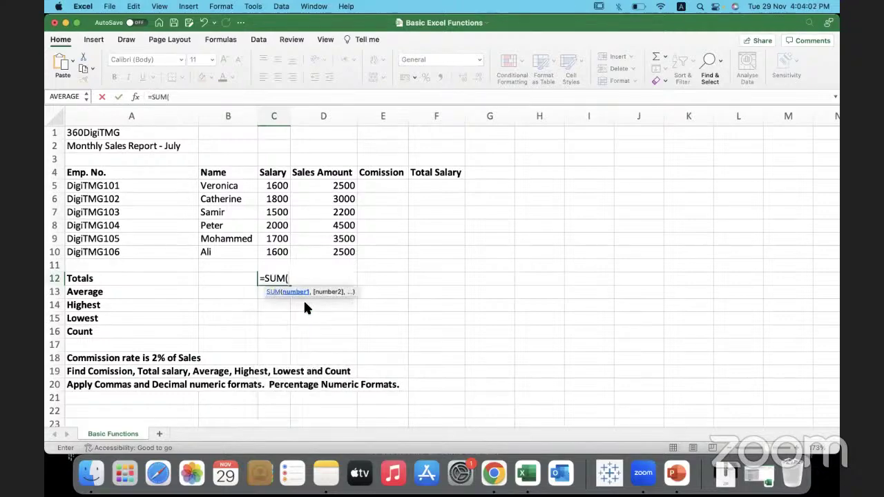
{"action": "left_click_drag", "start_coordinate": [275, 186], "coordinate": [276, 253]}
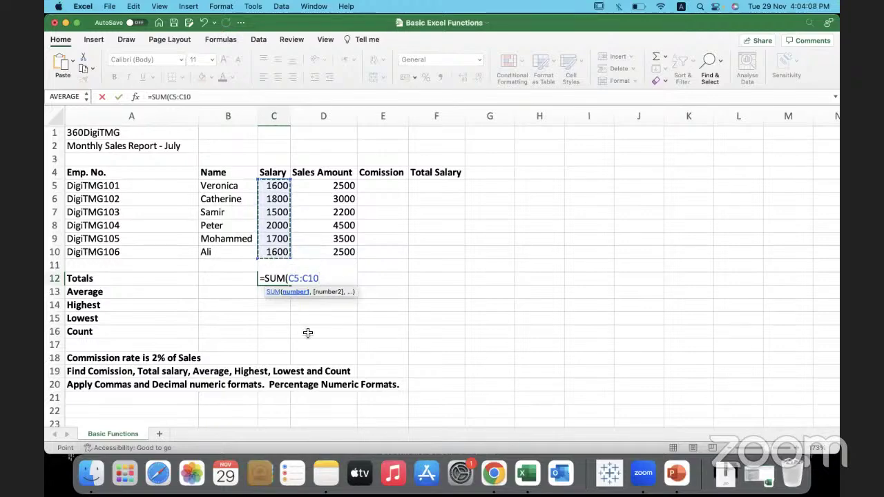
{"action": "type", "text": ")"}
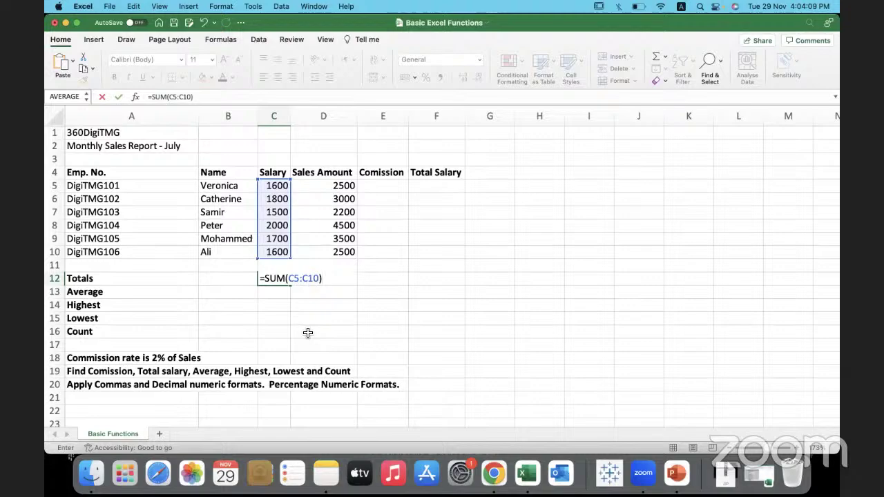
{"action": "key", "text": "Return"}
{"action": "left_click", "coordinate": [285, 277]}
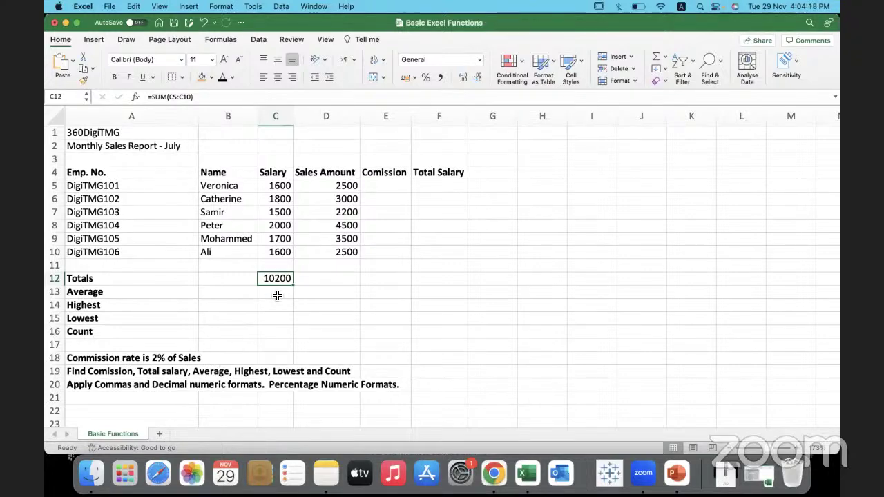
Step: Calculate the average of the Salary column in cell C13 with the formula =AVERAGE(C5:C10)
{"action": "left_click", "coordinate": [277, 295]}
{"action": "type", "text": "="}
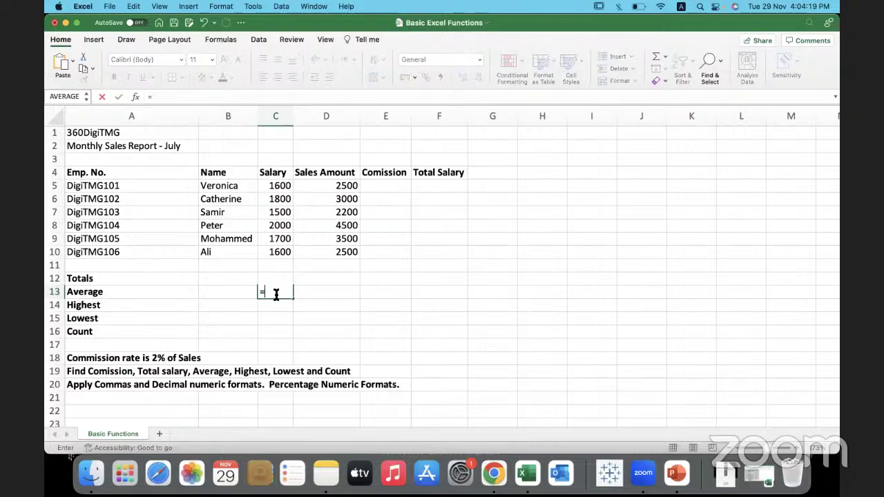
{"action": "type", "text": "avg"}
{"action": "key", "text": "BackSpace"}
{"action": "type", "text": "e"}
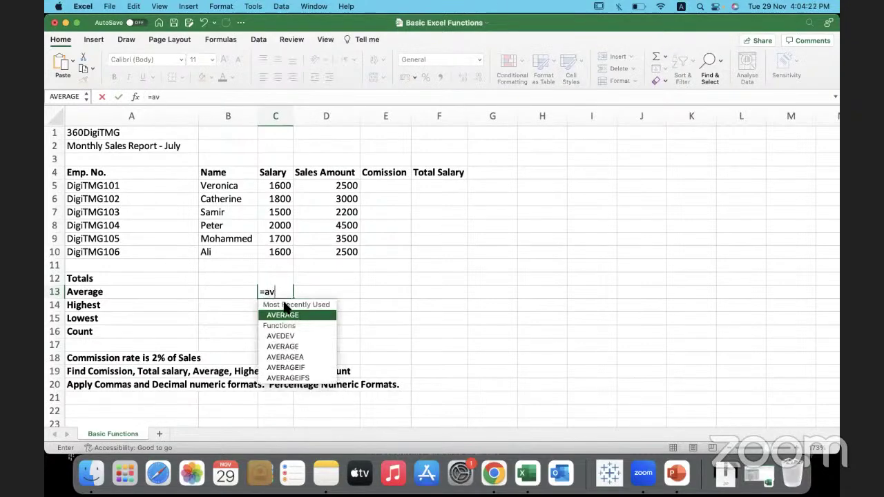
{"action": "double_click", "coordinate": [303, 312]}
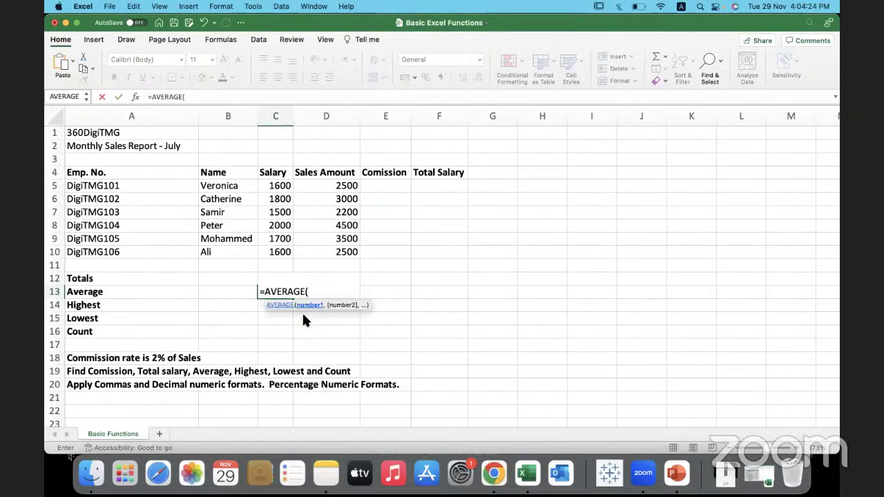
{"action": "left_click_drag", "start_coordinate": [277, 186], "coordinate": [273, 251]}
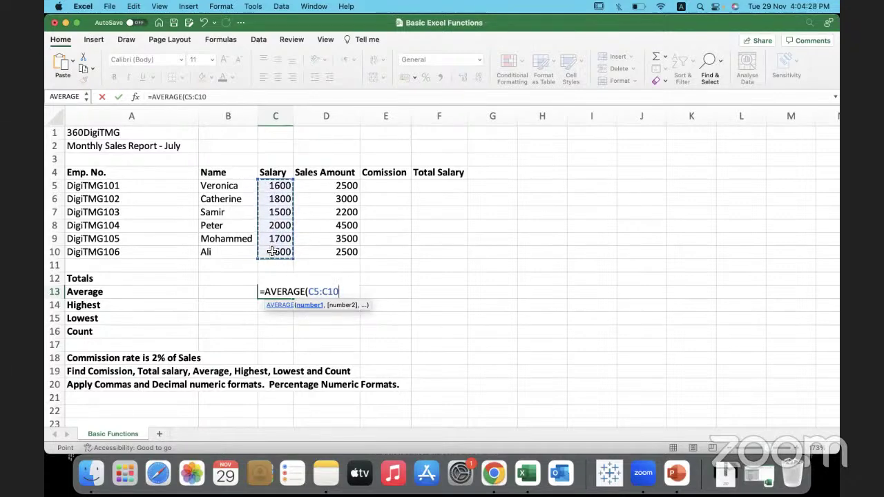
{"action": "key", "text": "Return"}
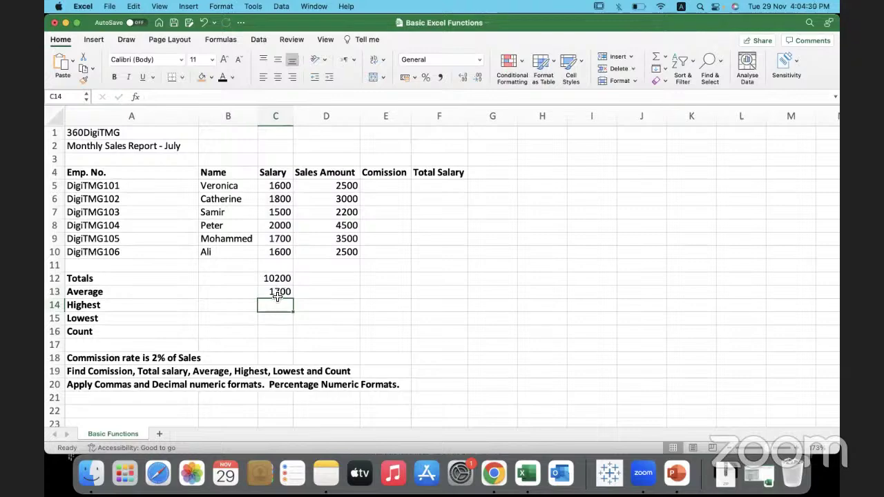
Step: Find the highest salary in cell C14 with the MAX function over C5:C10
{"action": "type", "text": "=max"}
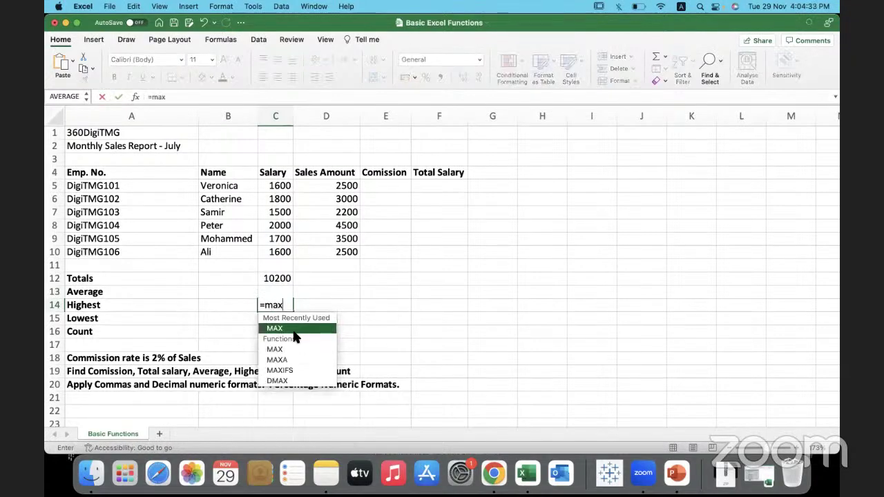
{"action": "double_click", "coordinate": [292, 328]}
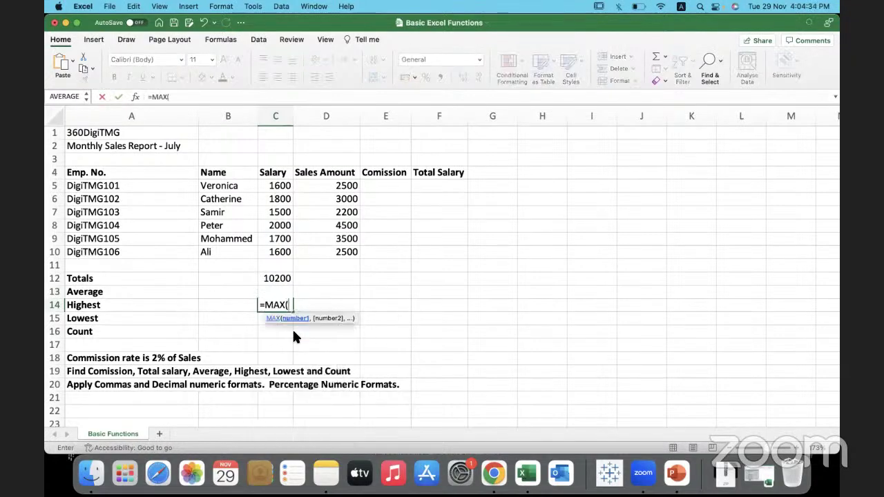
{"action": "left_click_drag", "start_coordinate": [273, 188], "coordinate": [269, 252]}
{"action": "key", "text": "Return"}
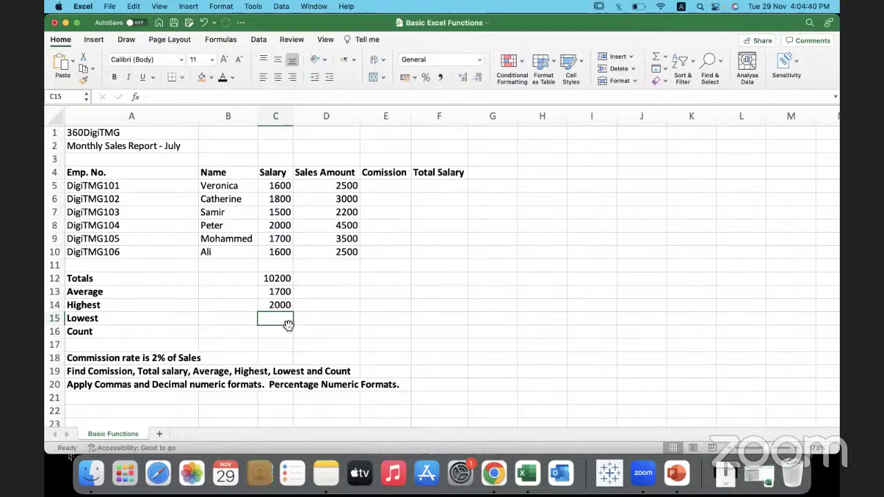
Step: Find the lowest salary in cell C15 with the MIN function over C5:C10
{"action": "type", "text": "=min"}
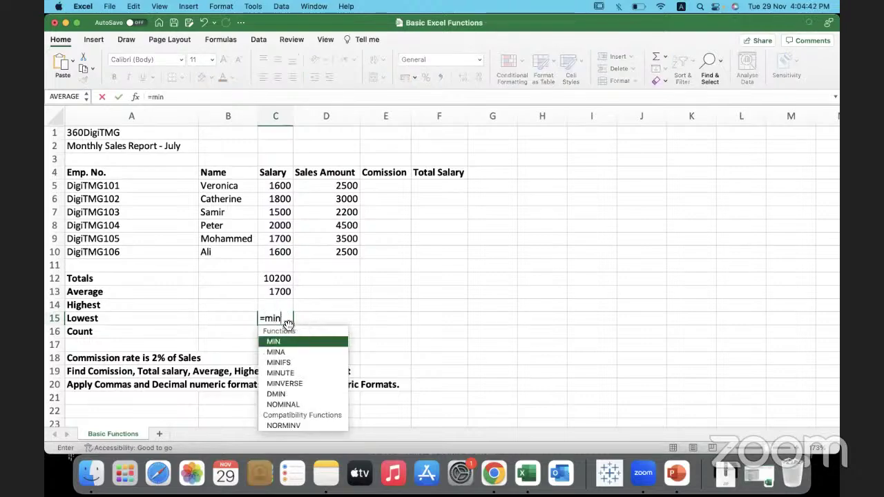
{"action": "double_click", "coordinate": [290, 342]}
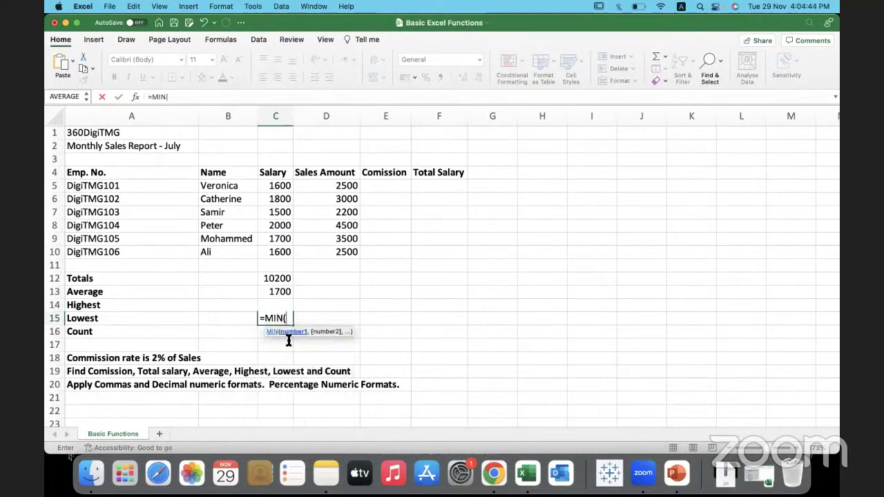
{"action": "left_click_drag", "start_coordinate": [280, 185], "coordinate": [281, 251]}
{"action": "key", "text": "Return"}
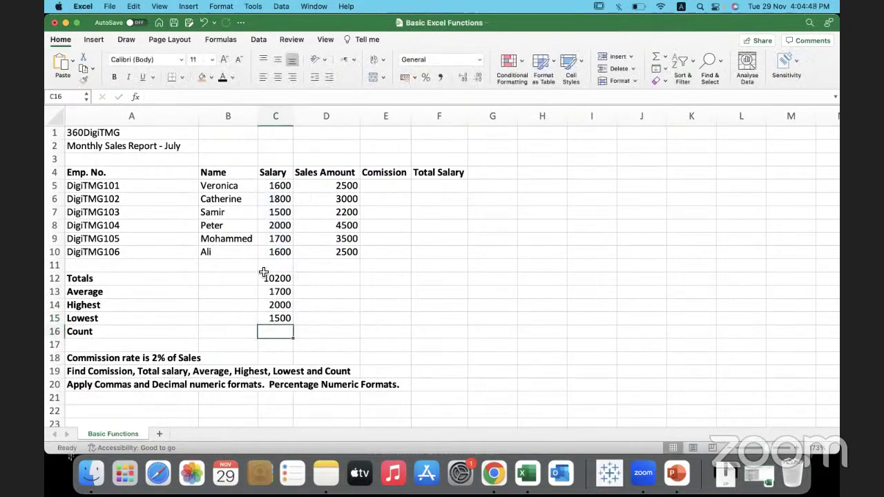
{"action": "left_click", "coordinate": [262, 227]}
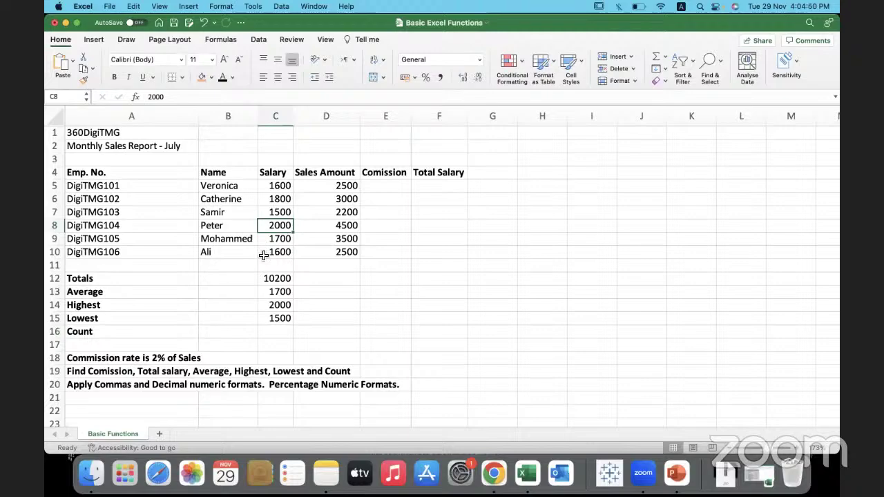
{"action": "left_click", "coordinate": [267, 214]}
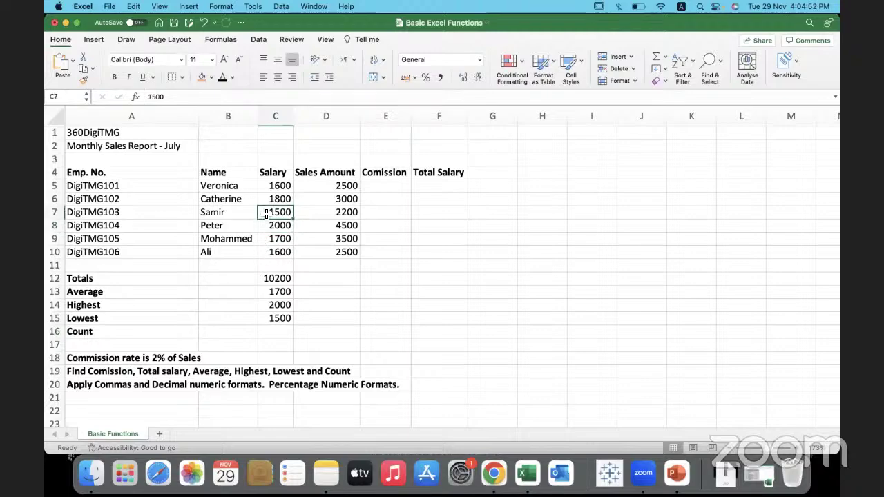
{"action": "left_click", "coordinate": [266, 279]}
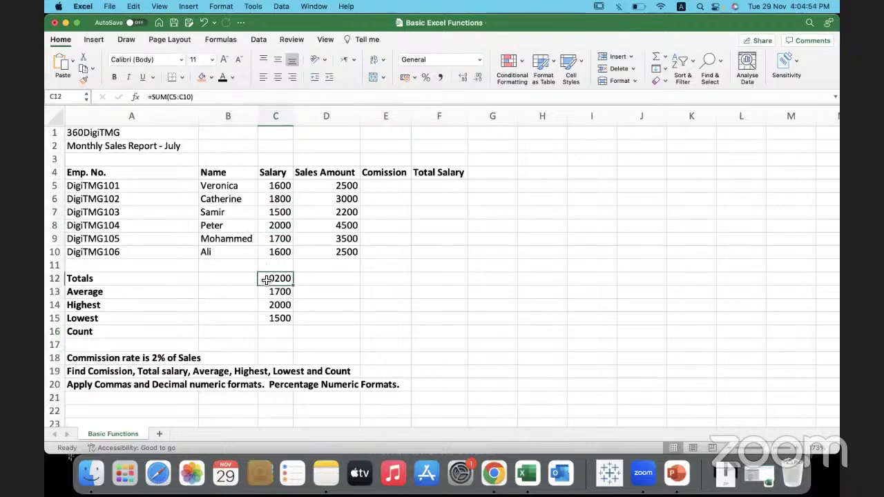
{"action": "left_click", "coordinate": [264, 293]}
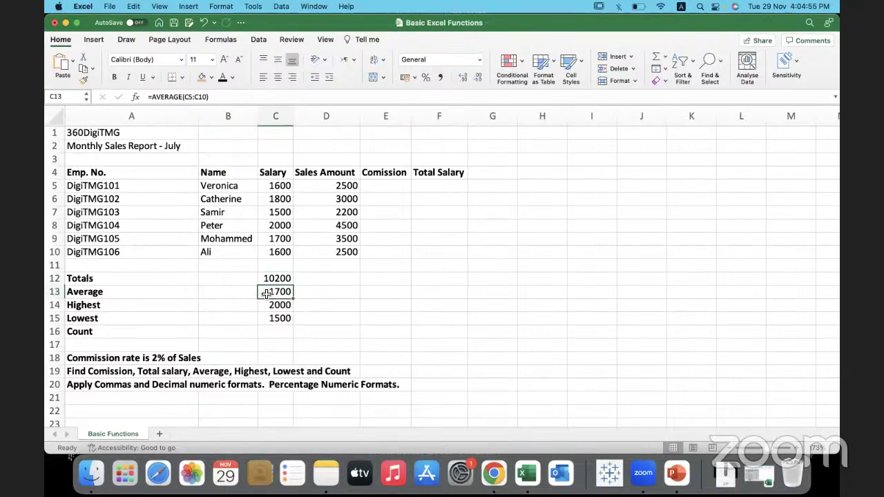
{"action": "left_click", "coordinate": [127, 331]}
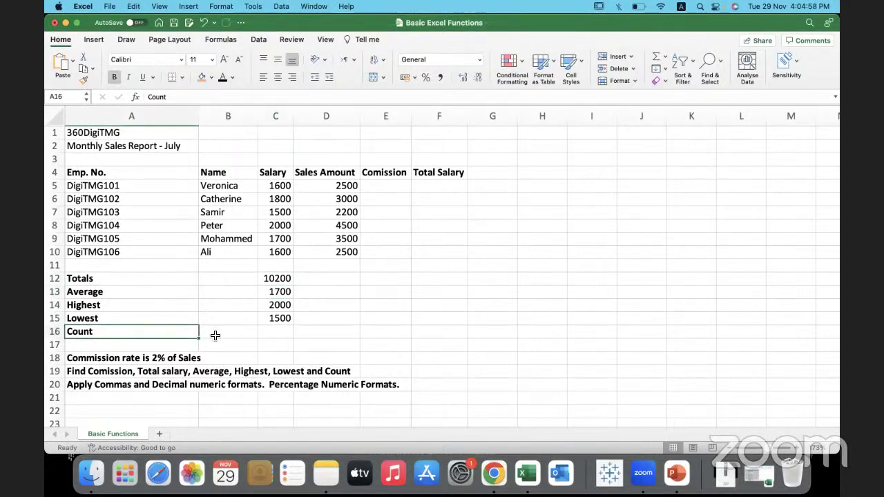
Step: Count the salary entries in cell C16 with the formula =COUNT(C5:C10)
{"action": "left_click", "coordinate": [268, 334]}
{"action": "type", "text": "=coun"}
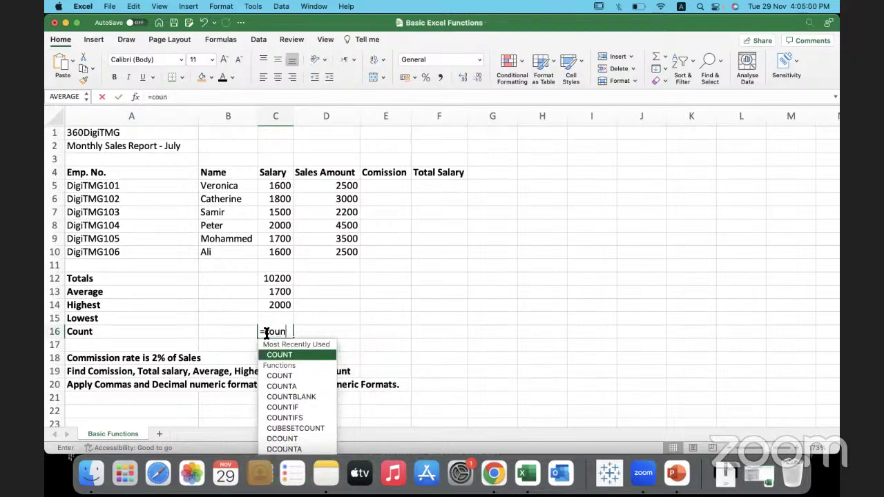
{"action": "type", "text": "t"}
{"action": "key", "text": "Tab"}
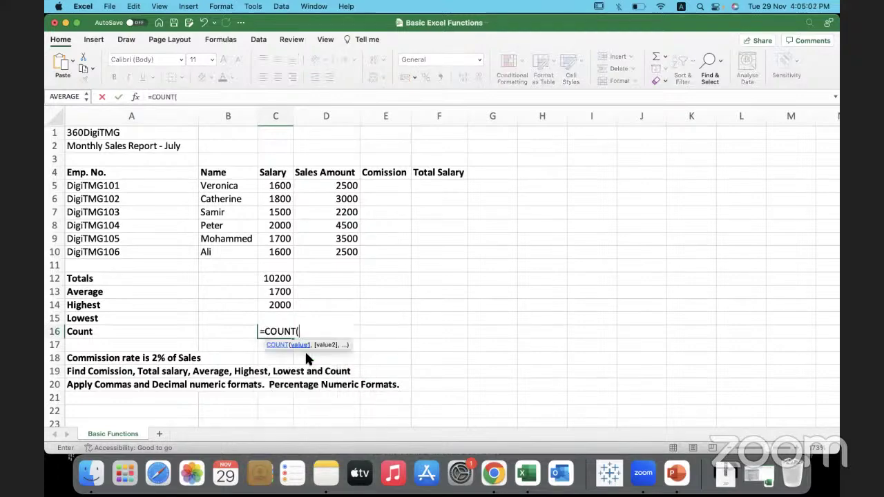
{"action": "left_click_drag", "start_coordinate": [276, 185], "coordinate": [270, 254]}
{"action": "type", "text": ")"}
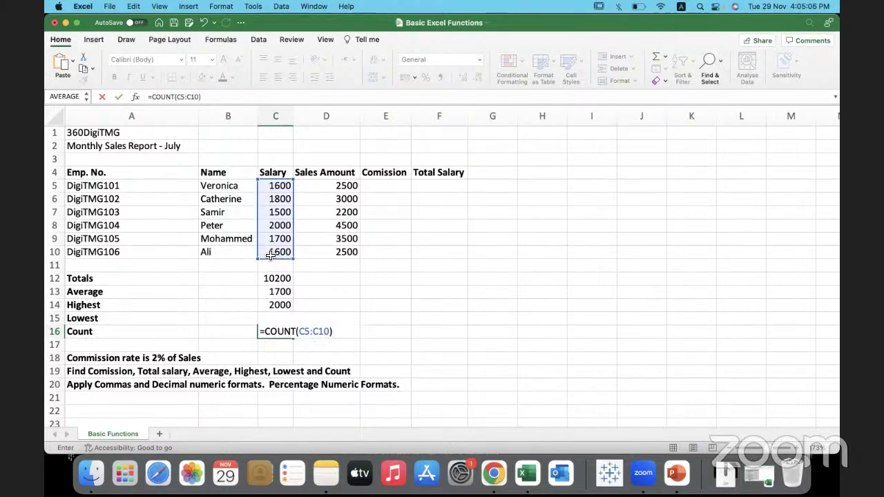
{"action": "key", "text": "Return"}
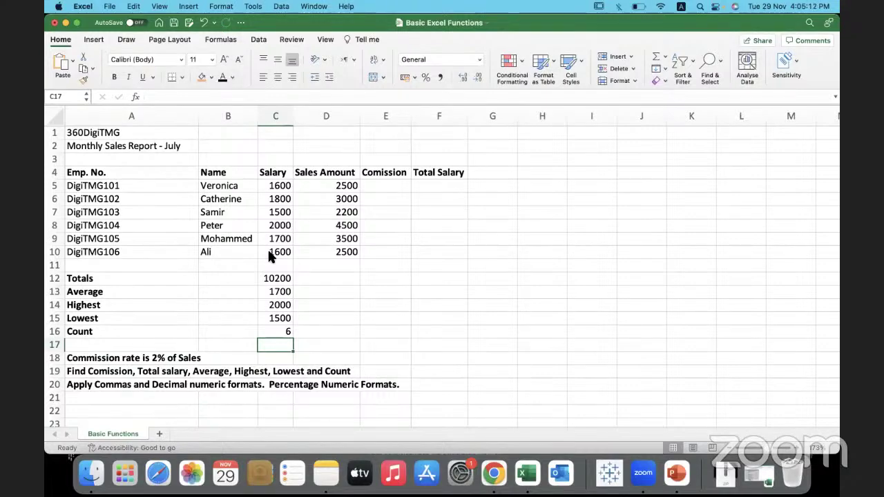
Step: Calculate the first employee's commission in cell E5 with the formula =(D5*2%)
{"action": "left_click", "coordinate": [133, 357]}
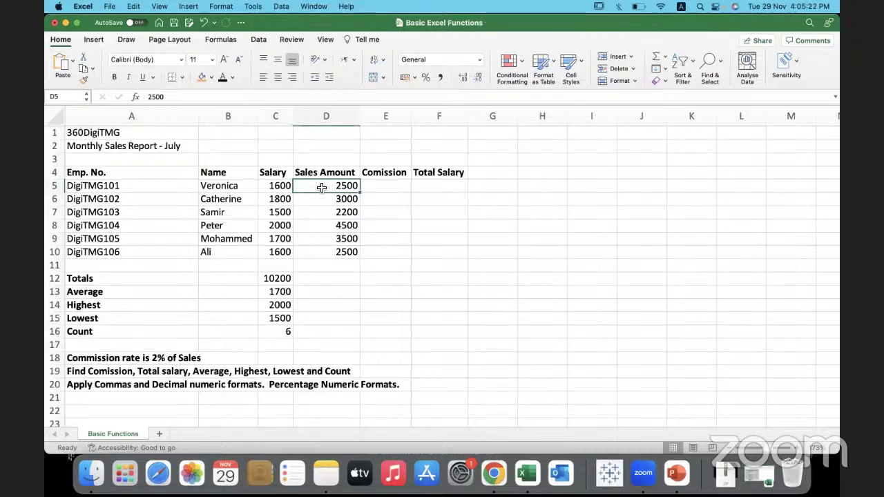
{"action": "left_click", "coordinate": [389, 190]}
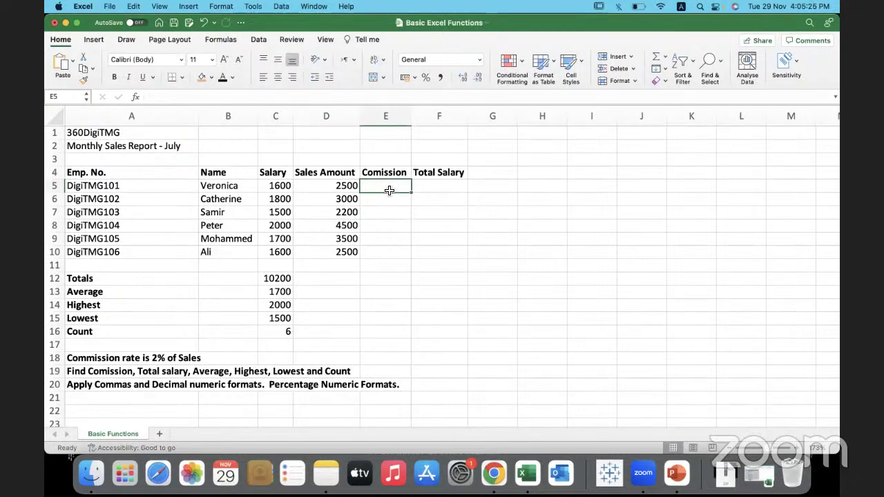
{"action": "double_click", "coordinate": [387, 190]}
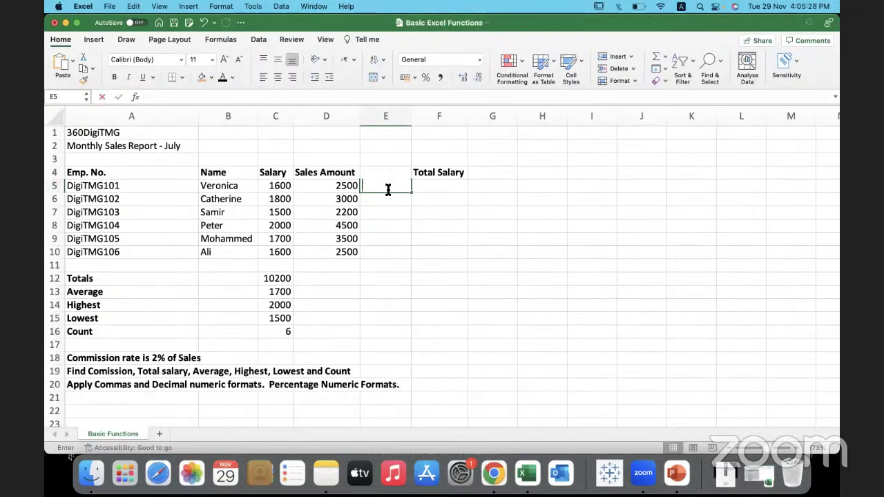
{"action": "type", "text": "=("}
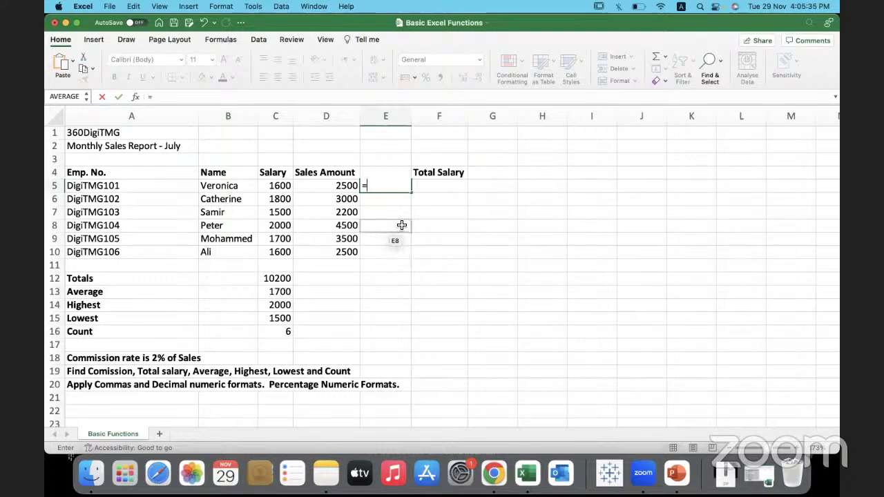
{"action": "left_click", "coordinate": [323, 184]}
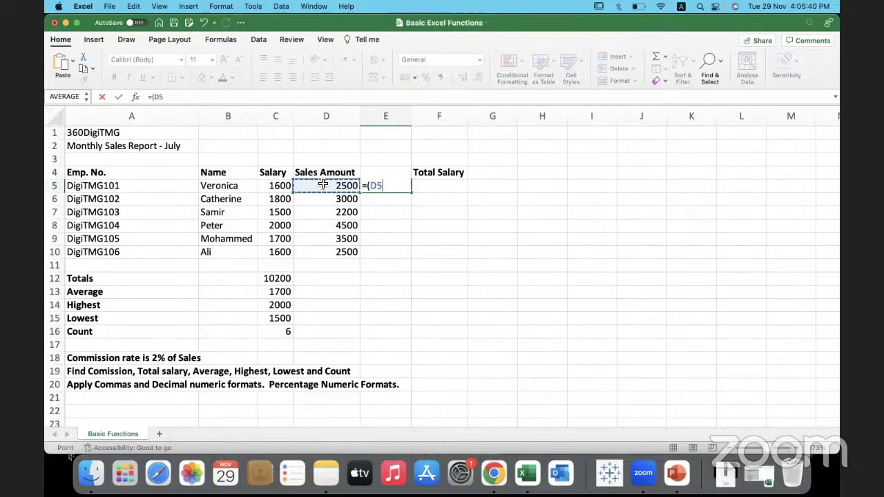
{"action": "type", "text": "*"}
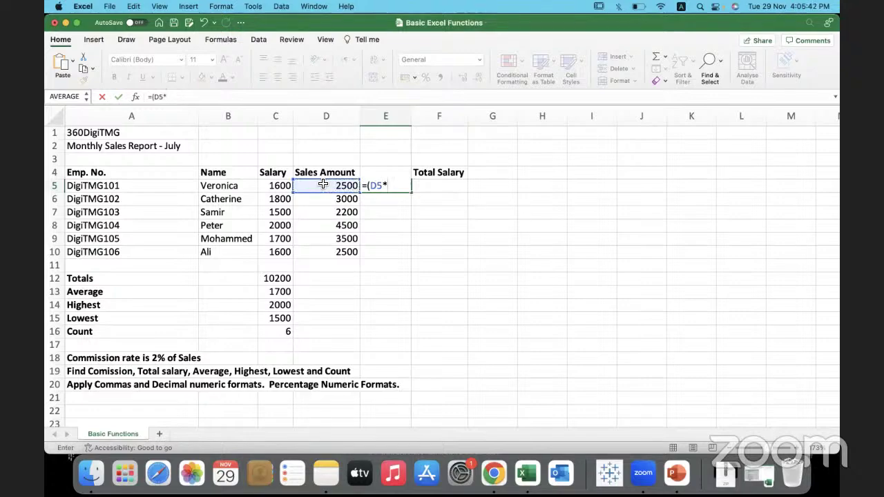
{"action": "type", "text": "2%)"}
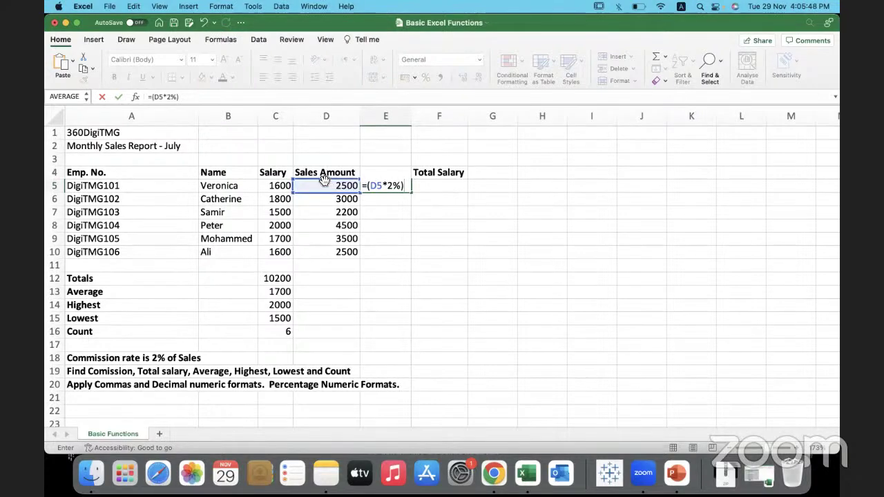
{"action": "key", "text": "Return"}
{"action": "left_click", "coordinate": [384, 190]}
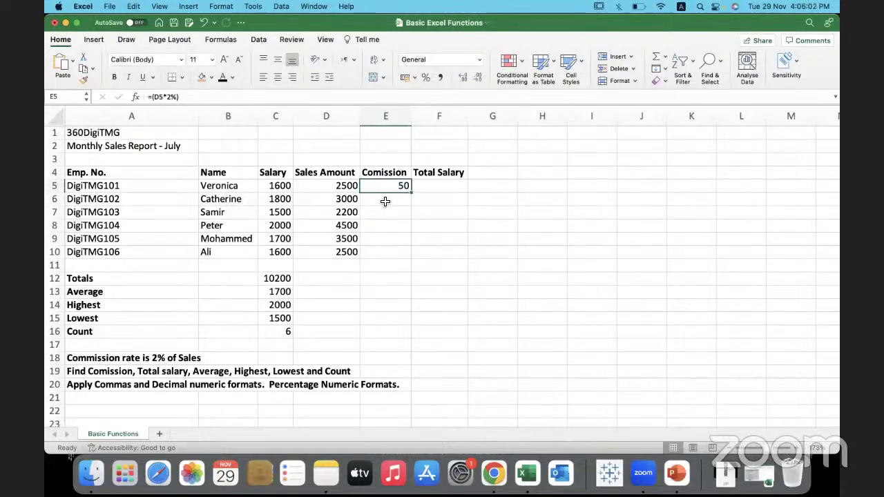
{"action": "left_click", "coordinate": [385, 202]}
{"action": "left_click", "coordinate": [387, 212]}
{"action": "left_click", "coordinate": [387, 224]}
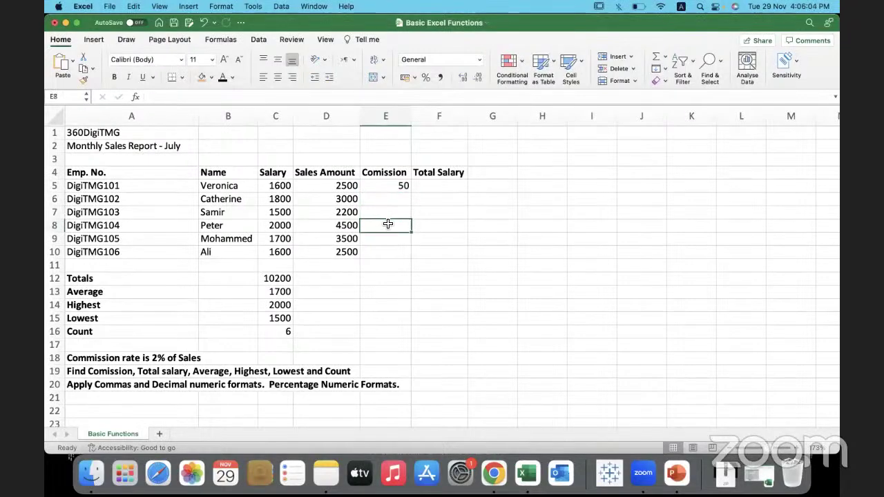
{"action": "left_click", "coordinate": [379, 200]}
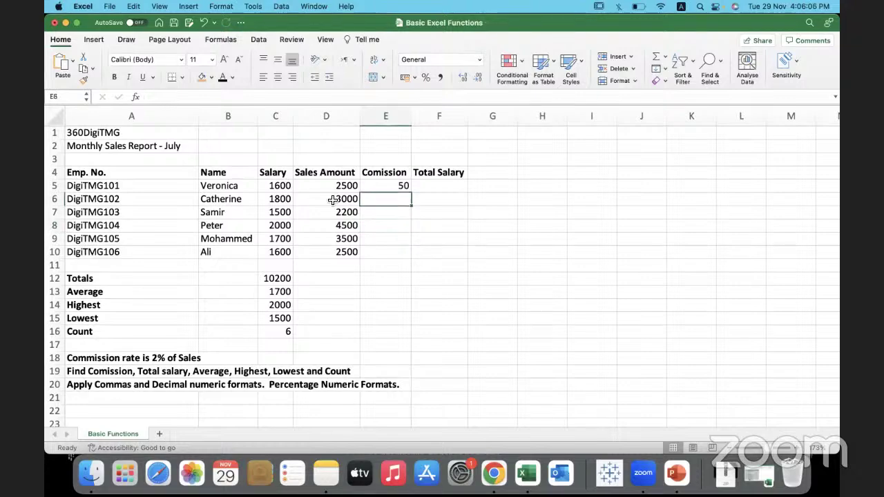
{"action": "left_click_drag", "start_coordinate": [321, 203], "coordinate": [343, 218]}
{"action": "left_click", "coordinate": [382, 218]}
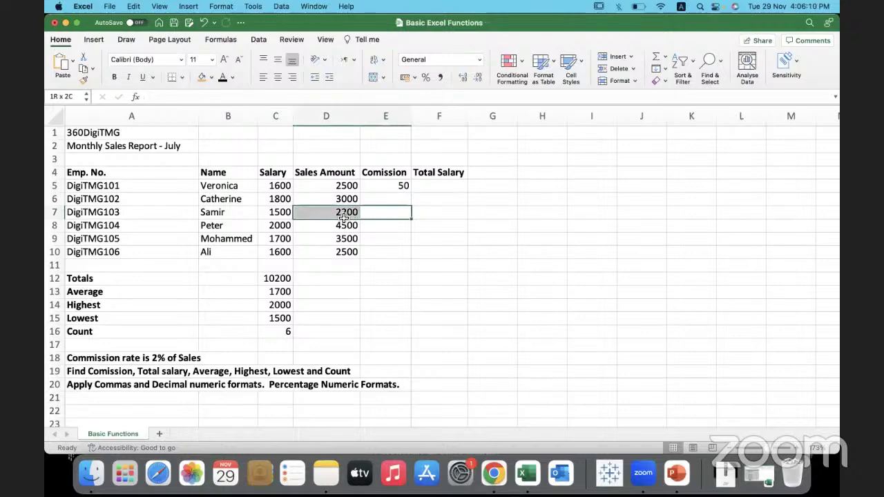
{"action": "left_click", "coordinate": [393, 231]}
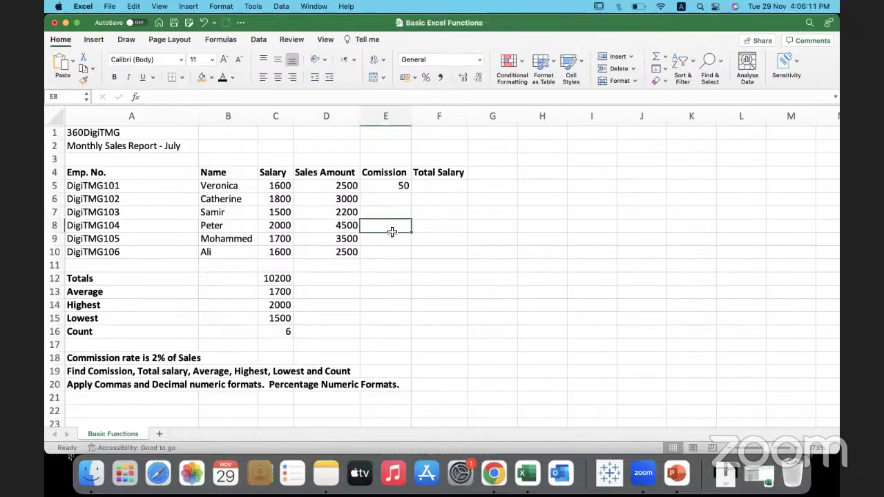
{"action": "left_click", "coordinate": [384, 189]}
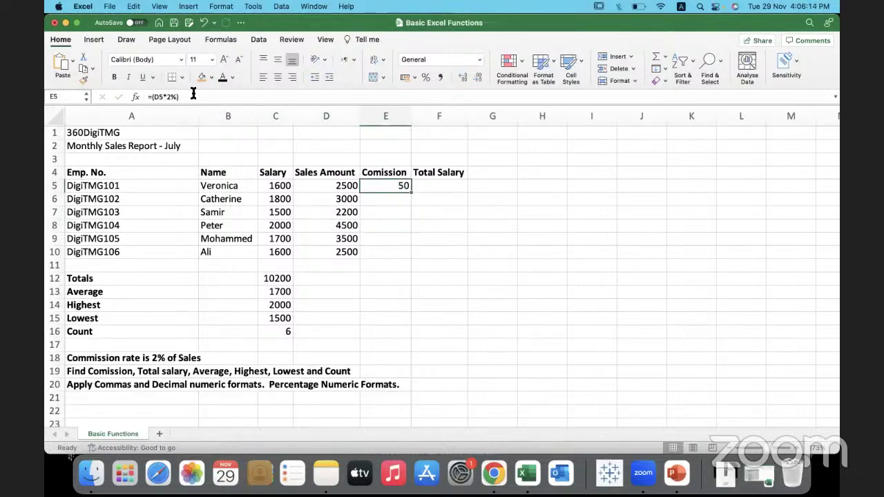
{"action": "left_click_drag", "start_coordinate": [191, 97], "coordinate": [140, 97]}
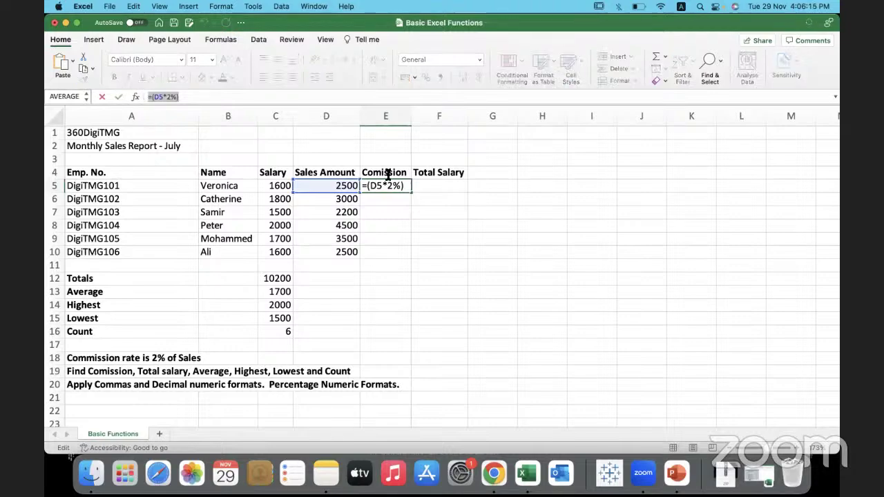
{"action": "type", "text": "="}
{"action": "left_click", "coordinate": [402, 202]}
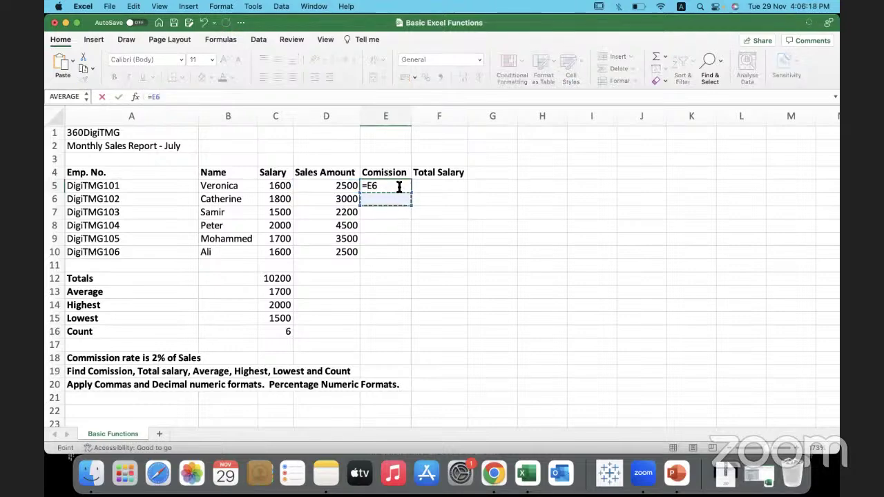
{"action": "key", "text": "Escape"}
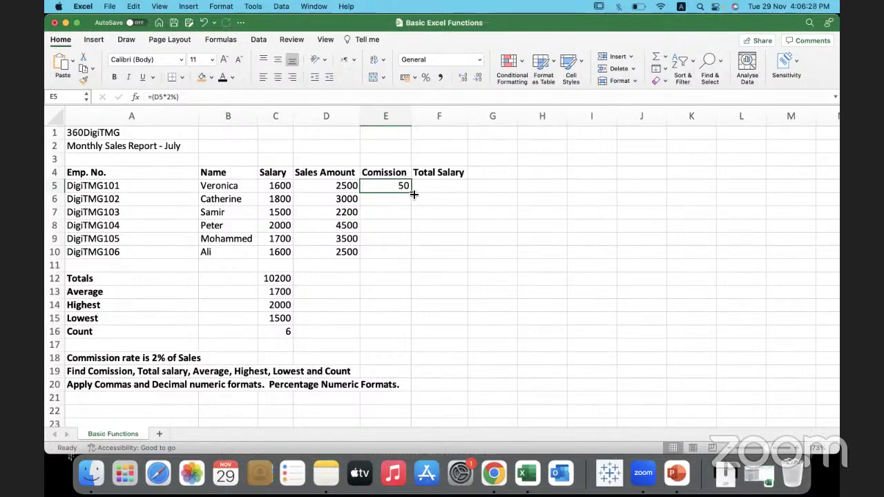
Step: Fill the commission formula from cell E5 down through E10 for all employees and check the copied formula in E6
{"action": "double_click", "coordinate": [413, 195]}
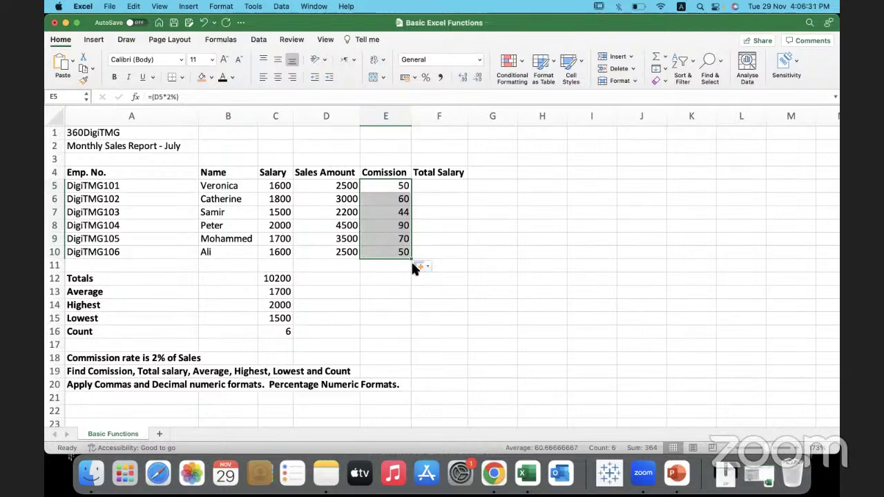
{"action": "left_click", "coordinate": [399, 187]}
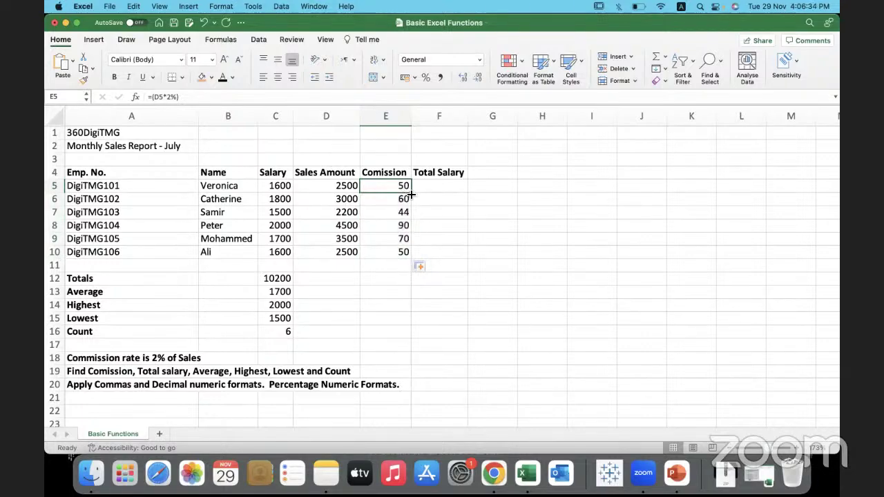
{"action": "left_click_drag", "start_coordinate": [413, 196], "coordinate": [413, 259]}
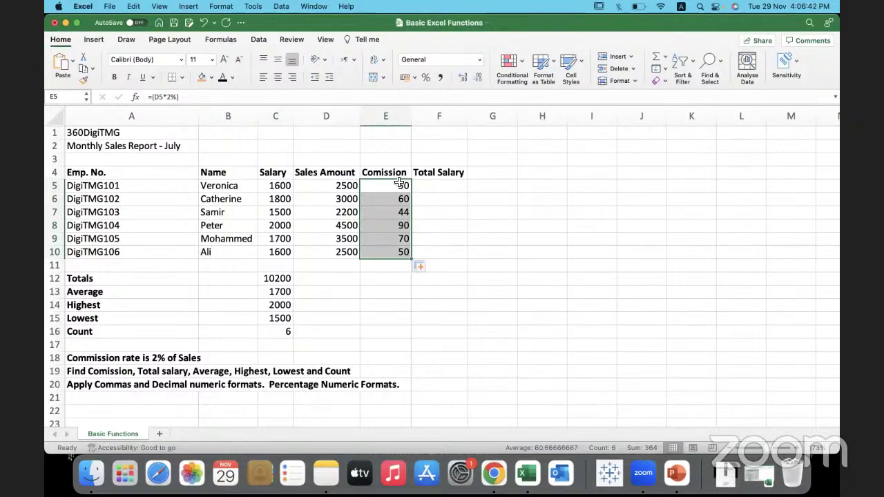
{"action": "left_click", "coordinate": [406, 188]}
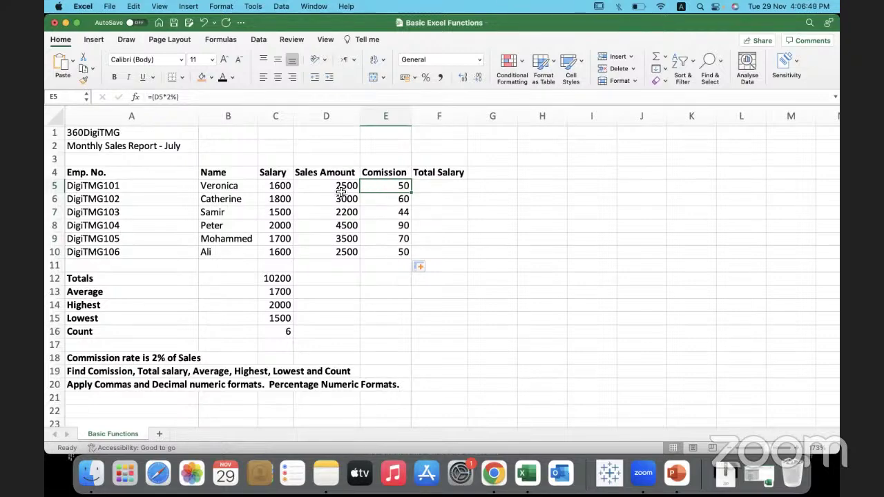
{"action": "left_click", "coordinate": [388, 201]}
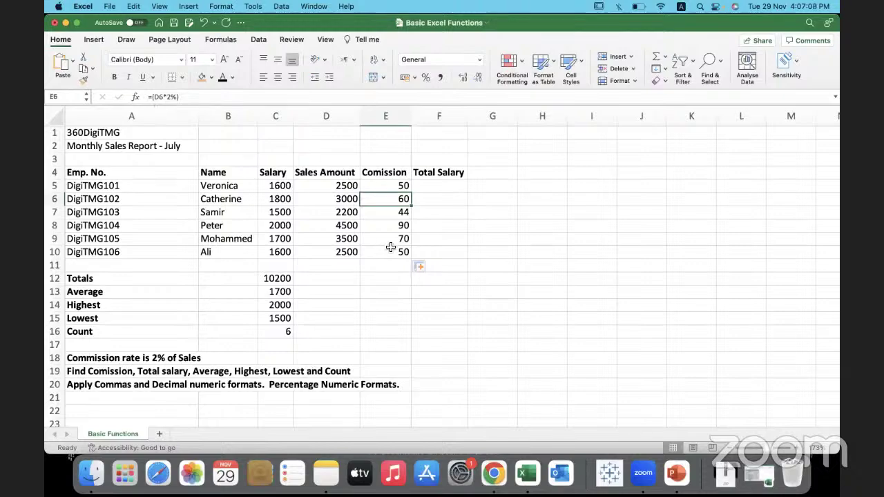
Step: Enter the note "Relative Referencing" in cell I2 and fit column I to its content
{"action": "left_click", "coordinate": [591, 146]}
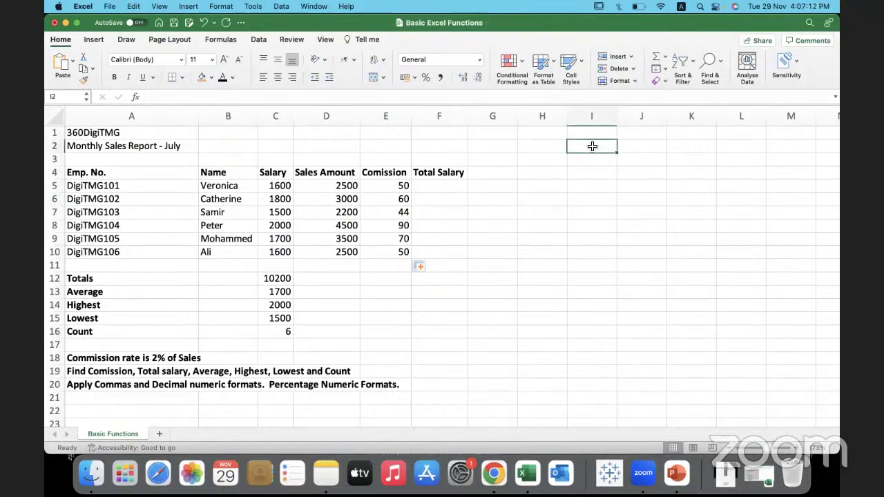
{"action": "type", "text": "Rela"}
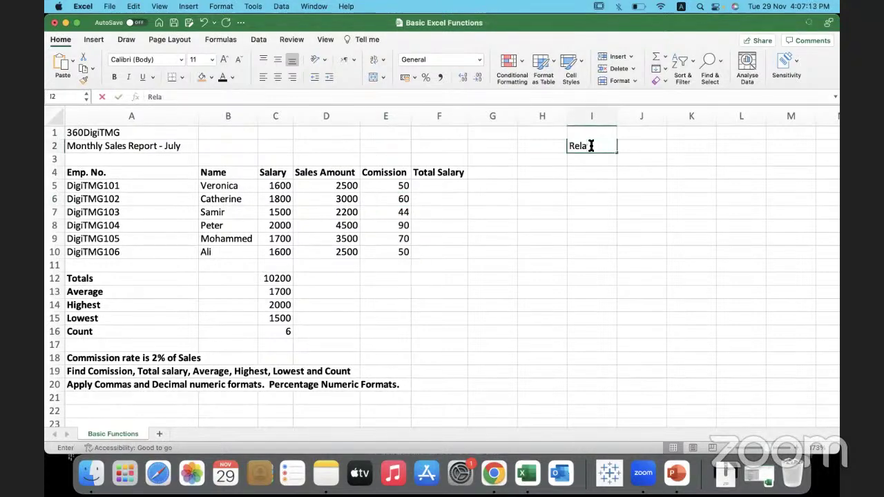
{"action": "type", "text": "tive Referencing"}
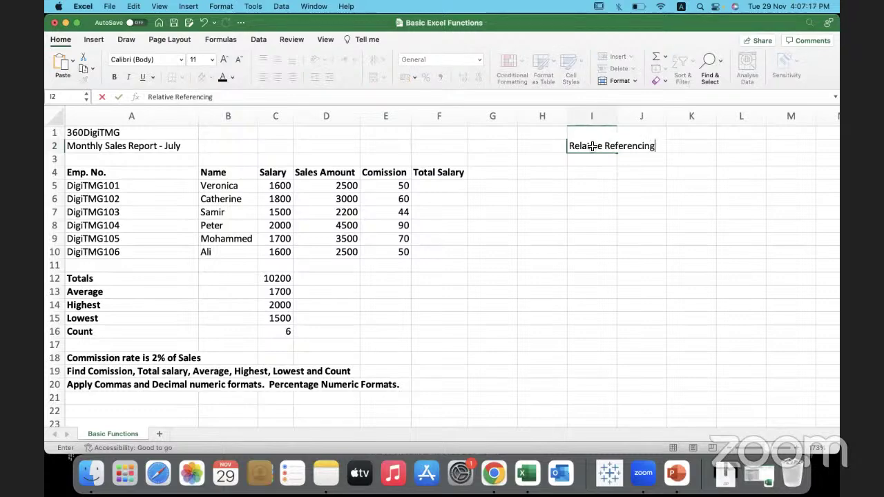
{"action": "left_click", "coordinate": [606, 200]}
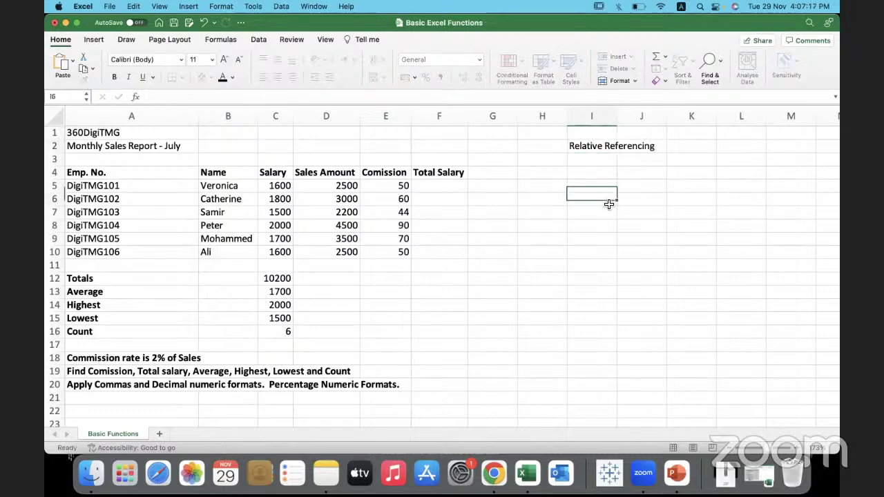
{"action": "double_click", "coordinate": [616, 116]}
Step: Examine the cell references and the rate in the commission formulas of cells E5, E6 and E9
{"action": "left_click", "coordinate": [382, 188]}
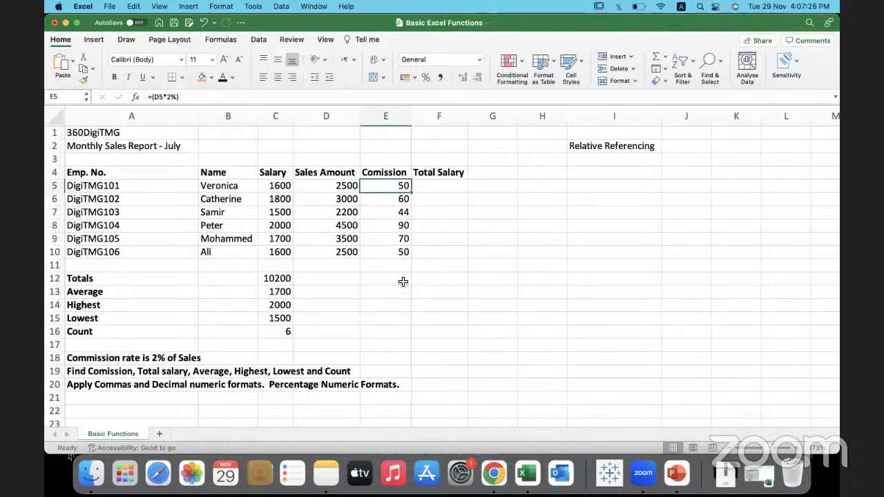
{"action": "left_click", "coordinate": [383, 202]}
{"action": "double_click", "coordinate": [373, 202]}
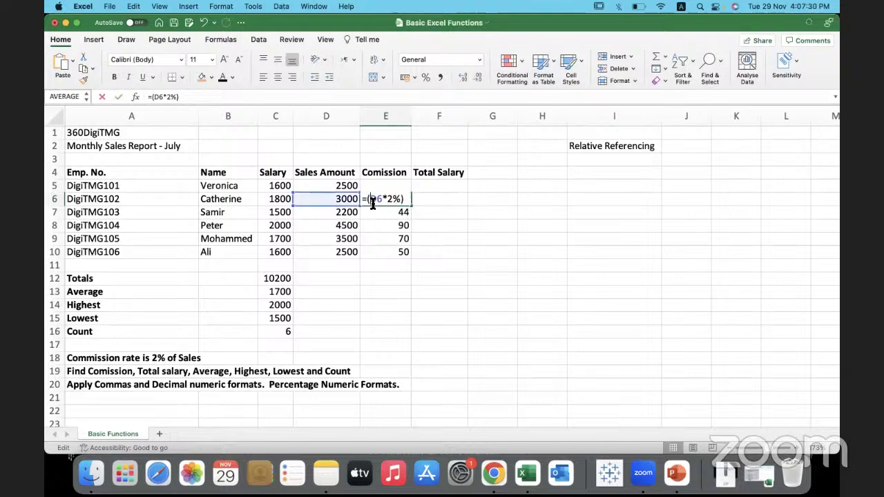
{"action": "left_click", "coordinate": [390, 239]}
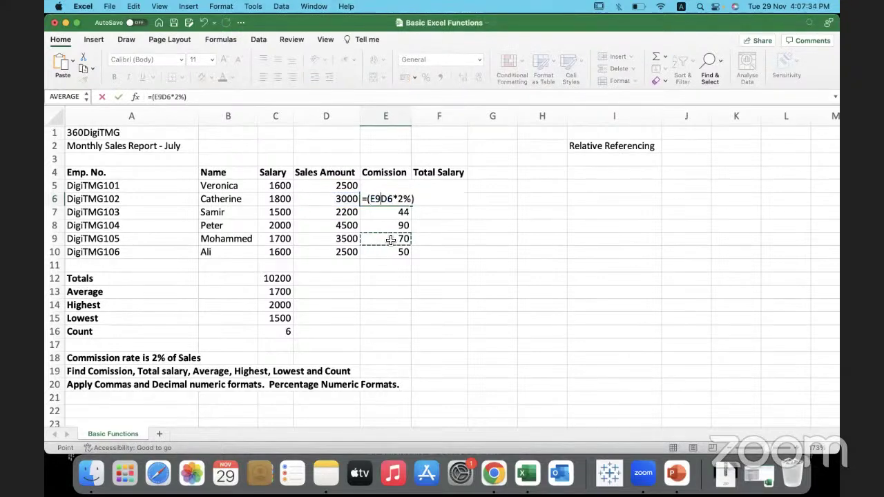
{"action": "key", "text": "Escape"}
{"action": "left_click", "coordinate": [373, 241]}
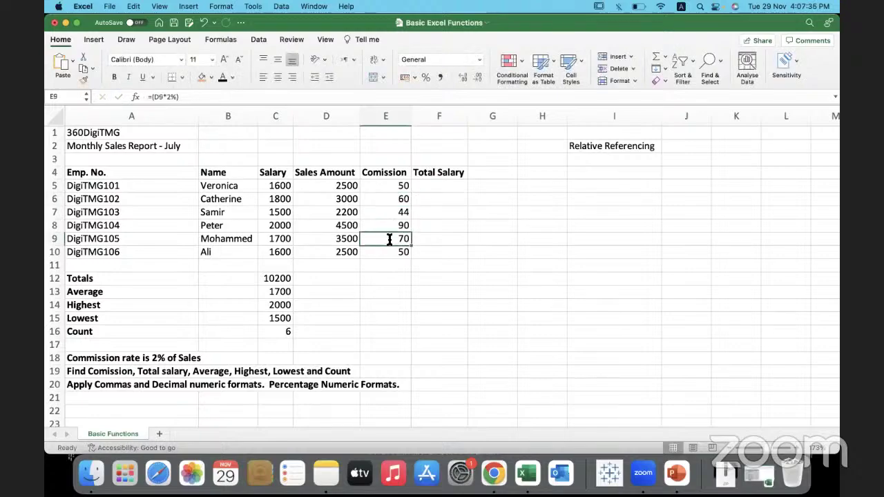
{"action": "double_click", "coordinate": [373, 241]}
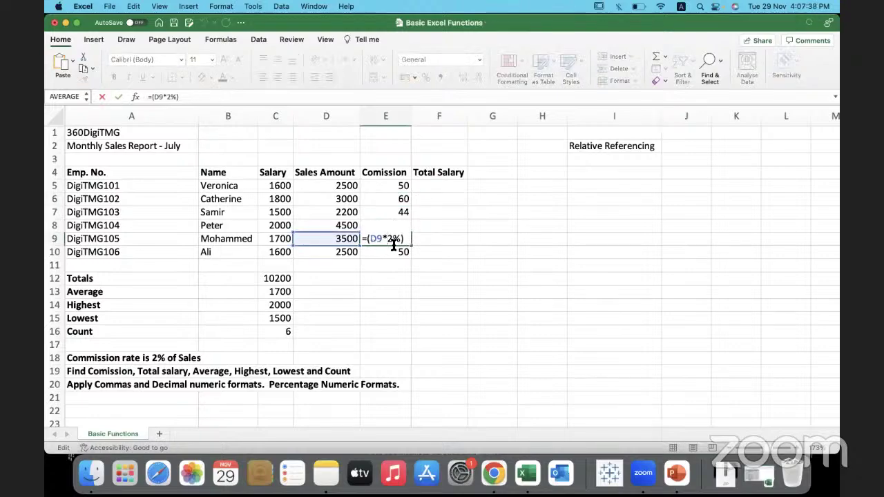
{"action": "left_click_drag", "start_coordinate": [383, 239], "coordinate": [371, 239]}
{"action": "key", "text": "ctrl+Return"}
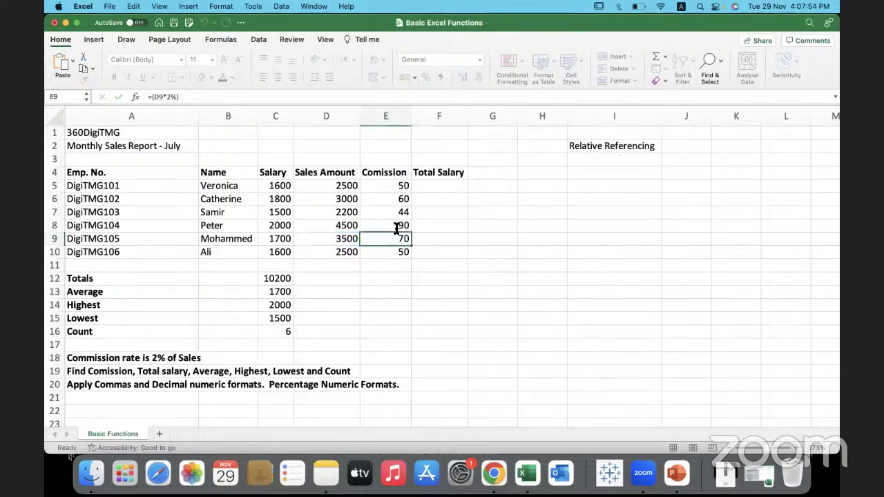
{"action": "left_click", "coordinate": [386, 289]}
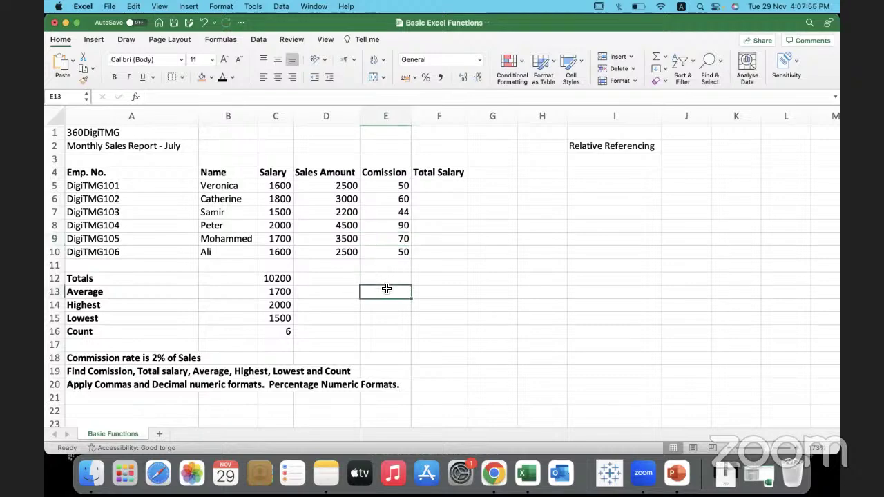
{"action": "double_click", "coordinate": [385, 188]}
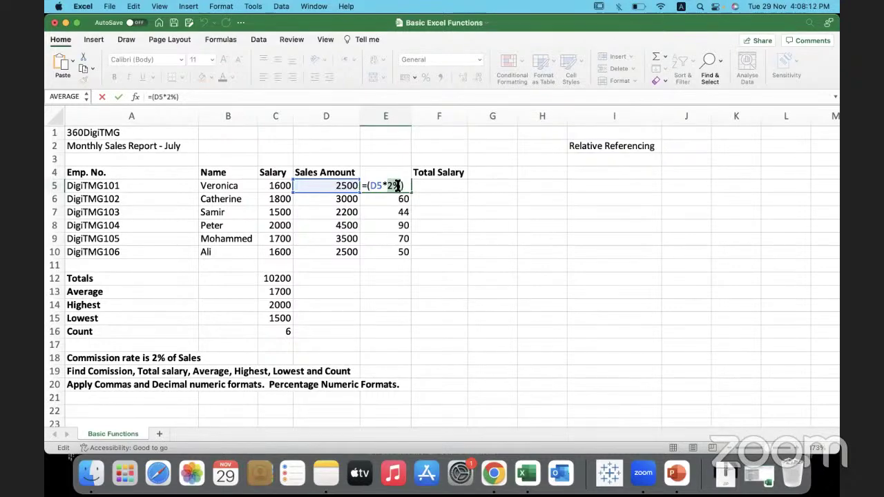
{"action": "key", "text": "ctrl+Return"}
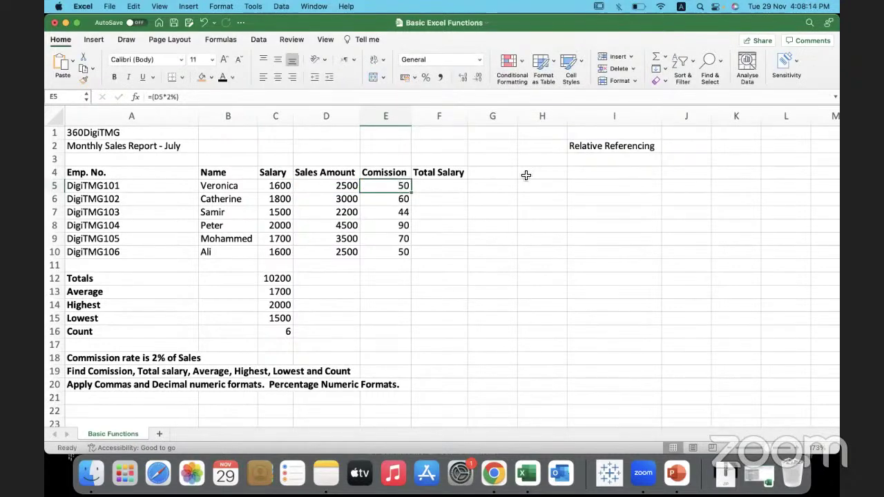
Step: Add the heading "commision %" in cell H4
{"action": "left_click", "coordinate": [535, 177]}
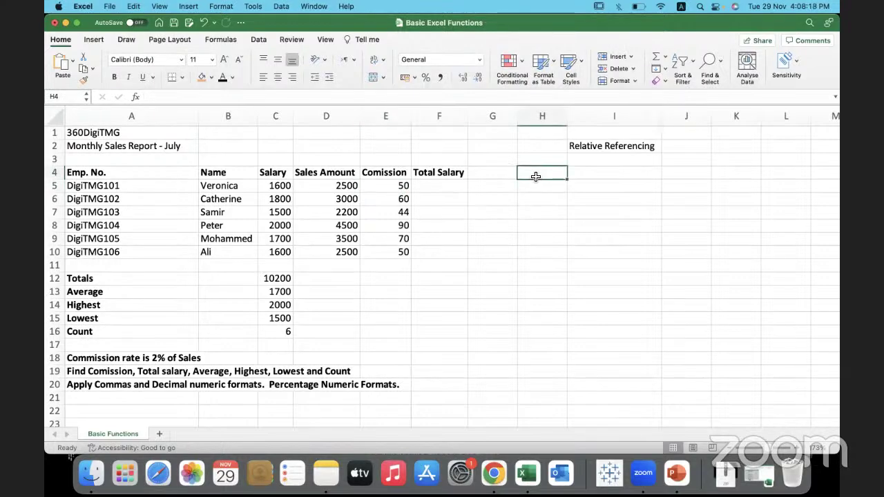
{"action": "type", "text": "com"}
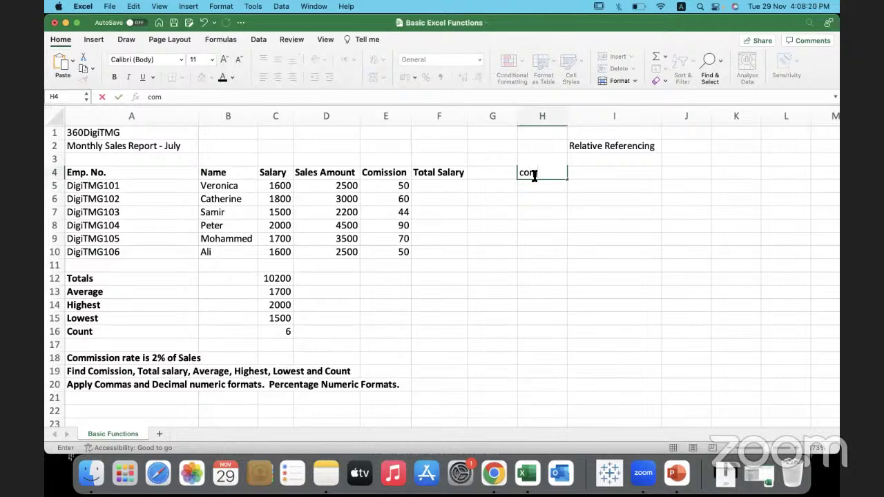
{"action": "type", "text": "mis"}
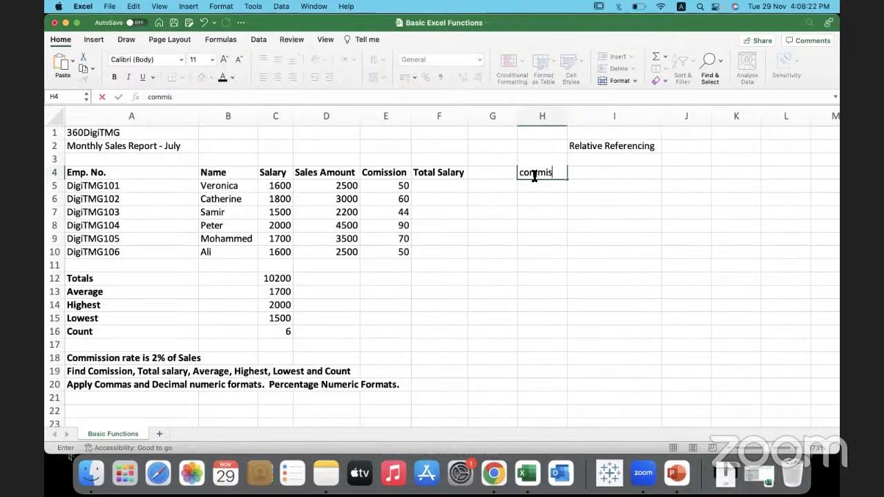
{"action": "type", "text": "ion %"}
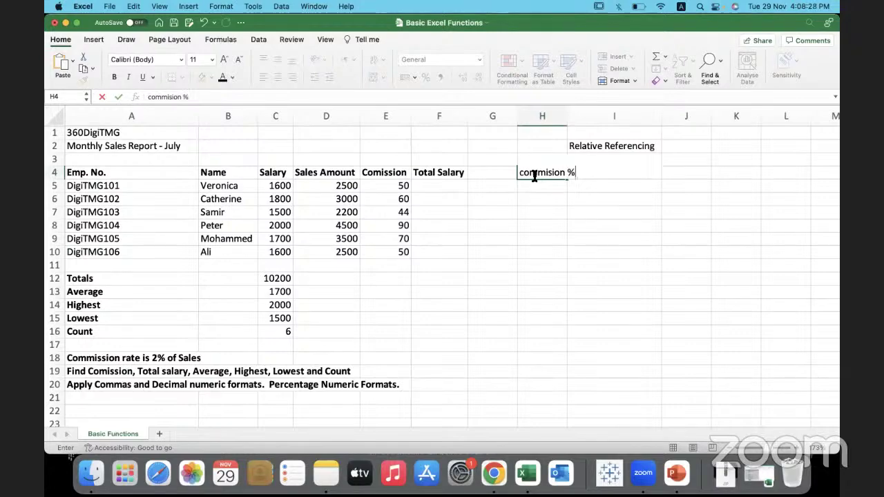
{"action": "key", "text": "Return"}
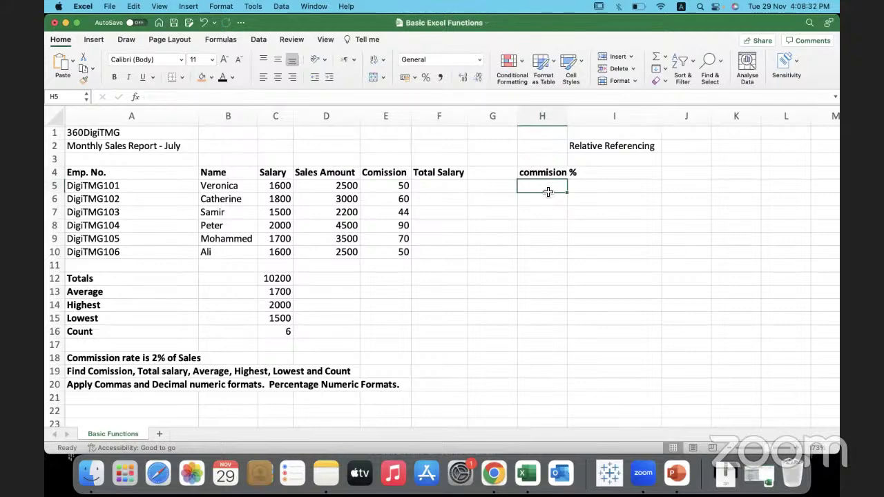
Step: Set the commission rate in cell H5 to 2% and fit column H to its content
{"action": "type", "text": "3%"}
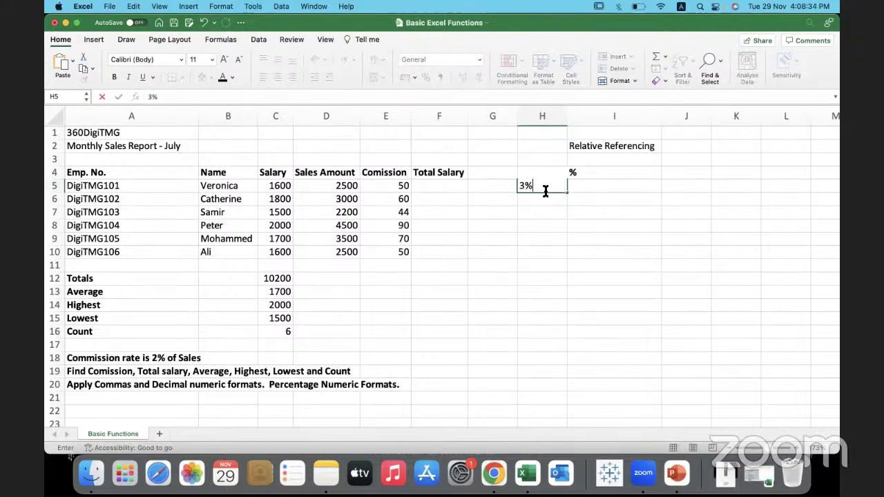
{"action": "left_click", "coordinate": [543, 250]}
{"action": "double_click", "coordinate": [552, 185]}
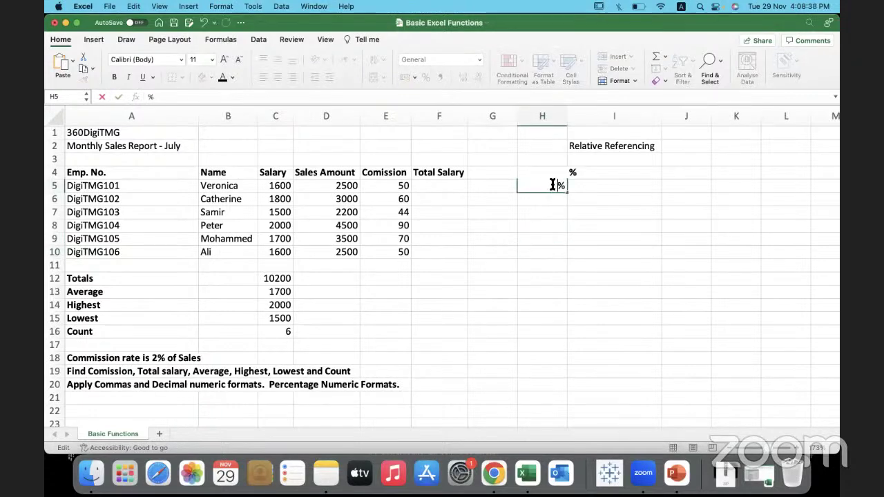
{"action": "type", "text": "2"}
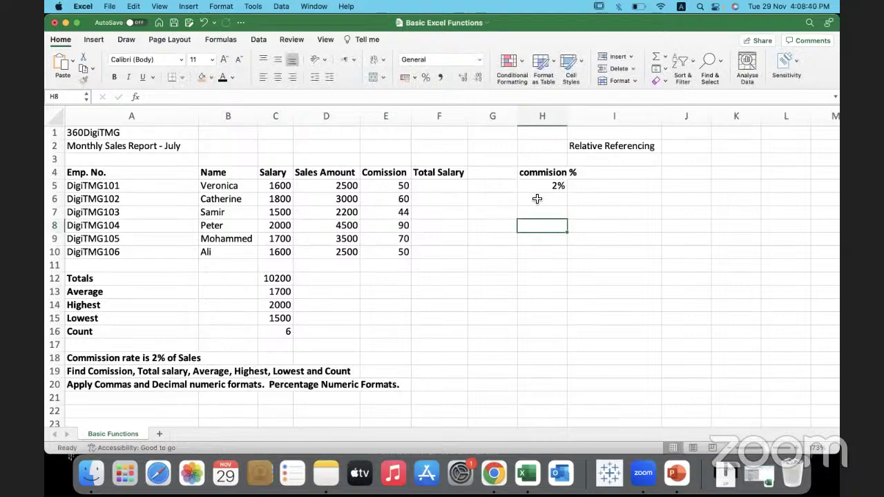
{"action": "double_click", "coordinate": [568, 124]}
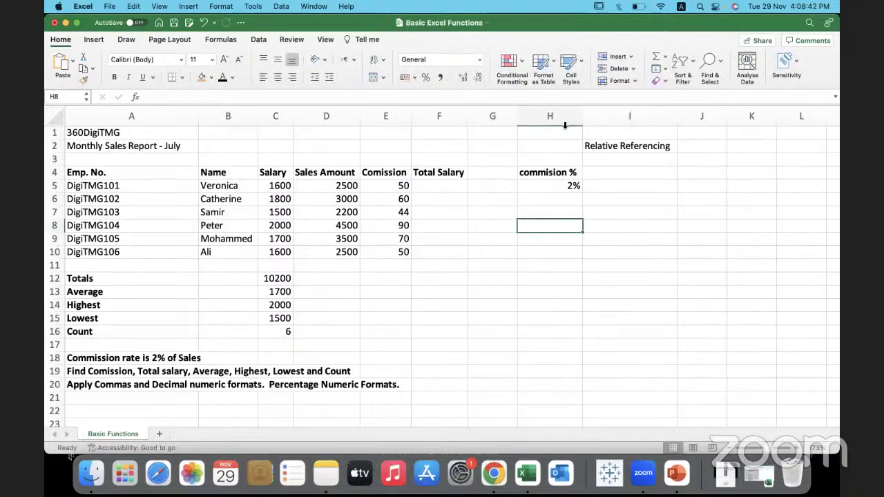
Step: Replace the fixed 2% in cell E5's commission formula with a reference to cell H5, giving =(D5*H5)
{"action": "left_click", "coordinate": [539, 188]}
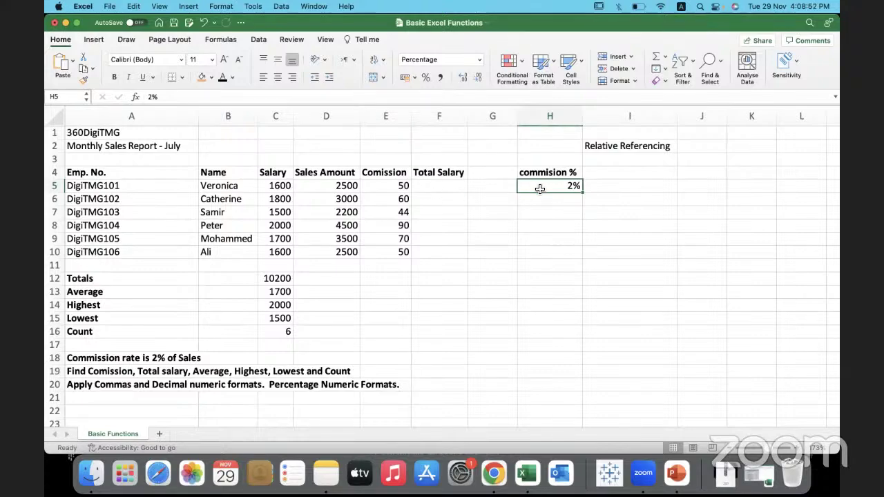
{"action": "double_click", "coordinate": [390, 188]}
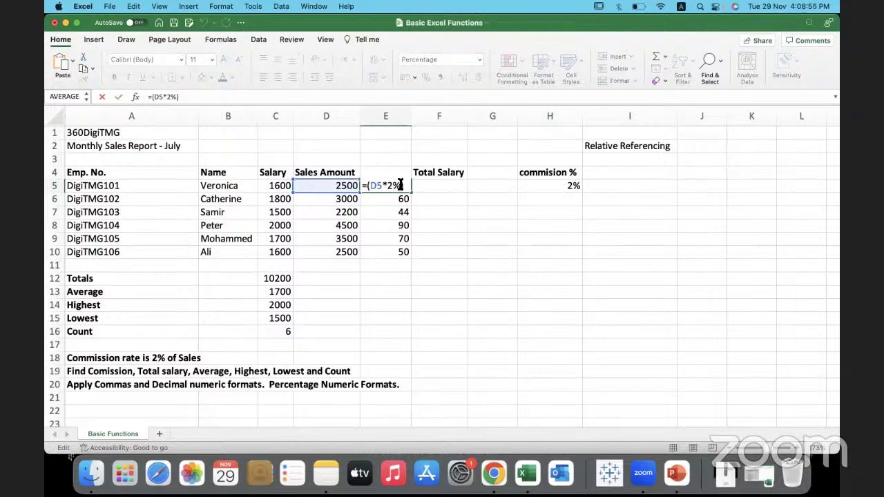
{"action": "key", "text": "BackSpace"}
{"action": "key", "text": "BackSpace"}
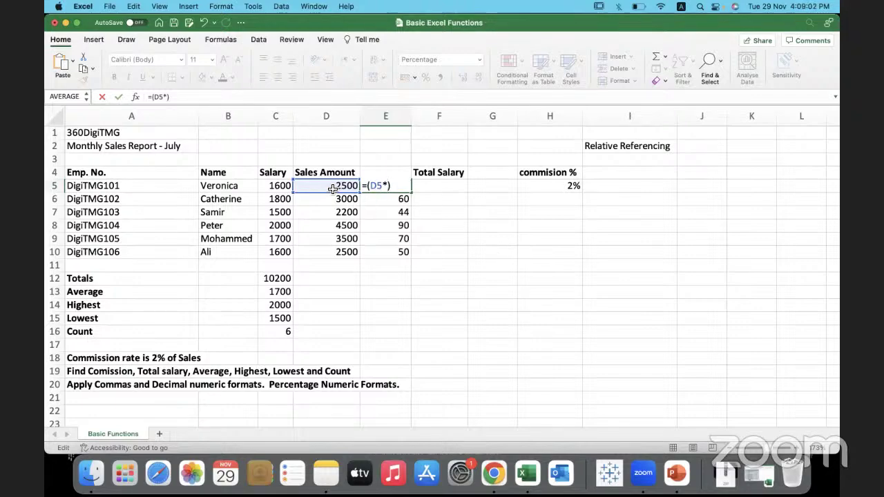
{"action": "left_click", "coordinate": [554, 189]}
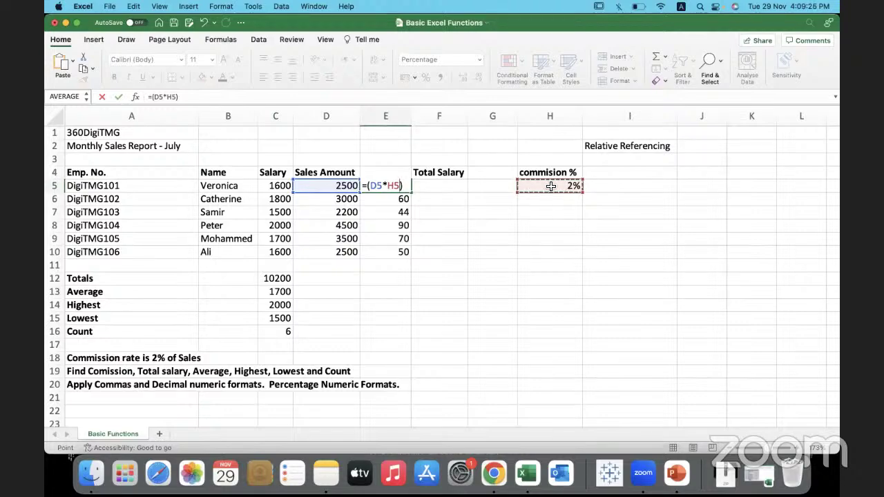
{"action": "left_click", "coordinate": [405, 186]}
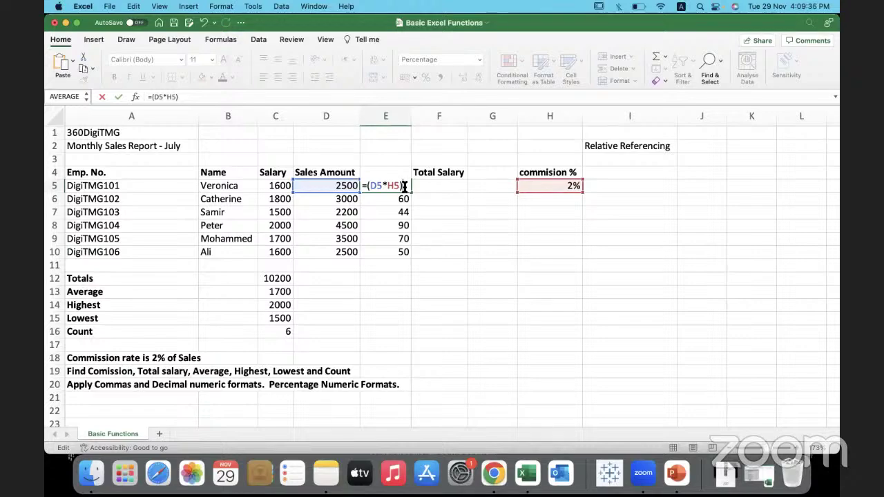
{"action": "key", "text": "Return"}
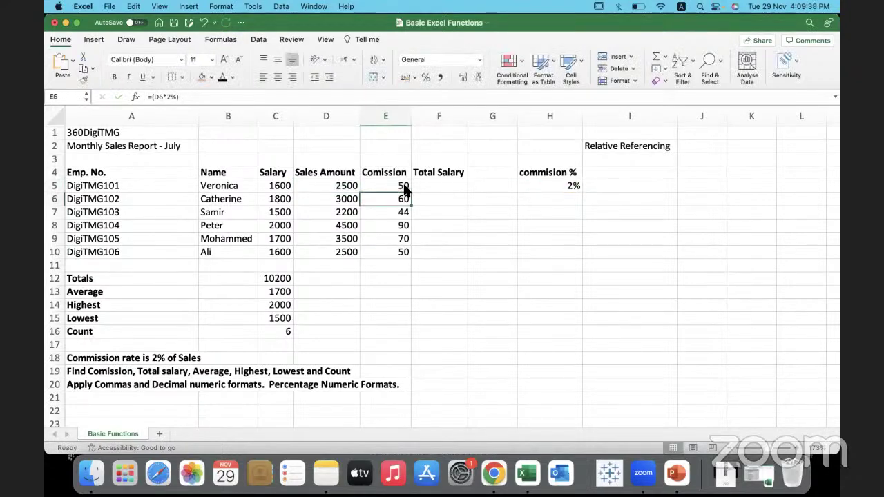
Step: Fill the commission formula from cell E5 down to the remaining employees in E6:E10
{"action": "left_click", "coordinate": [387, 183]}
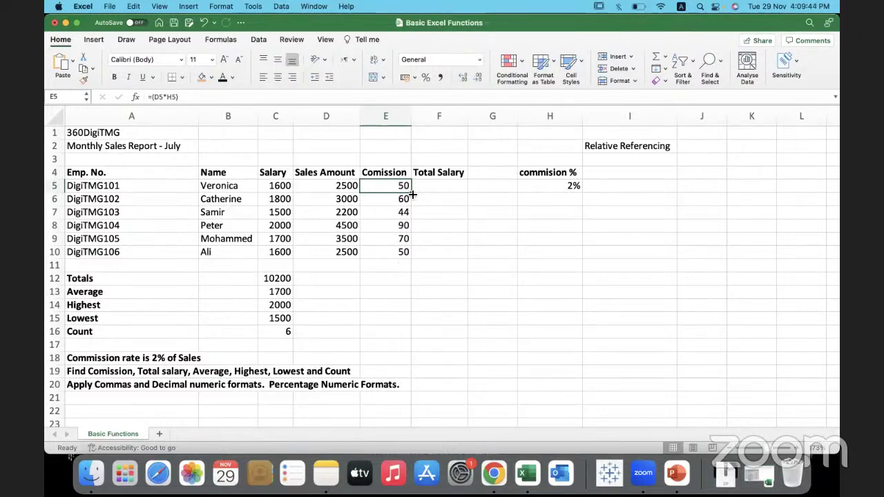
{"action": "double_click", "coordinate": [412, 194]}
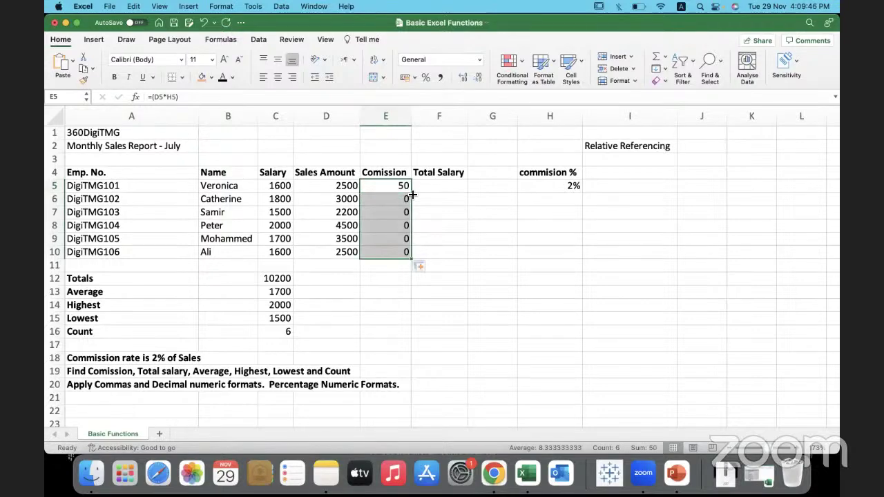
{"action": "left_click", "coordinate": [391, 199]}
{"action": "left_click_drag", "start_coordinate": [392, 199], "coordinate": [391, 256]}
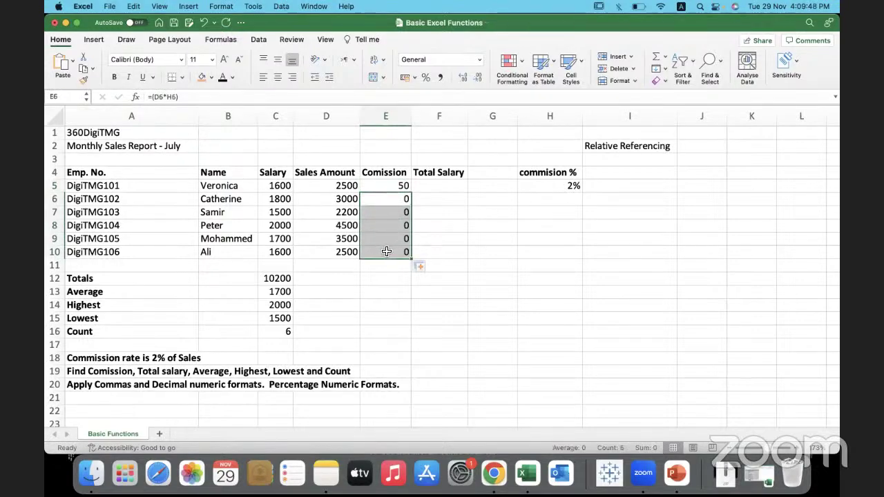
{"action": "left_click", "coordinate": [386, 287]}
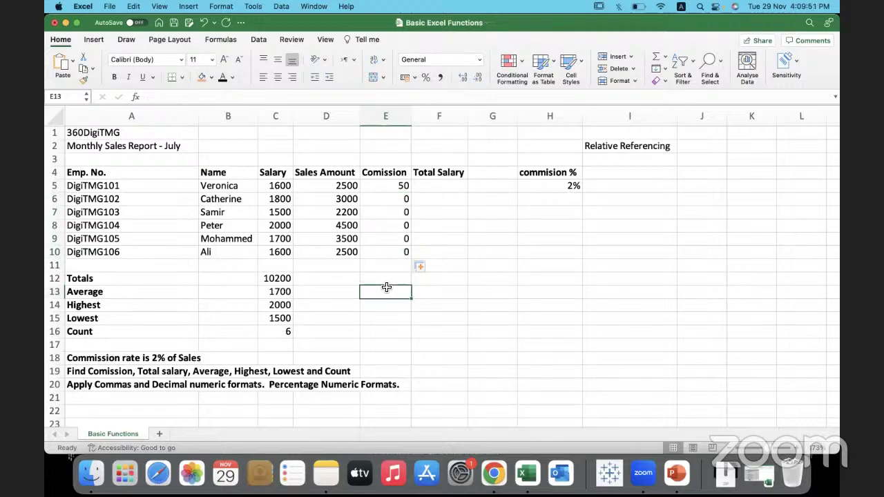
Step: Examine which cells the commission formulas in E6, E8 and E10 reference, against the sales amounts in D5:D10 and the rate in H5
{"action": "left_click", "coordinate": [389, 198]}
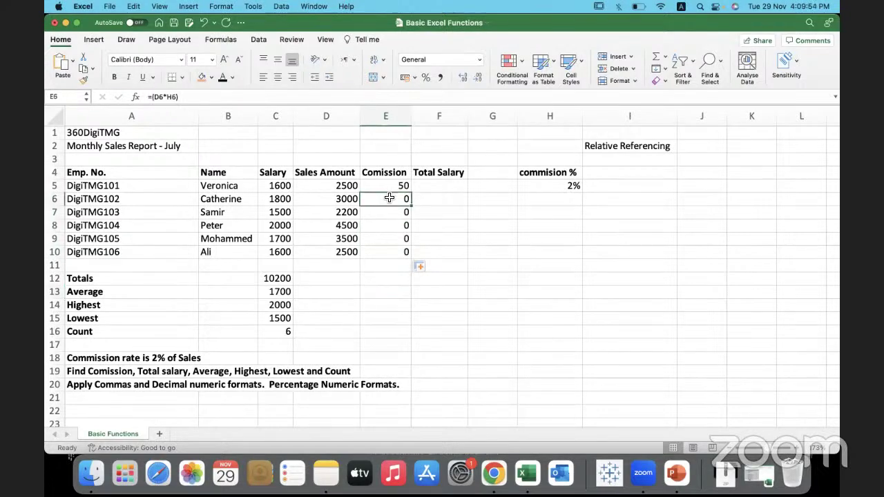
{"action": "double_click", "coordinate": [390, 198]}
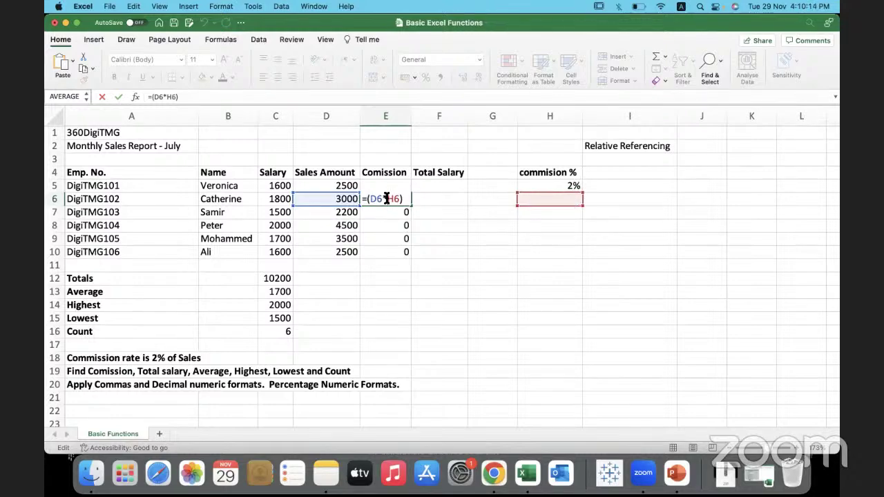
{"action": "left_click_drag", "start_coordinate": [387, 199], "coordinate": [398, 199]}
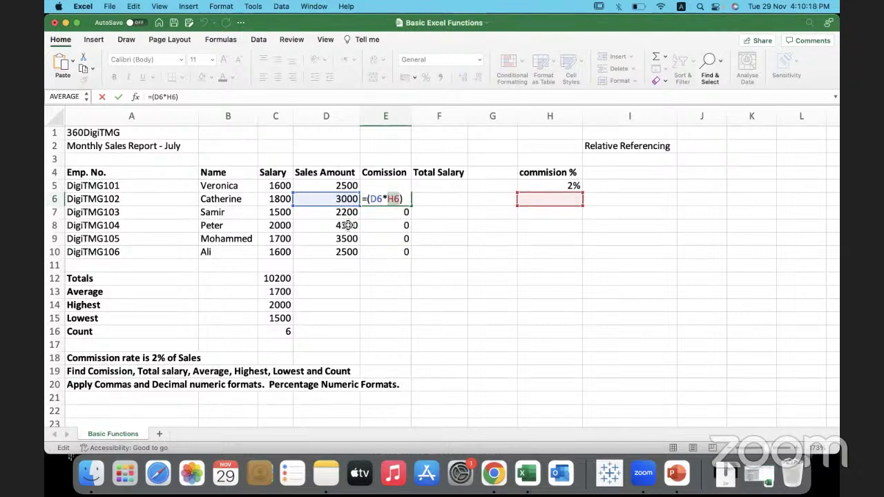
{"action": "left_click", "coordinate": [383, 225]}
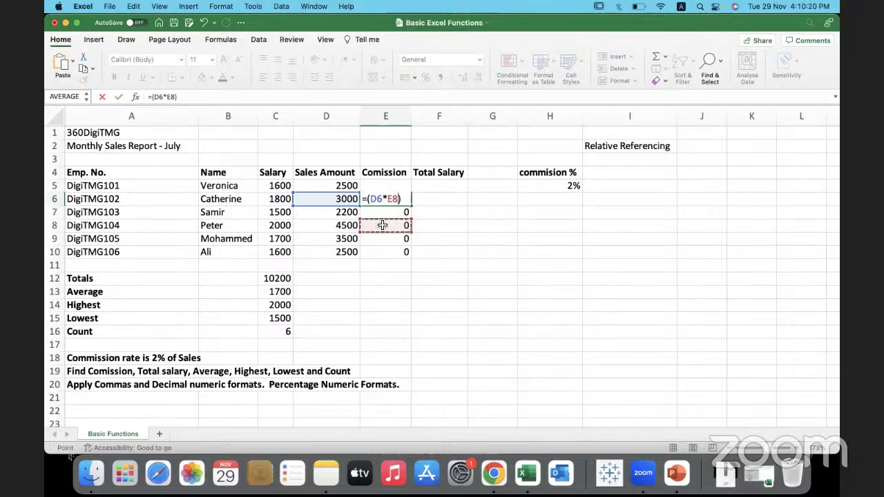
{"action": "key", "text": "Return"}
{"action": "double_click", "coordinate": [381, 225]}
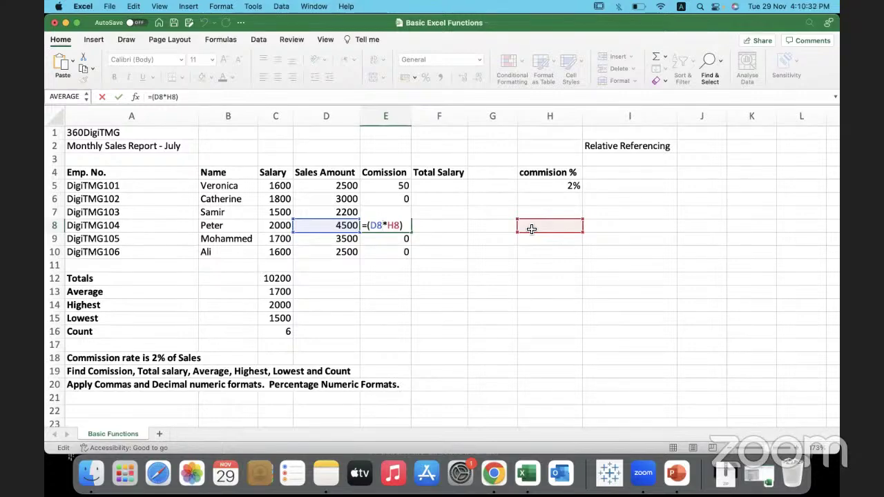
{"action": "key", "text": "Return"}
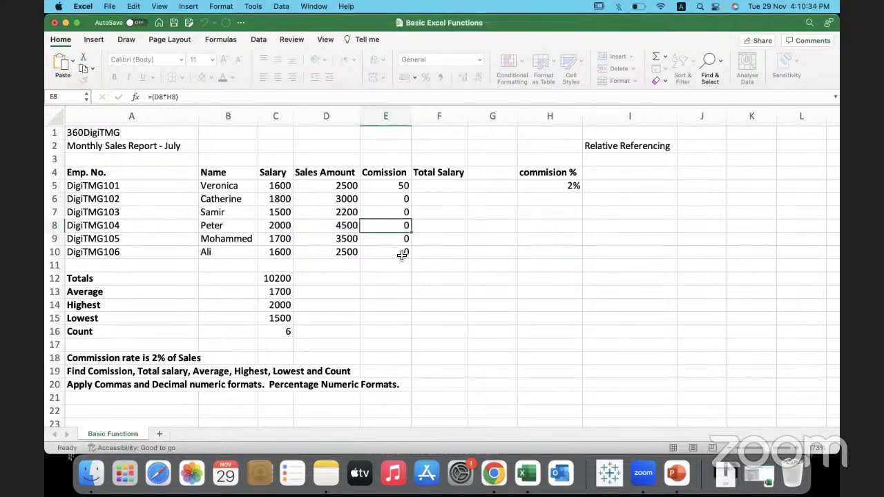
{"action": "double_click", "coordinate": [397, 252]}
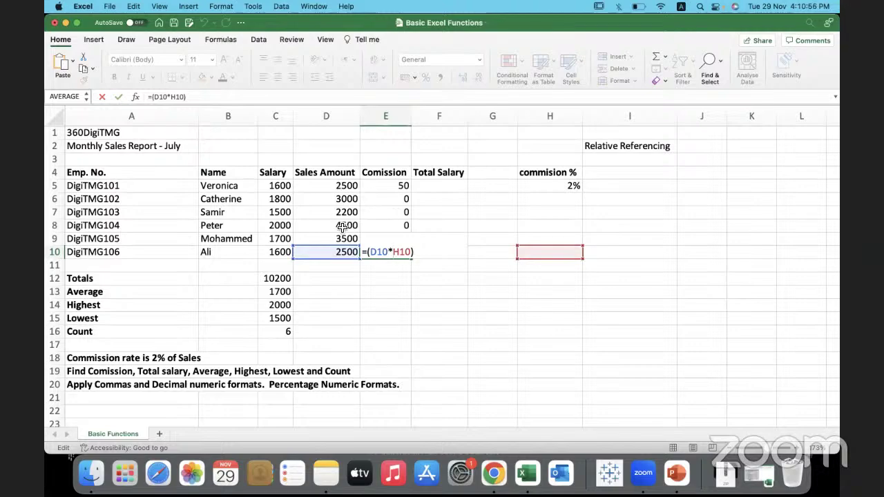
{"action": "key", "text": "Return"}
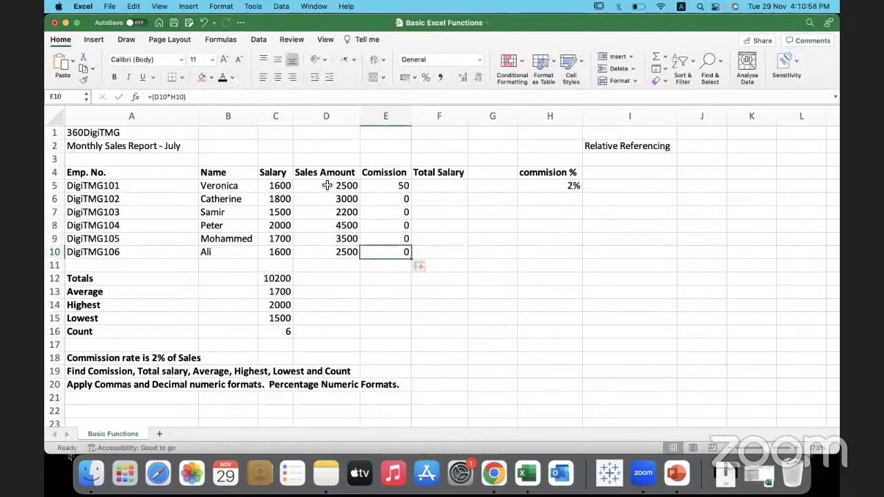
{"action": "left_click_drag", "start_coordinate": [327, 185], "coordinate": [330, 252]}
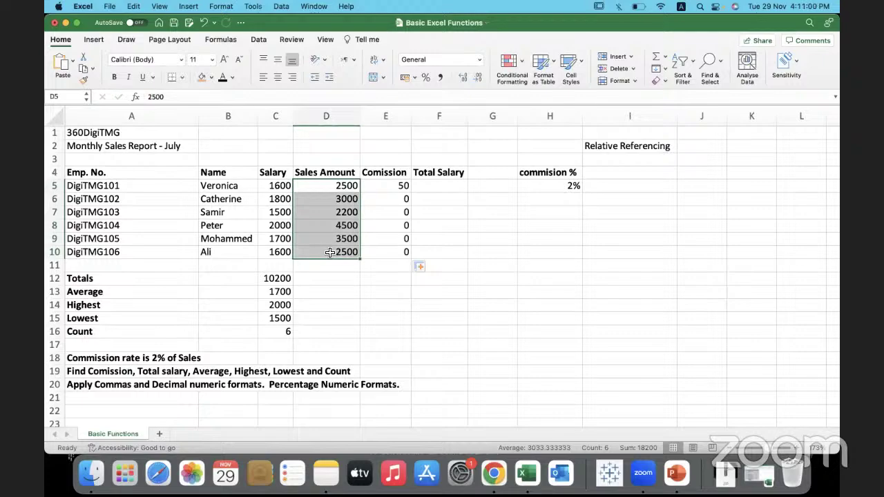
{"action": "left_click", "coordinate": [337, 269]}
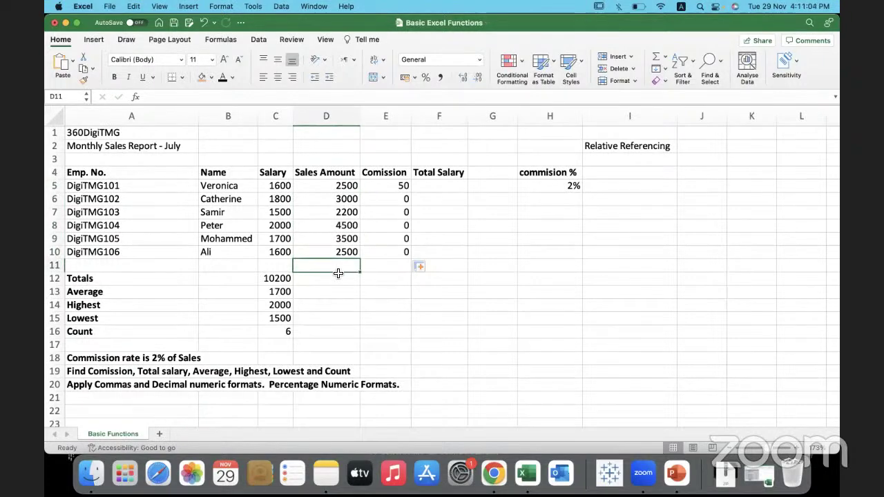
{"action": "left_click", "coordinate": [535, 186]}
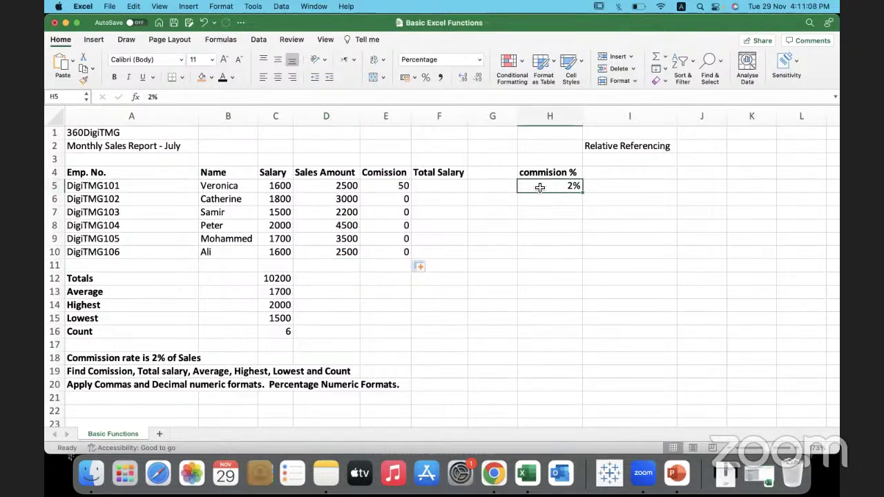
{"action": "mouse_move", "coordinate": [541, 191]}
{"action": "left_mouse_down"}
{"action": "mouse_move", "coordinate": [542, 251]}
{"action": "mouse_move", "coordinate": [544, 188]}
{"action": "left_mouse_up"}
Step: Enter the note "Absolute Referencing" in cell I3
{"action": "left_click", "coordinate": [618, 161]}
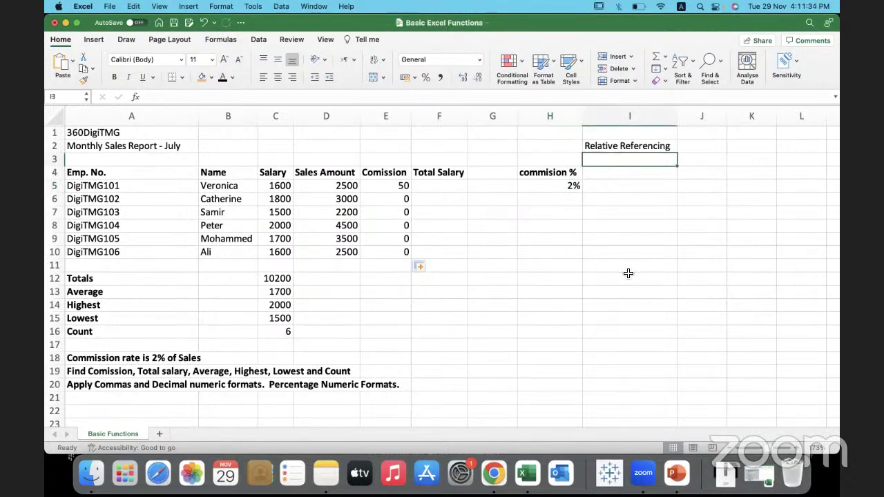
{"action": "type", "text": "Absolkute"}
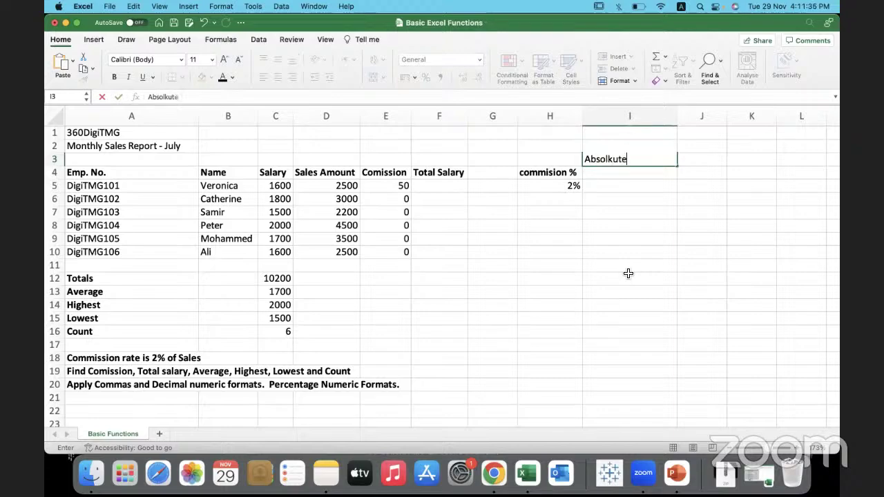
{"action": "key", "text": "BackSpace"}
{"action": "key", "text": "BackSpace"}
{"action": "key", "text": "BackSpace"}
{"action": "key", "text": "BackSpace"}
{"action": "type", "text": "ute Referenc"}
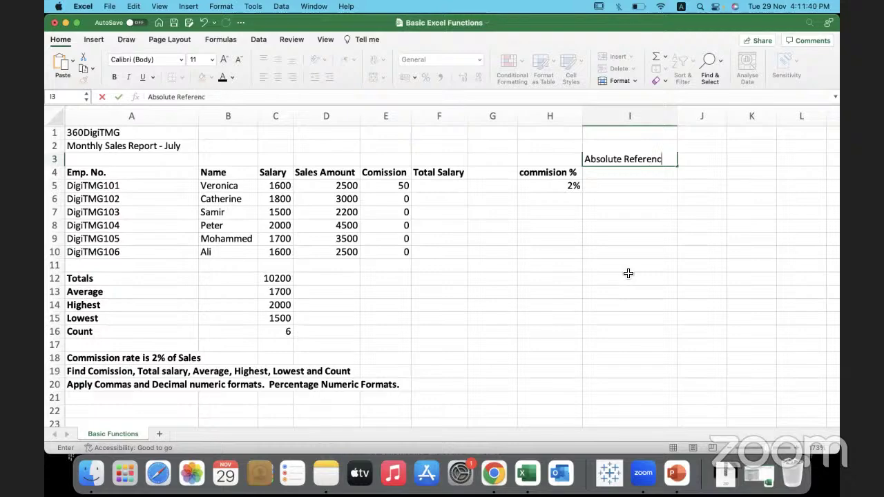
{"action": "type", "text": "e"}
{"action": "key", "text": "BackSpace"}
{"action": "type", "text": "ing"}
{"action": "left_click", "coordinate": [608, 236]}
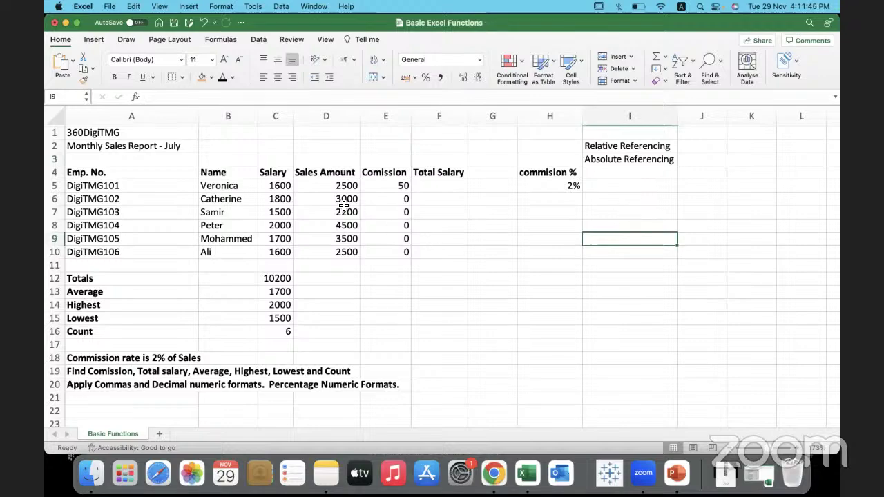
{"action": "left_click_drag", "start_coordinate": [328, 188], "coordinate": [329, 257]}
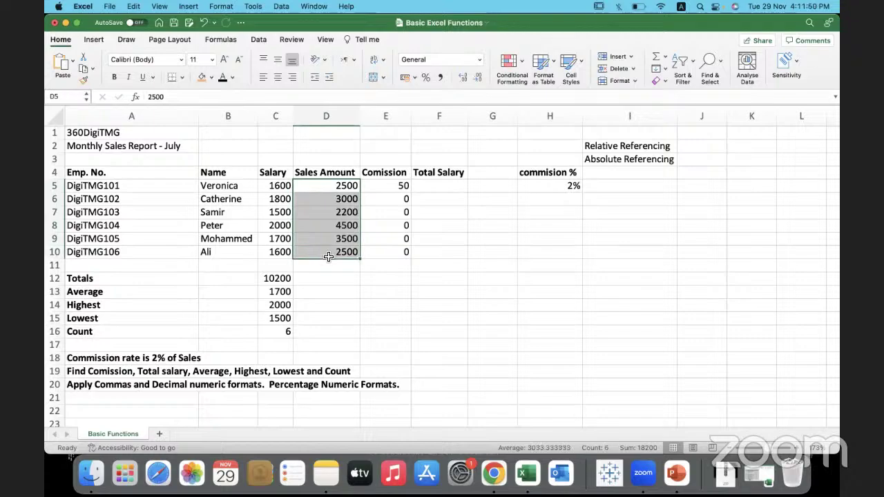
{"action": "left_click", "coordinate": [329, 257]}
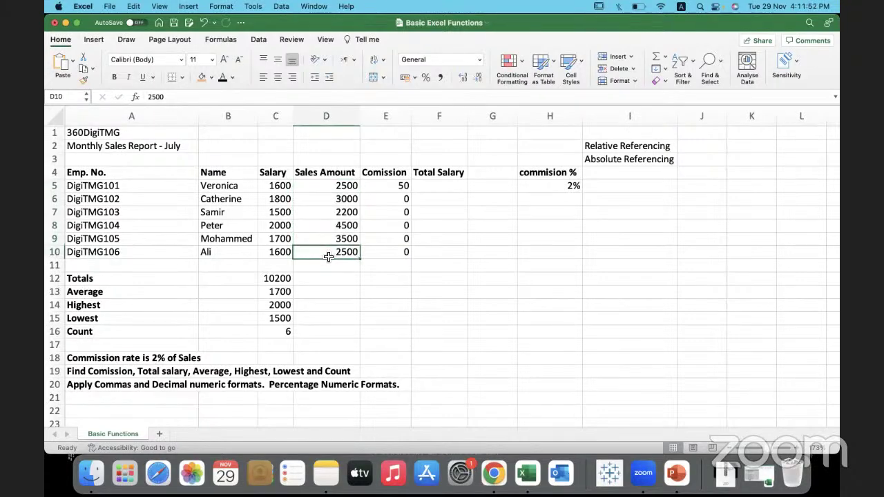
{"action": "left_click", "coordinate": [641, 159]}
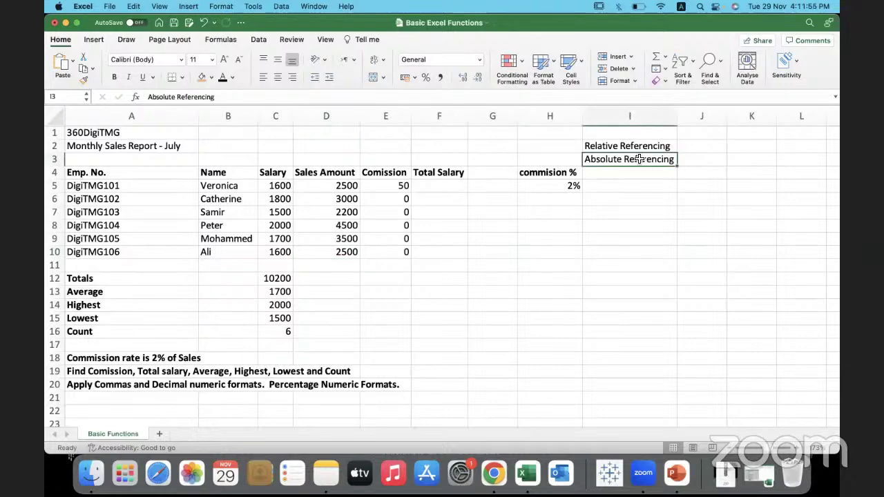
{"action": "left_click", "coordinate": [542, 189]}
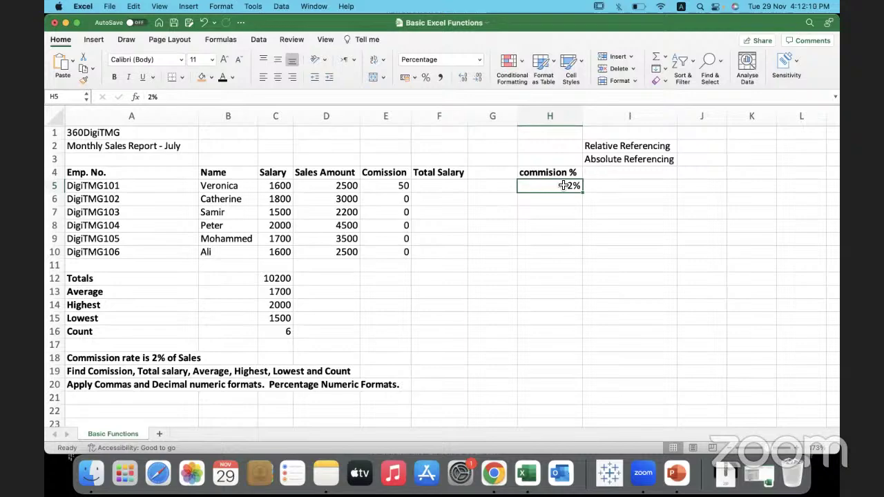
Step: Make the commission rate reference in cell E5's formula absolute, giving =(D5*$H$5)
{"action": "left_click", "coordinate": [392, 187]}
{"action": "double_click", "coordinate": [392, 187]}
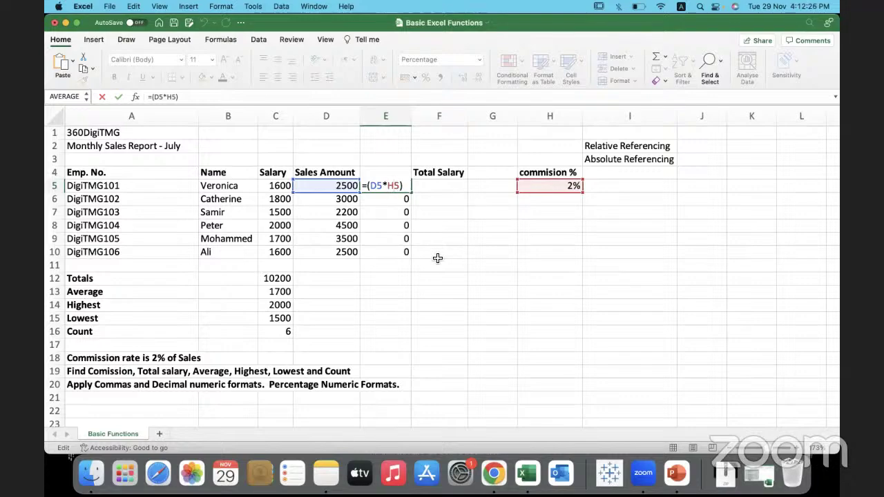
{"action": "key", "text": "F4"}
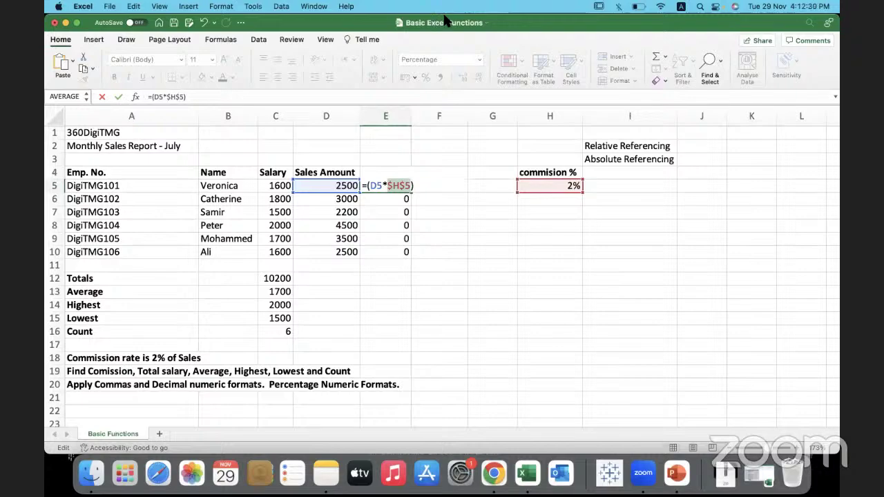
Step: Annotate the screen with a large handwritten 'F4' in quotation marks over the empty cells below the commission rate
{"action": "left_click_drag", "start_coordinate": [509, 247], "coordinate": [497, 318]}
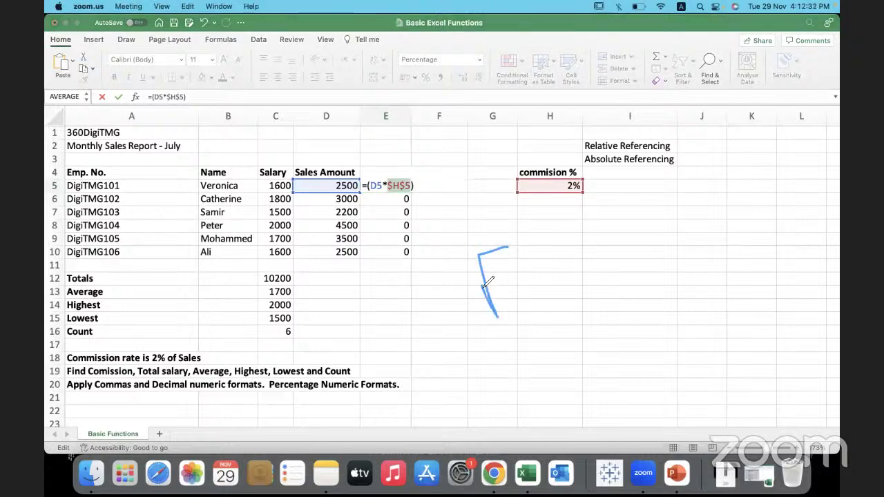
{"action": "mouse_move", "coordinate": [483, 289]}
{"action": "left_mouse_down"}
{"action": "mouse_move", "coordinate": [507, 278]}
{"action": "mouse_move", "coordinate": [566, 281]}
{"action": "mouse_move", "coordinate": [566, 312]}
{"action": "left_mouse_up"}
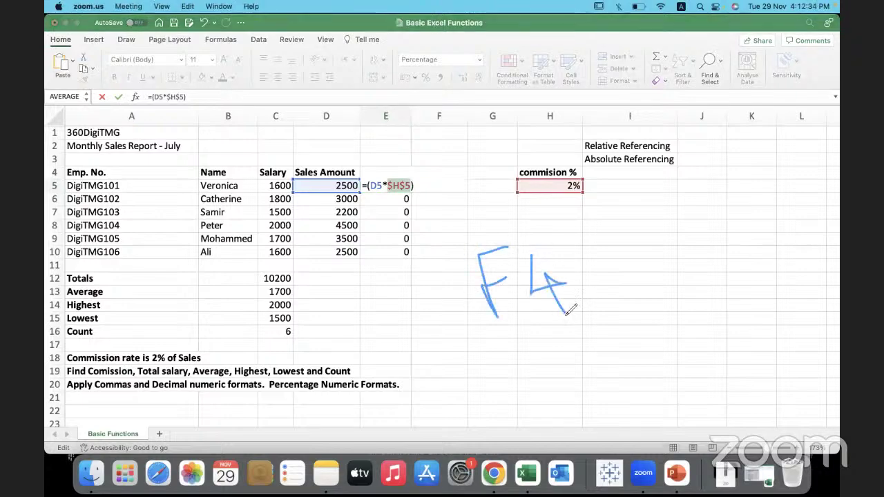
{"action": "left_click_drag", "start_coordinate": [452, 258], "coordinate": [456, 278]}
{"action": "left_click_drag", "start_coordinate": [563, 227], "coordinate": [571, 245]}
Step: Underline the $H$5 reference in cell E5's formula and draw a curved arrow from it to the rate in cell H5
{"action": "left_click_drag", "start_coordinate": [398, 196], "coordinate": [387, 200]}
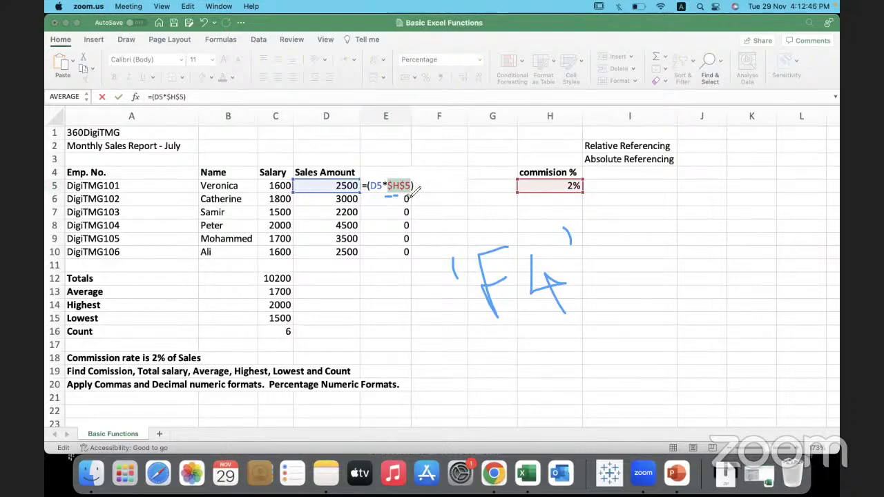
{"action": "mouse_move", "coordinate": [400, 196]}
{"action": "left_mouse_down"}
{"action": "mouse_move", "coordinate": [411, 195]}
{"action": "mouse_move", "coordinate": [390, 196]}
{"action": "left_mouse_up"}
{"action": "mouse_move", "coordinate": [397, 176]}
{"action": "left_mouse_down"}
{"action": "mouse_move", "coordinate": [535, 157]}
{"action": "mouse_move", "coordinate": [539, 184]}
{"action": "mouse_move", "coordinate": [545, 175]}
{"action": "left_mouse_up"}
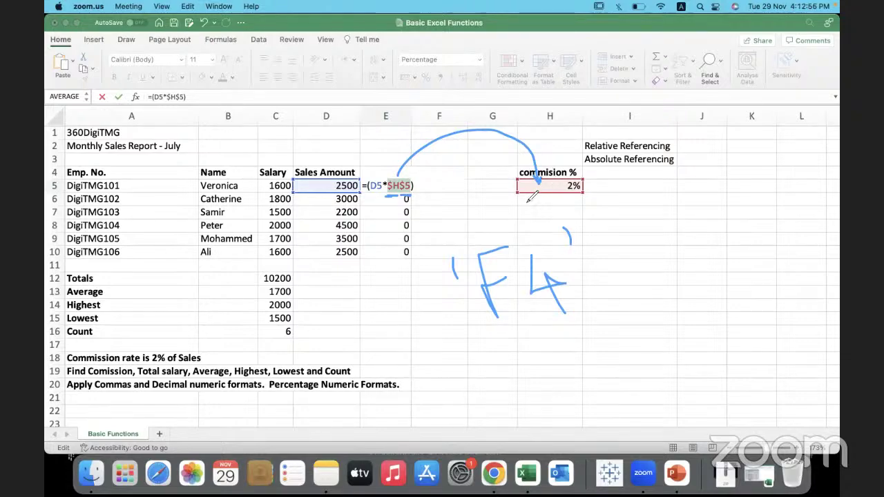
Step: Underline the commission rate in cell H5, and clear all the drawn annotations from the screen
{"action": "mouse_move", "coordinate": [518, 201]}
{"action": "left_mouse_down"}
{"action": "mouse_move", "coordinate": [595, 204]}
{"action": "mouse_move", "coordinate": [510, 206]}
{"action": "mouse_move", "coordinate": [597, 207]}
{"action": "left_mouse_up"}
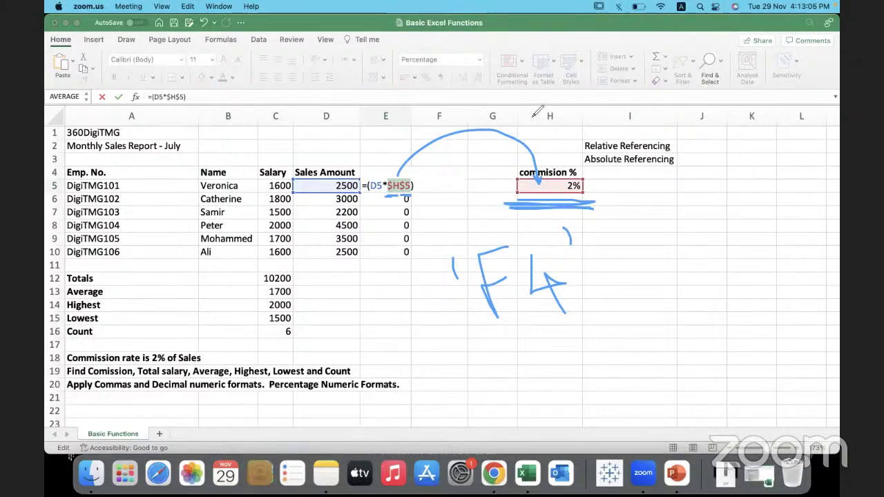
{"action": "left_click", "coordinate": [602, 114]}
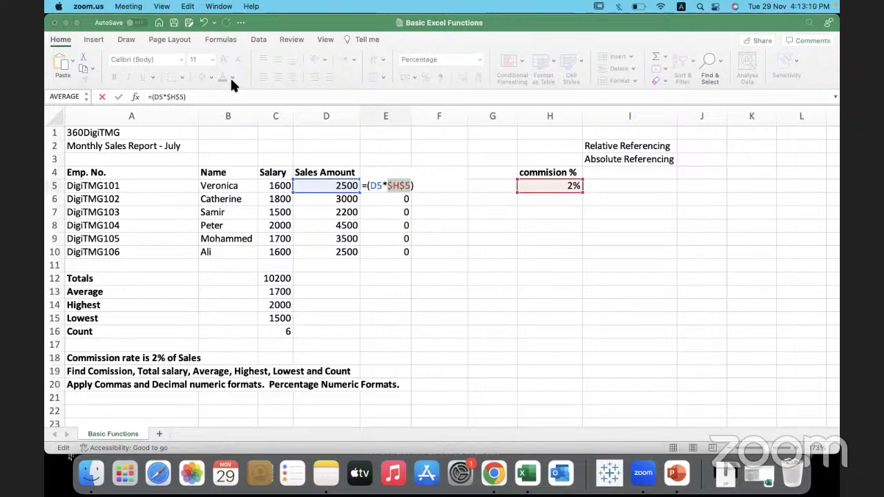
Step: Cycle the commission rate reference in cell E5's formula through its reference types back to $H$5, and enter =(D5*$H$5)
{"action": "left_click", "coordinate": [400, 186]}
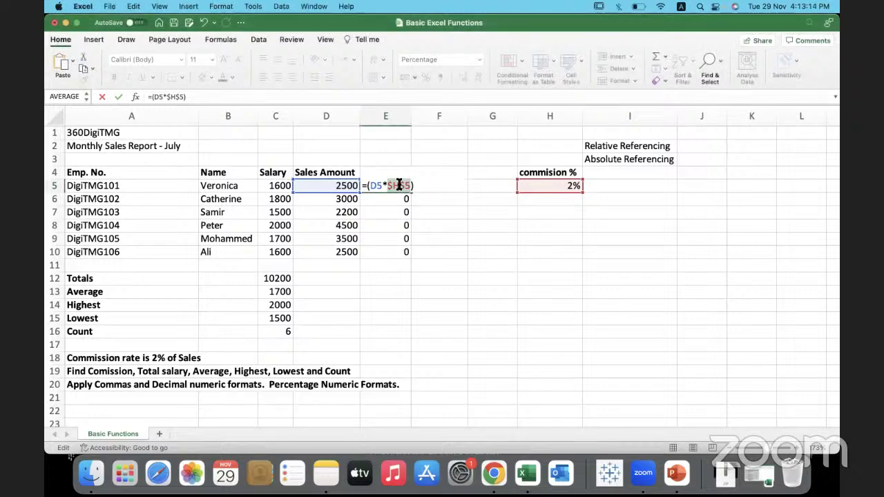
{"action": "key", "text": "F4"}
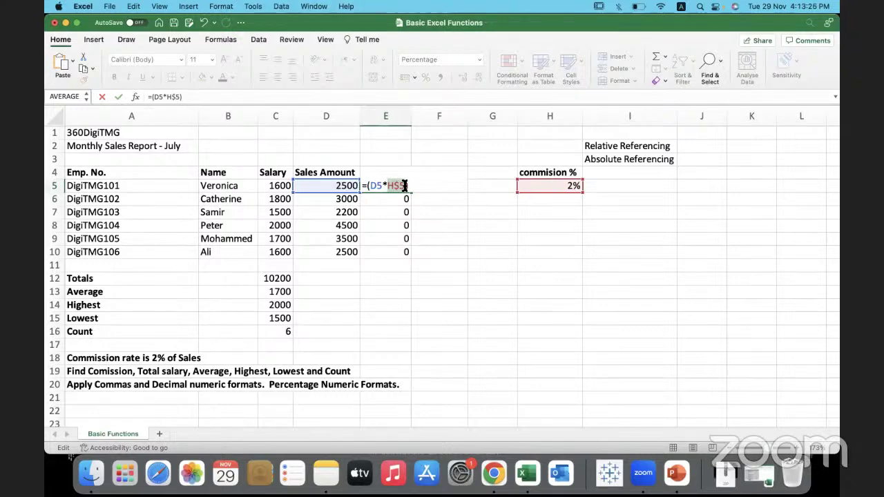
{"action": "key", "text": "F4"}
{"action": "key", "text": "F4"}
{"action": "key", "text": "F4"}
{"action": "key", "text": "Return"}
{"action": "left_click", "coordinate": [390, 186]}
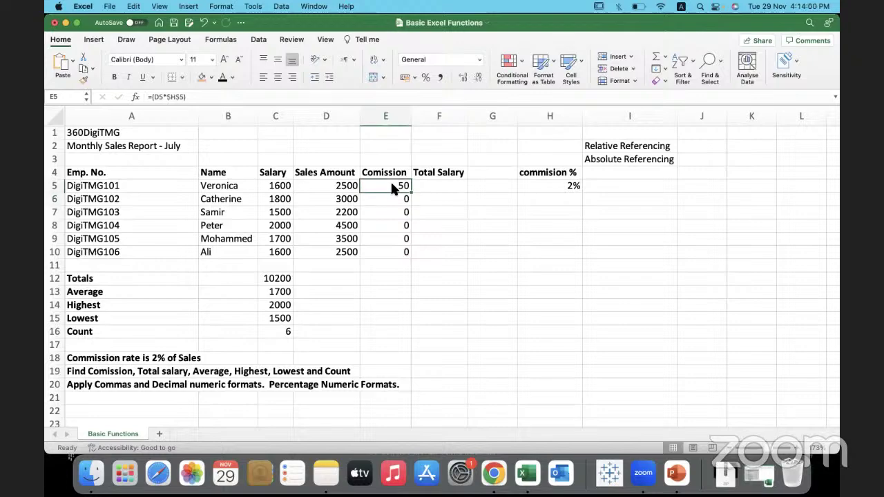
Step: Enter the note "Mixed referencing" in cell I7
{"action": "left_click", "coordinate": [619, 212]}
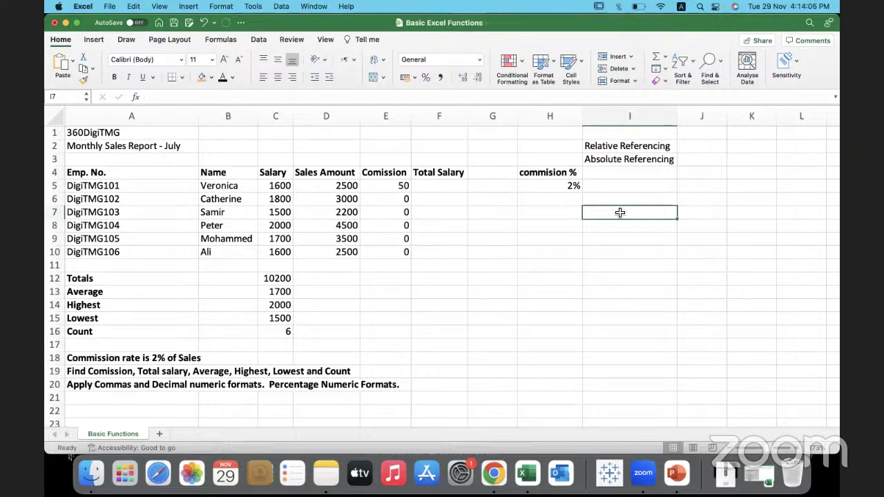
{"action": "type", "text": "Mixe"}
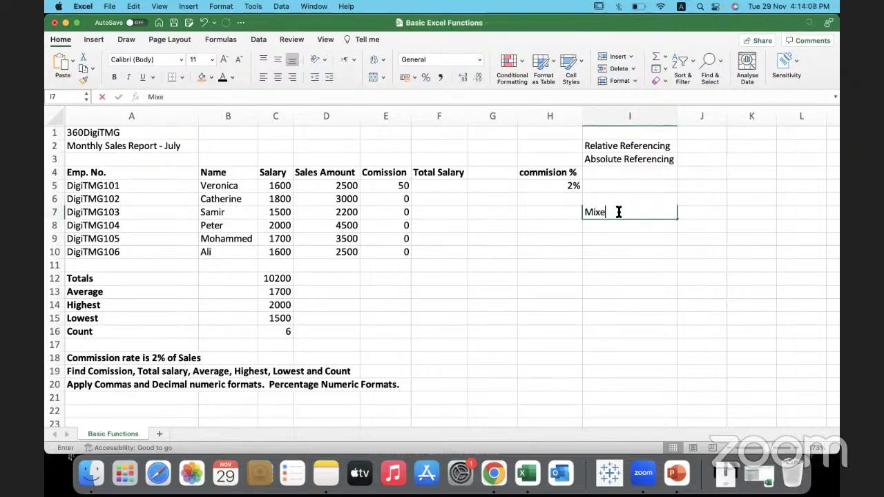
{"action": "type", "text": "d refere"}
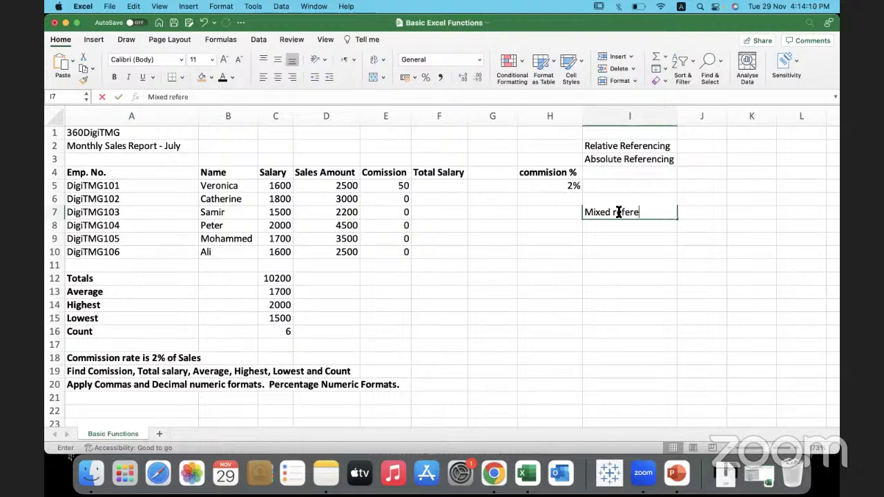
{"action": "type", "text": "ncing"}
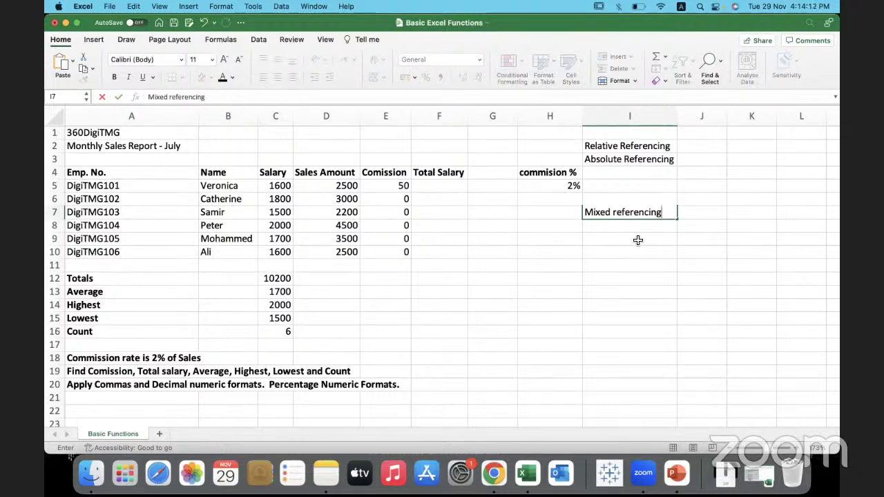
{"action": "left_click", "coordinate": [638, 239]}
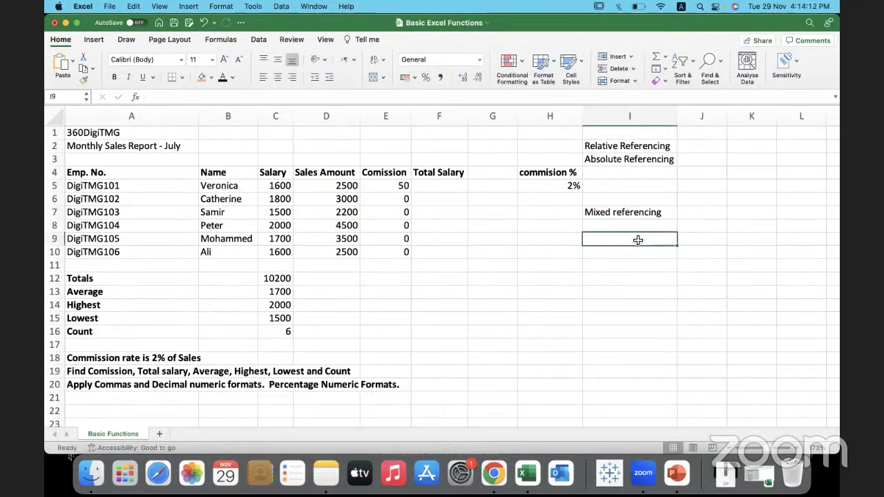
Step: Go through the three referencing notes in column I and delete the "Mixed referencing" note from cell I7
{"action": "left_click", "coordinate": [674, 214]}
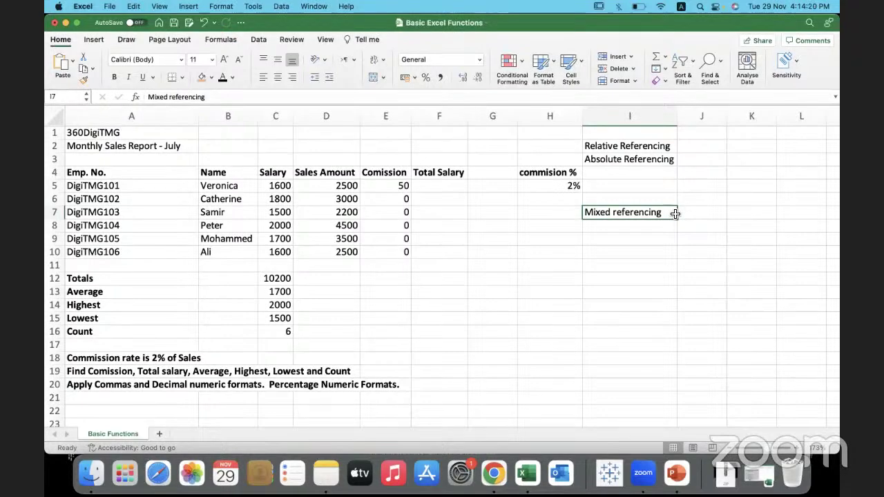
{"action": "left_click", "coordinate": [664, 165]}
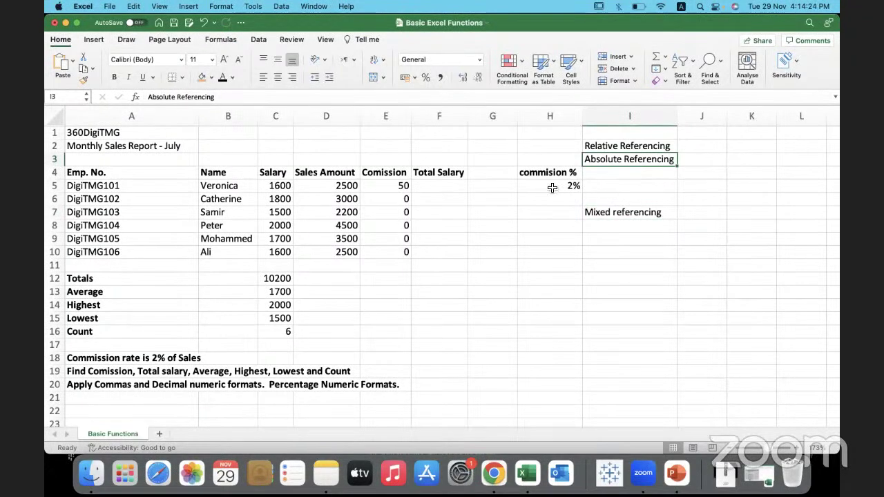
{"action": "left_click", "coordinate": [608, 146]}
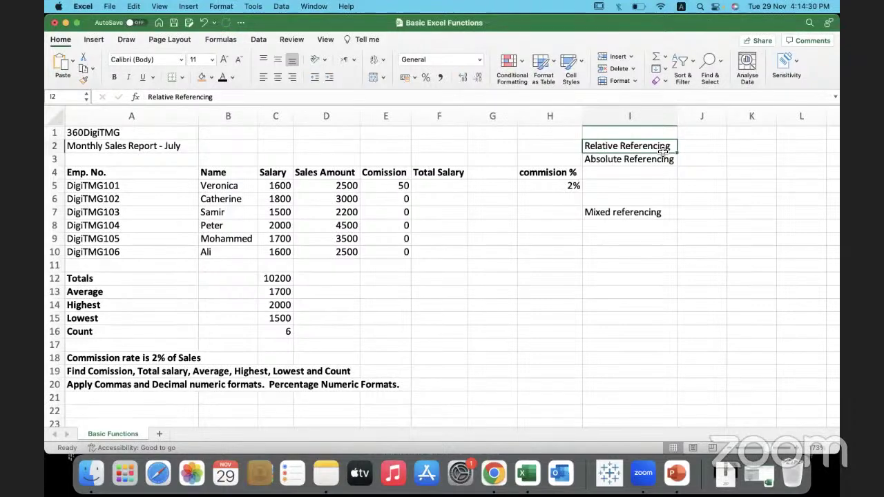
{"action": "left_click", "coordinate": [673, 216]}
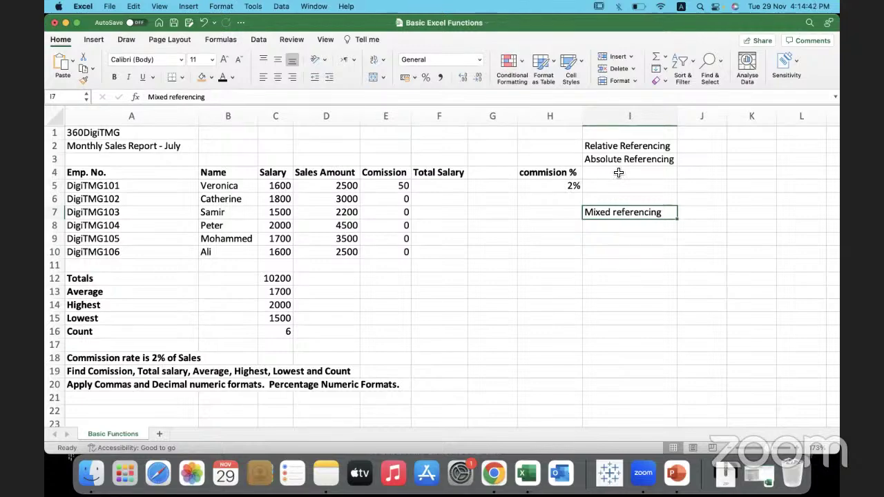
{"action": "key", "text": "BackSpace"}
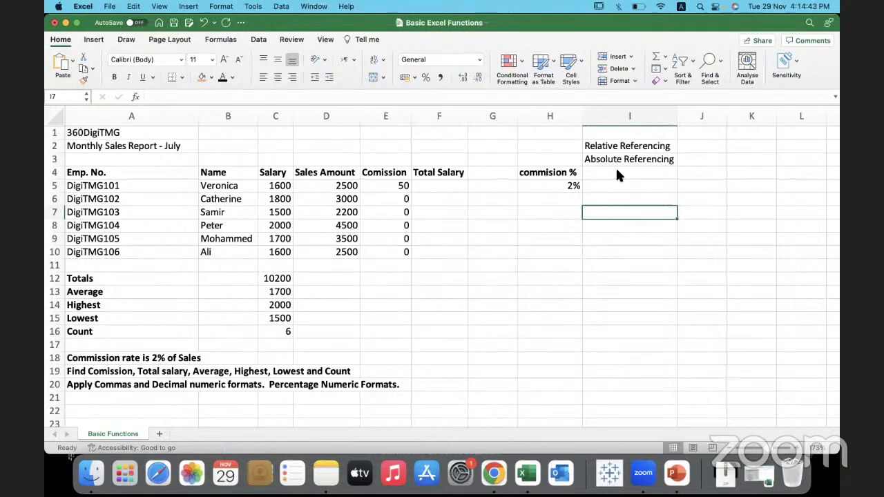
Step: Review the formula =(D5*$H$5) in cell E5 and fill it down the commission column to E10
{"action": "left_click", "coordinate": [382, 188]}
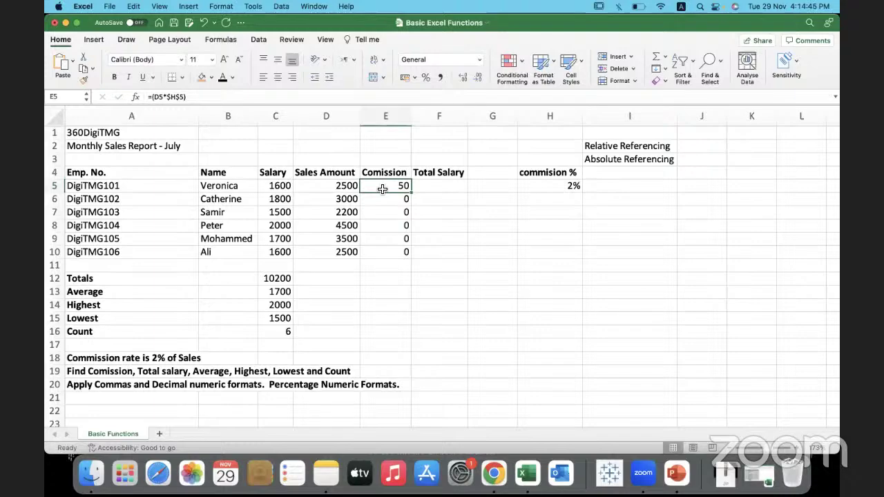
{"action": "left_click", "coordinate": [181, 97]}
{"action": "left_click_drag", "start_coordinate": [181, 97], "coordinate": [147, 97]}
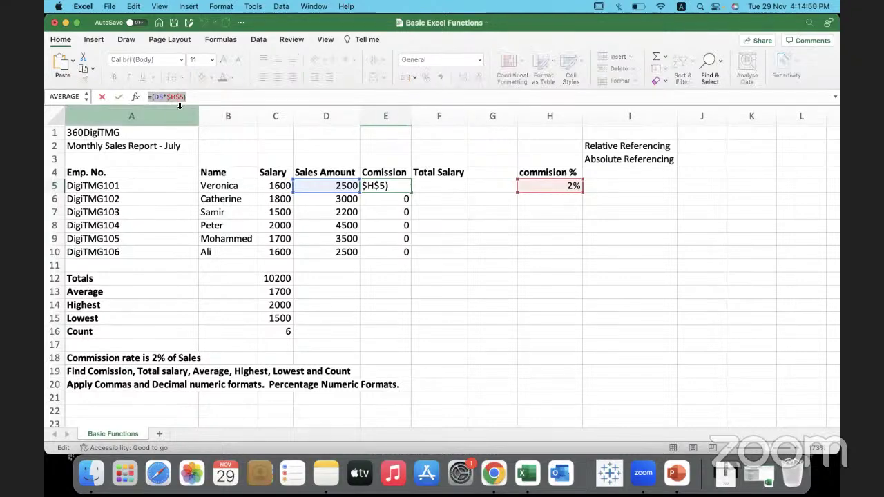
{"action": "left_click", "coordinate": [197, 97]}
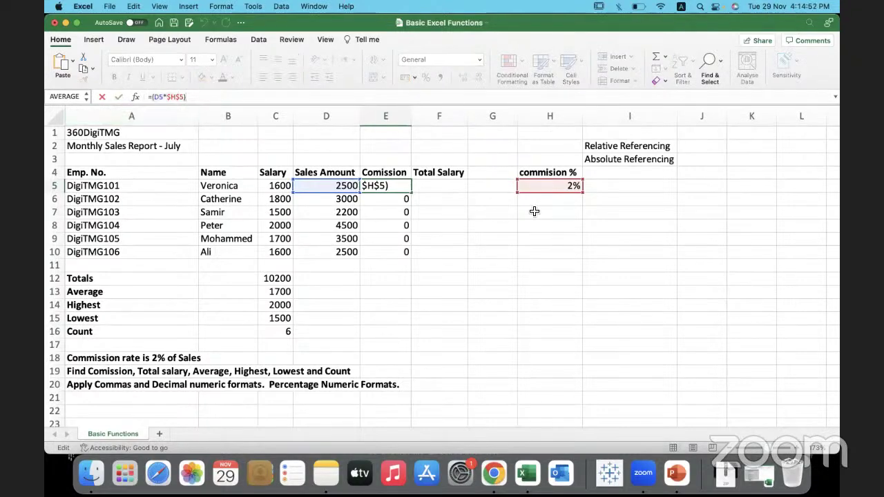
{"action": "left_click", "coordinate": [401, 186]}
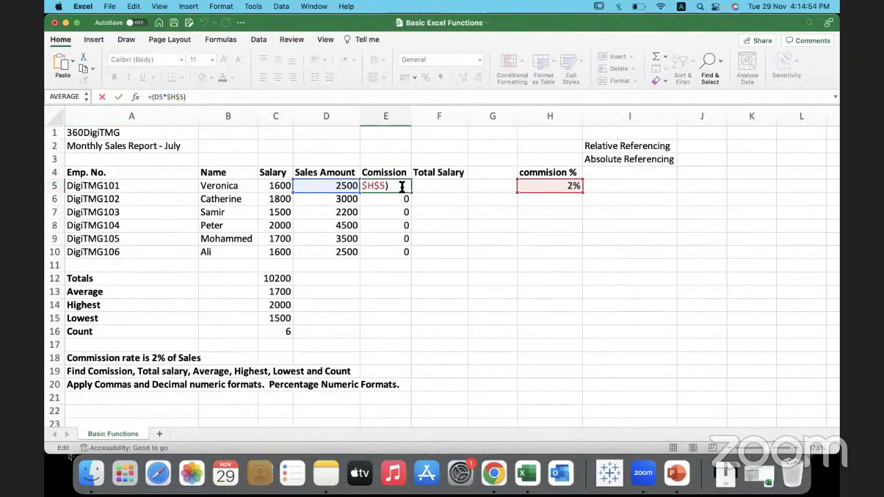
{"action": "key", "text": "ctrl+Return"}
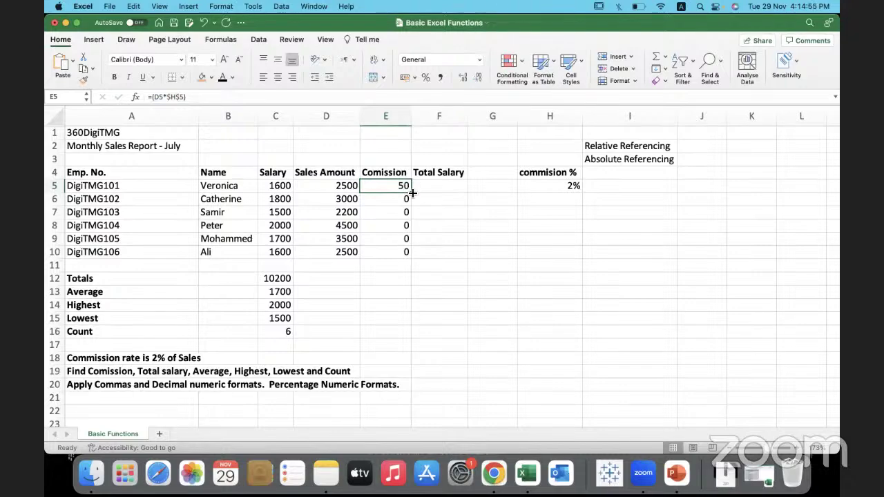
{"action": "double_click", "coordinate": [411, 194]}
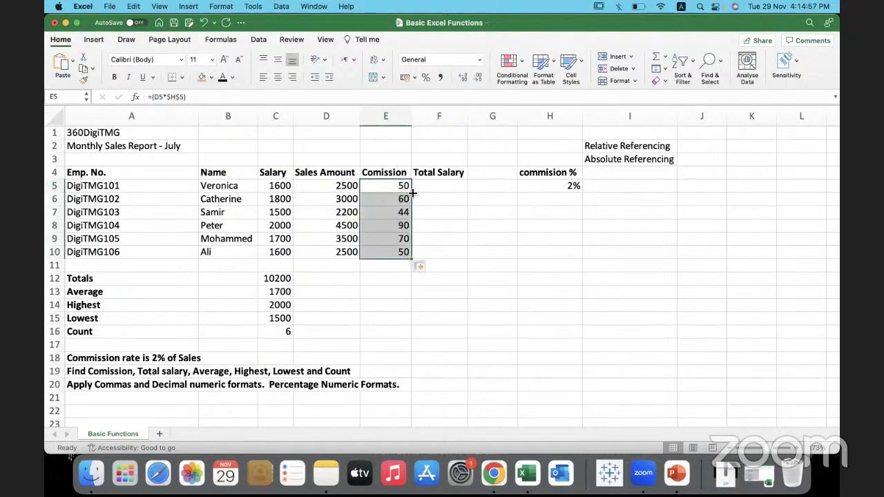
Step: Check the copied commission formulas in cells E6 and E9 against the relative and absolute referencing notes in I2:I3
{"action": "left_click", "coordinate": [389, 201]}
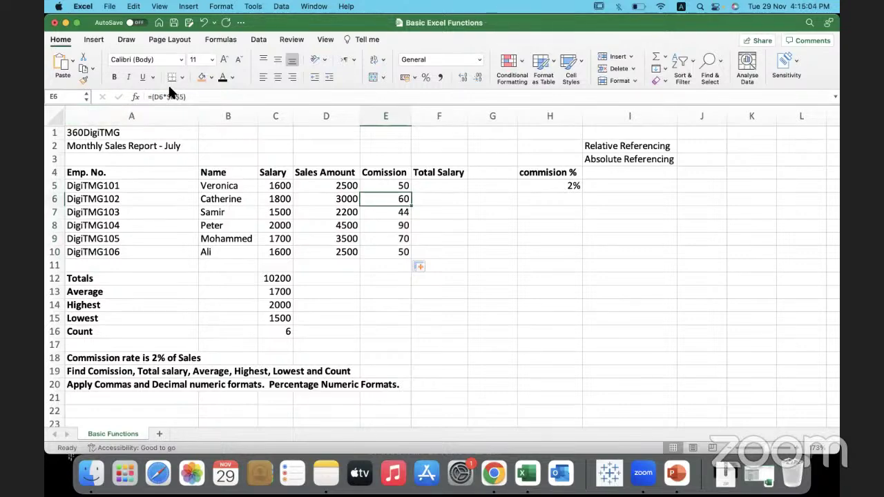
{"action": "left_click", "coordinate": [392, 239]}
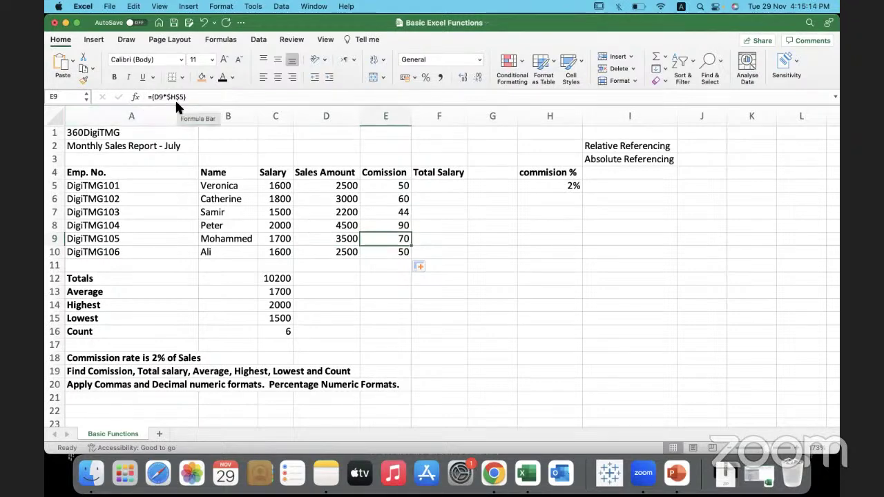
{"action": "left_click", "coordinate": [430, 198]}
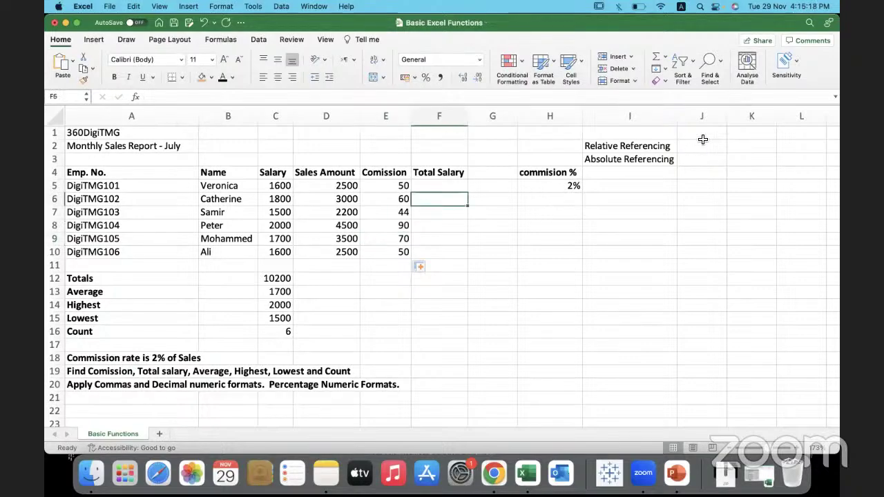
{"action": "left_click_drag", "start_coordinate": [659, 146], "coordinate": [662, 159]}
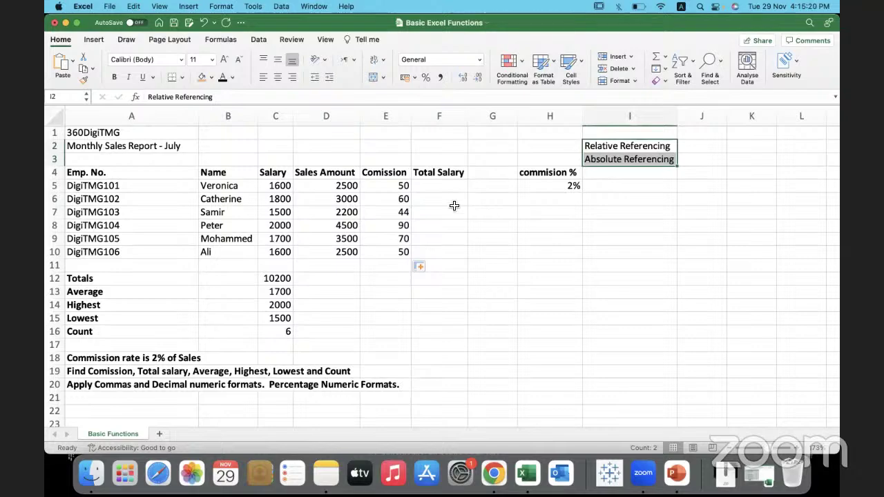
Step: Calculate the first employee's total salary in cell F5 by adding salary and commission with =(C5+E5)
{"action": "left_click", "coordinate": [440, 190]}
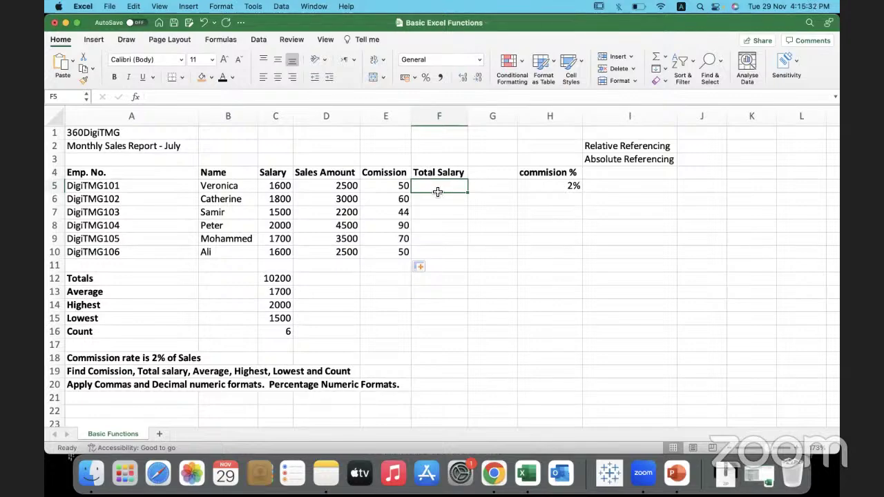
{"action": "left_click", "coordinate": [285, 186]}
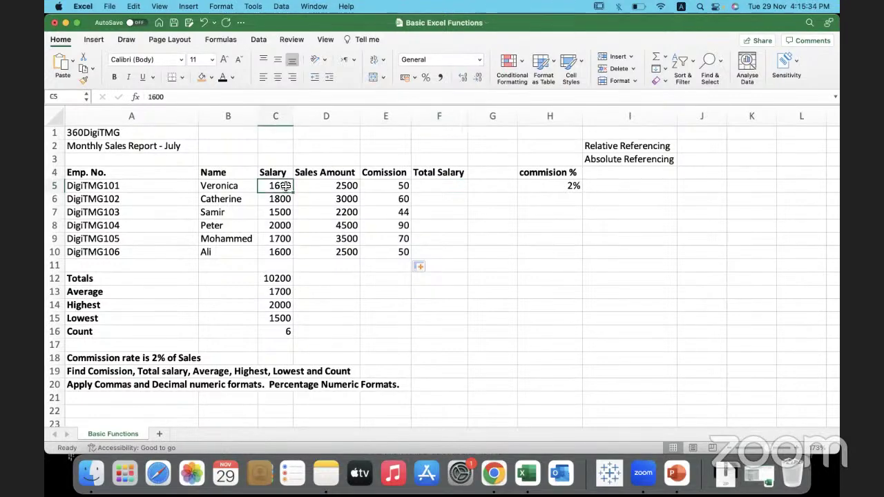
{"action": "left_click", "coordinate": [388, 187], "text": "super"}
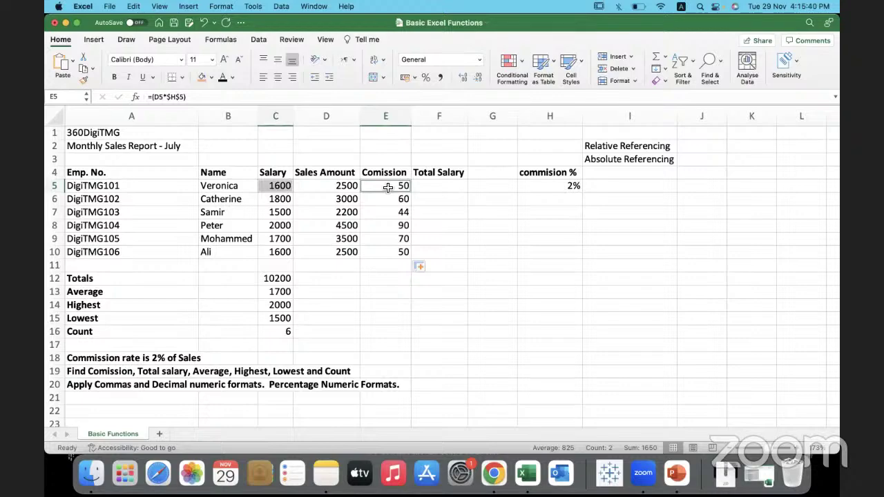
{"action": "left_click", "coordinate": [434, 189]}
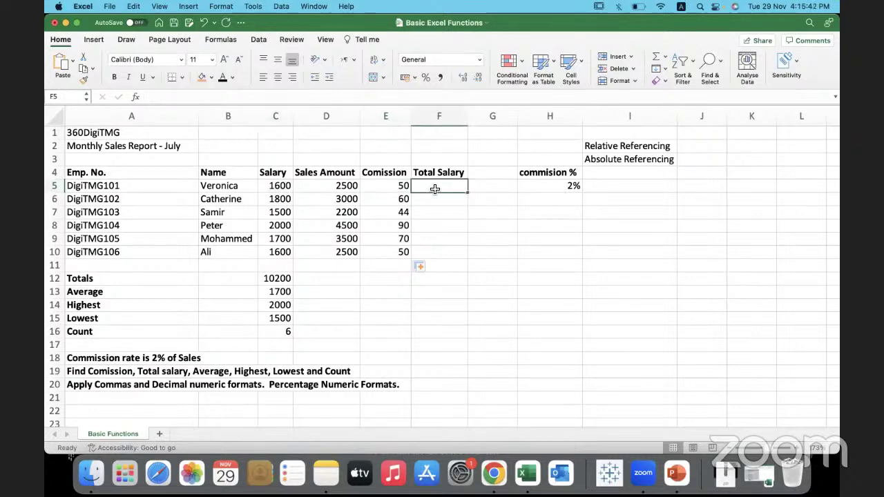
{"action": "type", "text": "="}
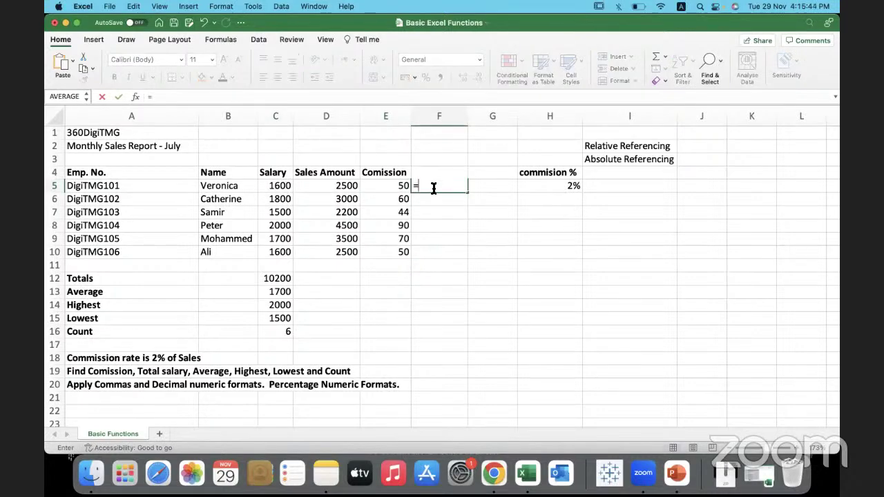
{"action": "type", "text": "("}
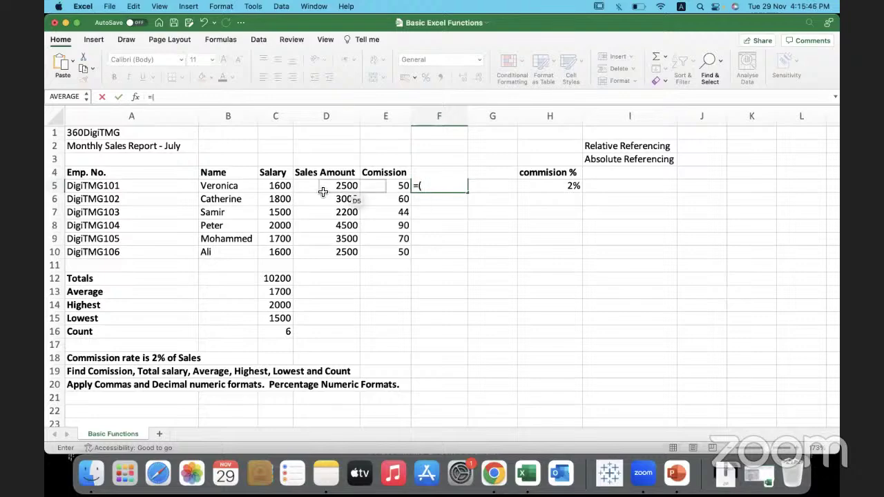
{"action": "left_click", "coordinate": [276, 188]}
{"action": "type", "text": "+"}
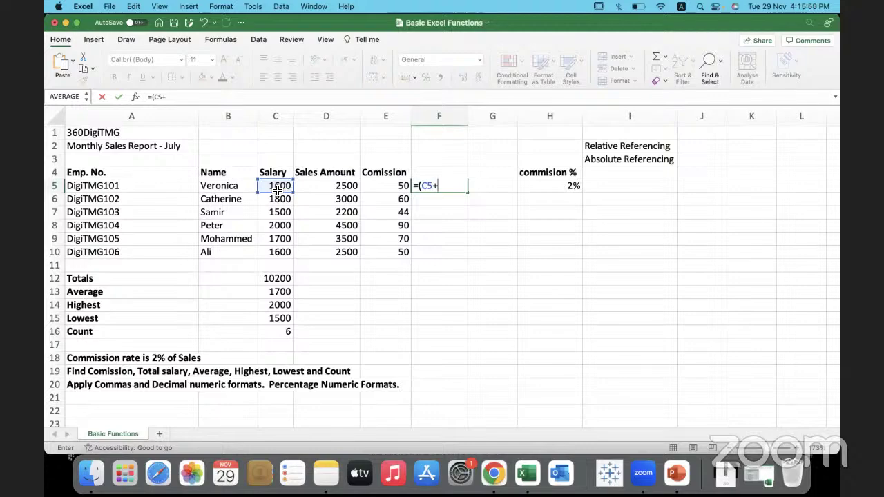
{"action": "left_click", "coordinate": [390, 185]}
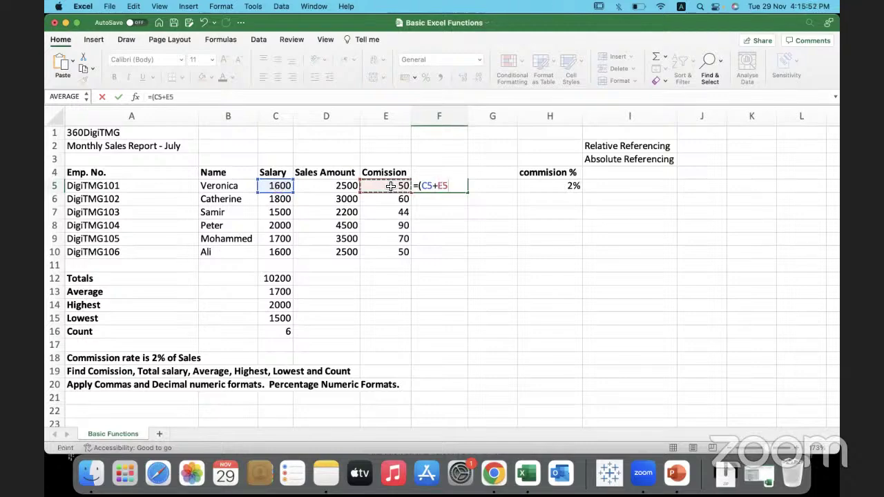
{"action": "type", "text": ")"}
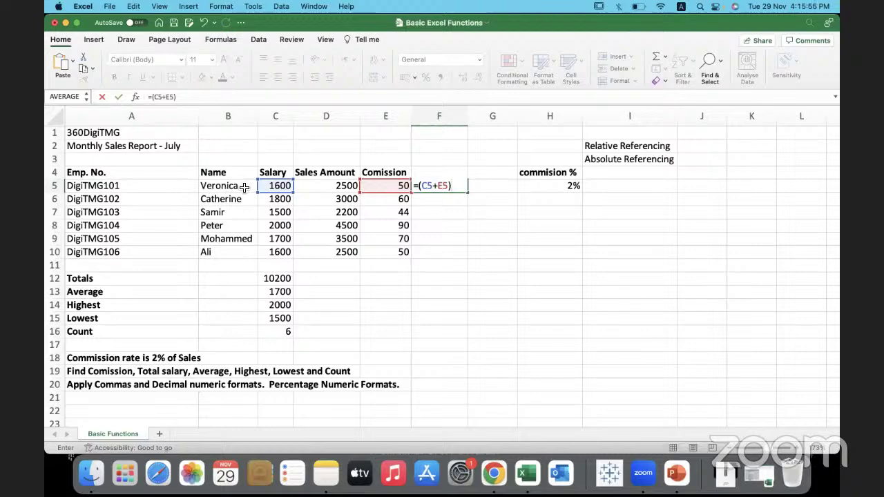
{"action": "key", "text": "Return"}
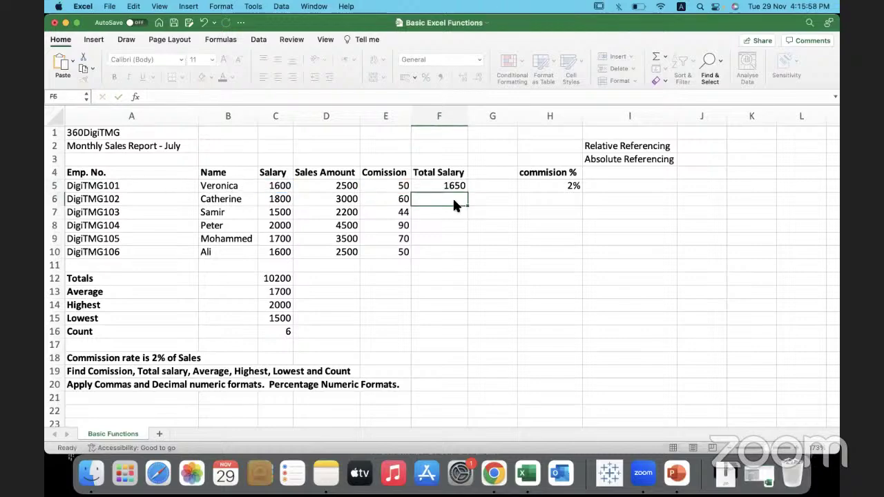
Step: Review the salary and commission cells behind the formula =(C5+E5) in F5 and fill it down the Total Salary column to F10
{"action": "left_click", "coordinate": [439, 186]}
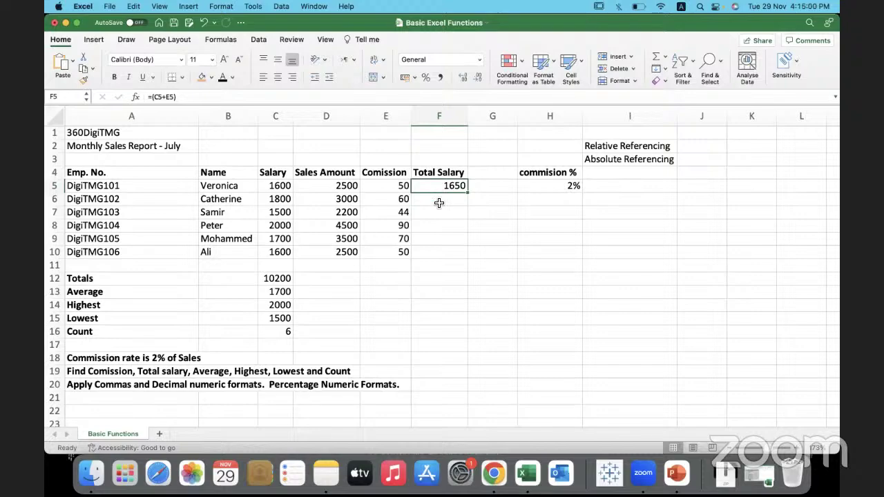
{"action": "left_click", "coordinate": [438, 202]}
{"action": "left_click", "coordinate": [281, 200]}
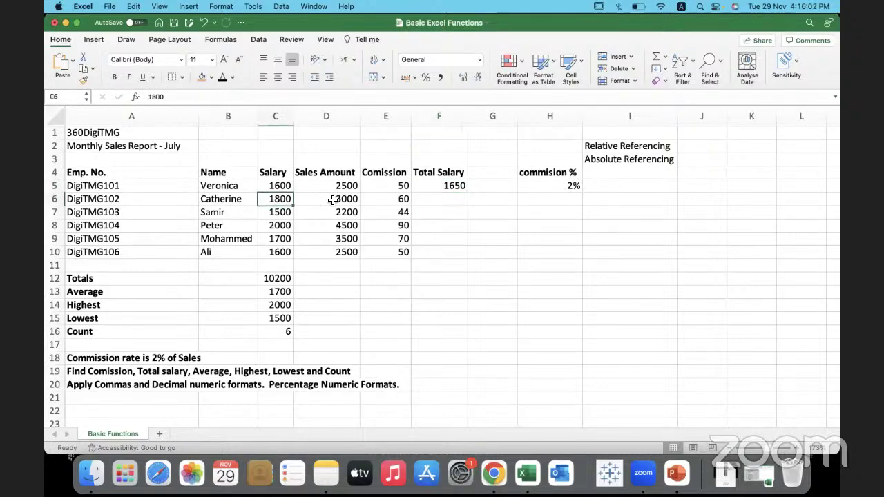
{"action": "left_click", "coordinate": [380, 200]}
{"action": "left_click", "coordinate": [281, 213]}
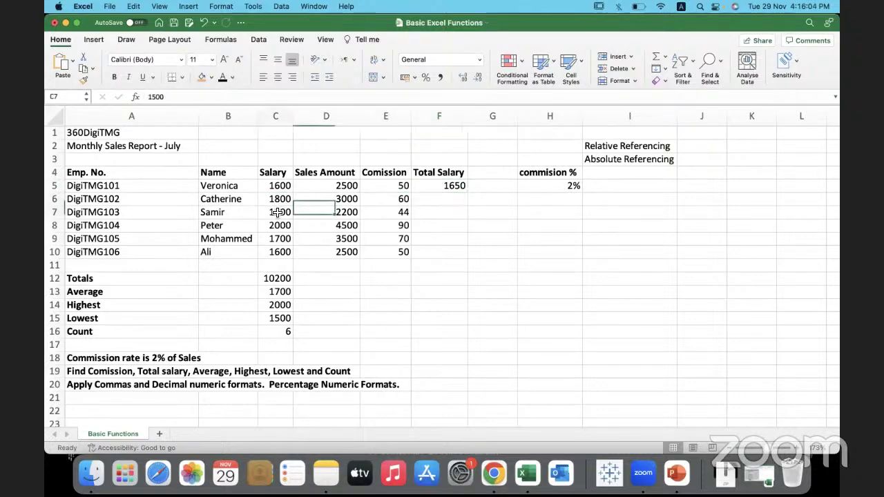
{"action": "left_click", "coordinate": [392, 214]}
{"action": "left_click", "coordinate": [445, 189]}
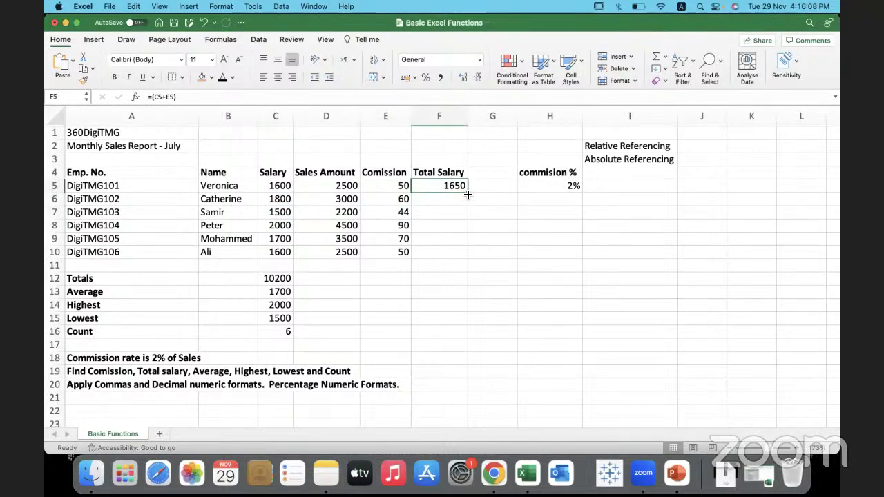
{"action": "double_click", "coordinate": [467, 194]}
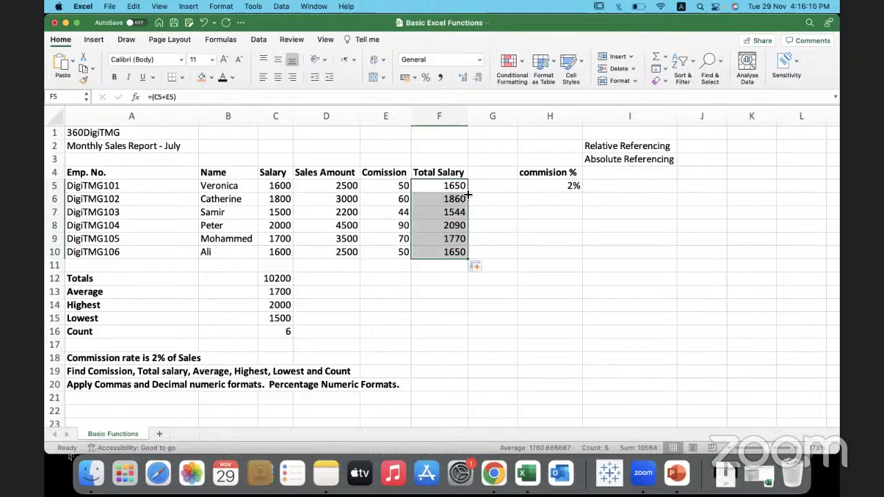
Step: Check the copied total salary formulas in cells F6 and F7 for relative referencing
{"action": "left_click", "coordinate": [433, 198]}
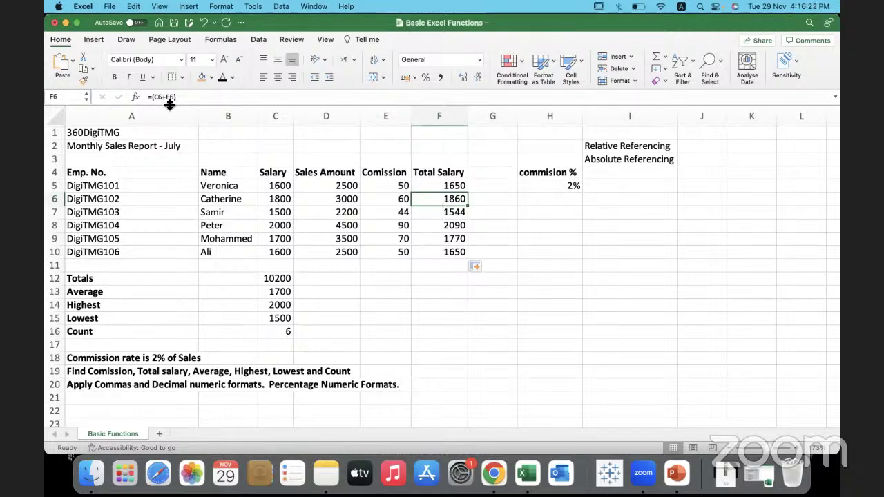
{"action": "left_click", "coordinate": [435, 216]}
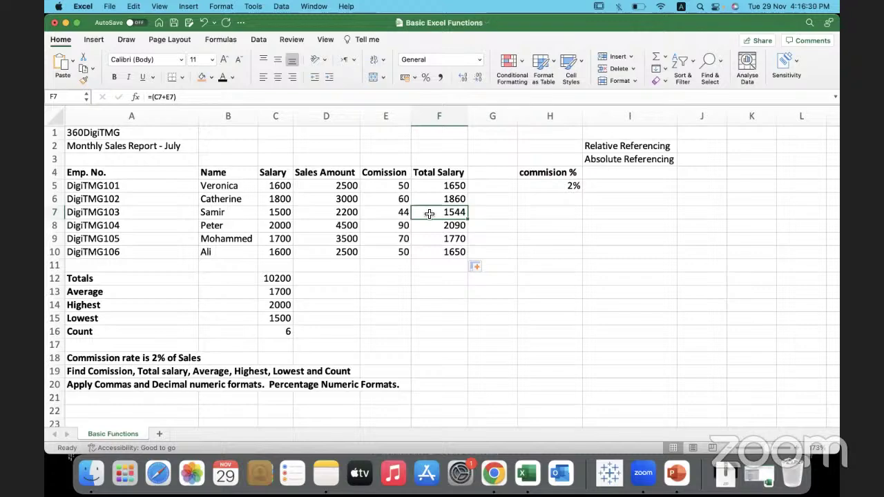
{"action": "left_click", "coordinate": [443, 289]}
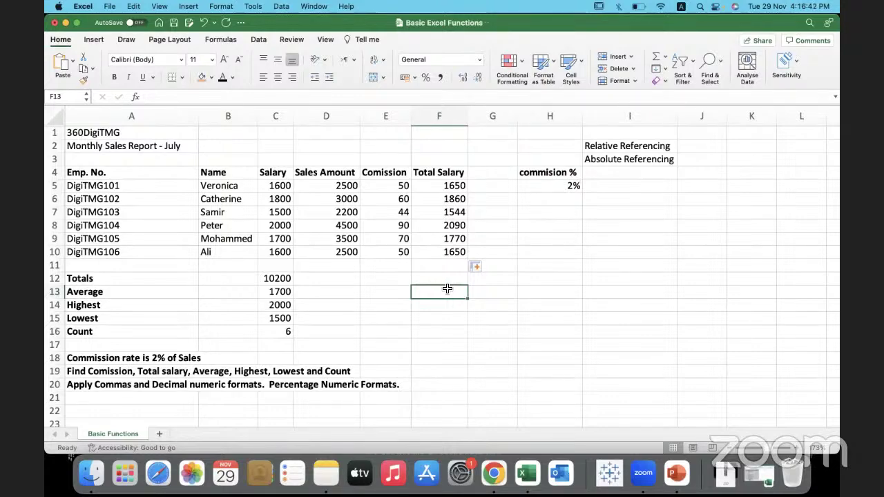
Step: Widen column I slightly and review the Relative Referencing and Absolute Referencing notes in I2:I3
{"action": "left_click_drag", "start_coordinate": [678, 125], "coordinate": [692, 125]}
{"action": "left_click", "coordinate": [680, 149]}
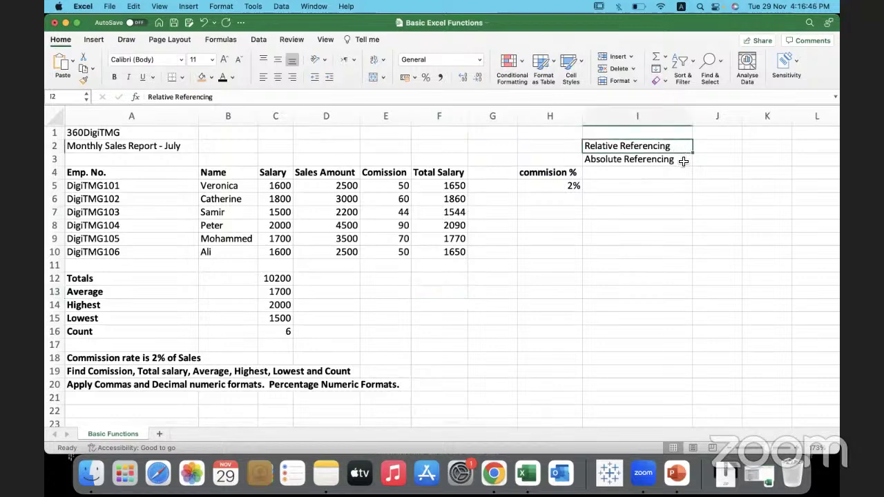
{"action": "left_click", "coordinate": [682, 161]}
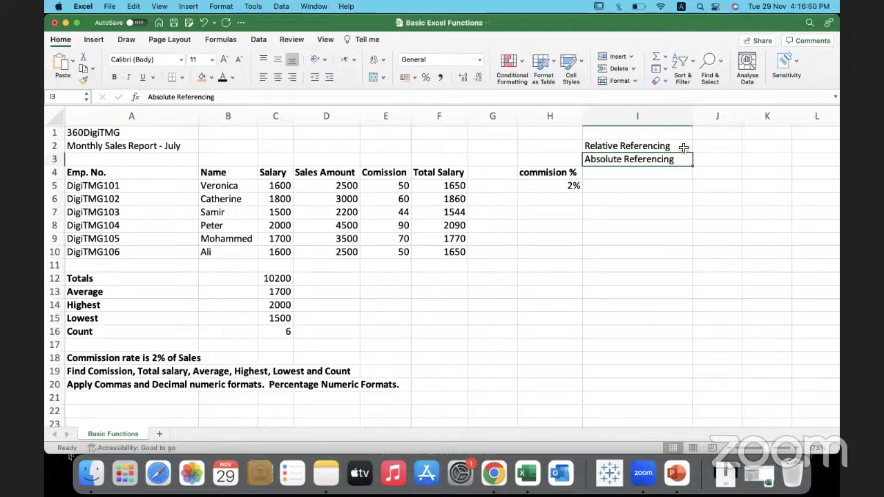
{"action": "left_click", "coordinate": [534, 302]}
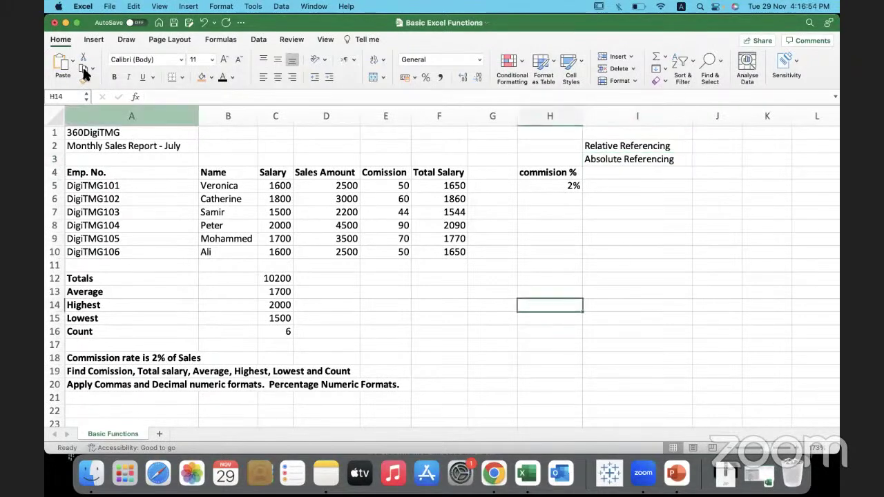
Step: Close the Basic Excel Functions workbook without saving its changes and go to the IF Statements Practice File
{"action": "left_click", "coordinate": [55, 24]}
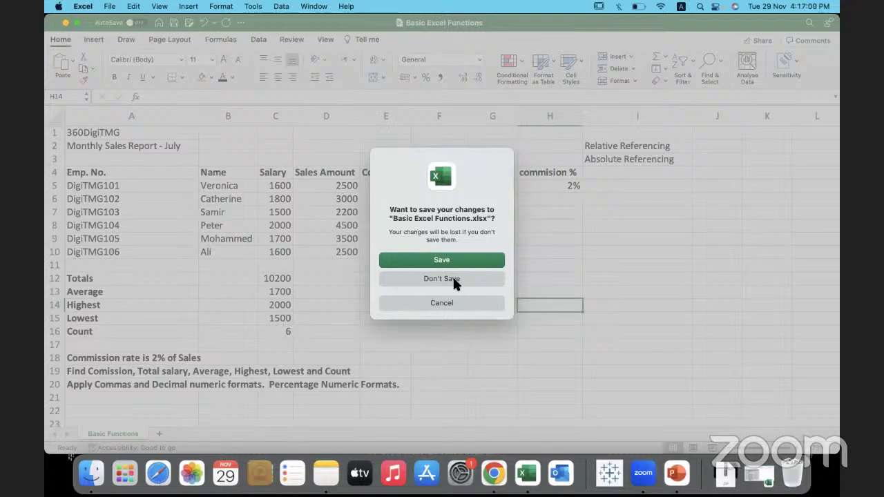
{"action": "left_click", "coordinate": [453, 279]}
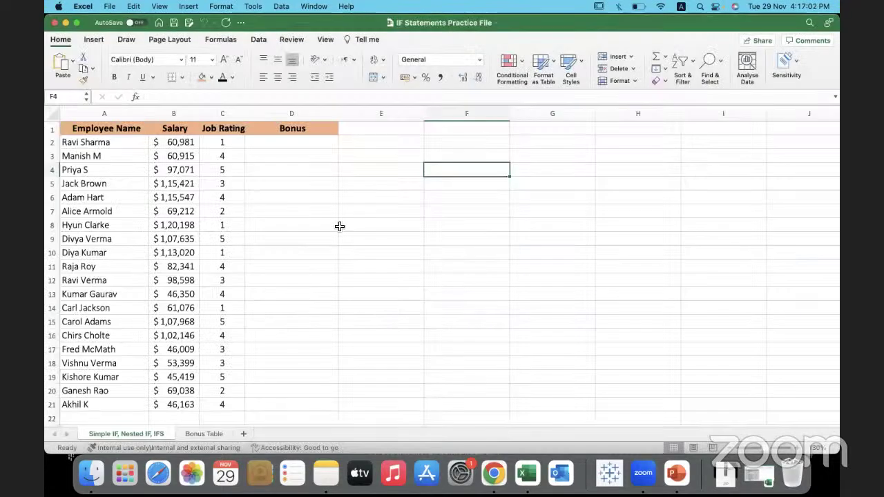
{"action": "left_click", "coordinate": [339, 226]}
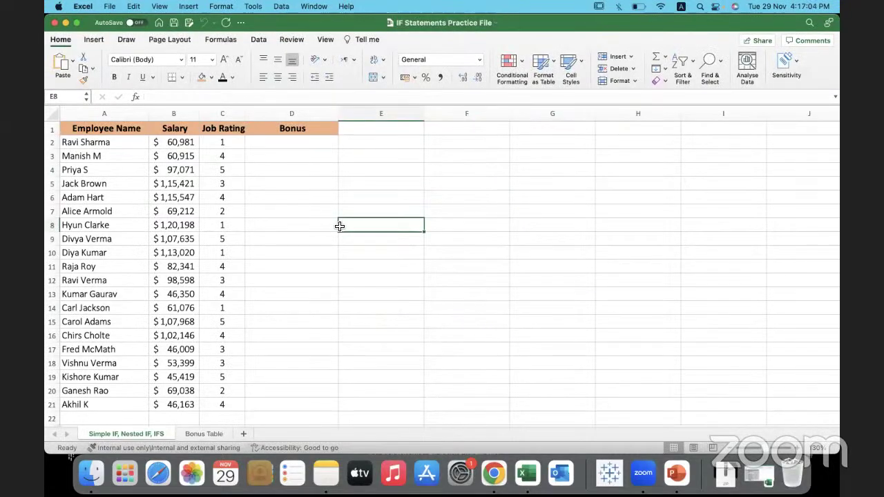
Step: Enter the note "If - Logical Statement" in cell F2
{"action": "left_click", "coordinate": [486, 137]}
{"action": "type", "text": "If"}
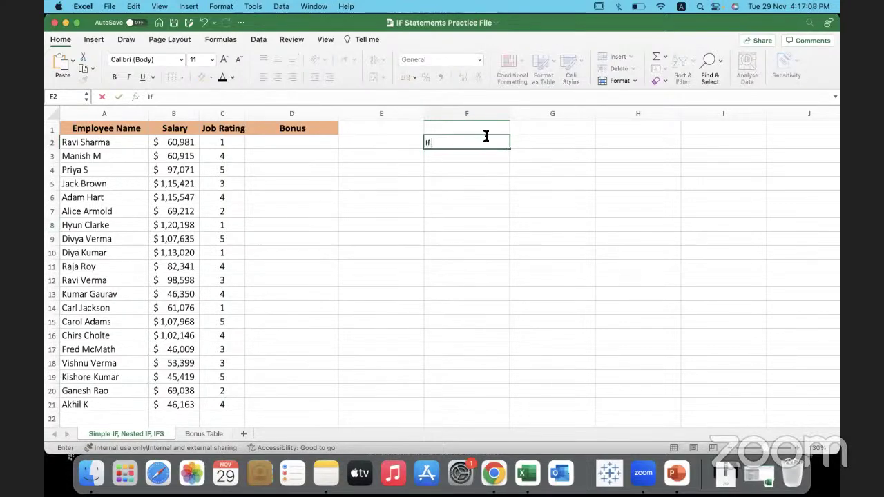
{"action": "type", "text": " - Logical Statemnt"}
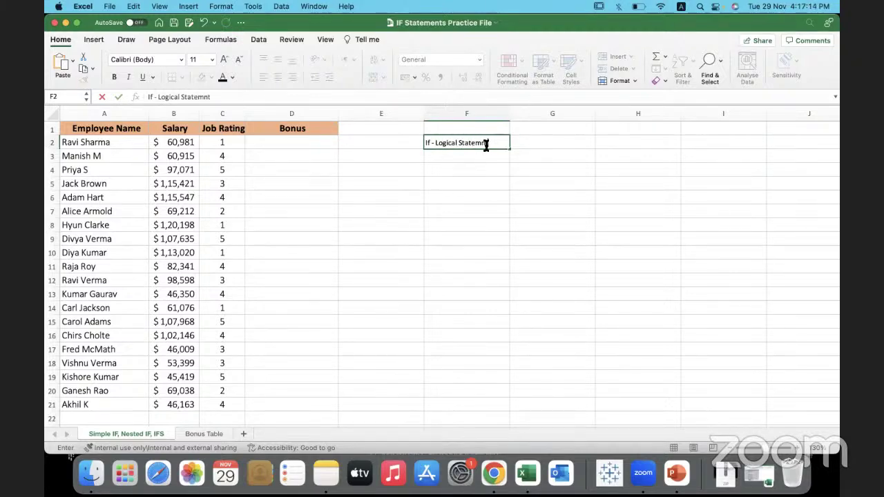
{"action": "key", "text": "BackSpace"}
{"action": "key", "text": "BackSpace"}
{"action": "type", "text": "ment"}
{"action": "left_click", "coordinate": [467, 223]}
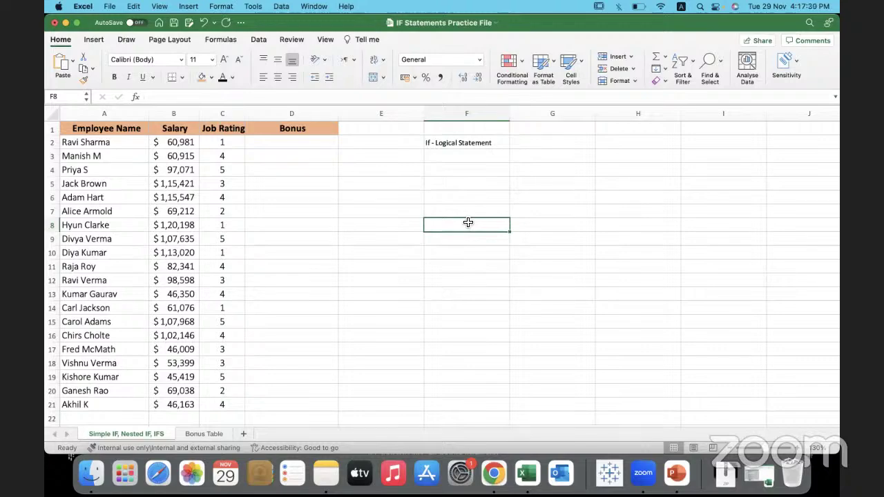
Step: Begin an IF formula in cell F3 to examine its argument syntax, and cancel the entry
{"action": "left_click", "coordinate": [436, 161]}
{"action": "type", "text": "="}
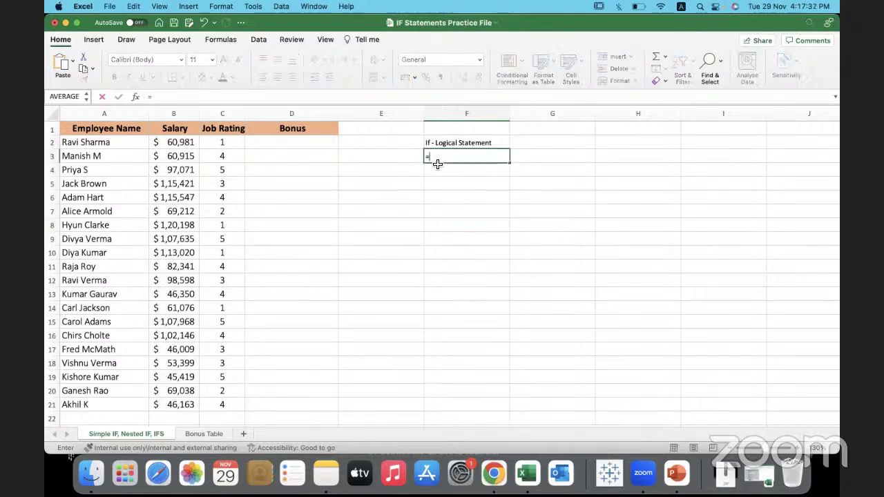
{"action": "type", "text": "if("}
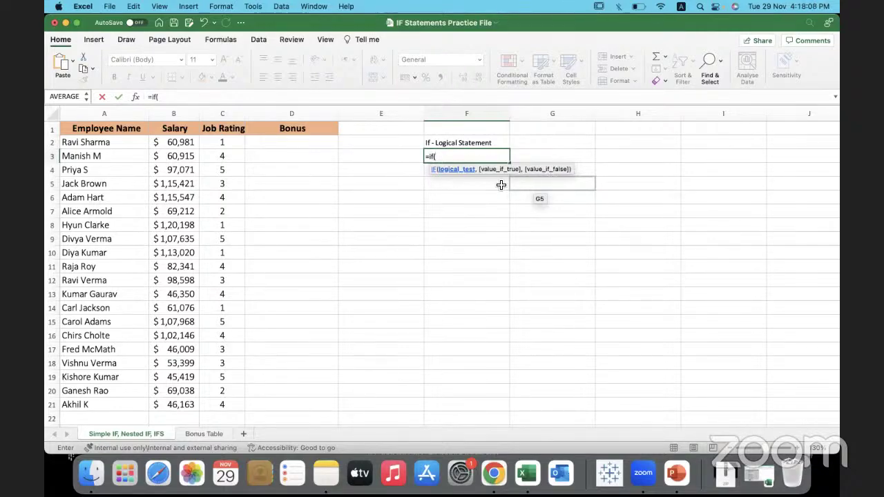
{"action": "left_click", "coordinate": [475, 143]}
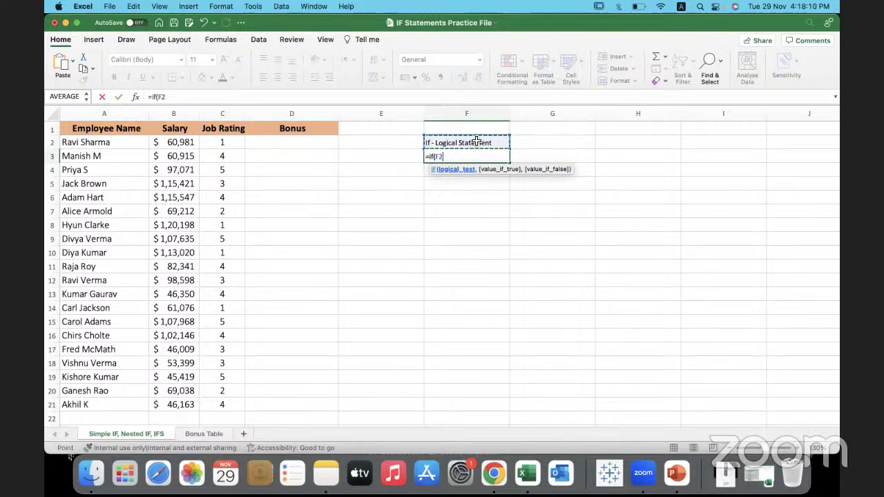
{"action": "key", "text": "Escape"}
Step: Delete the "If - Logical Statement" note from cell F2
{"action": "left_click", "coordinate": [476, 142]}
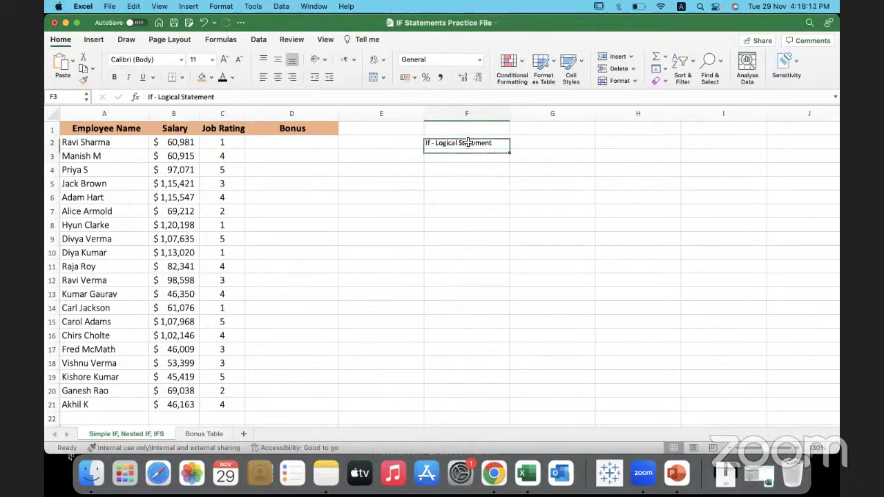
{"action": "key", "text": "Delete"}
{"action": "left_click", "coordinate": [391, 227]}
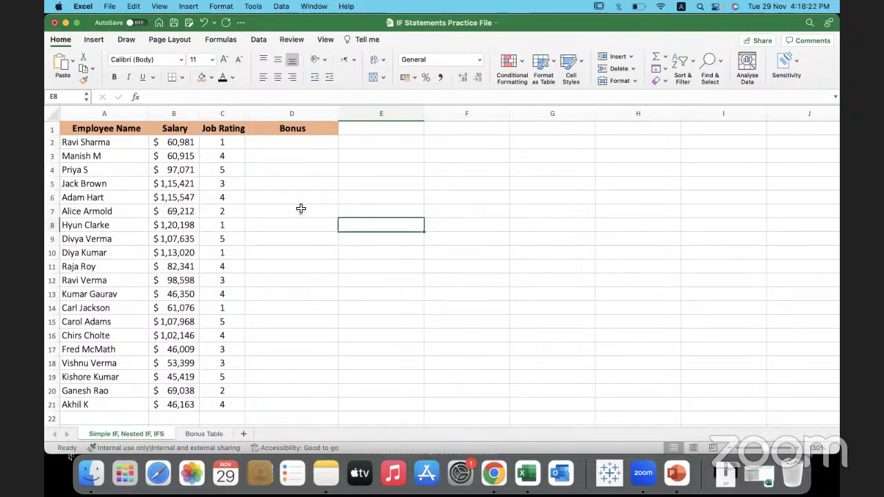
Step: Look through the list of logical functions in the function library, including IF and IFS, without inserting one
{"action": "left_click", "coordinate": [301, 209]}
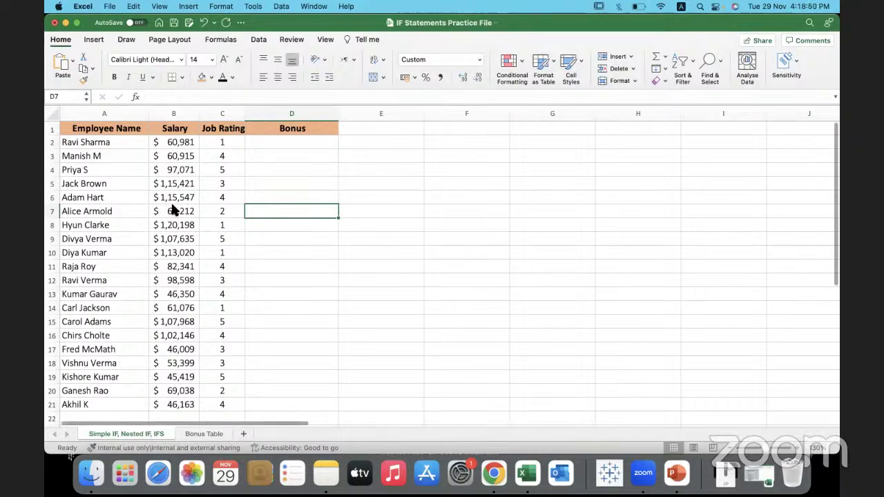
{"action": "left_click", "coordinate": [221, 40]}
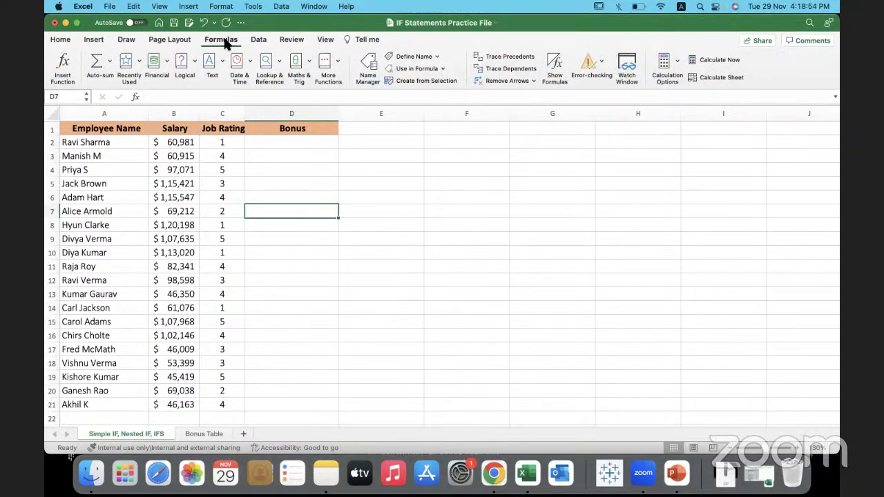
{"action": "left_click", "coordinate": [194, 62]}
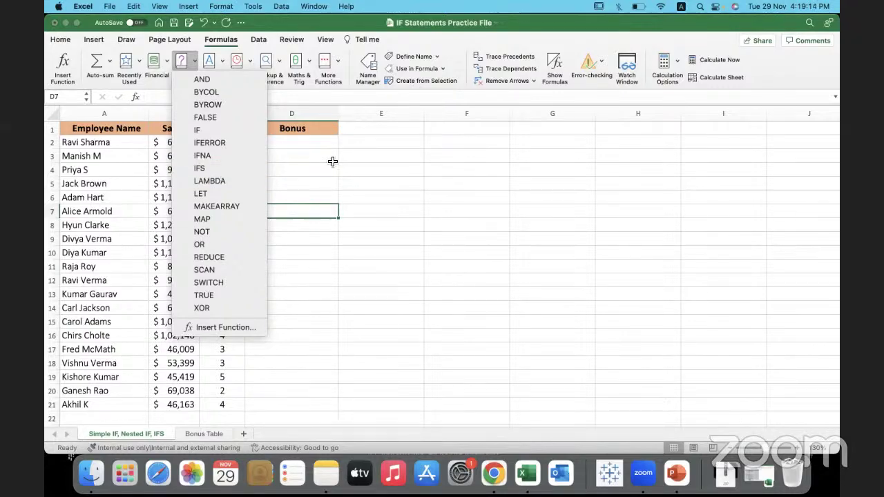
{"action": "left_click", "coordinate": [375, 170]}
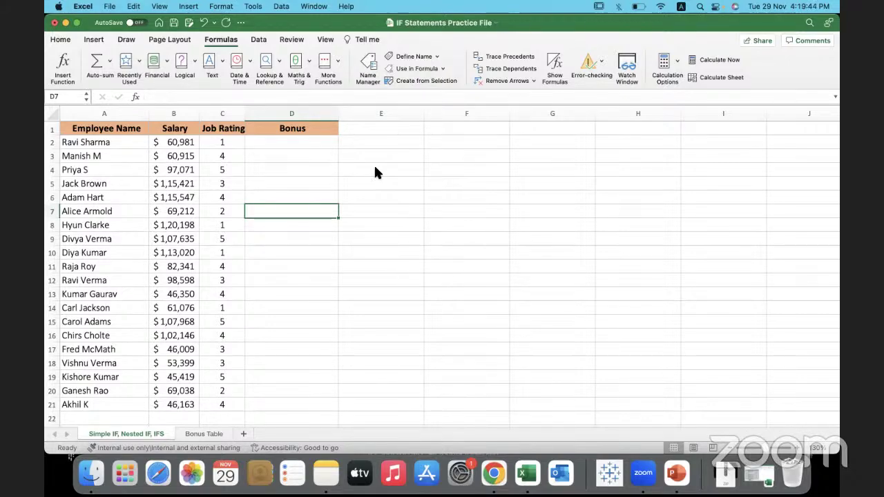
Step: Review the Employee Name, Salary and Job Rating columns and autofit the width of the Job Rating column
{"action": "left_click", "coordinate": [131, 112]}
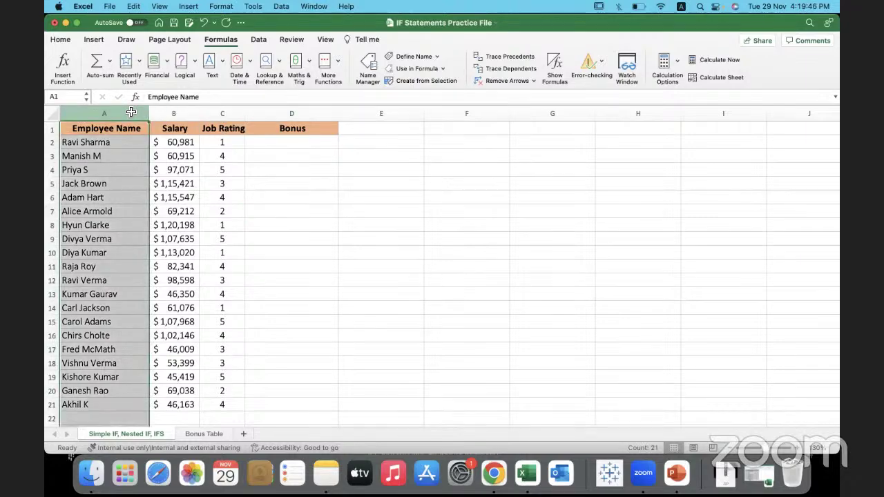
{"action": "left_click", "coordinate": [178, 108]}
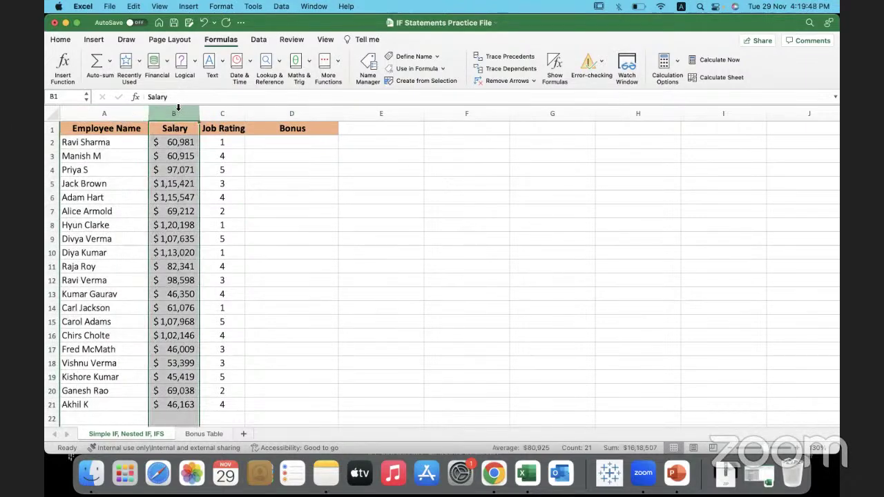
{"action": "left_click", "coordinate": [220, 111]}
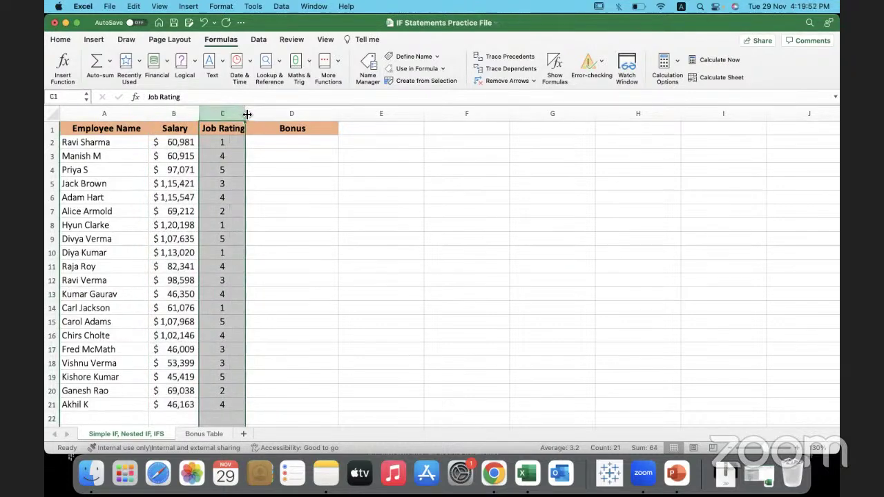
{"action": "double_click", "coordinate": [247, 115]}
Step: Compare the job ratings in cells C2 and C4 and examine the Salary column as the basis for the bonus
{"action": "left_click", "coordinate": [239, 147]}
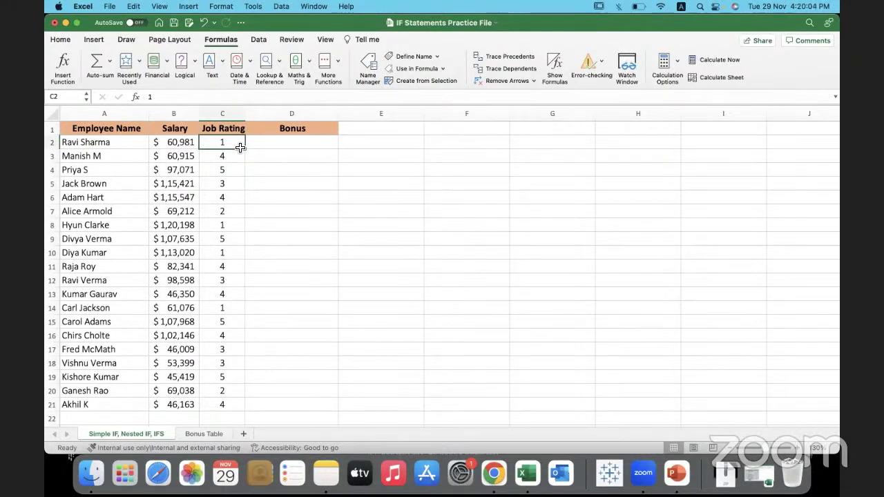
{"action": "left_click", "coordinate": [238, 172]}
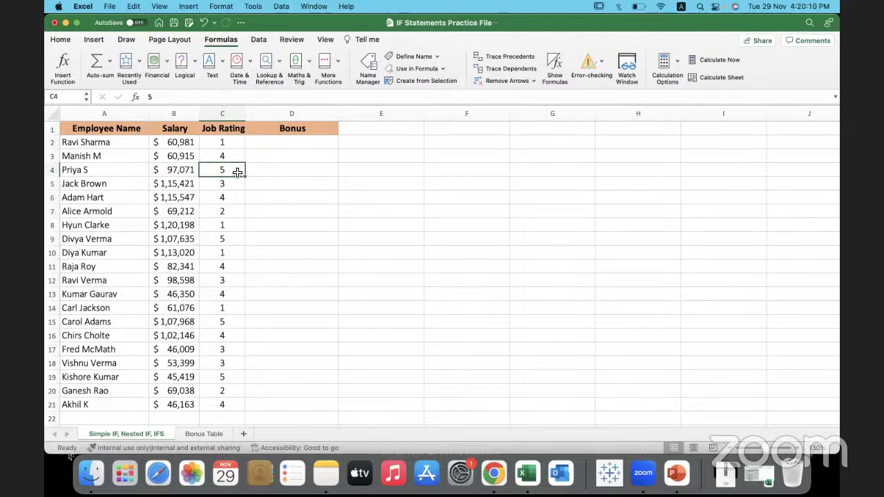
{"action": "left_click", "coordinate": [238, 147]}
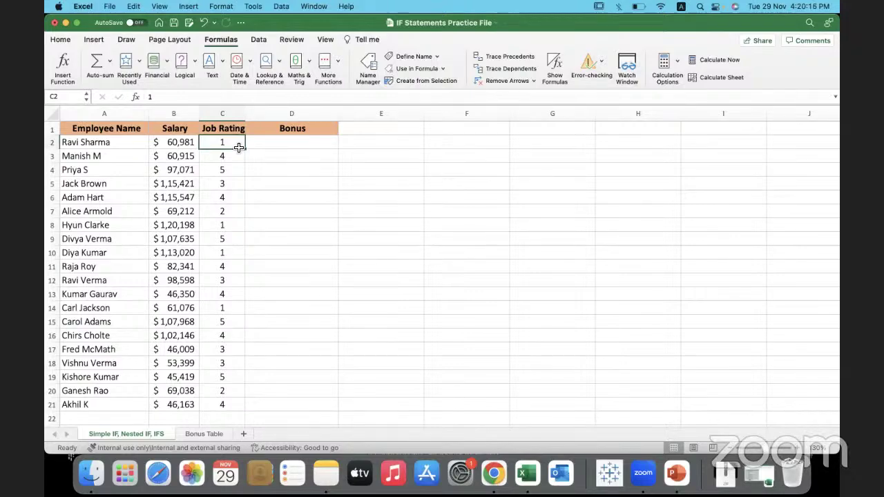
{"action": "left_click", "coordinate": [237, 172]}
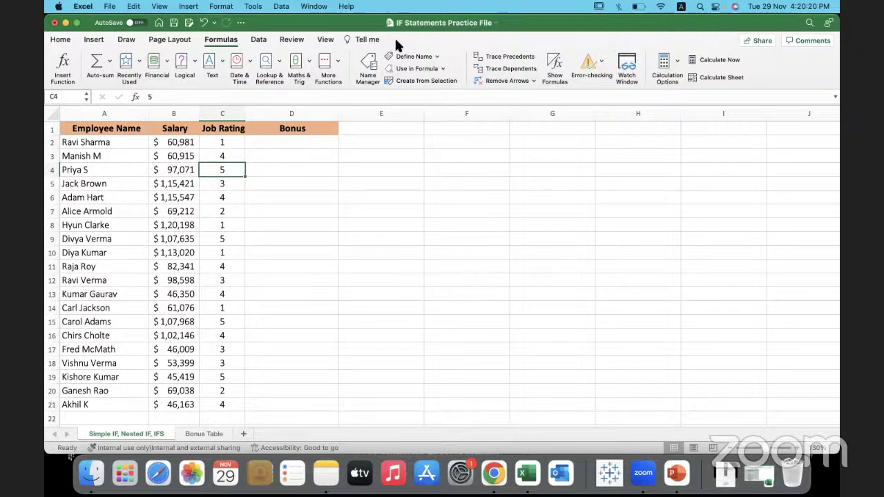
{"action": "left_click", "coordinate": [234, 147]}
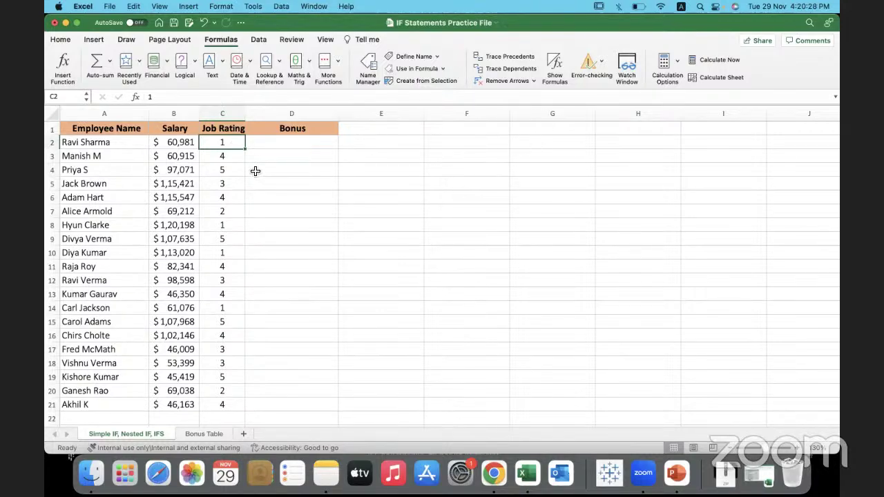
{"action": "left_click", "coordinate": [178, 111]}
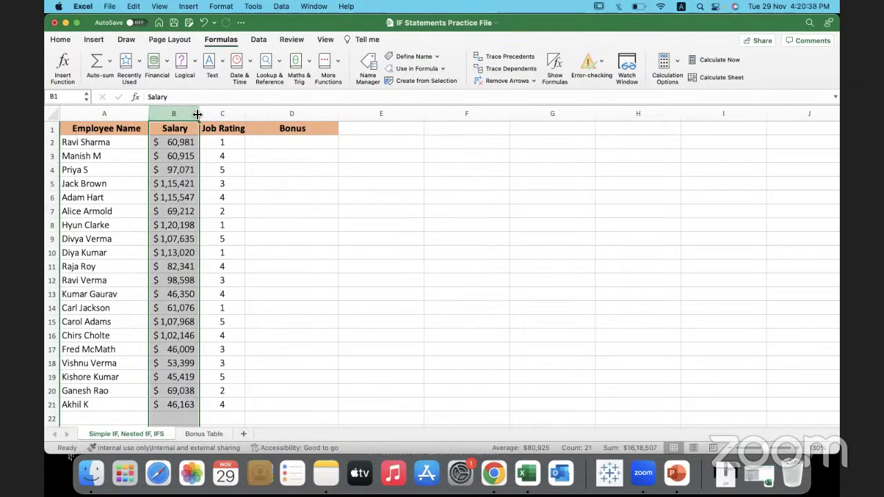
Step: Format the Salary column as Currency, switching it to the English (United States) dollar accounting format
{"action": "left_click", "coordinate": [61, 40]}
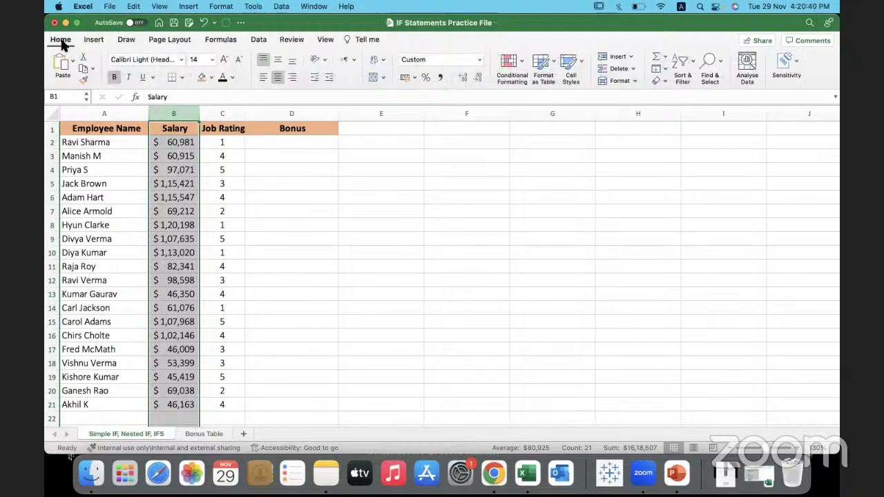
{"action": "left_click", "coordinate": [479, 60]}
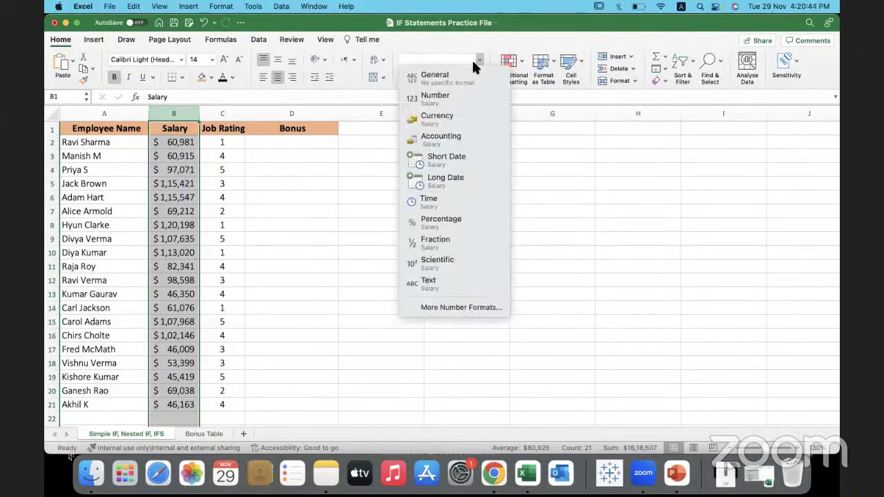
{"action": "left_click", "coordinate": [448, 120]}
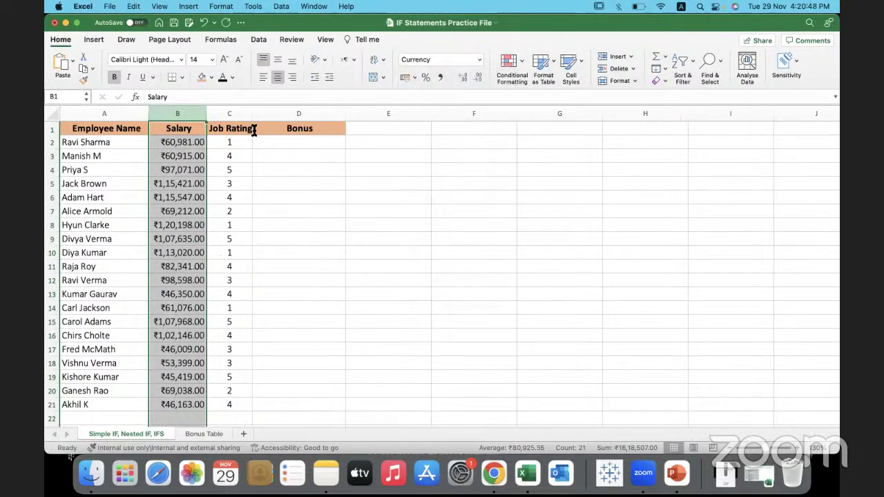
{"action": "left_click", "coordinate": [415, 77]}
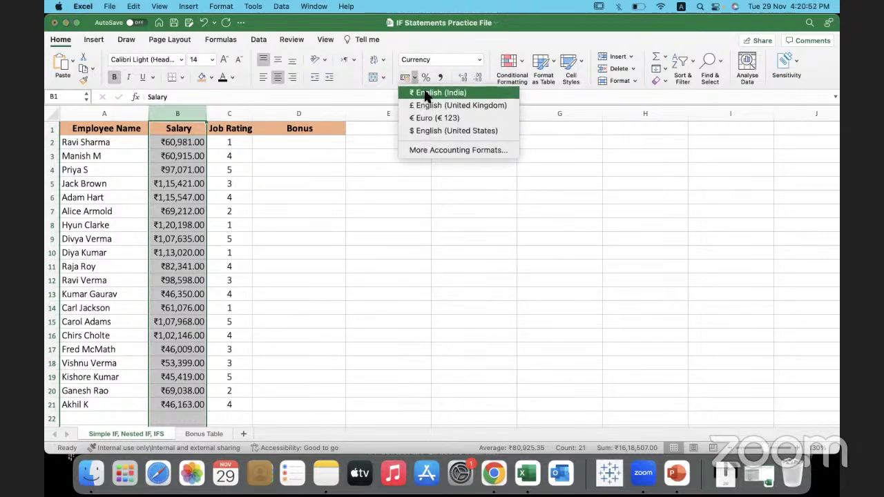
{"action": "left_click", "coordinate": [434, 135]}
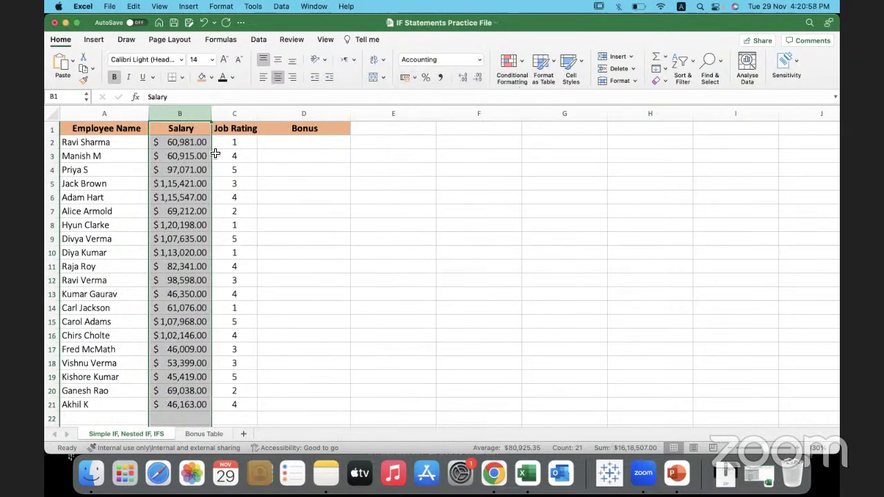
{"action": "left_click", "coordinate": [160, 143]}
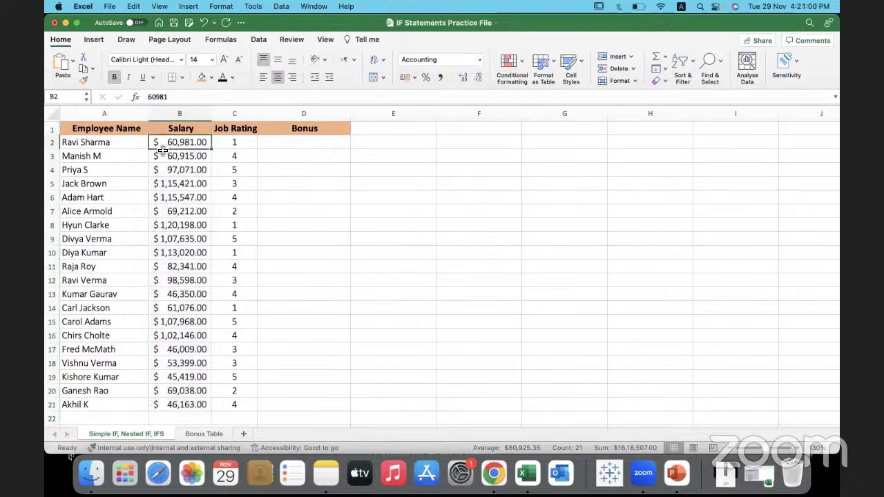
Step: Reduce the Salary column's values to zero decimal places
{"action": "left_click", "coordinate": [192, 112]}
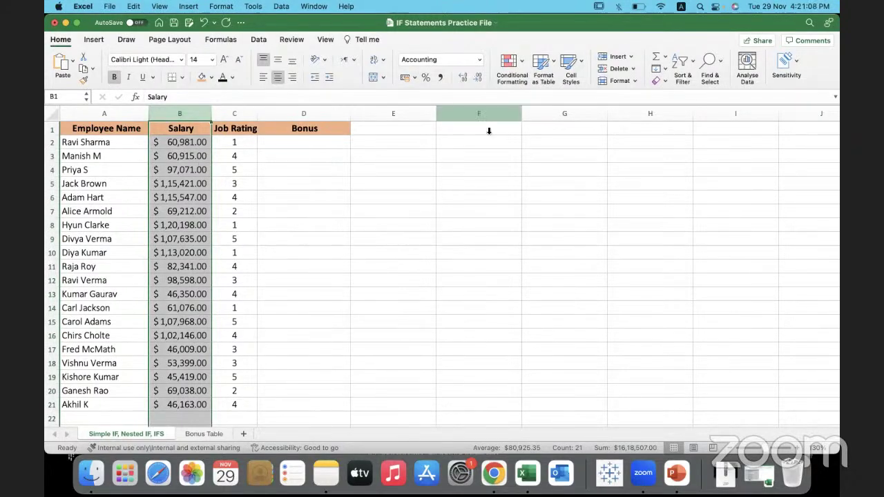
{"action": "left_click", "coordinate": [474, 78]}
{"action": "left_click", "coordinate": [474, 78]}
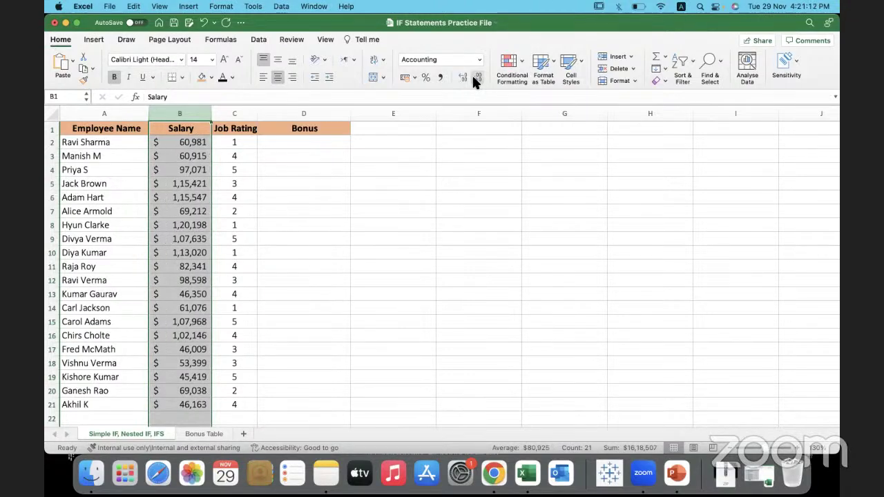
{"action": "left_click", "coordinate": [296, 197]}
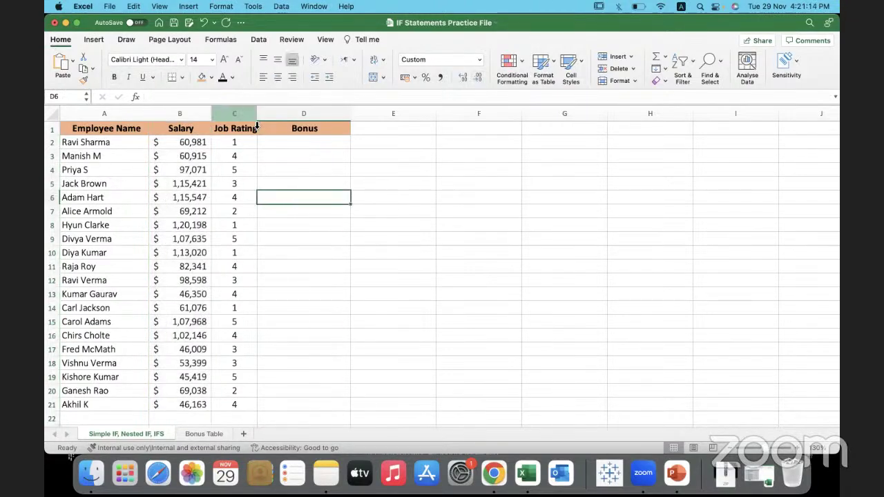
Step: Format the Job Rating column as Number with no decimal places
{"action": "left_click", "coordinate": [244, 112]}
{"action": "left_click_drag", "start_coordinate": [245, 144], "coordinate": [246, 238]}
{"action": "left_click", "coordinate": [234, 113]}
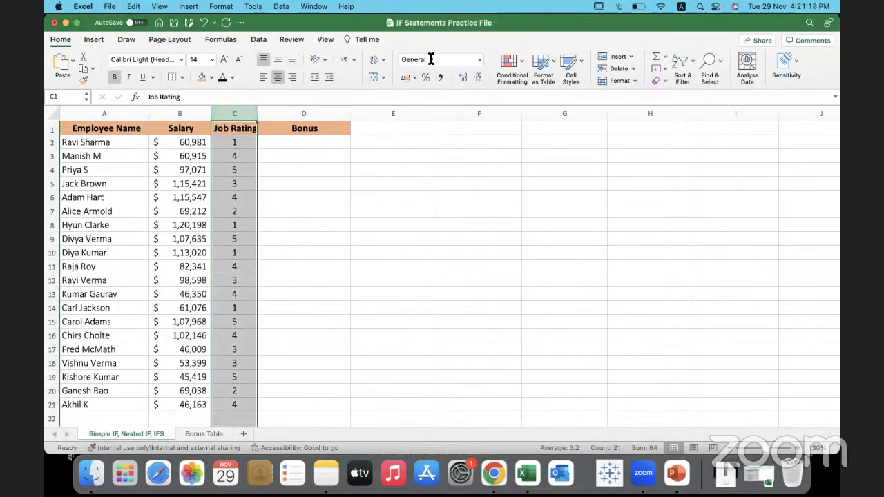
{"action": "left_click", "coordinate": [479, 59]}
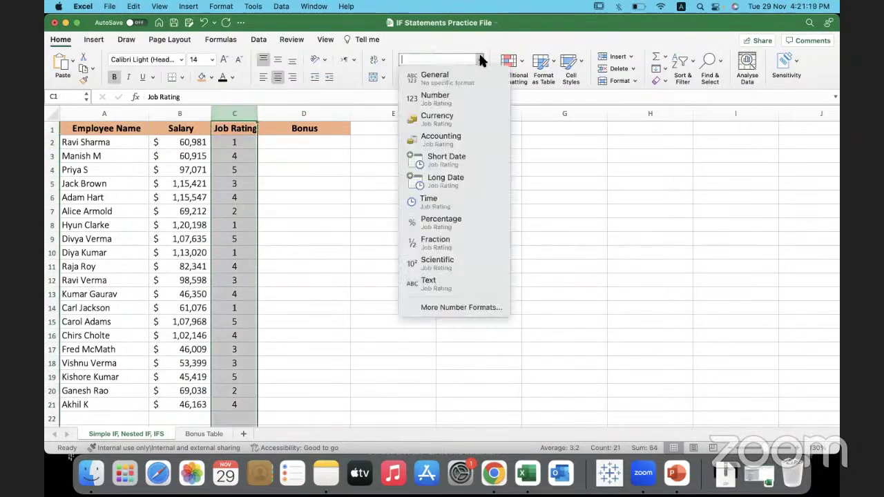
{"action": "left_click", "coordinate": [443, 100]}
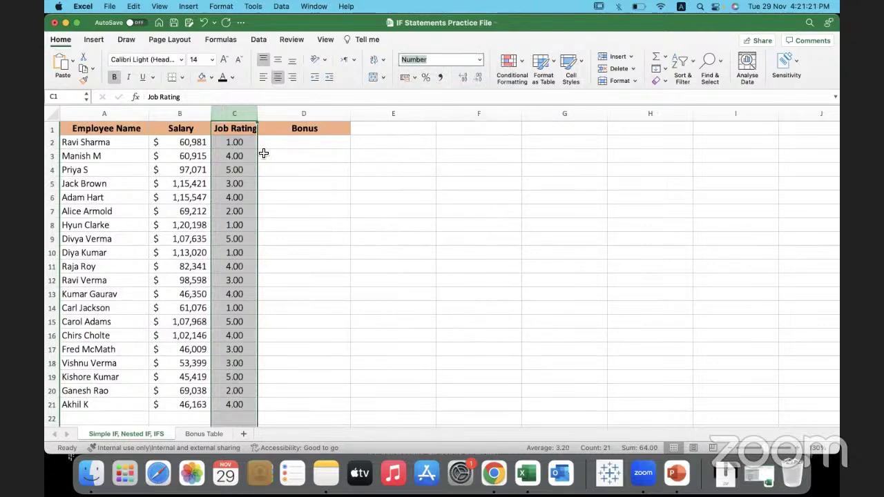
{"action": "left_click", "coordinate": [477, 78]}
{"action": "left_click", "coordinate": [478, 79]}
{"action": "left_click", "coordinate": [292, 183]}
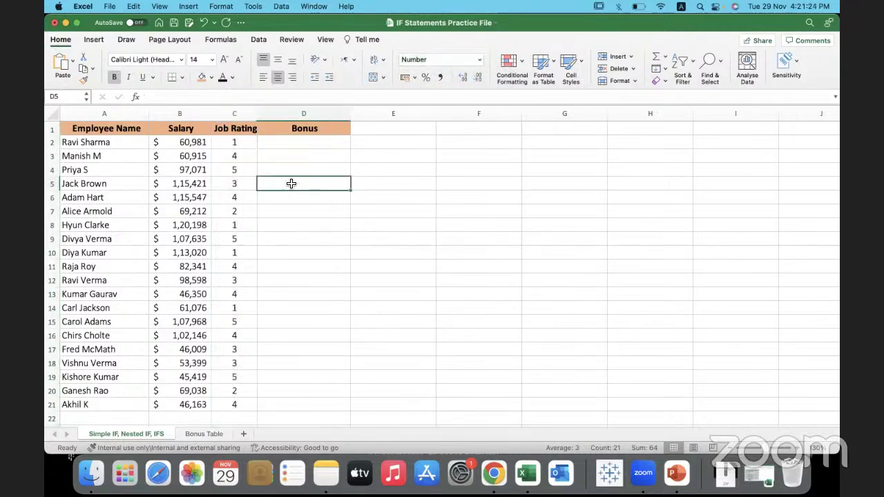
Step: Review the first employee's salary and name in row 2 together with the matching Bonus cell
{"action": "left_click", "coordinate": [180, 147]}
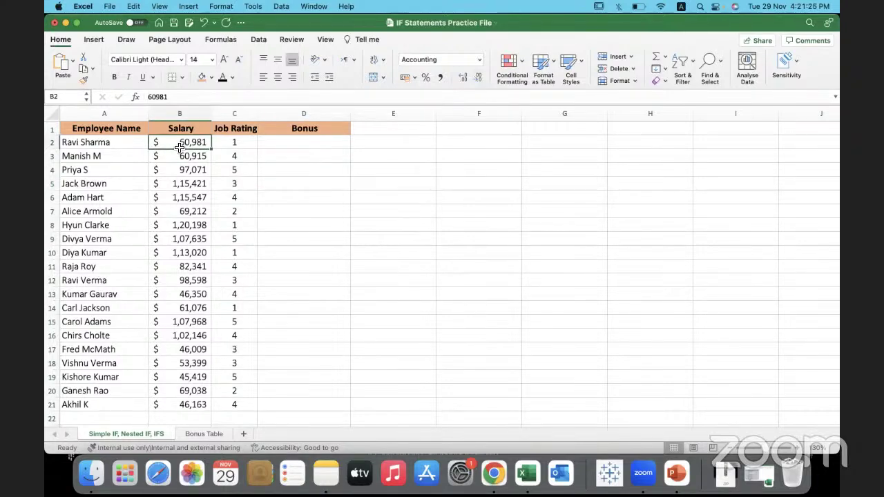
{"action": "left_click", "coordinate": [133, 146]}
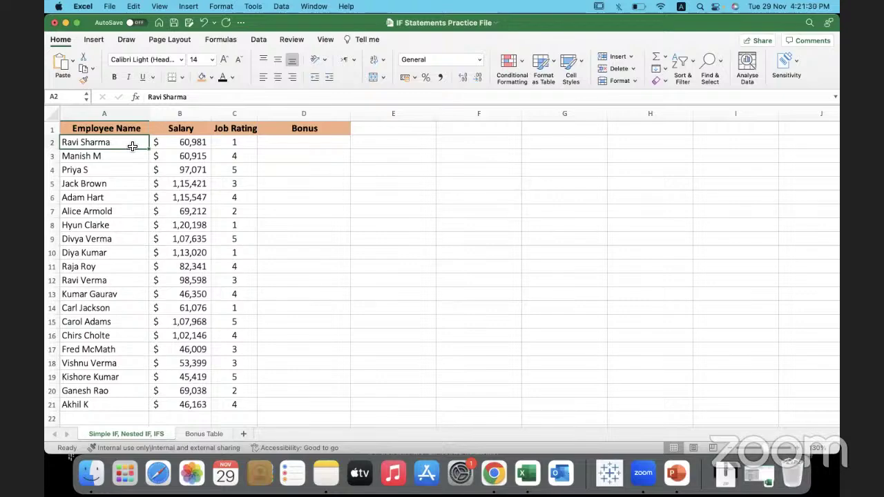
{"action": "left_click", "coordinate": [303, 143]}
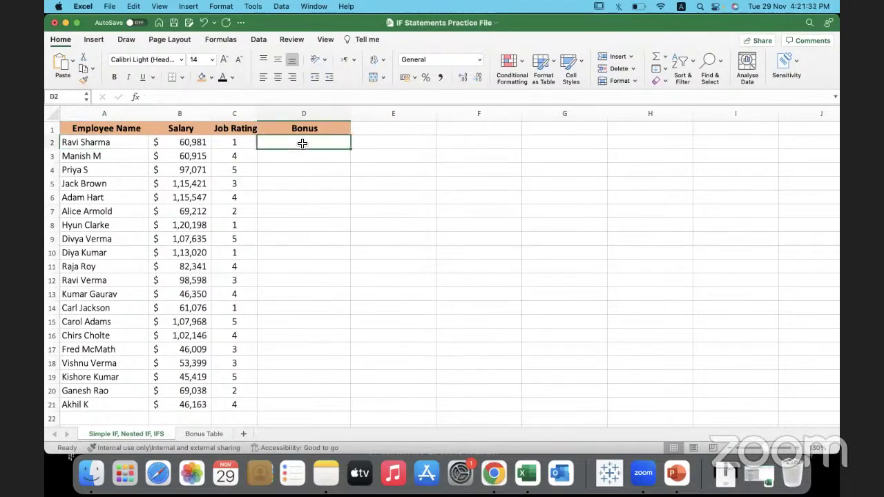
{"action": "left_click", "coordinate": [506, 126]}
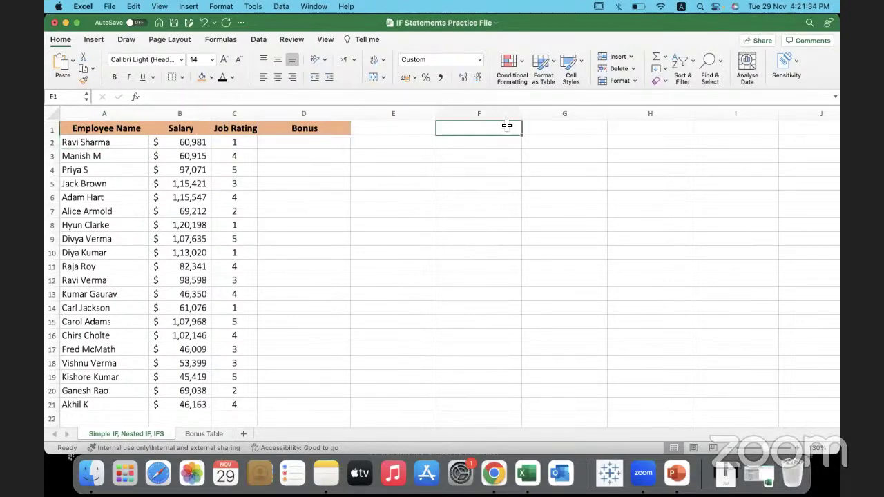
{"action": "type", "text": "5 best"}
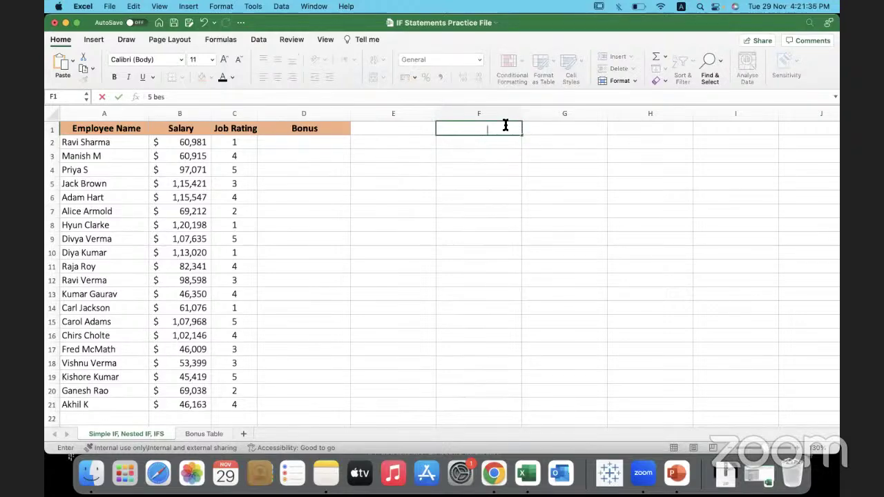
{"action": "key", "text": "BackSpace"}
{"action": "key", "text": "BackSpace"}
{"action": "key", "text": "BackSpace"}
{"action": "key", "text": "BackSpace"}
{"action": "key", "text": "BackSpace"}
{"action": "key", "text": "BackSpace"}
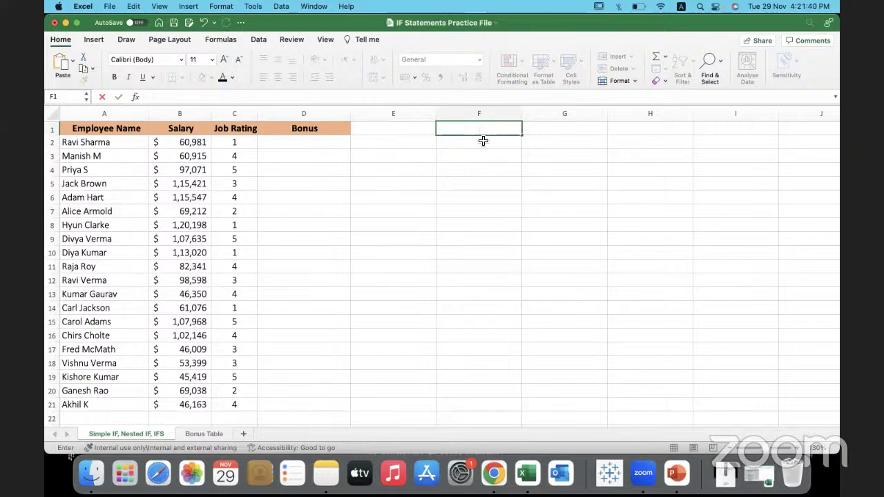
Step: Write the rating scale note "Best - 5, least - 1" in cell F2 and clear it again
{"action": "left_click", "coordinate": [485, 139]}
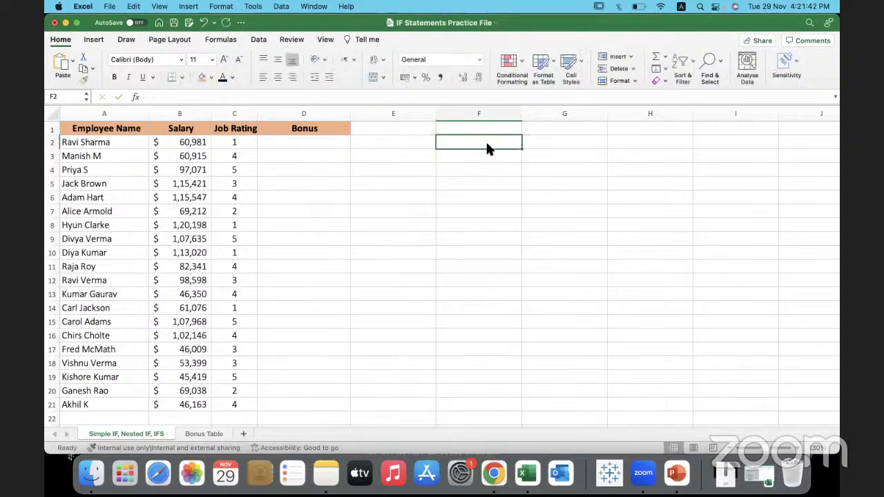
{"action": "type", "text": "Best -"}
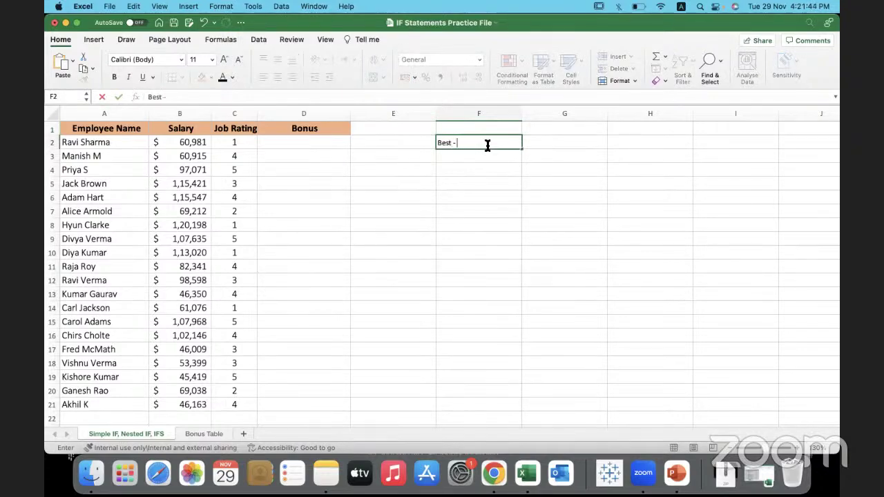
{"action": "type", "text": " 5, least - 1"}
{"action": "left_click", "coordinate": [495, 213]}
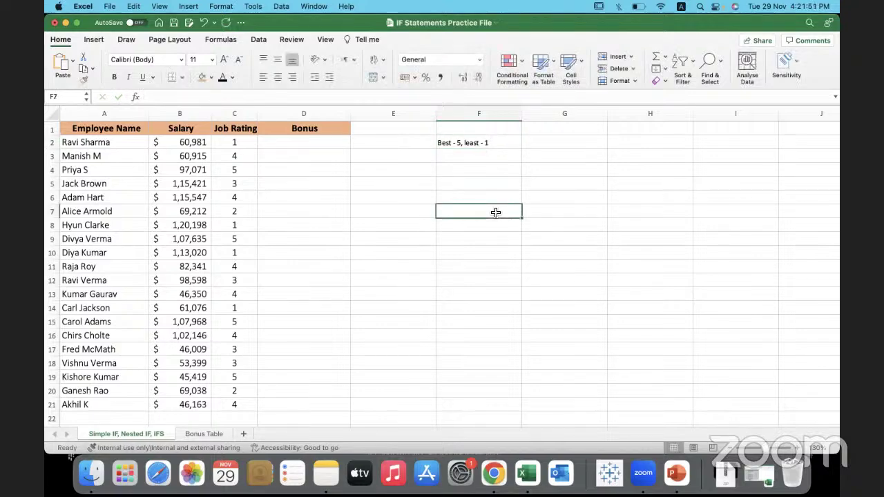
{"action": "left_click", "coordinate": [508, 146]}
{"action": "key", "text": "BackSpace"}
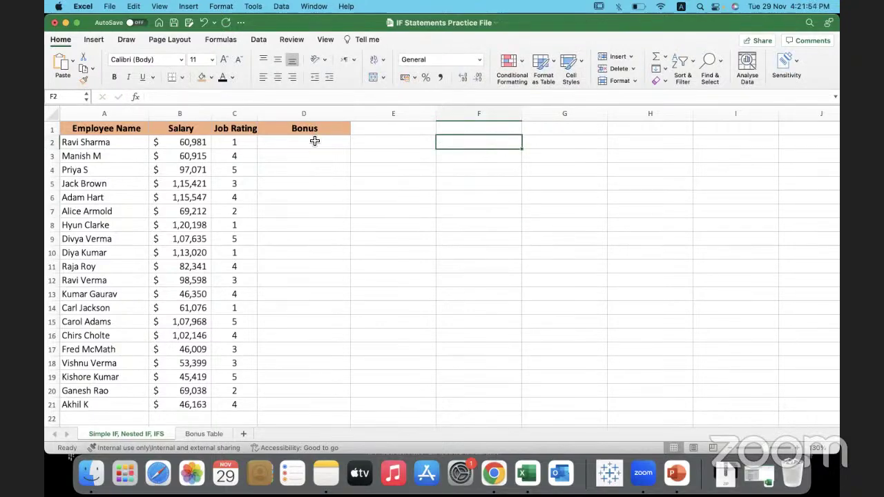
Step: Examine the first employee's salary in B2 and job rating in C2 as the inputs for the bonus in D2
{"action": "left_click", "coordinate": [314, 141]}
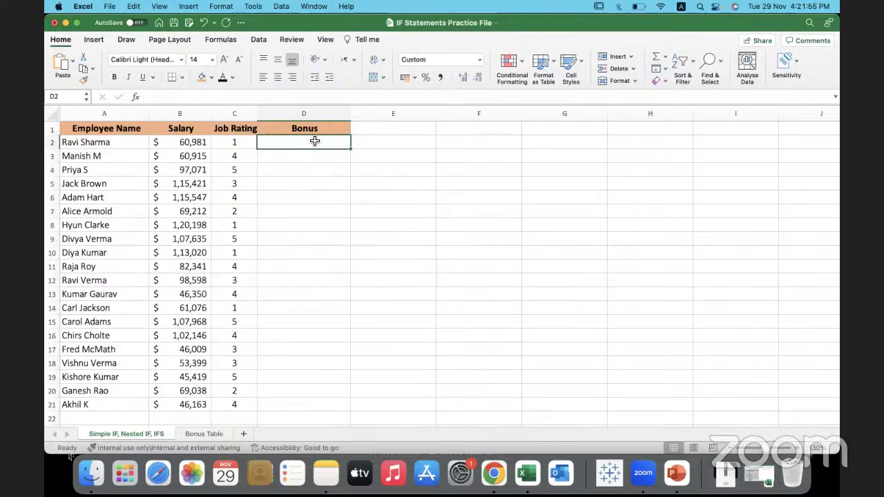
{"action": "left_click", "coordinate": [202, 146]}
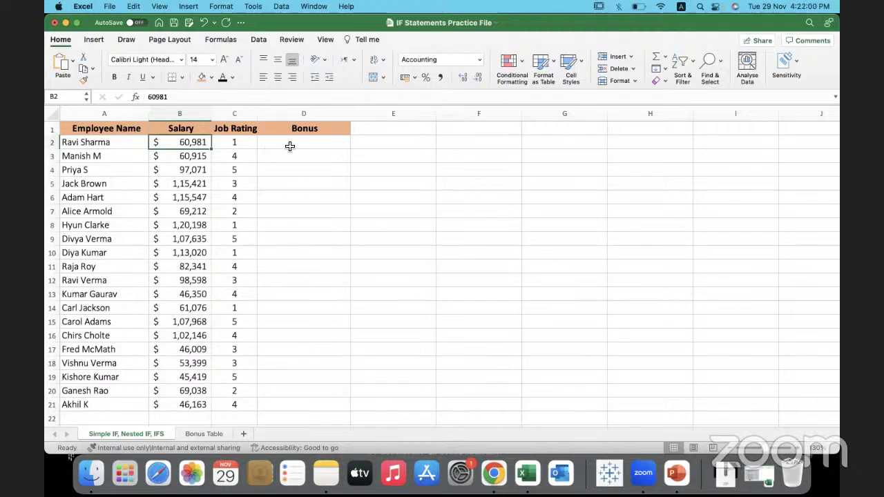
{"action": "key", "text": "Right"}
{"action": "key", "text": "Right"}
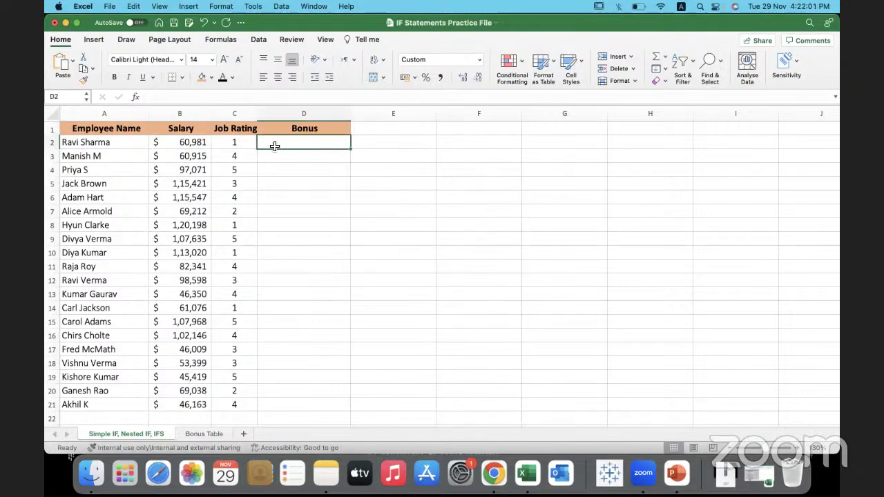
{"action": "left_click", "coordinate": [196, 142]}
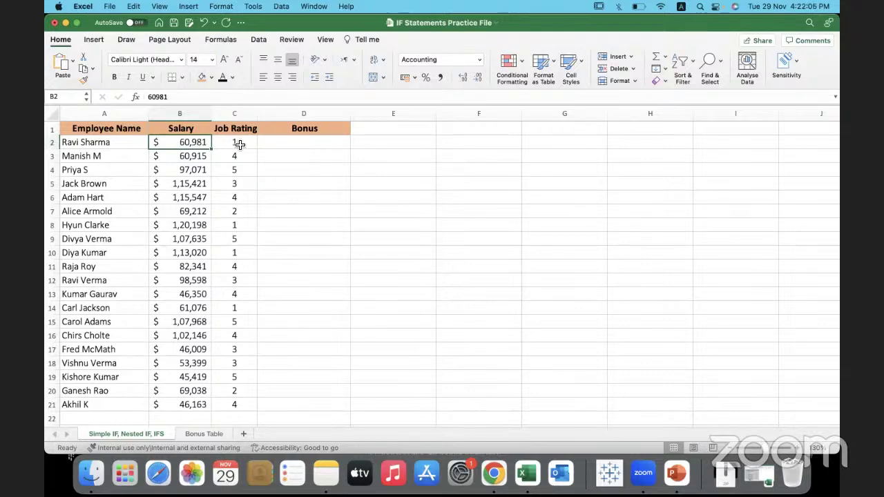
{"action": "left_click", "coordinate": [282, 144]}
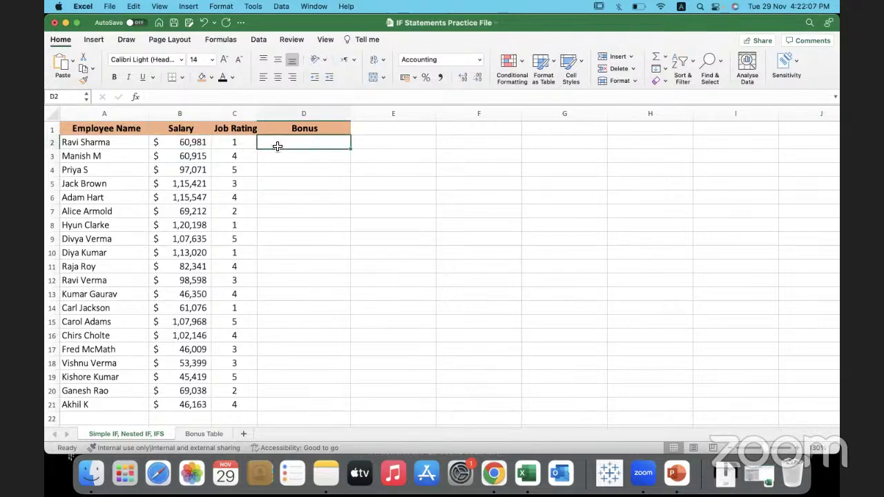
{"action": "left_click", "coordinate": [241, 145]}
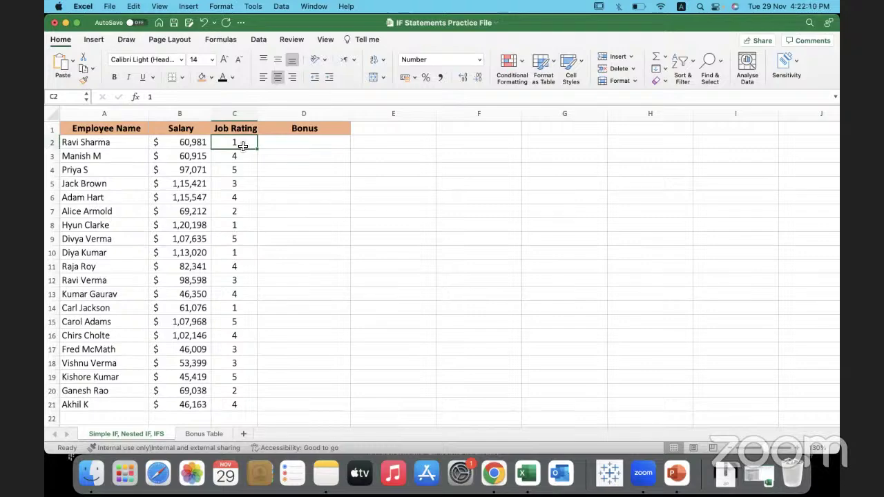
{"action": "left_click", "coordinate": [288, 145]}
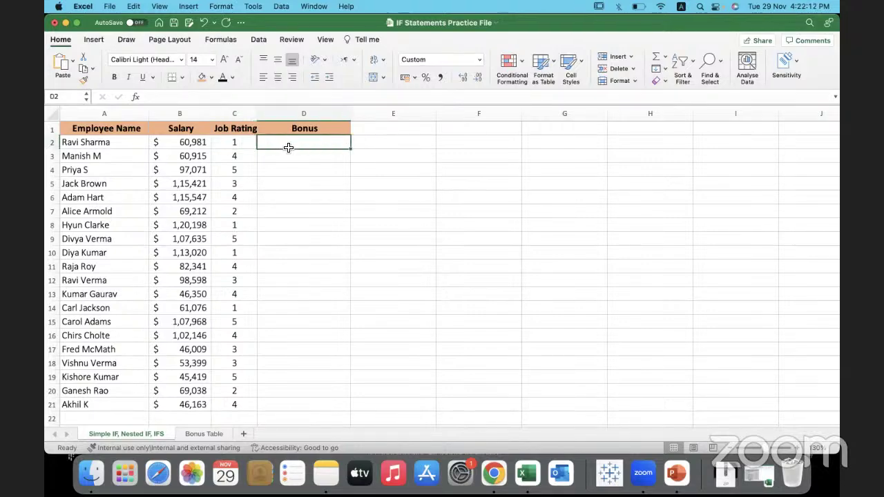
{"action": "left_click", "coordinate": [395, 133]}
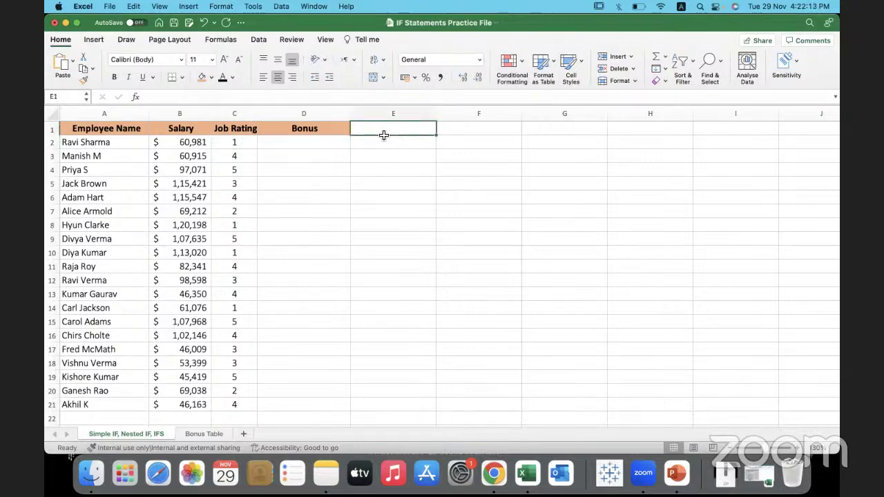
{"action": "left_click", "coordinate": [185, 143]}
{"action": "left_click", "coordinate": [305, 141]}
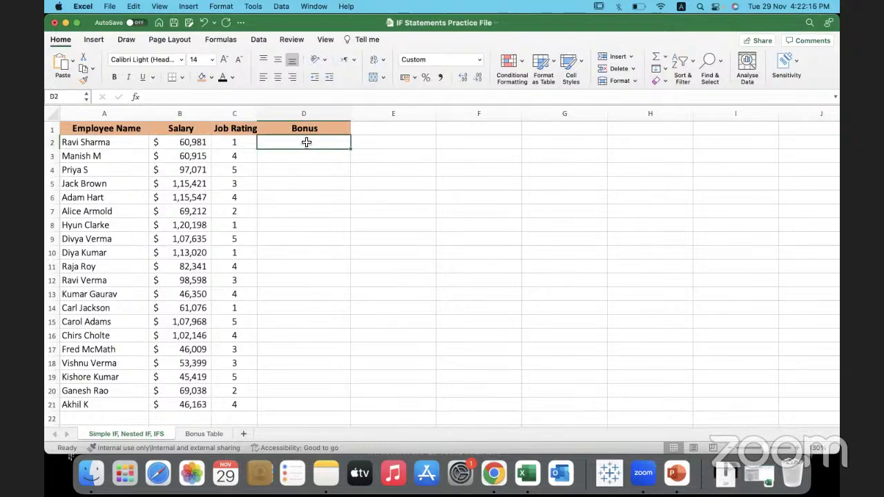
{"action": "left_click", "coordinate": [398, 143]}
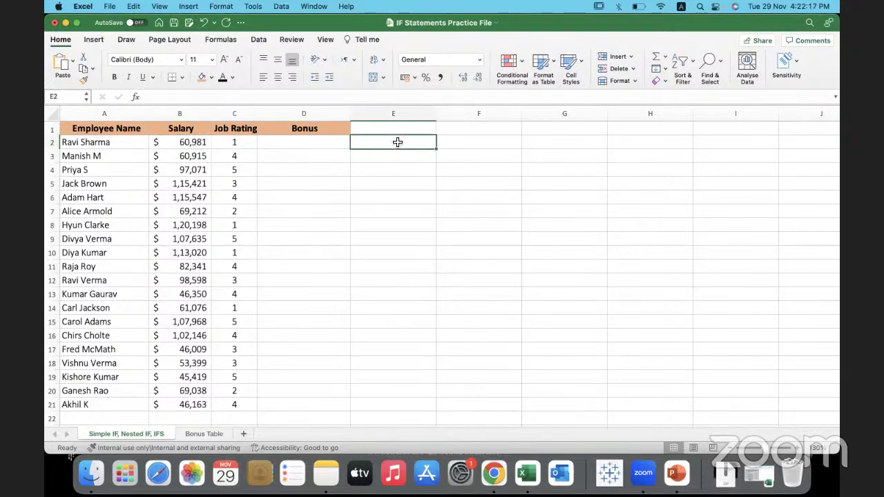
Step: Enter the formula =IF(C2=5,5000,0) in Bonus cell D2 so that a job rating of 5 earns 5000
{"action": "left_click", "coordinate": [332, 144]}
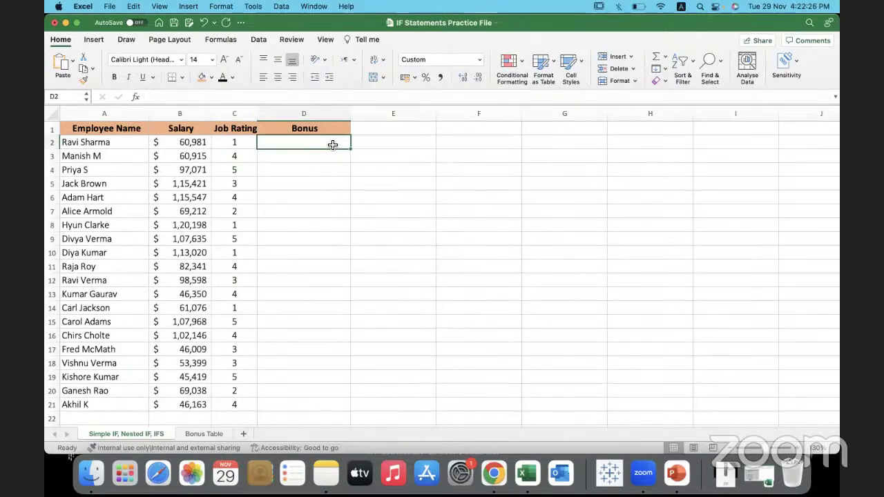
{"action": "type", "text": "="}
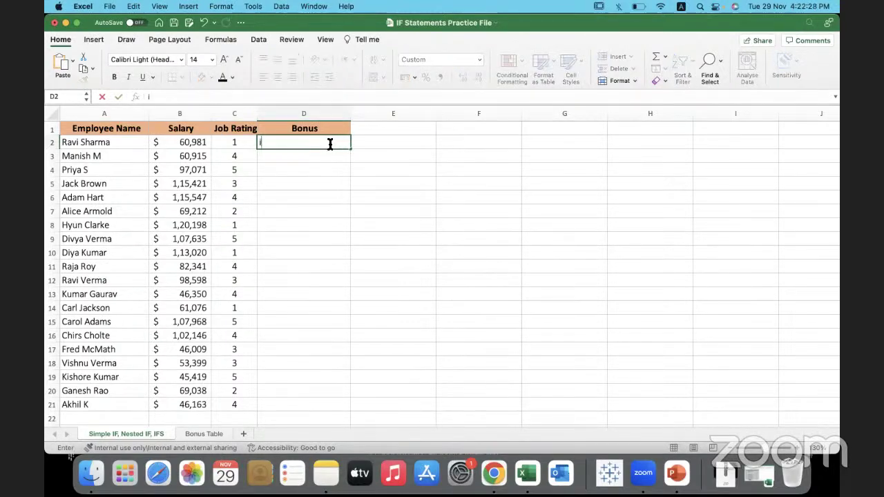
{"action": "type", "text": "if"}
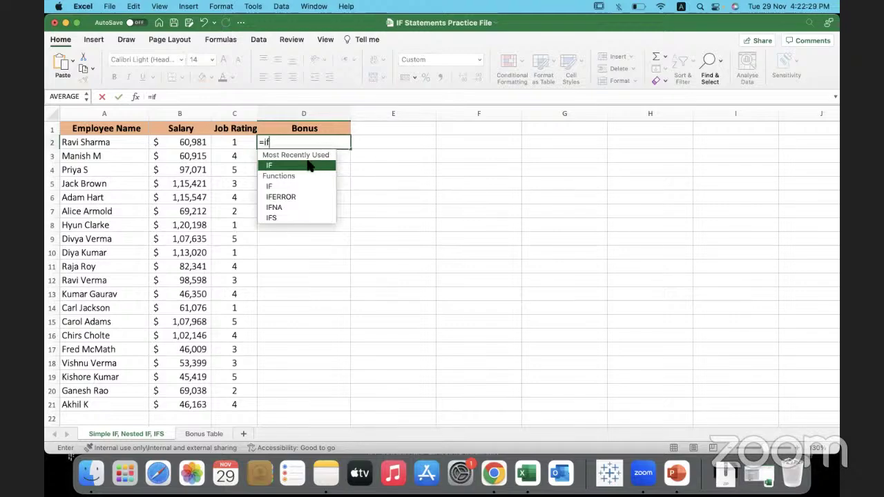
{"action": "double_click", "coordinate": [304, 166]}
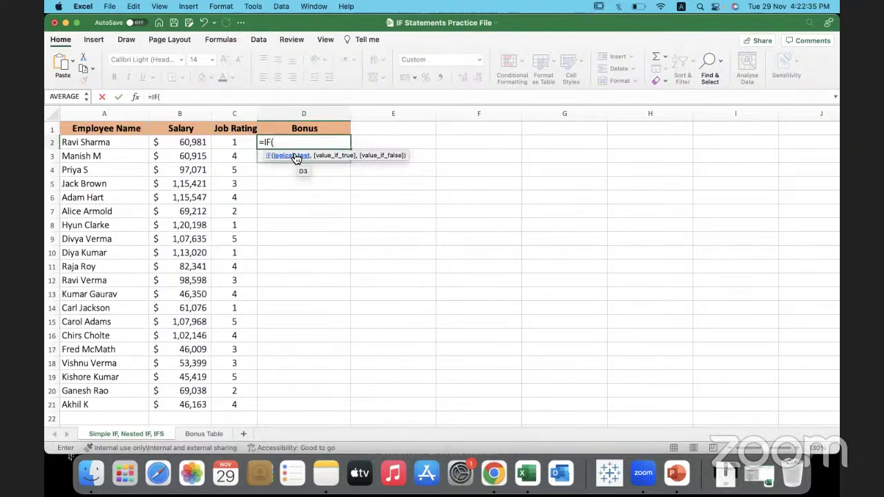
{"action": "left_click", "coordinate": [244, 144]}
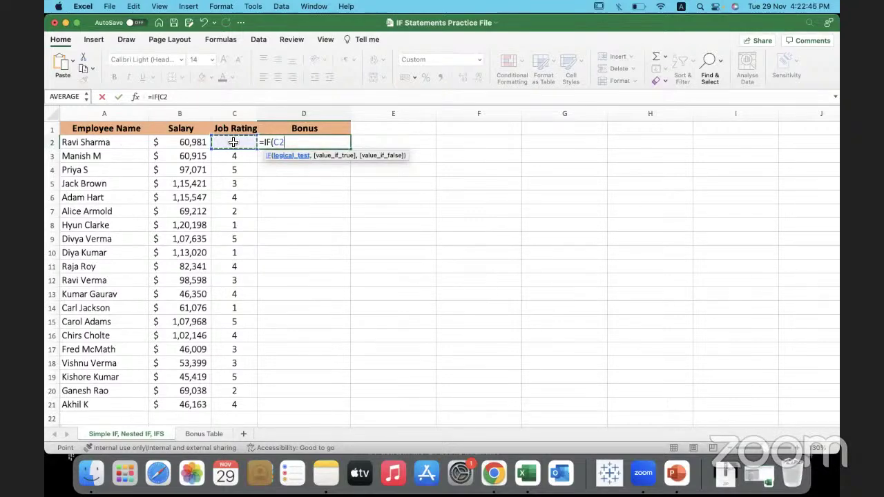
{"action": "type", "text": "=5"}
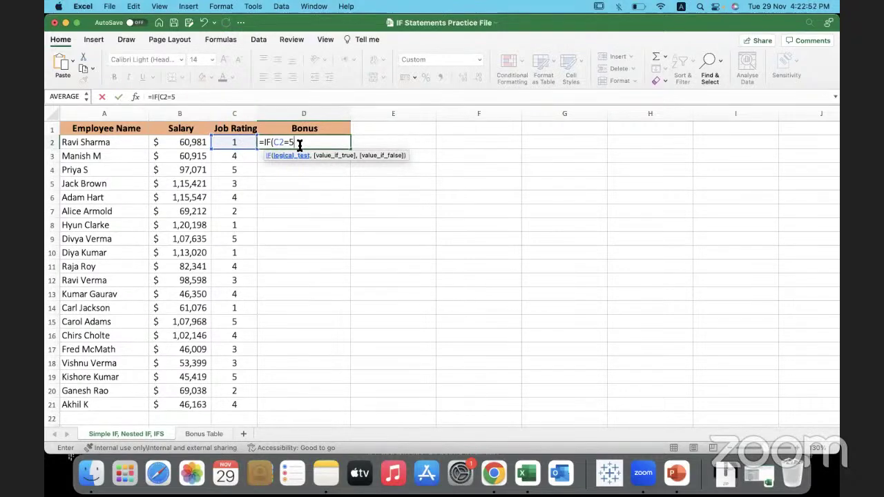
{"action": "type", "text": ","}
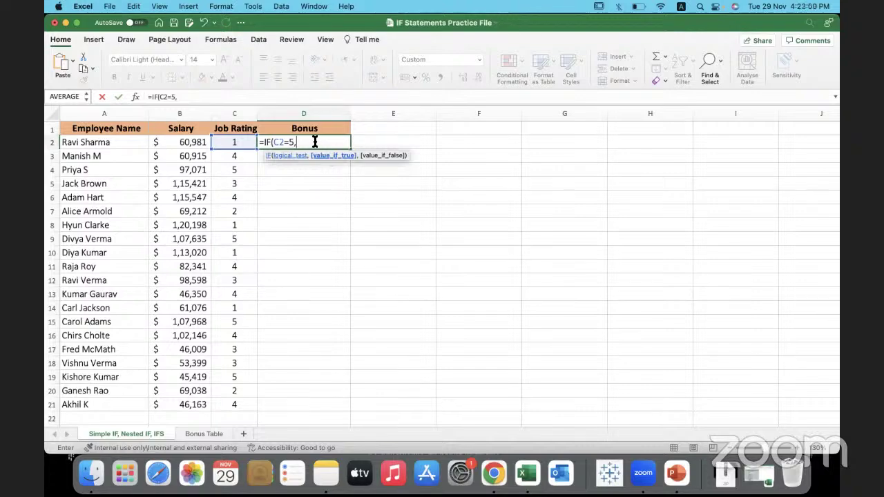
{"action": "type", "text": "5000,0"}
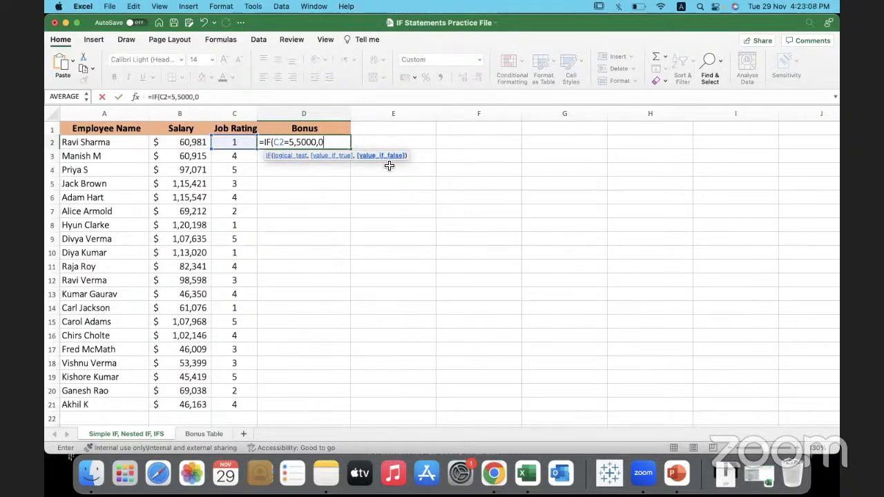
{"action": "type", "text": ")"}
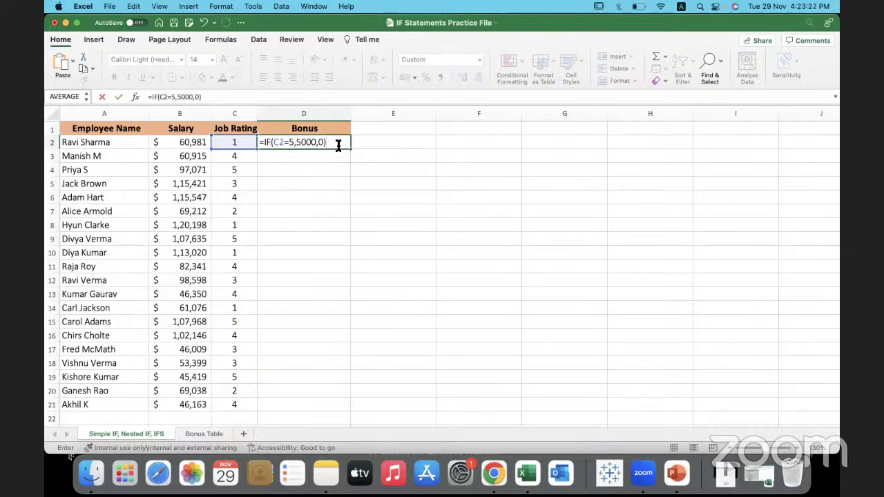
{"action": "key", "text": "Return"}
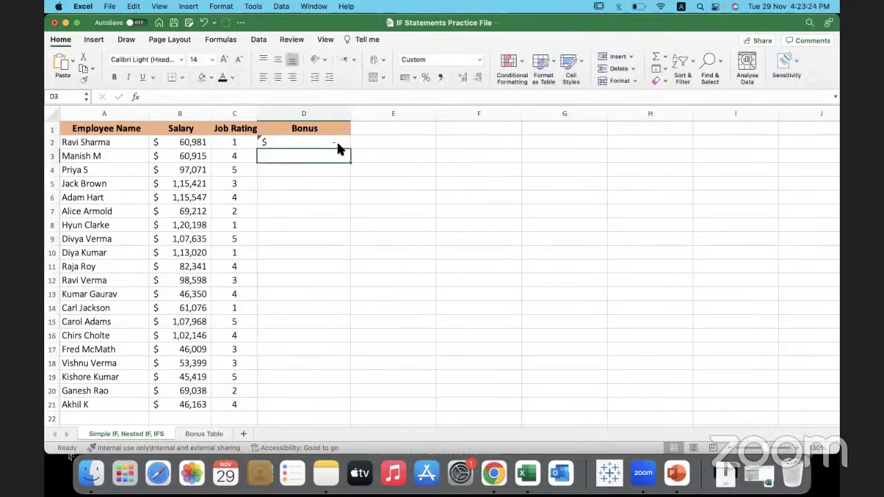
Step: Check the D2 bonus against the rating in C2 and fill the formula down the Bonus column to row 21
{"action": "left_click", "coordinate": [316, 143]}
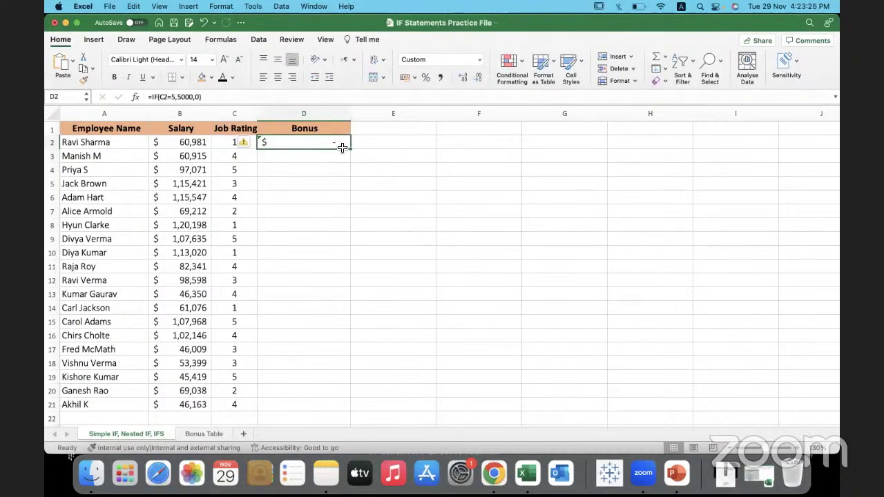
{"action": "left_click", "coordinate": [222, 144]}
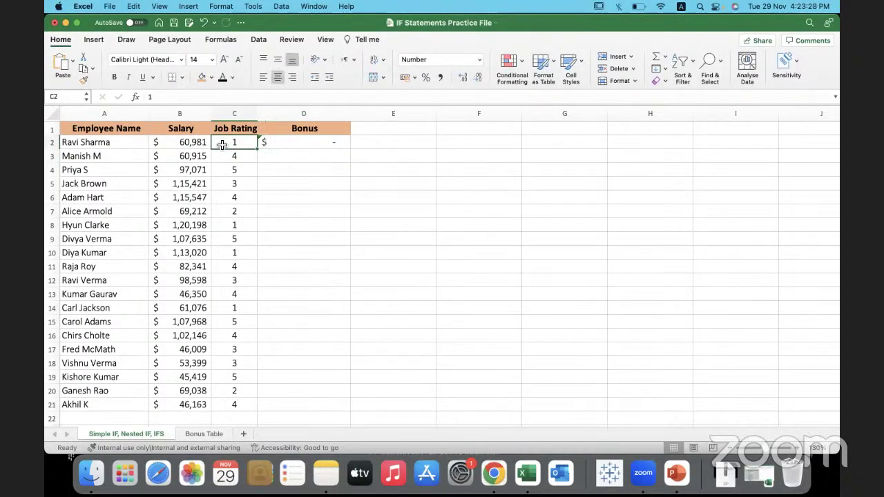
{"action": "left_click", "coordinate": [290, 143]}
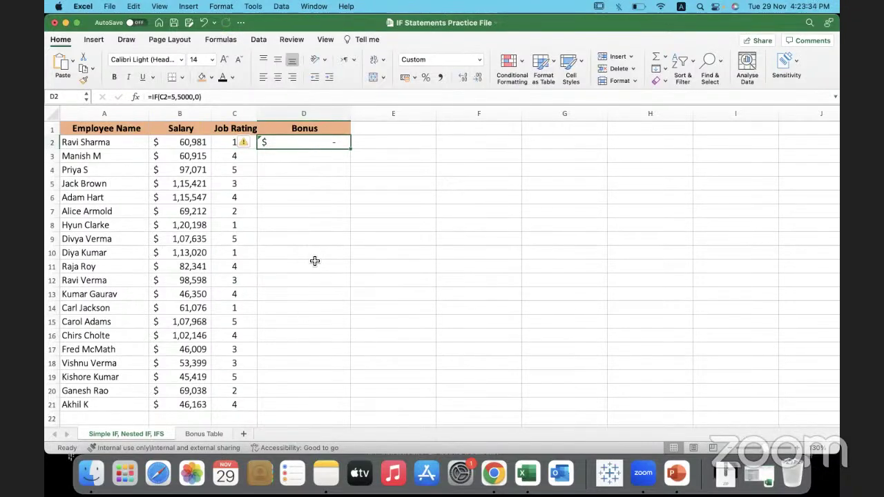
{"action": "double_click", "coordinate": [351, 149]}
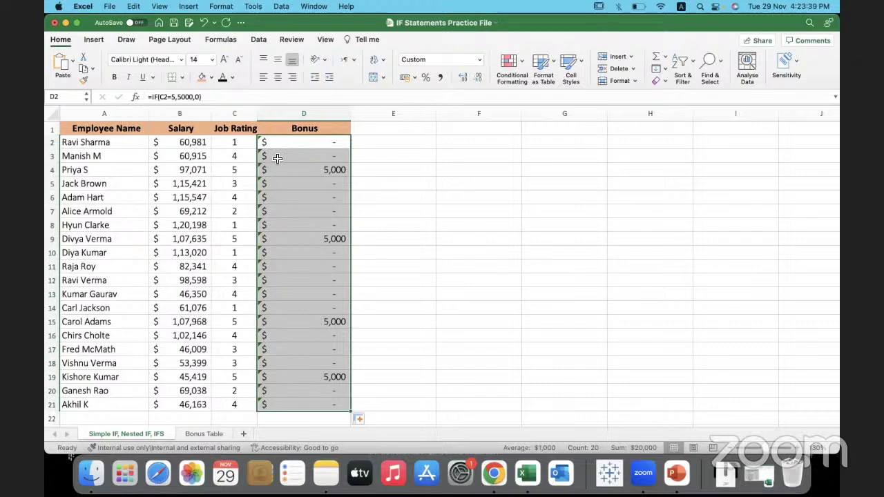
Step: Examine the job ratings of 5 together with their Bonus cells in rows 4, 9, 15 and 19
{"action": "left_click", "coordinate": [228, 170]}
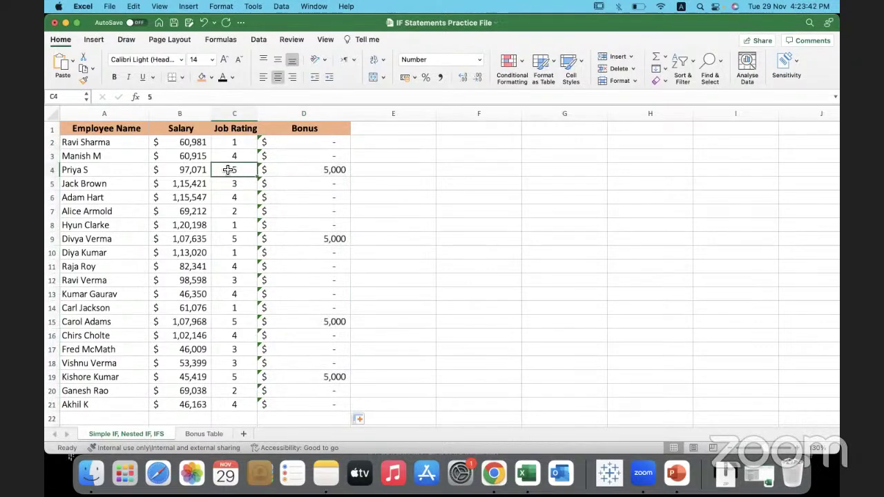
{"action": "left_click", "coordinate": [282, 172], "text": "super"}
{"action": "left_click", "coordinate": [237, 239], "text": "super"}
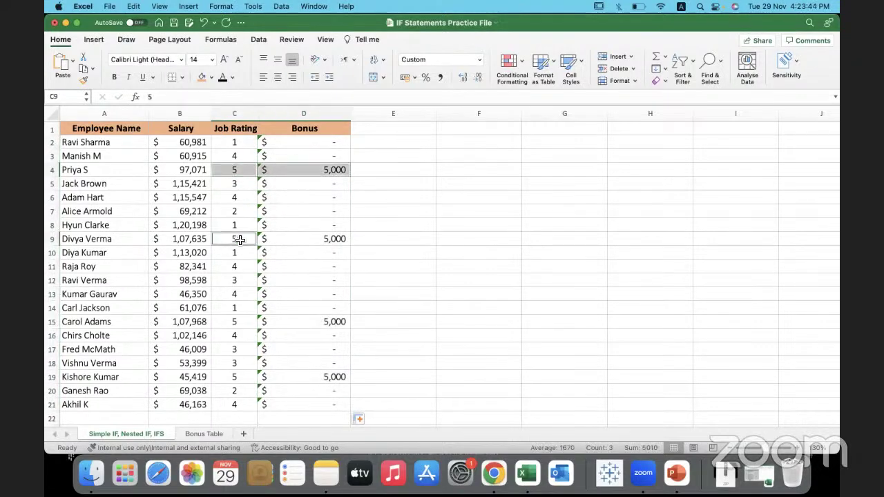
{"action": "left_click", "coordinate": [291, 244], "text": "super"}
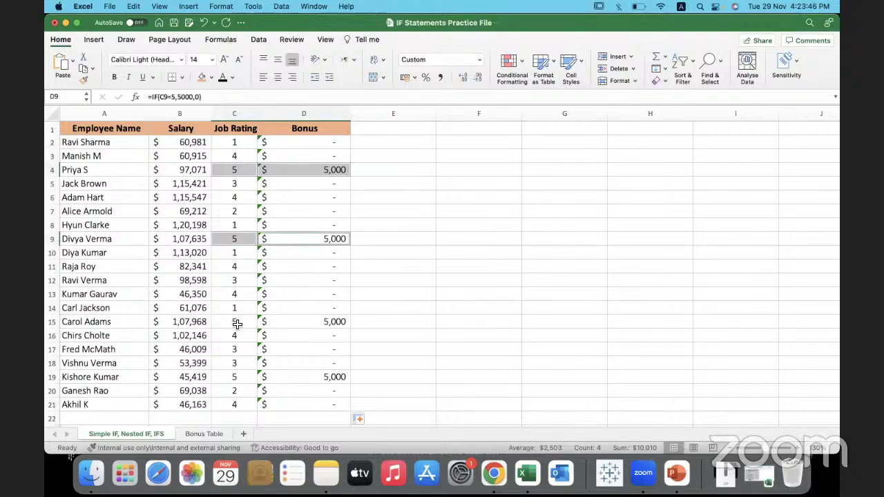
{"action": "left_click", "coordinate": [237, 323], "text": "super"}
{"action": "left_click", "coordinate": [286, 323], "text": "super"}
{"action": "left_click", "coordinate": [237, 380], "text": "super"}
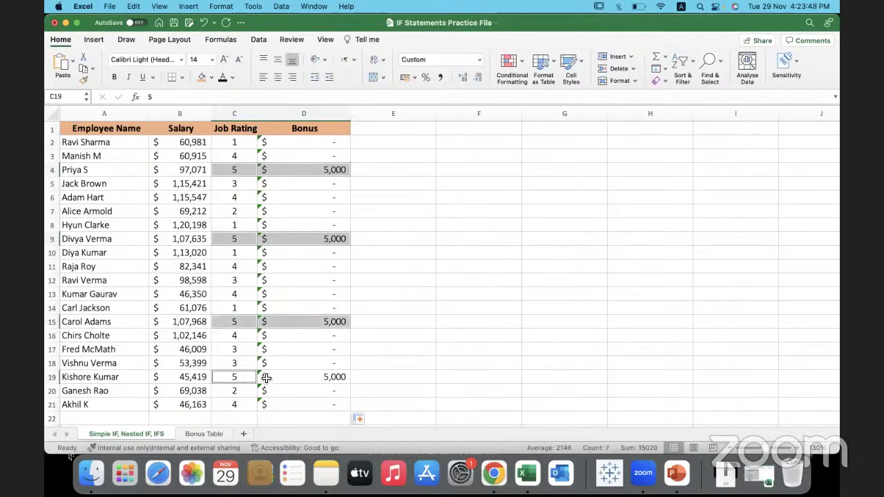
{"action": "left_click", "coordinate": [290, 379], "text": "super"}
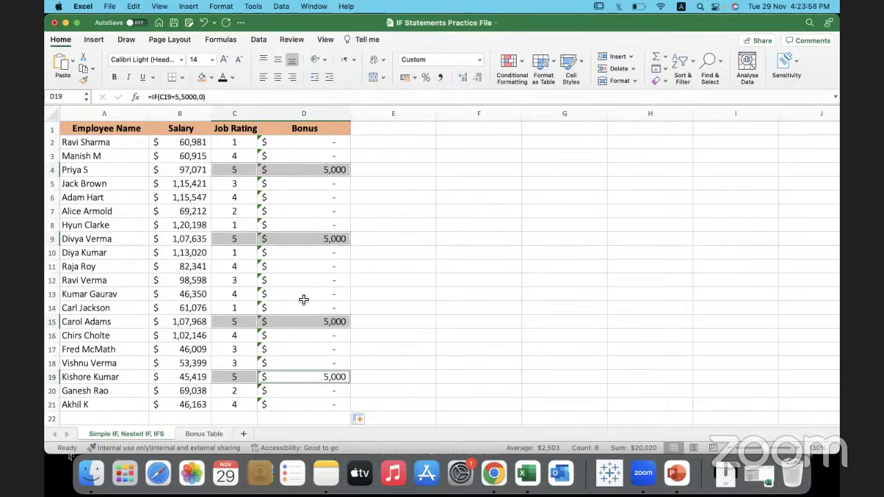
Step: Replace the value-if-false argument in D2's formula with a nested IF that returns 3000 when C2=4
{"action": "left_click", "coordinate": [320, 141]}
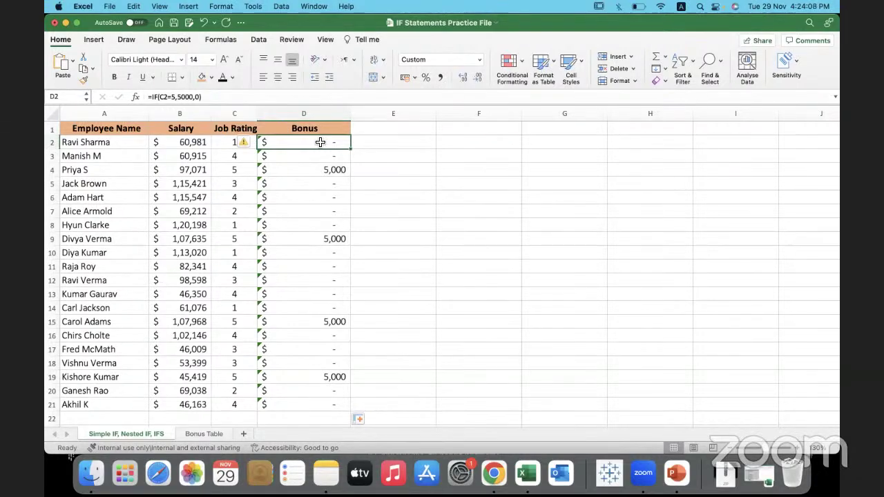
{"action": "double_click", "coordinate": [320, 142]}
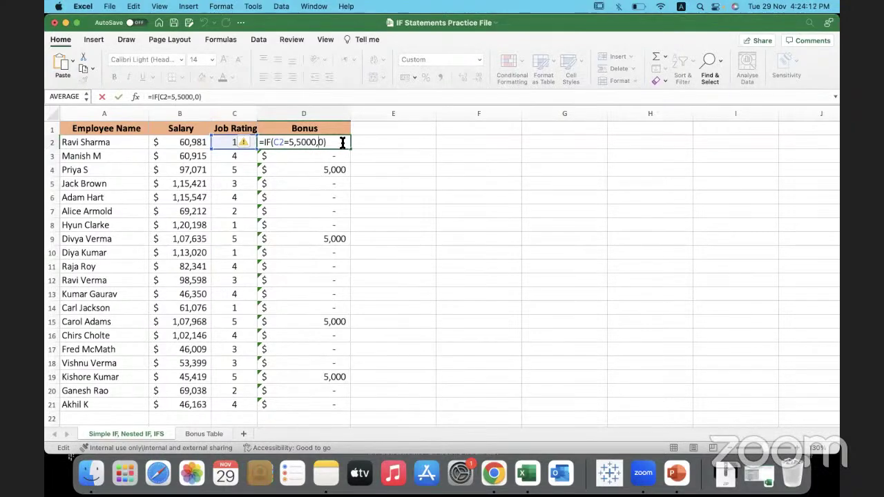
{"action": "double_click", "coordinate": [342, 143]}
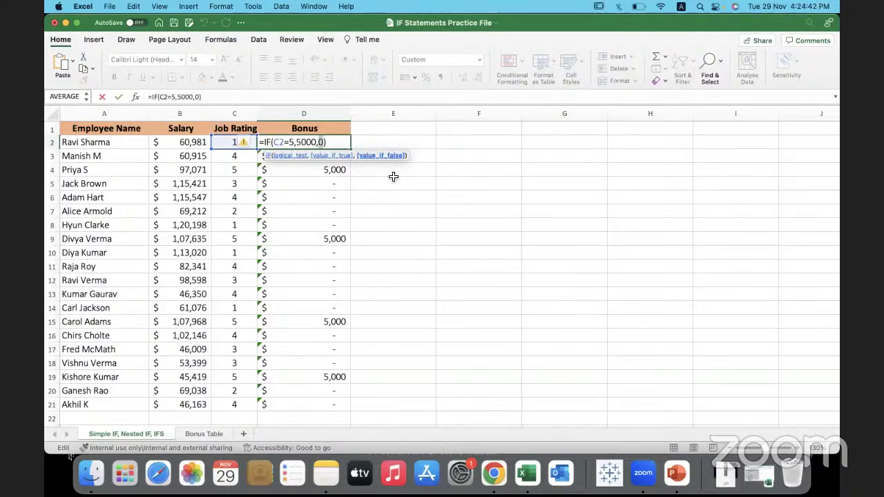
{"action": "type", "text": "if"}
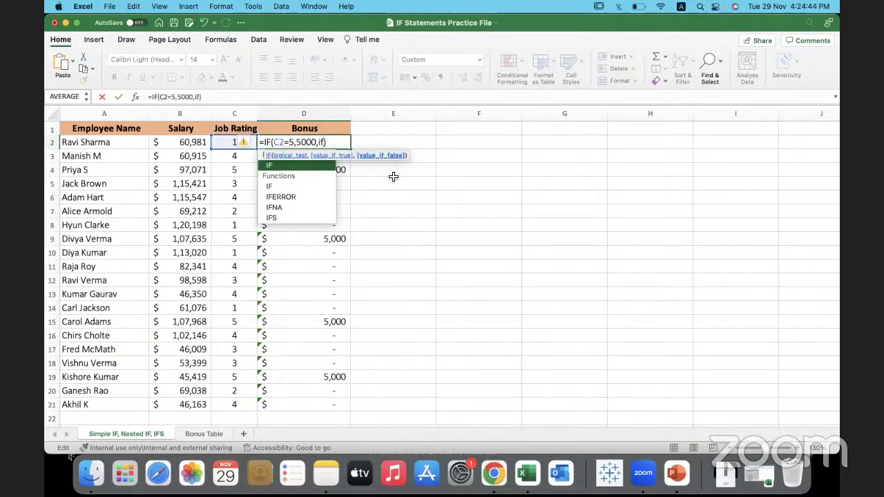
{"action": "key", "text": "Tab"}
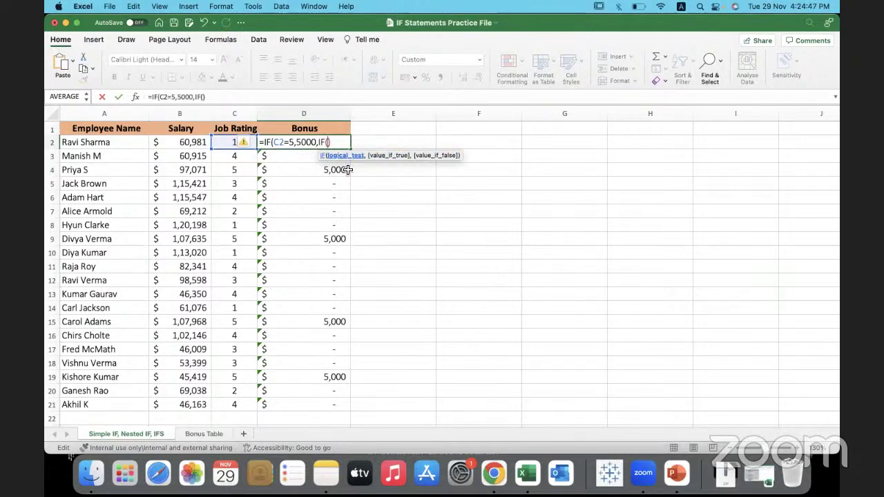
{"action": "left_click", "coordinate": [226, 145]}
{"action": "type", "text": "=4"}
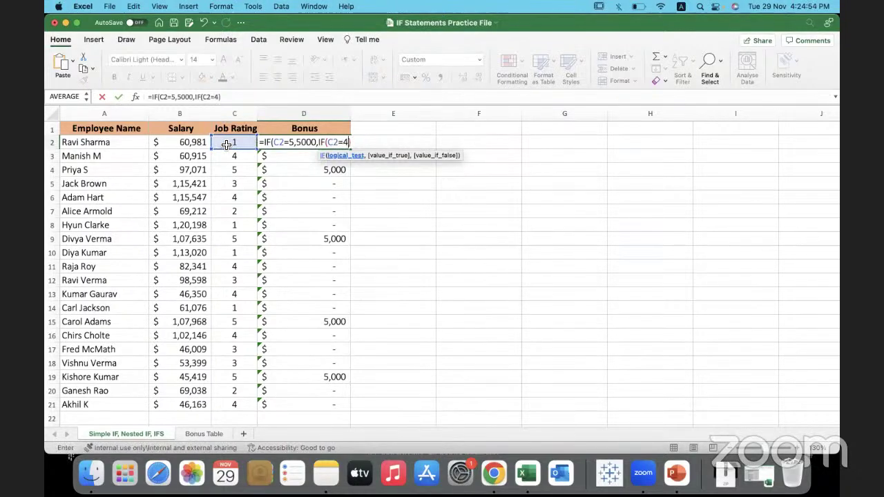
{"action": "type", "text": ","}
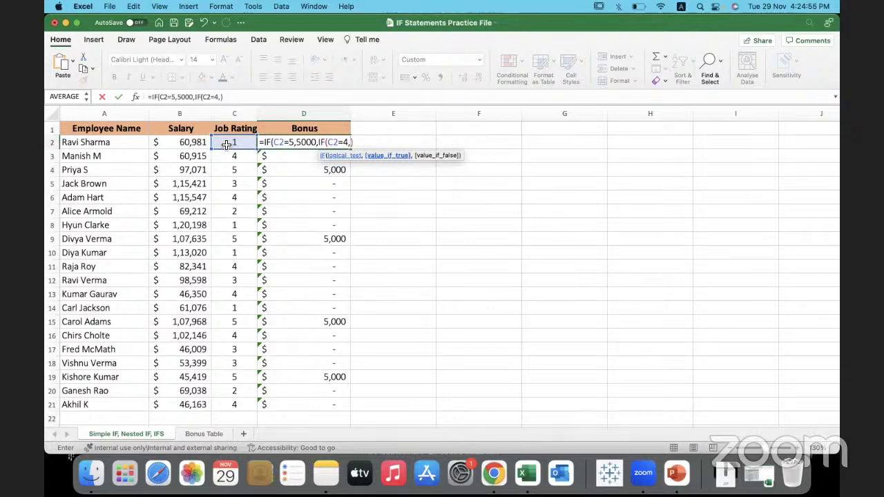
{"action": "type", "text": "3000"}
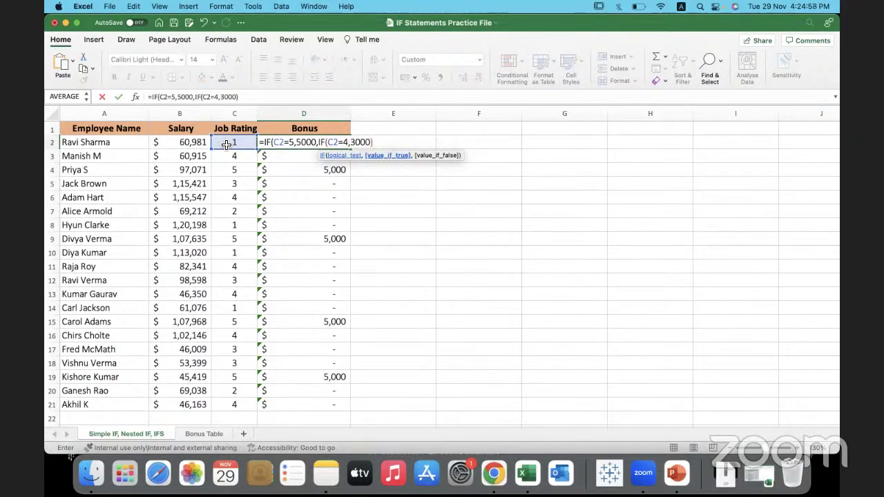
Step: Nest a third IF in the D2 formula that returns 1500 when C2=3
{"action": "type", "text": ","}
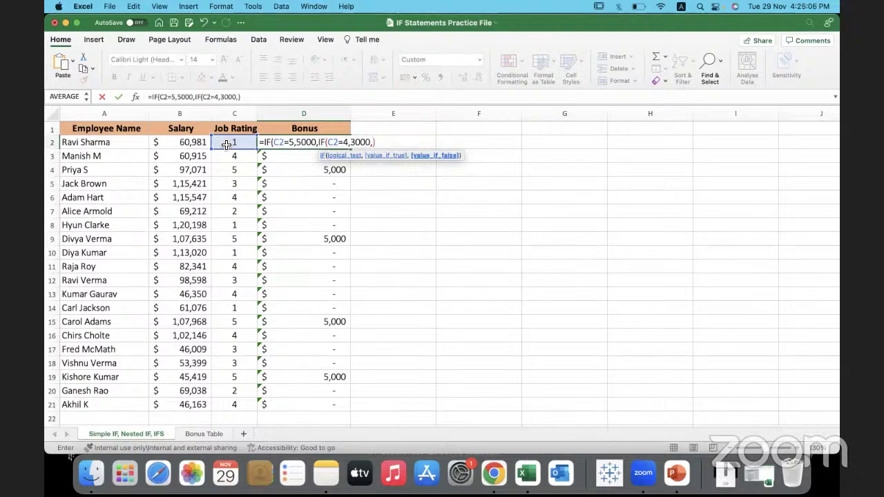
{"action": "type", "text": "if"}
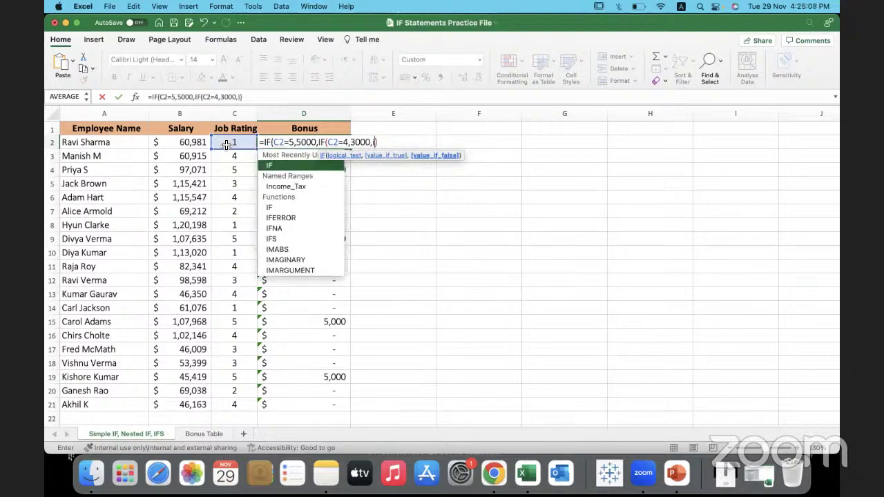
{"action": "double_click", "coordinate": [281, 166]}
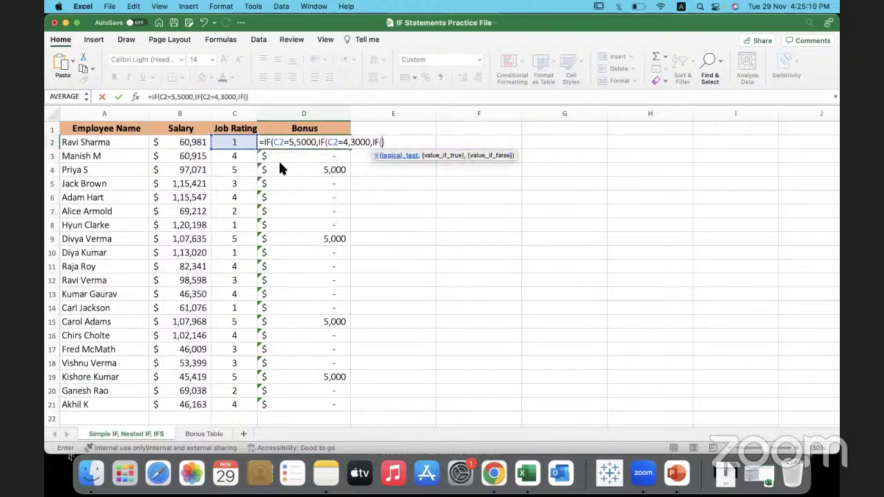
{"action": "left_click", "coordinate": [243, 144]}
{"action": "type", "text": "=3,"}
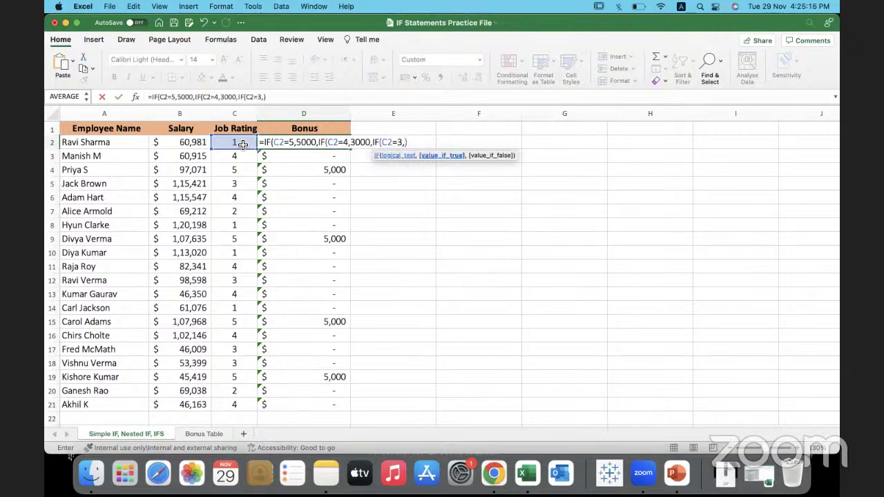
{"action": "type", "text": "1500"}
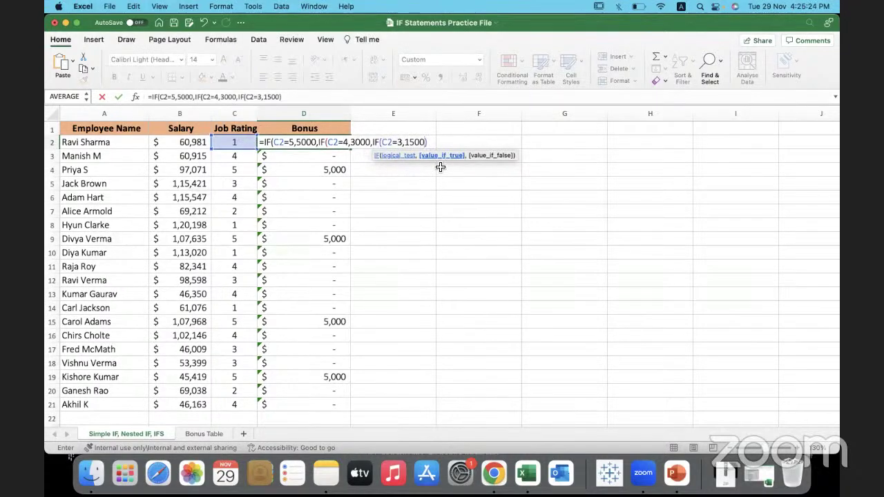
Step: Nest a fourth IF in the D2 formula that returns 1000 when C2=2 and 0 otherwise
{"action": "type", "text": ","}
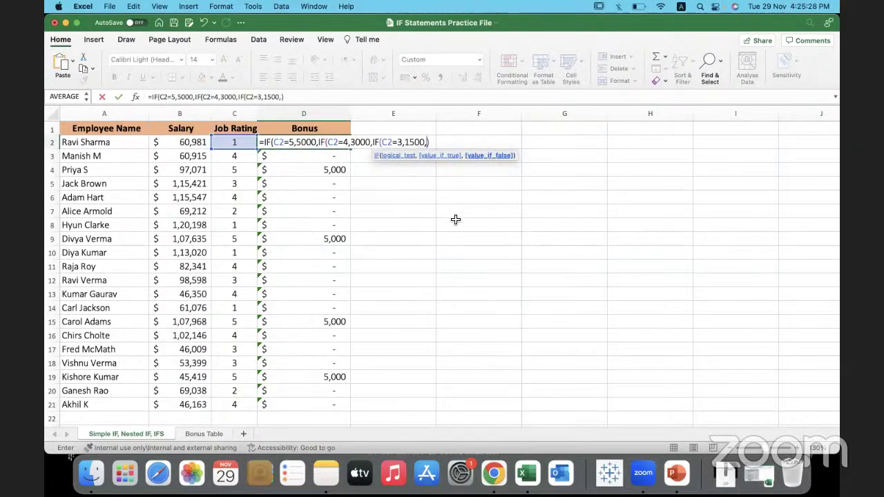
{"action": "type", "text": "IF"}
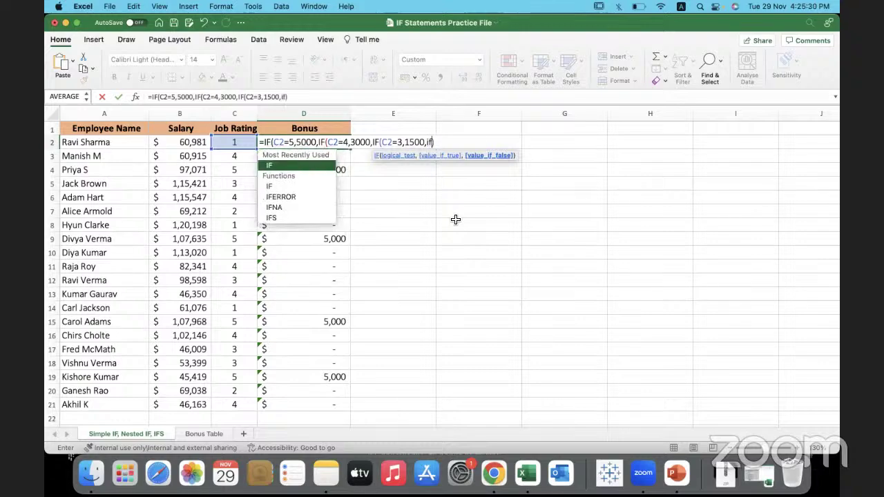
{"action": "double_click", "coordinate": [306, 170]}
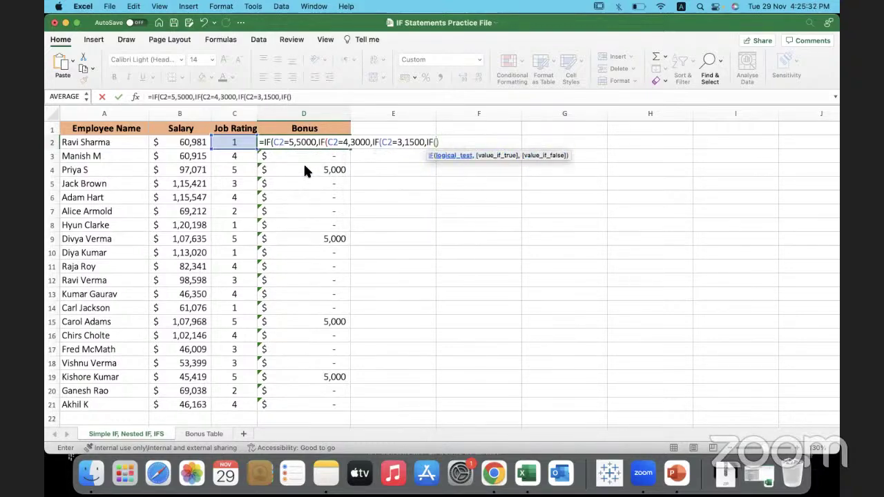
{"action": "type", "text": "c22"}
{"action": "key", "text": "BackSpace"}
{"action": "key", "text": "BackSpace"}
{"action": "key", "text": "BackSpace"}
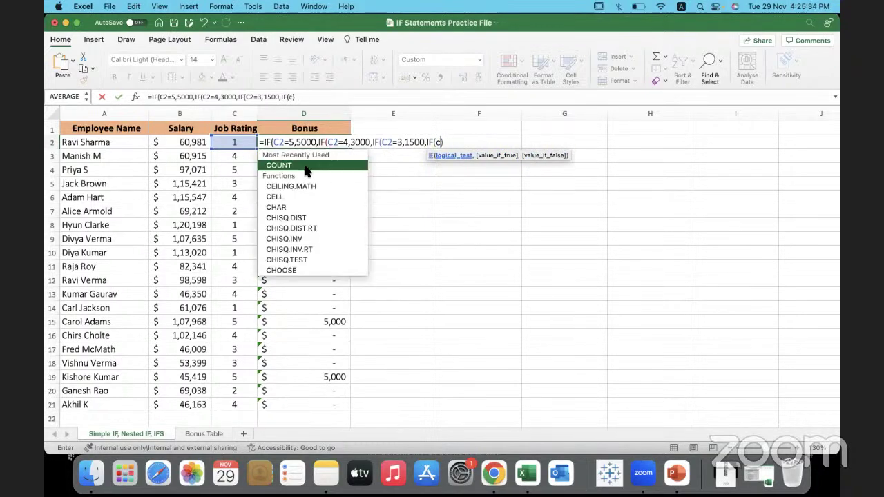
{"action": "left_click", "coordinate": [233, 144]}
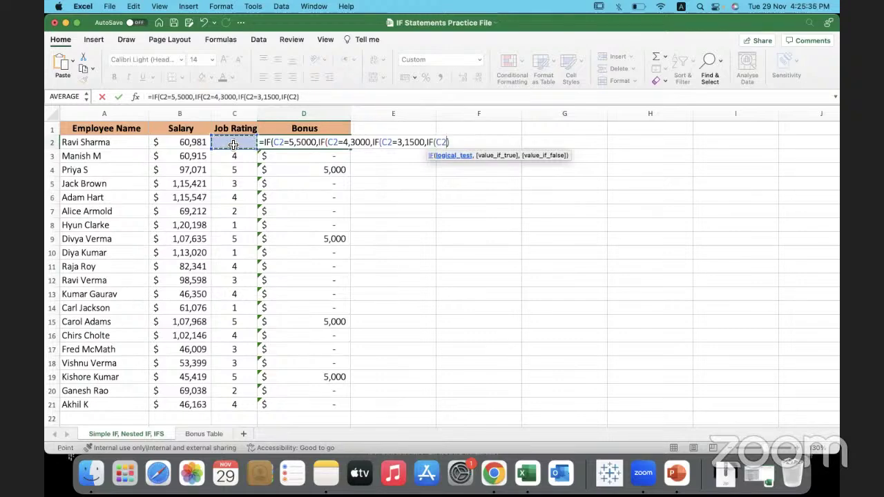
{"action": "type", "text": "="}
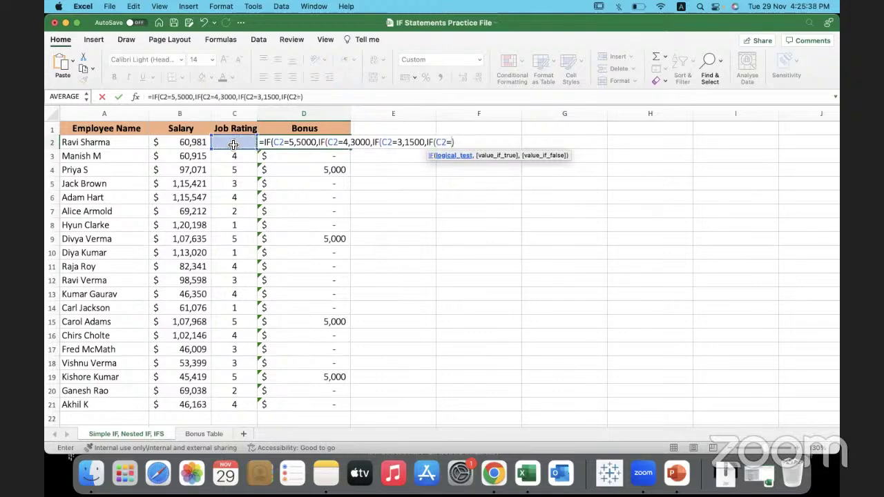
{"action": "type", "text": "2"}
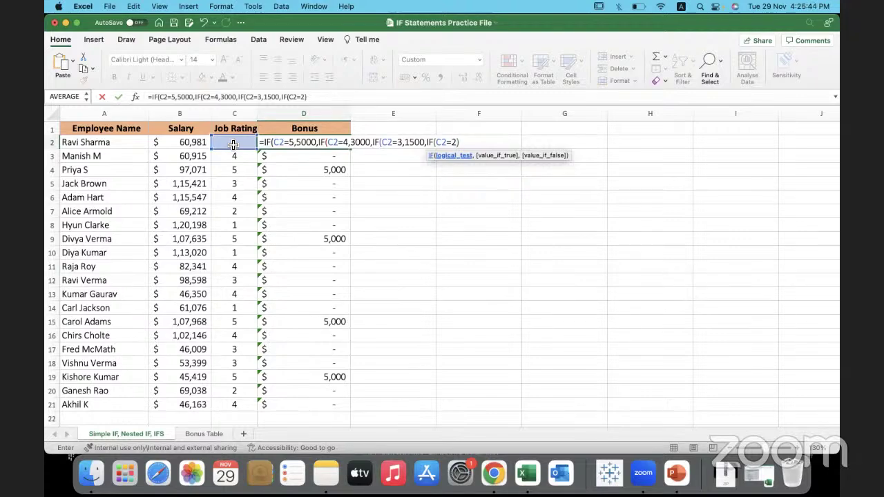
{"action": "type", "text": ","}
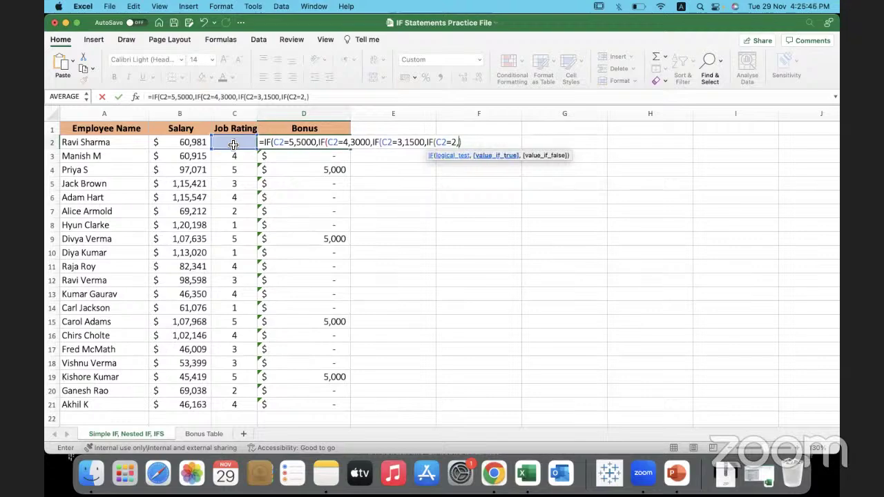
{"action": "type", "text": "1000,0"}
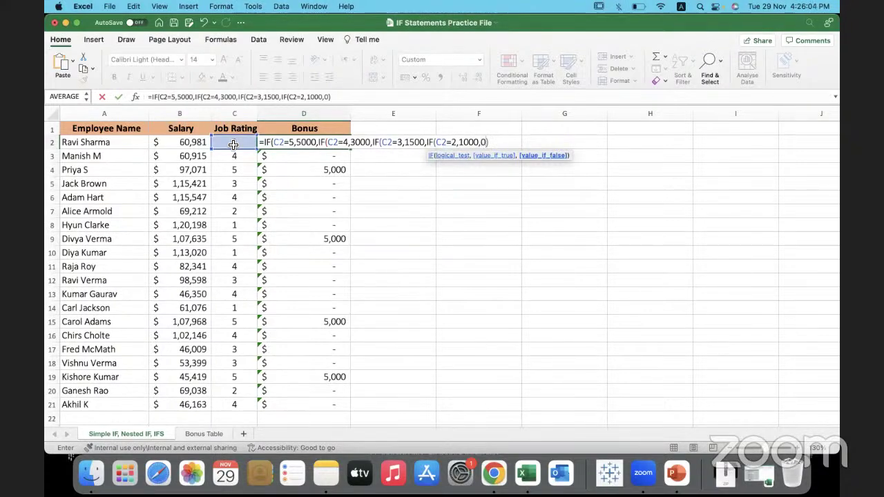
Step: Decline the proposed formula correction, add three more closing parentheses to the end of the D2 formula and enter it
{"action": "key", "text": "Return"}
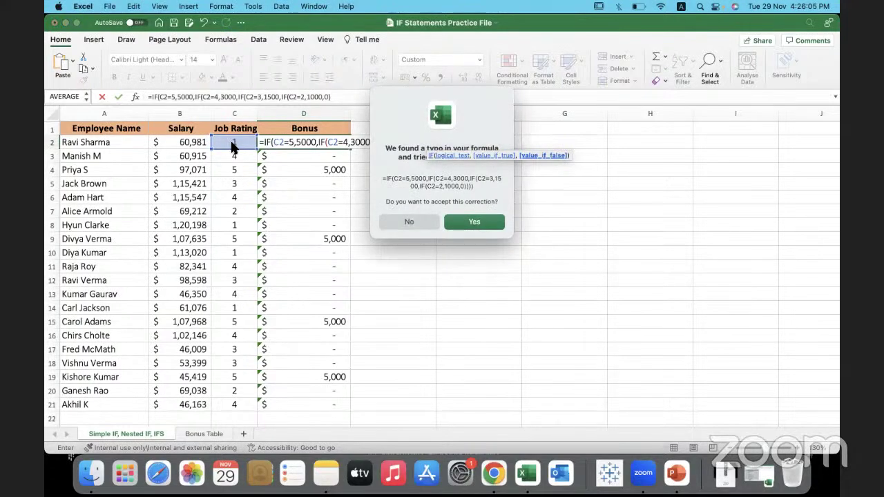
{"action": "left_click", "coordinate": [426, 221]}
{"action": "left_click", "coordinate": [440, 204]}
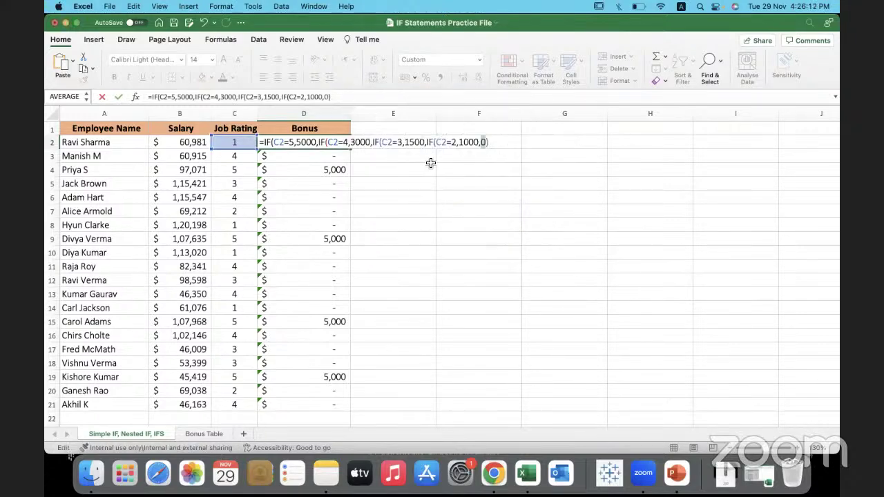
{"action": "left_click", "coordinate": [490, 143]}
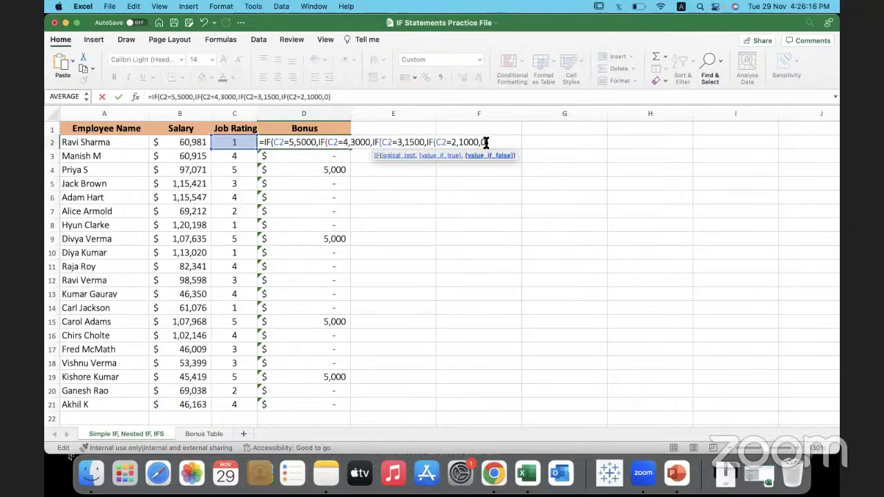
{"action": "left_click", "coordinate": [485, 143]}
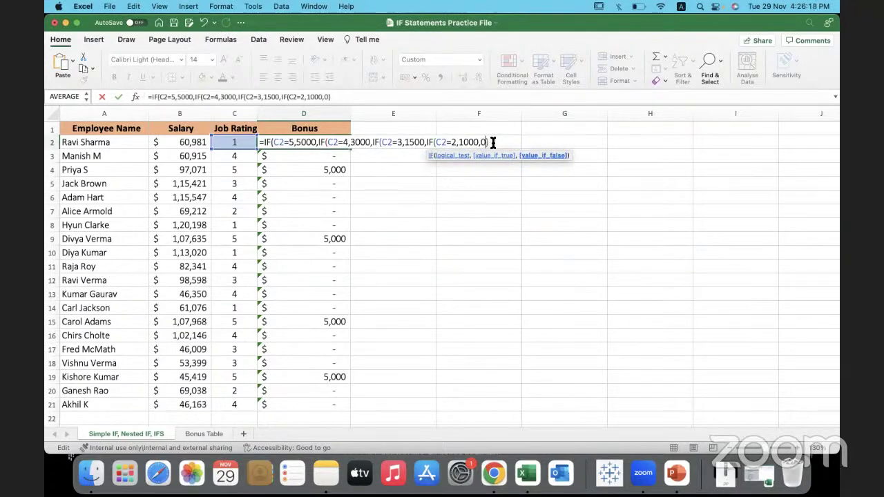
{"action": "left_click", "coordinate": [492, 142]}
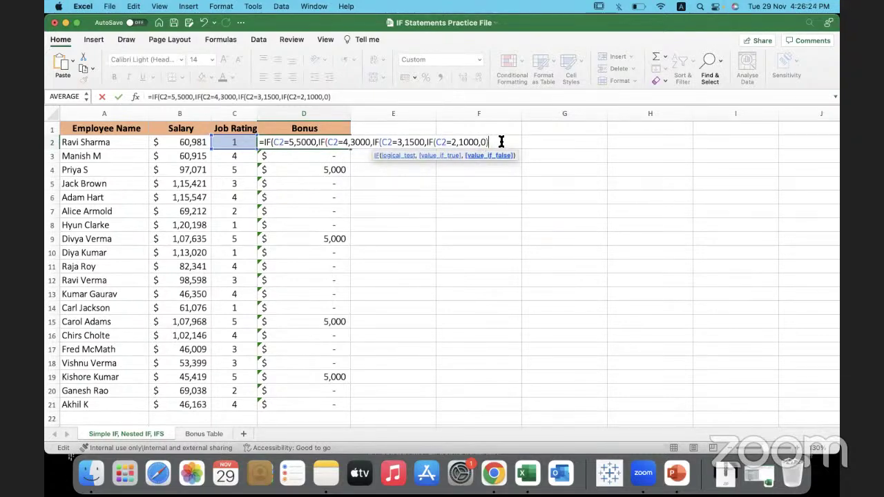
{"action": "type", "text": ")))"}
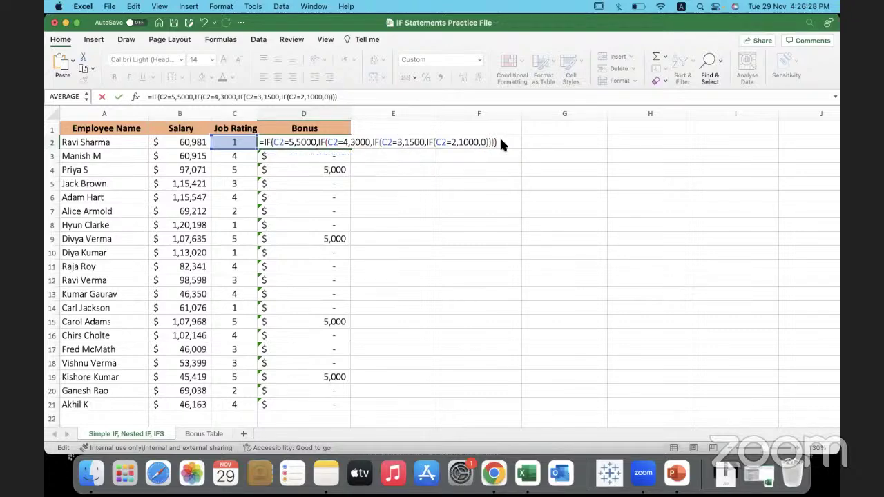
{"action": "key", "text": "Return"}
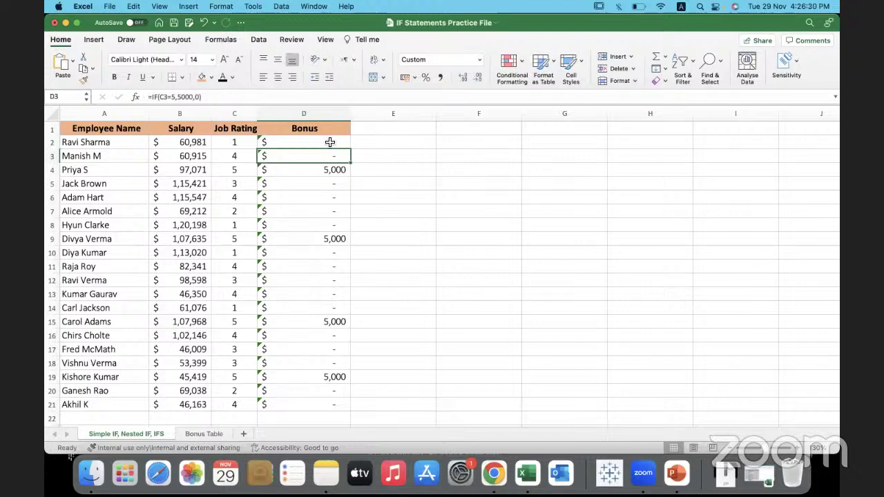
Step: Check D2's bonus against the rating in C2 and fill the nested IF formula down the Bonus column to row 21
{"action": "left_click", "coordinate": [330, 142]}
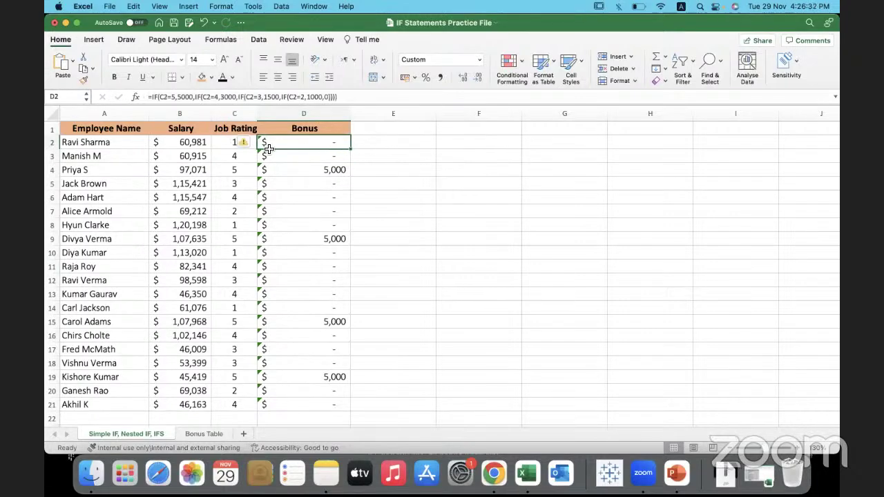
{"action": "left_click", "coordinate": [222, 142]}
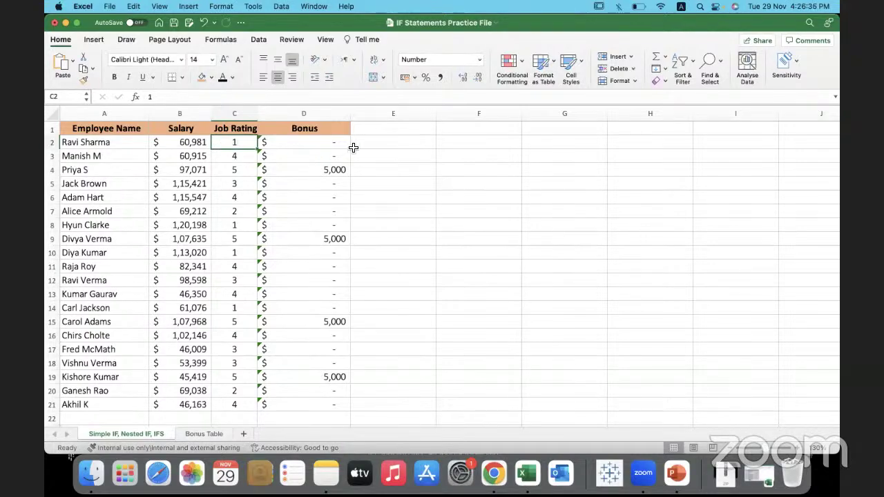
{"action": "left_click", "coordinate": [321, 143]}
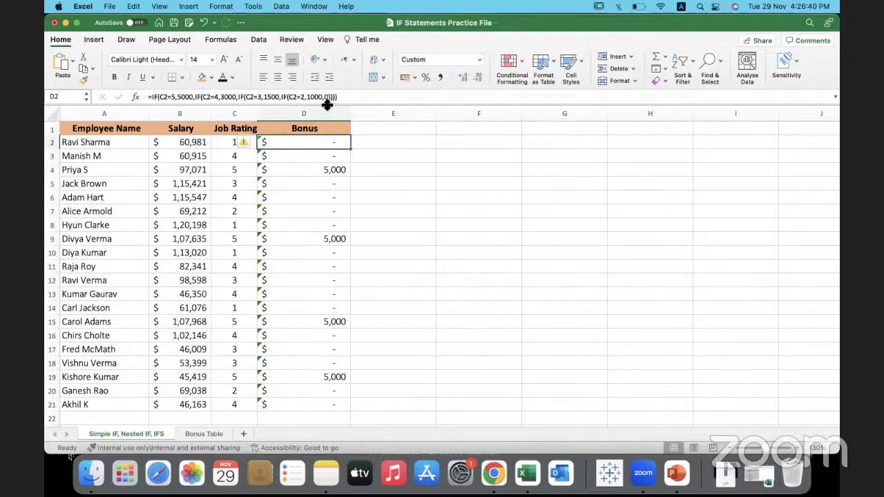
{"action": "double_click", "coordinate": [352, 149]}
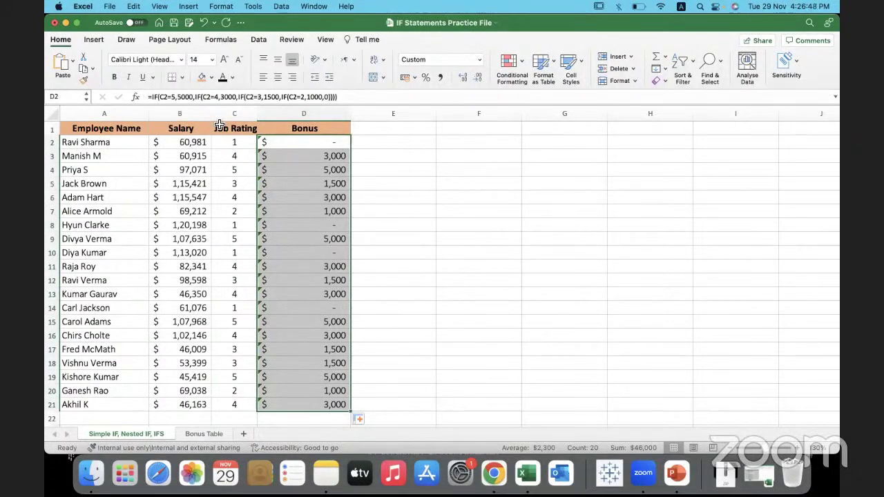
Step: Switch to Epic Pen, underline row 3's rating and bonus and the formula's 4,3000 arguments, and dismiss the advertisement and update notice
{"action": "left_click", "coordinate": [125, 472]}
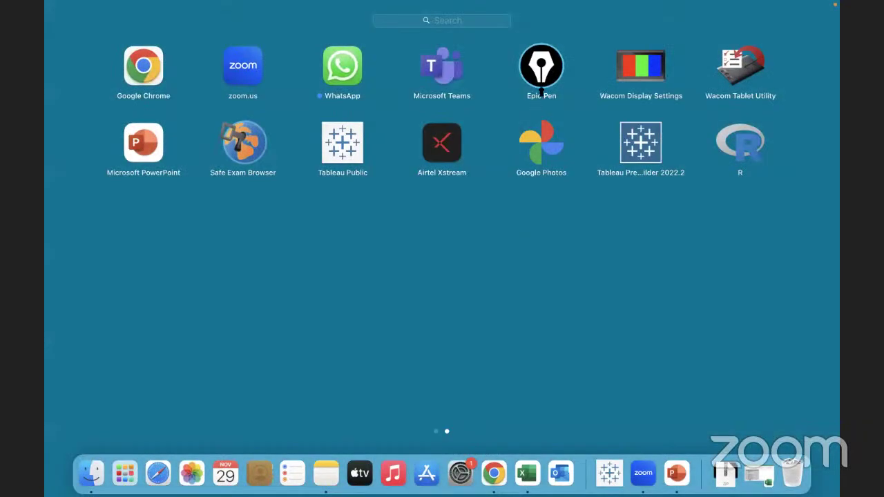
{"action": "left_click", "coordinate": [541, 88]}
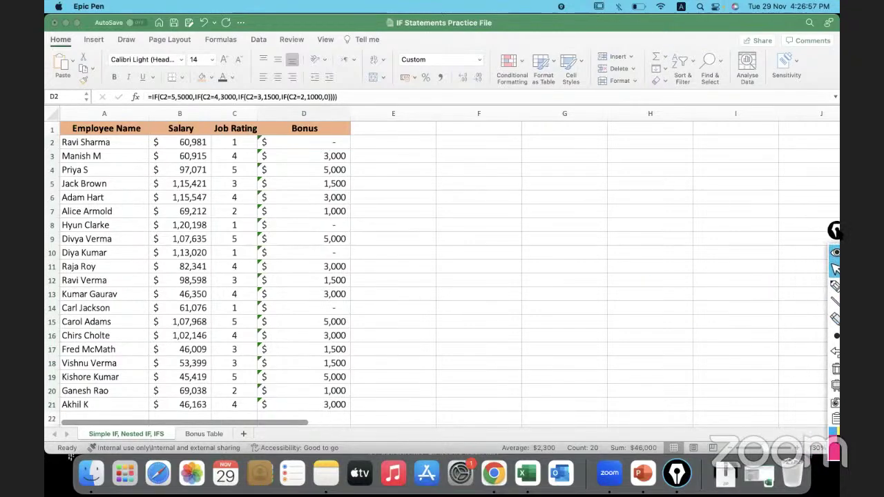
{"action": "left_click", "coordinate": [834, 285]}
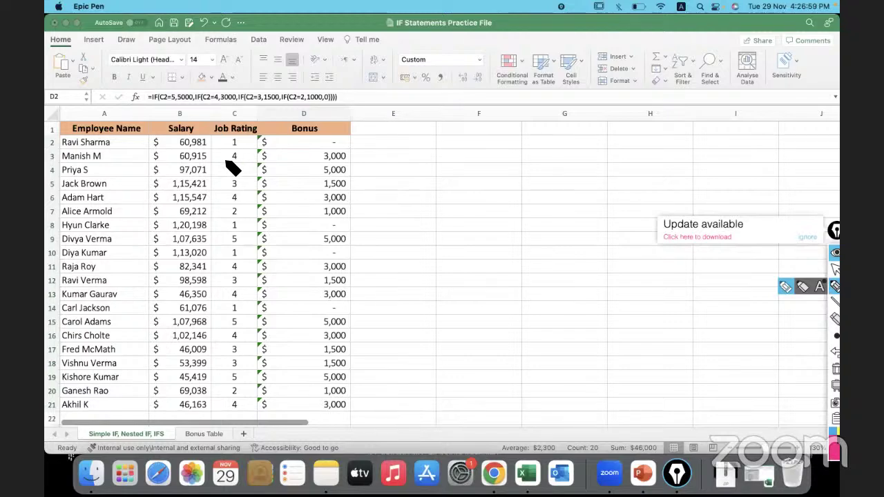
{"action": "left_click_drag", "start_coordinate": [225, 160], "coordinate": [243, 160]}
{"action": "left_click_drag", "start_coordinate": [213, 104], "coordinate": [238, 103]}
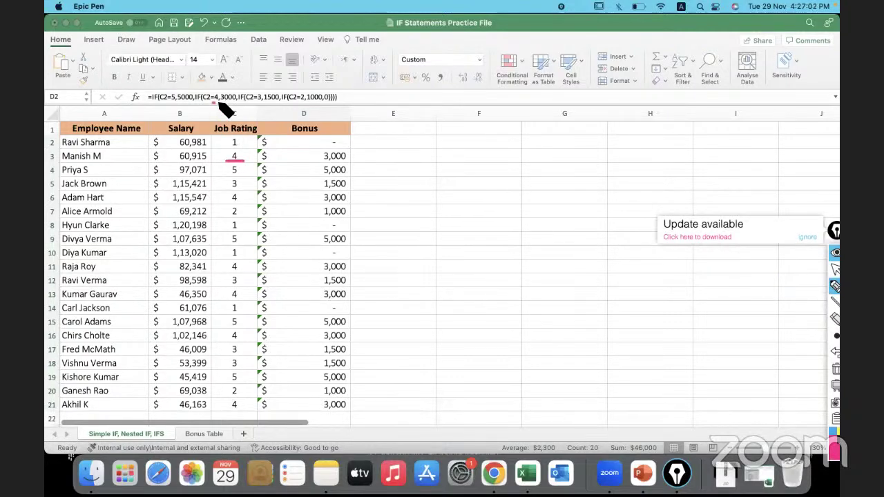
{"action": "left_click_drag", "start_coordinate": [278, 160], "coordinate": [345, 160]}
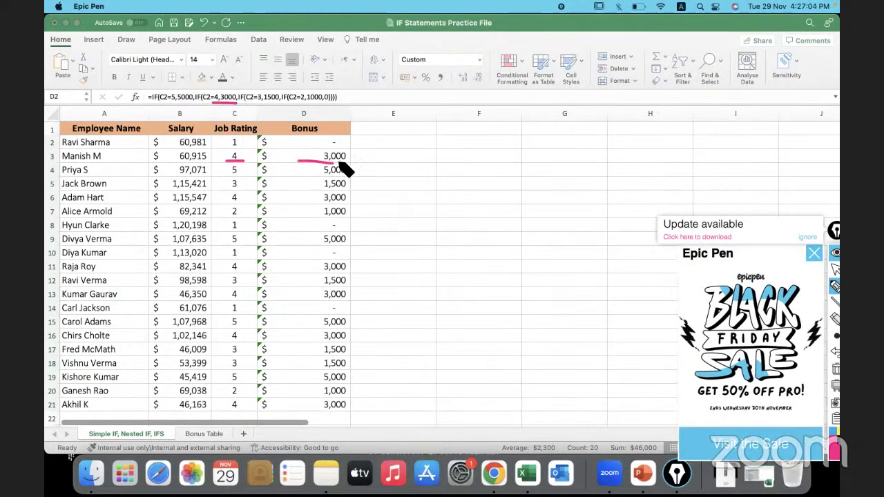
{"action": "left_click", "coordinate": [813, 255]}
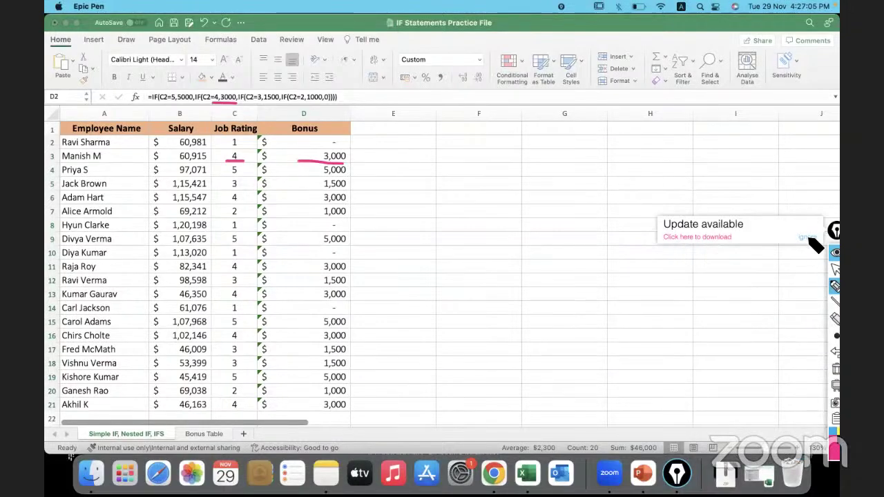
{"action": "left_click", "coordinate": [807, 236]}
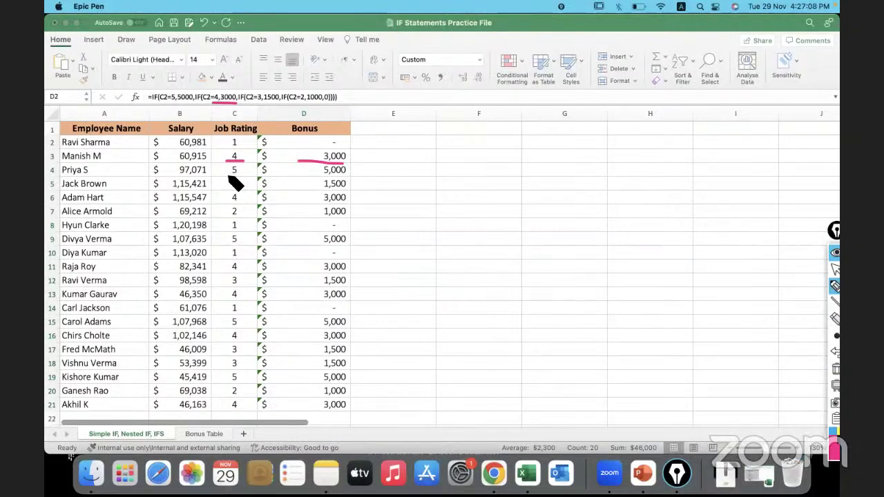
Step: Underline the ratings and bonuses in rows 4 and 5 and the matching C2=5,5000 and C2=3,1500 parts of the formula
{"action": "left_click_drag", "start_coordinate": [228, 175], "coordinate": [240, 175]}
{"action": "left_click_drag", "start_coordinate": [306, 173], "coordinate": [345, 173]}
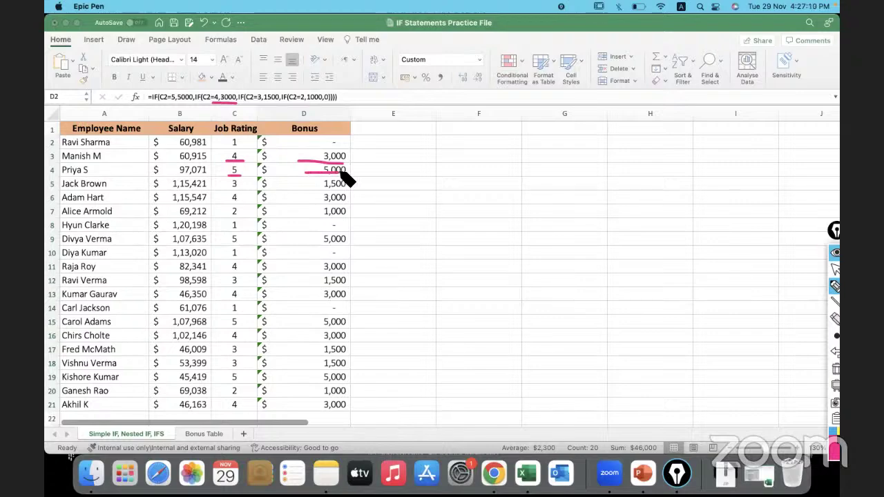
{"action": "left_click", "coordinate": [163, 102]}
{"action": "left_click_drag", "start_coordinate": [162, 102], "coordinate": [192, 102]}
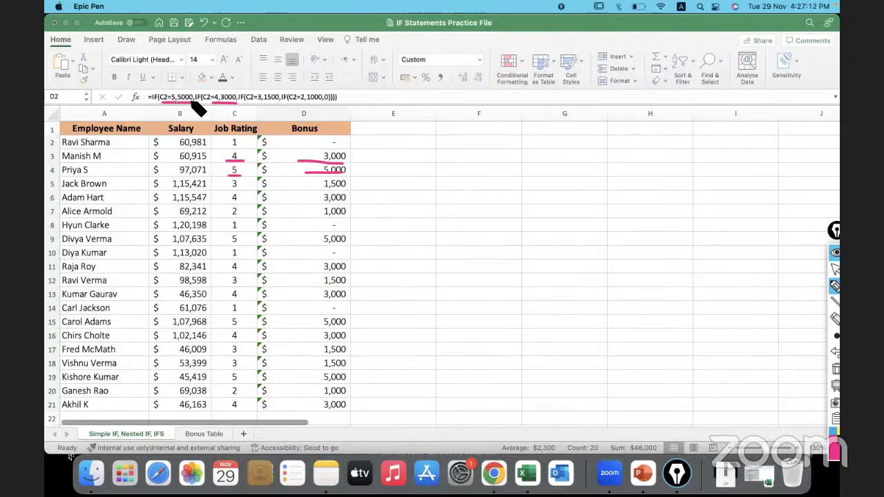
{"action": "left_click", "coordinate": [228, 185]}
{"action": "left_click_drag", "start_coordinate": [232, 188], "coordinate": [239, 187]}
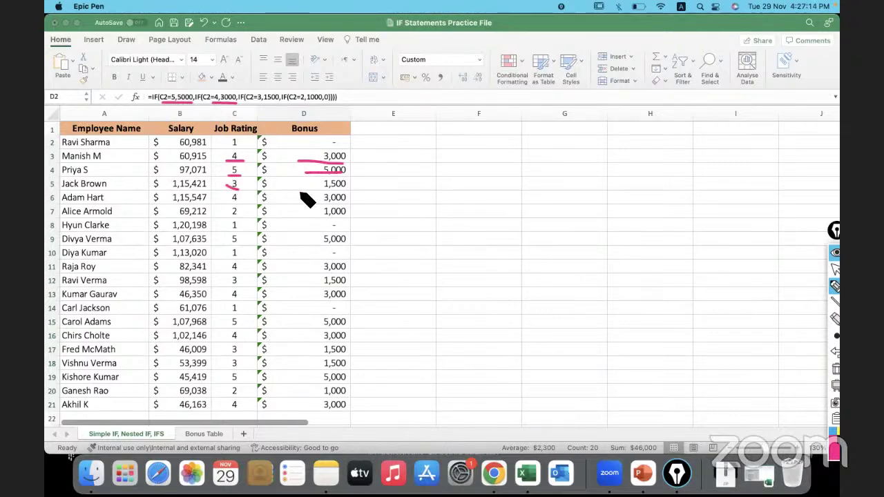
{"action": "left_click_drag", "start_coordinate": [316, 191], "coordinate": [345, 190]}
{"action": "left_click_drag", "start_coordinate": [254, 103], "coordinate": [281, 104]}
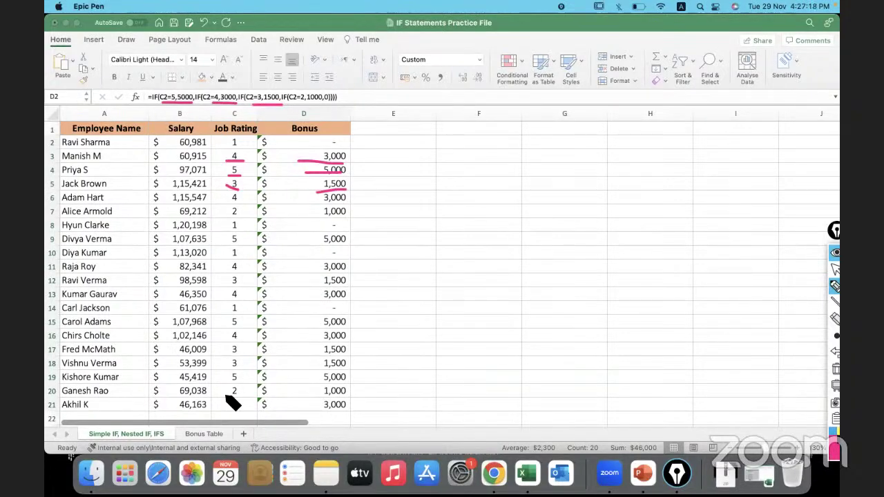
Step: Underline the ratings of 2 with their bonuses in rows 20 and 7, and mark the matching C2=2,1000 part of the formula
{"action": "left_click_drag", "start_coordinate": [227, 398], "coordinate": [349, 398]}
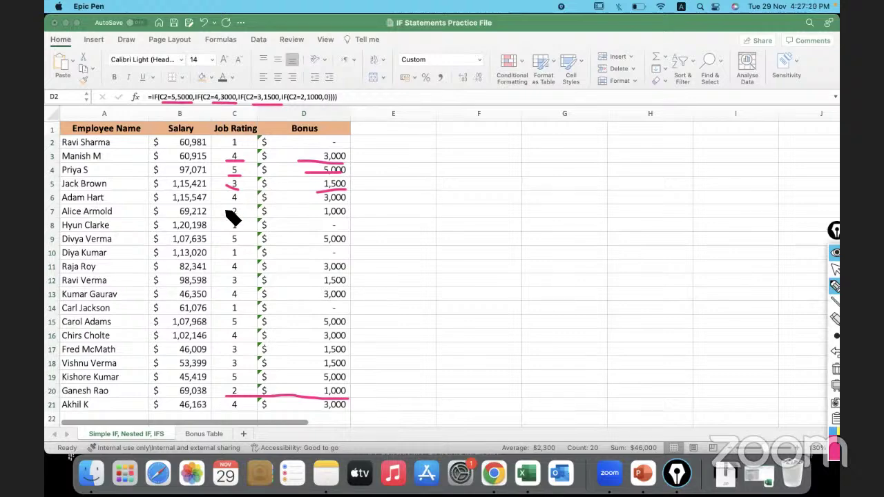
{"action": "left_click_drag", "start_coordinate": [219, 216], "coordinate": [357, 216]}
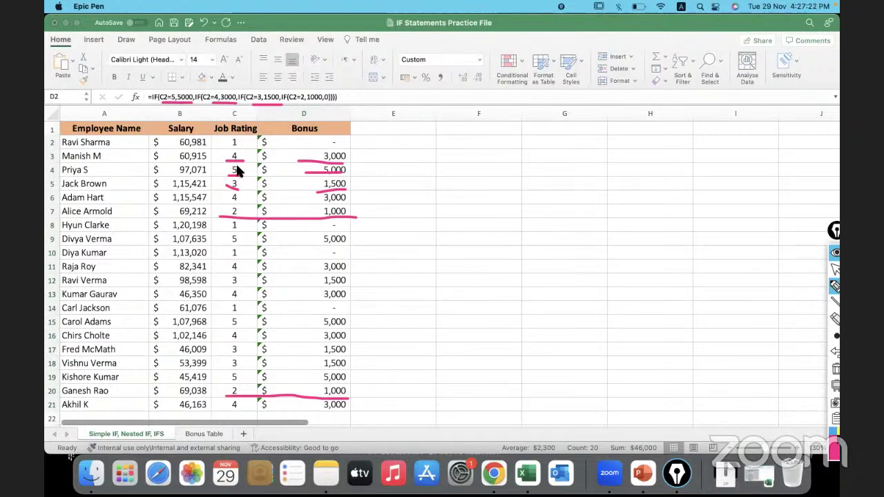
{"action": "mouse_move", "coordinate": [289, 105]}
{"action": "left_mouse_down"}
{"action": "mouse_move", "coordinate": [333, 104]}
{"action": "mouse_move", "coordinate": [325, 94]}
{"action": "left_mouse_up"}
Step: Clear all the pen marks from the screen, return to Excel and select cell F1
{"action": "left_click", "coordinate": [835, 369]}
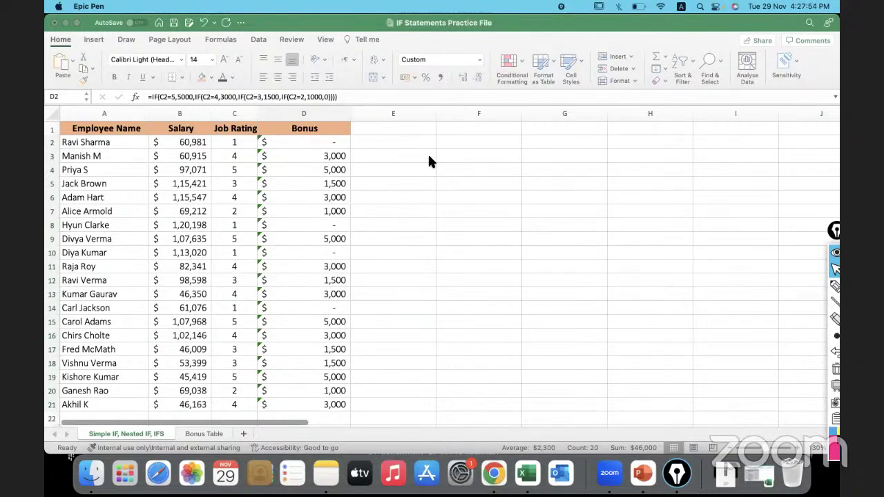
{"action": "left_click", "coordinate": [462, 128]}
{"action": "left_click", "coordinate": [464, 129]}
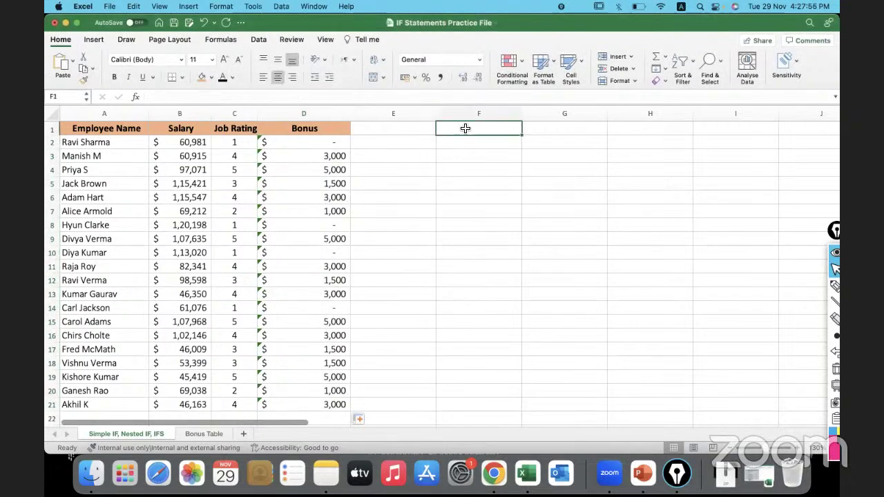
{"action": "type", "text": "IFS"}
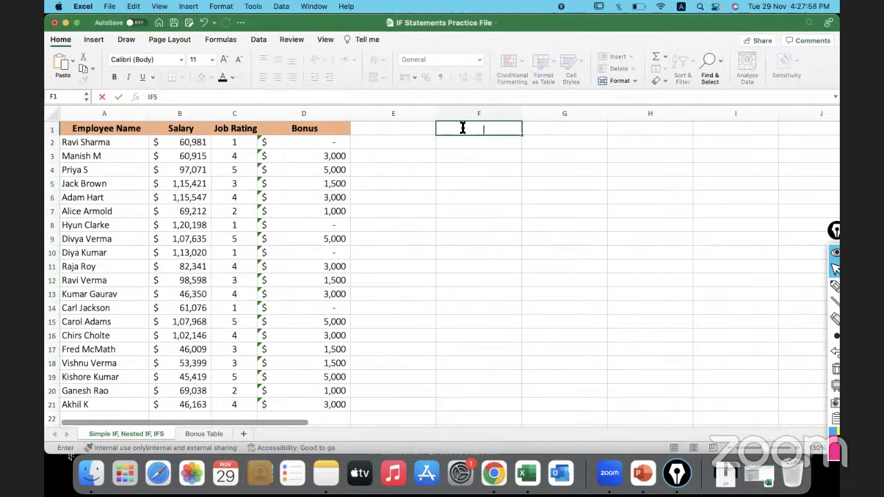
{"action": "key", "text": "BackSpace"}
{"action": "key", "text": "BackSpace"}
{"action": "key", "text": "BackSpace"}
{"action": "left_click", "coordinate": [470, 137]}
{"action": "type", "text": "IFS"}
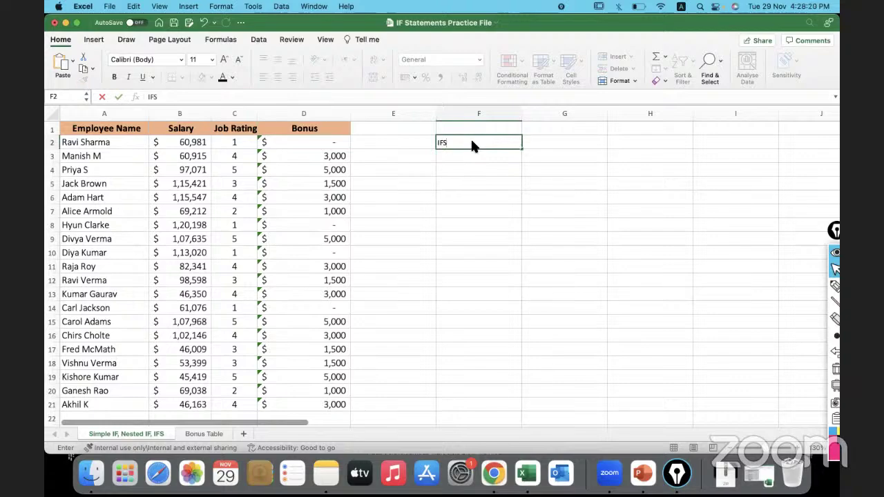
{"action": "key", "text": "BackSpace"}
{"action": "key", "text": "BackSpace"}
{"action": "key", "text": "BackSpace"}
Step: Examine the list of logical functions and the function suggestions for =if in cell F2, leaving the cell empty
{"action": "left_click", "coordinate": [226, 40]}
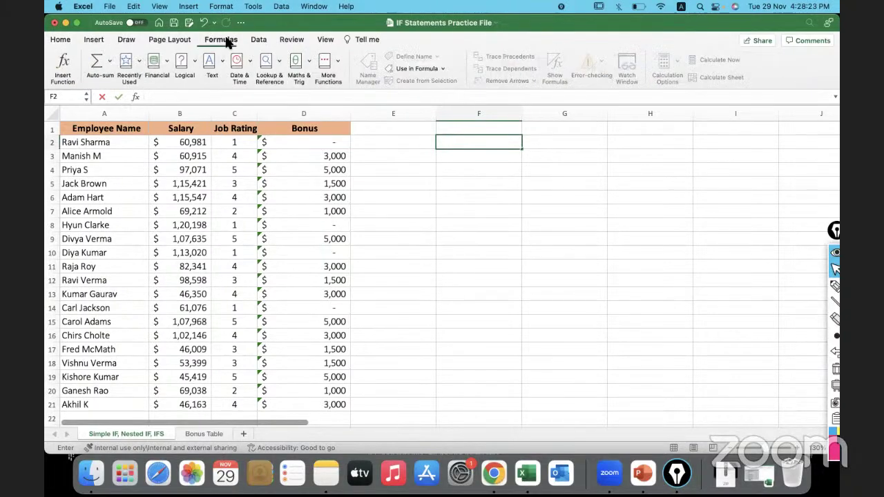
{"action": "left_click", "coordinate": [191, 62]}
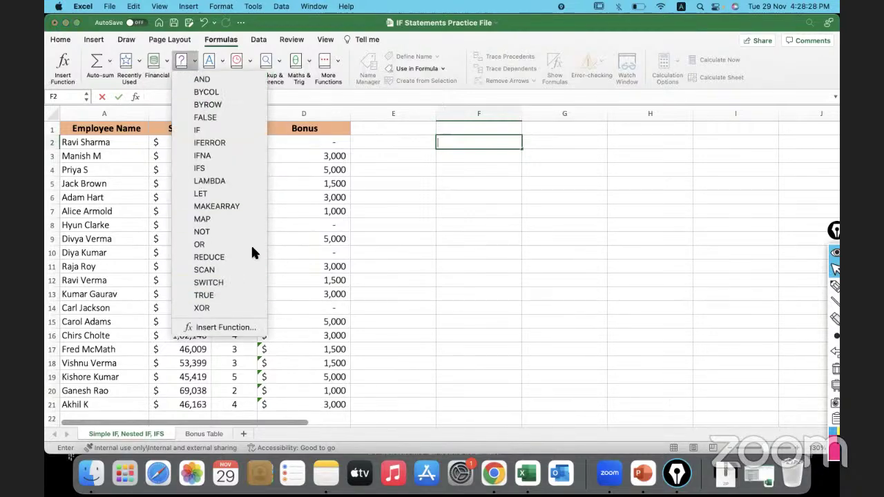
{"action": "left_click", "coordinate": [474, 144]}
{"action": "type", "text": "="}
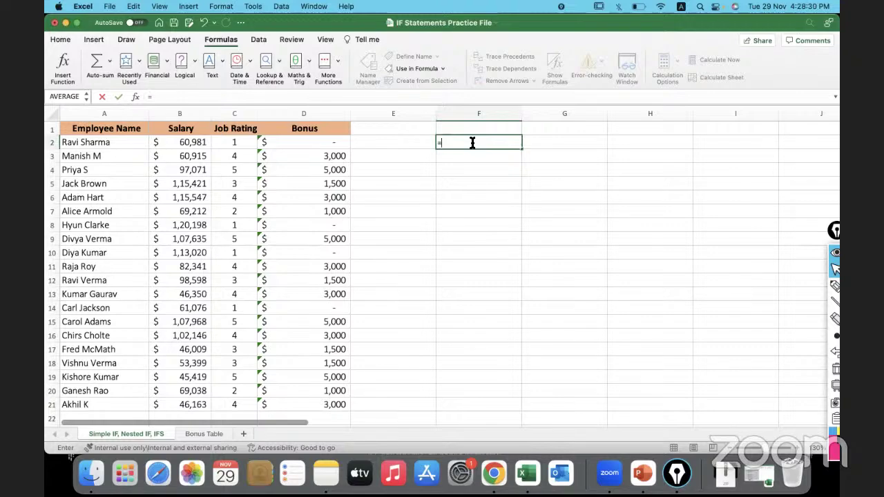
{"action": "type", "text": "if"}
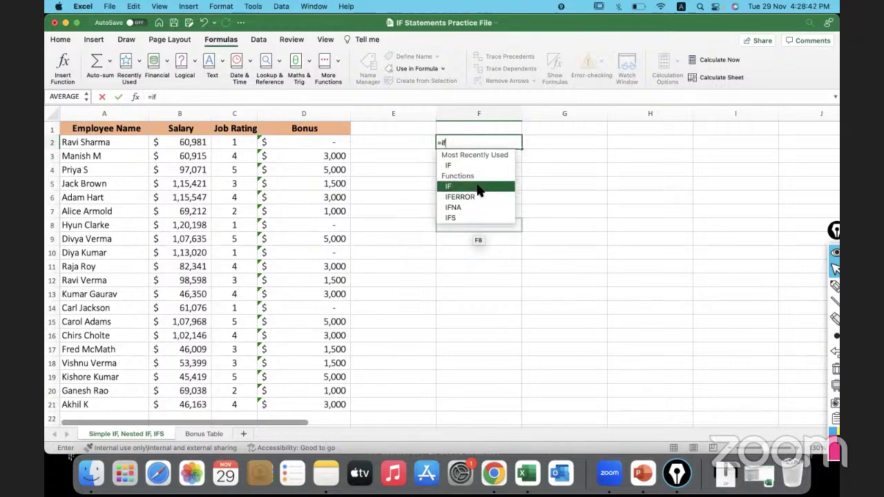
{"action": "key", "text": "BackSpace"}
{"action": "key", "text": "Escape"}
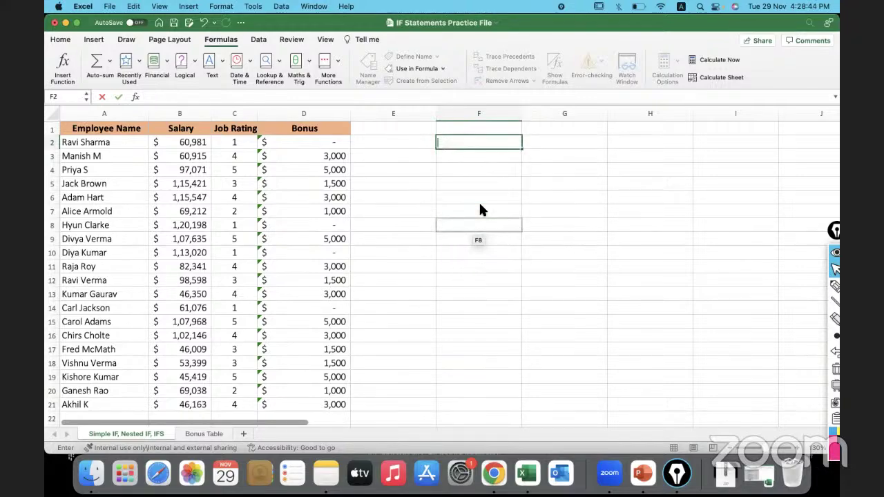
Step: Review the bonus amounts 5000, 3000, 1500 and 1000 in cell D2's nested IF formula without changing it
{"action": "left_click", "coordinate": [326, 144]}
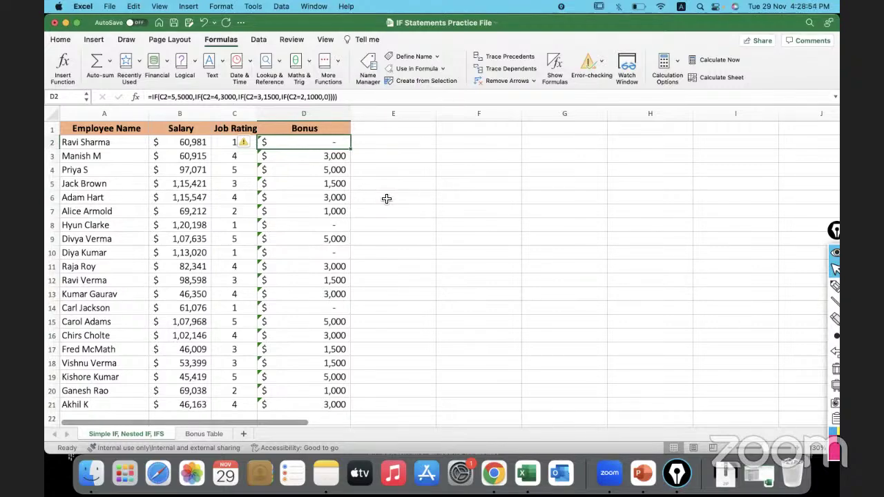
{"action": "double_click", "coordinate": [183, 97]}
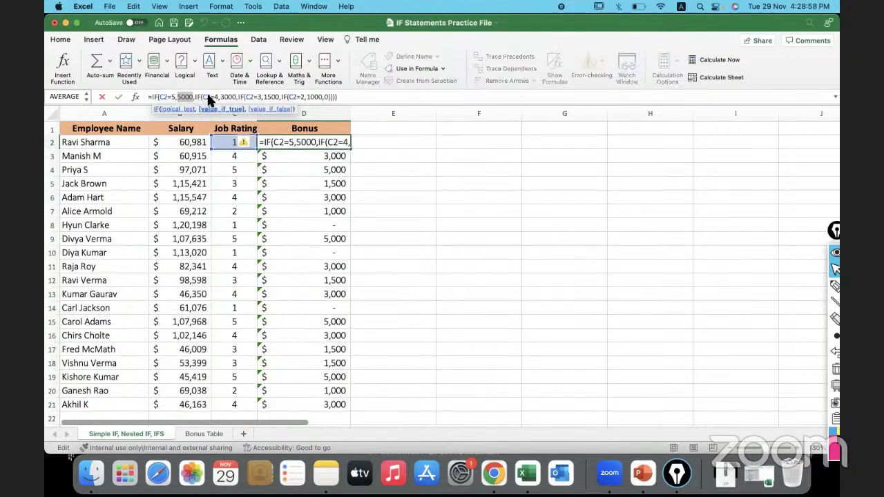
{"action": "double_click", "coordinate": [230, 96]}
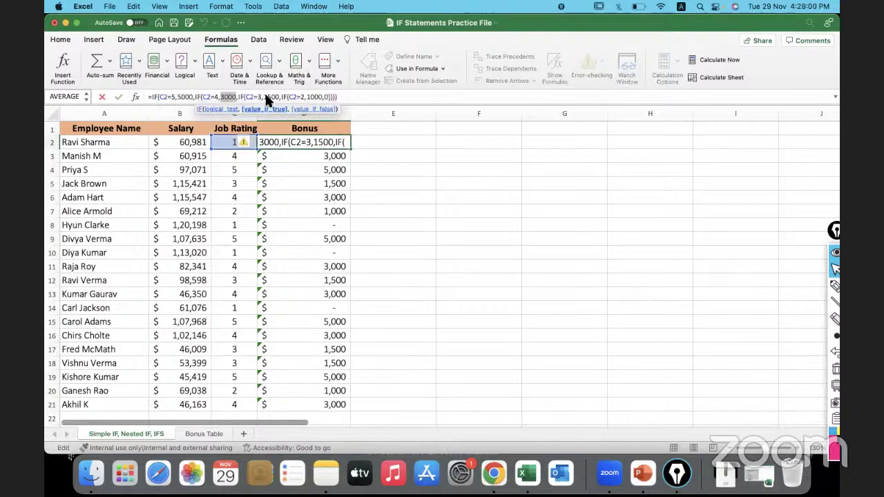
{"action": "double_click", "coordinate": [273, 97]}
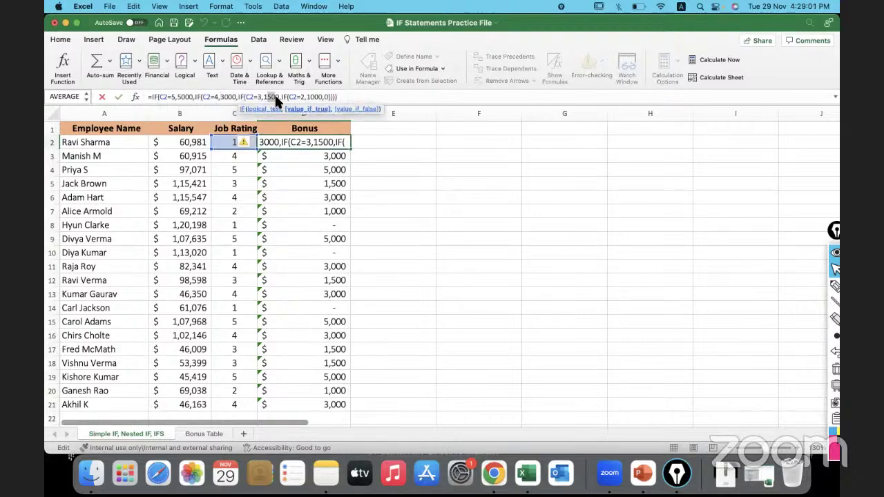
{"action": "double_click", "coordinate": [314, 97]}
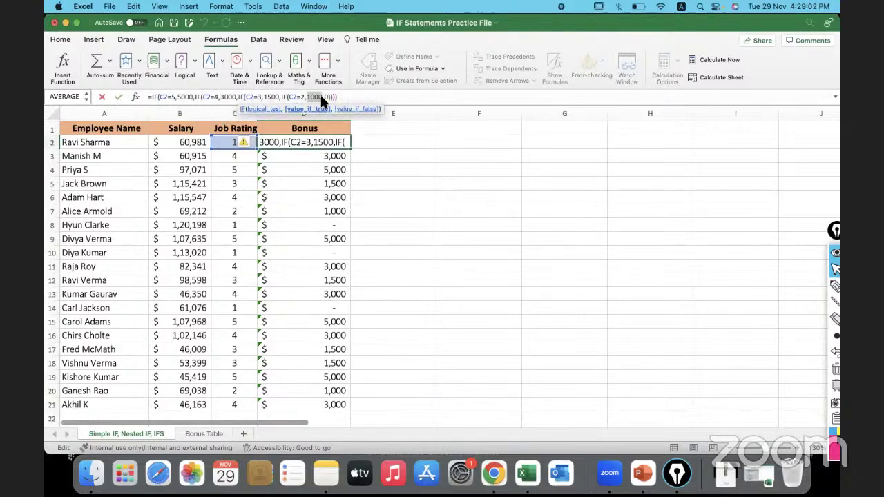
{"action": "left_click", "coordinate": [451, 250]}
{"action": "key", "text": "Escape"}
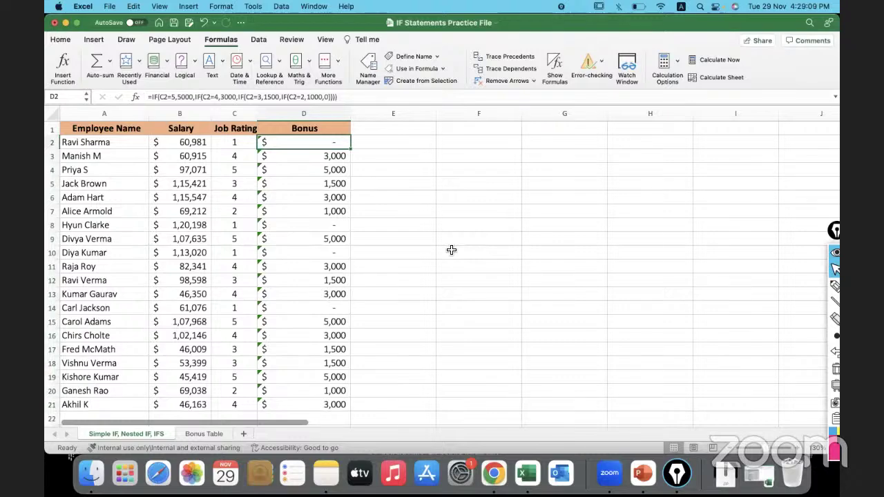
Step: Check the job rating in C4 and the bonus formula in D4
{"action": "left_click", "coordinate": [413, 181]}
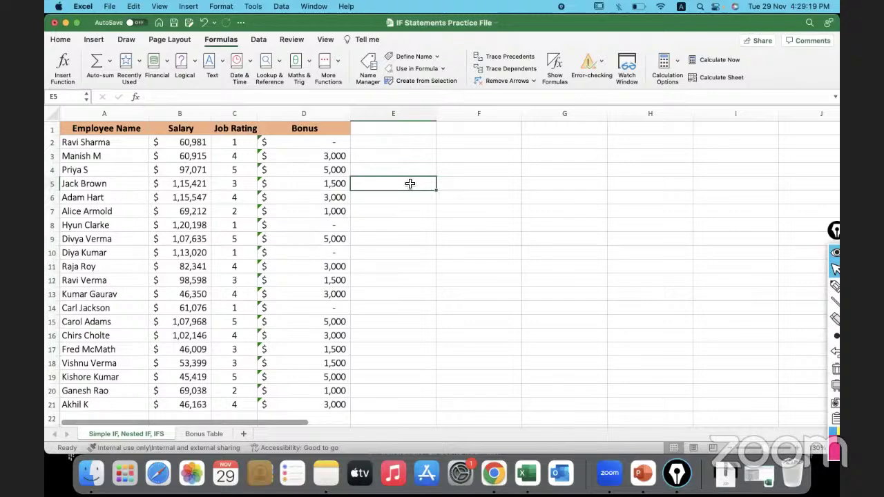
{"action": "left_click", "coordinate": [253, 169]}
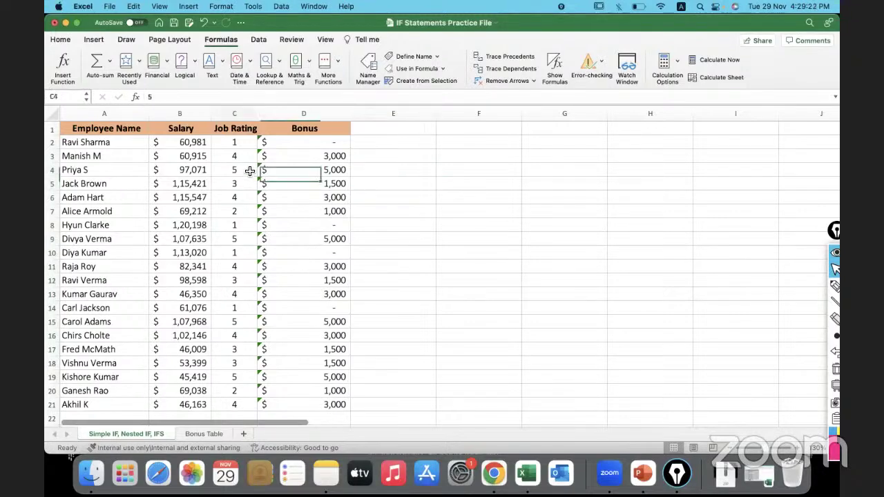
{"action": "left_click", "coordinate": [297, 172]}
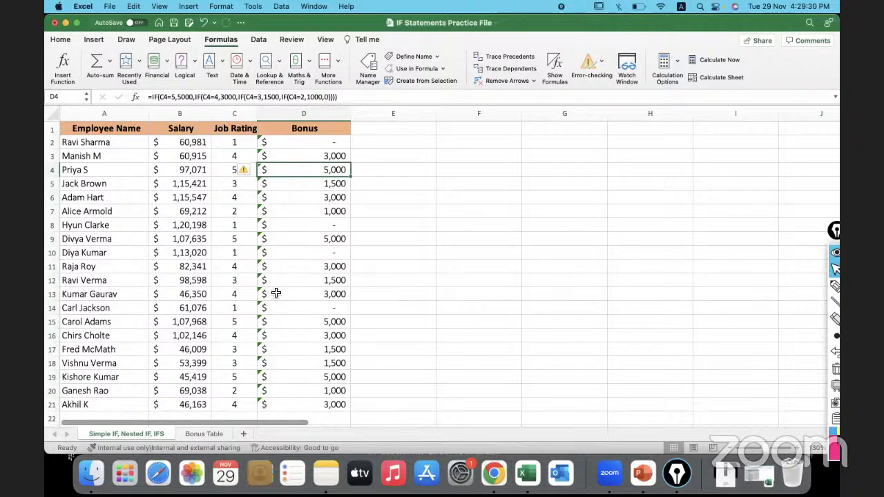
Step: Copy the bonus and performance rating table A1:B6 from the Bonus Table sheet to cell G2 of the Simple IF, Nested IF, IFS sheet
{"action": "left_click", "coordinate": [205, 433]}
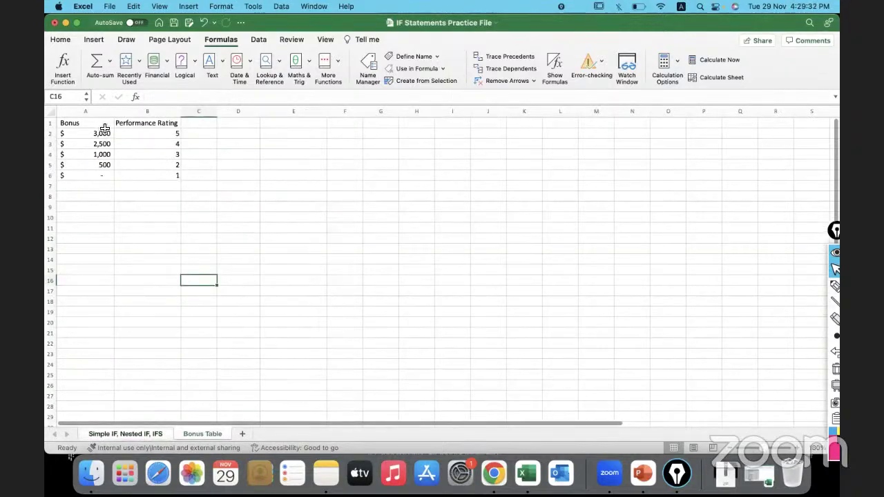
{"action": "left_click_drag", "start_coordinate": [99, 124], "coordinate": [152, 172]}
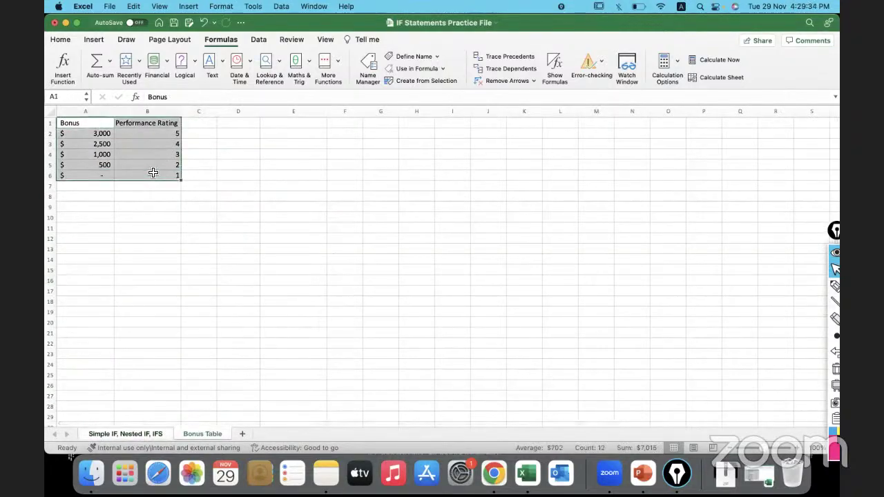
{"action": "key", "text": "super+c"}
{"action": "left_click", "coordinate": [136, 435]}
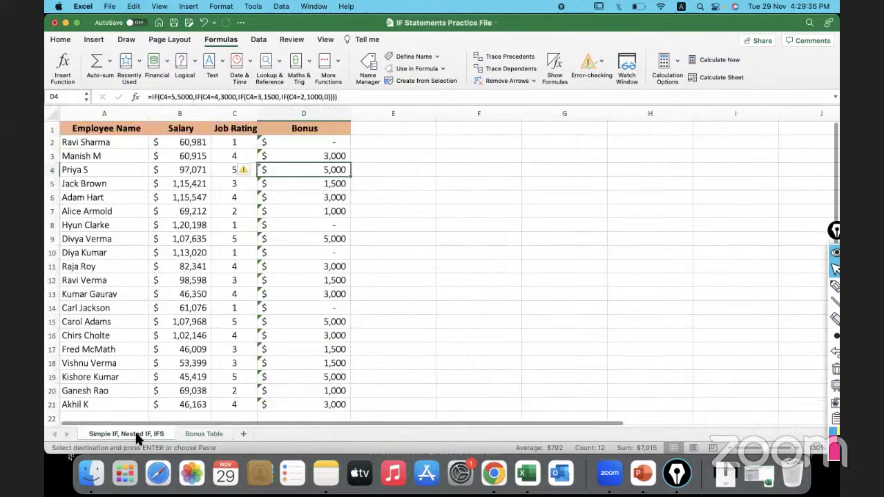
{"action": "left_click", "coordinate": [556, 135]}
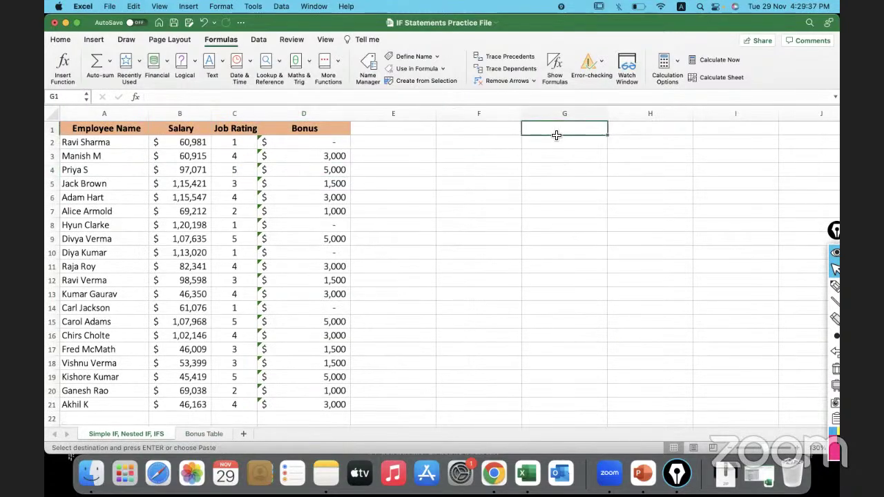
{"action": "left_click", "coordinate": [556, 142]}
{"action": "key", "text": "super+v"}
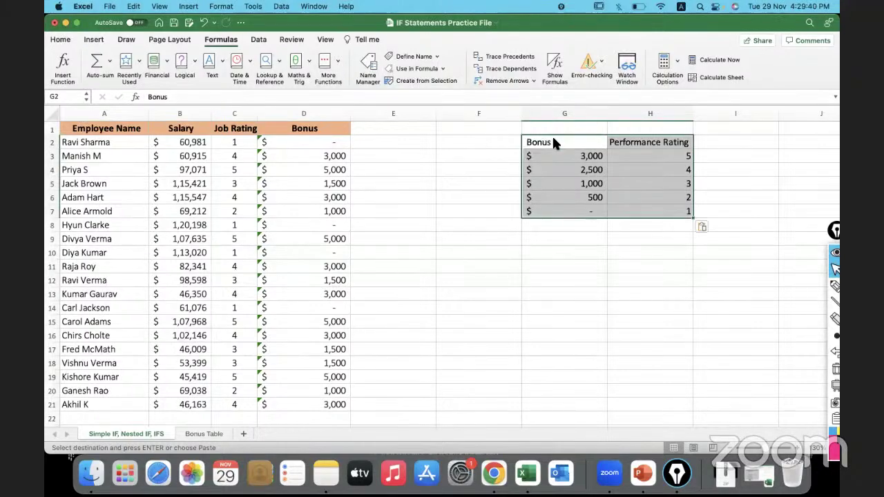
{"action": "left_click", "coordinate": [565, 256]}
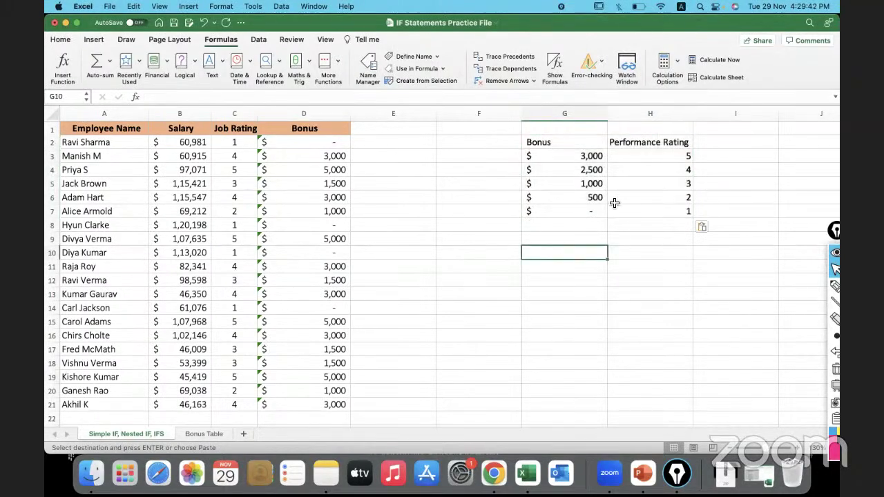
Step: Examine the pasted table's performance ratings in H3:H7 and the matching bonus amounts in G3:G7
{"action": "left_click_drag", "start_coordinate": [634, 156], "coordinate": [634, 208]}
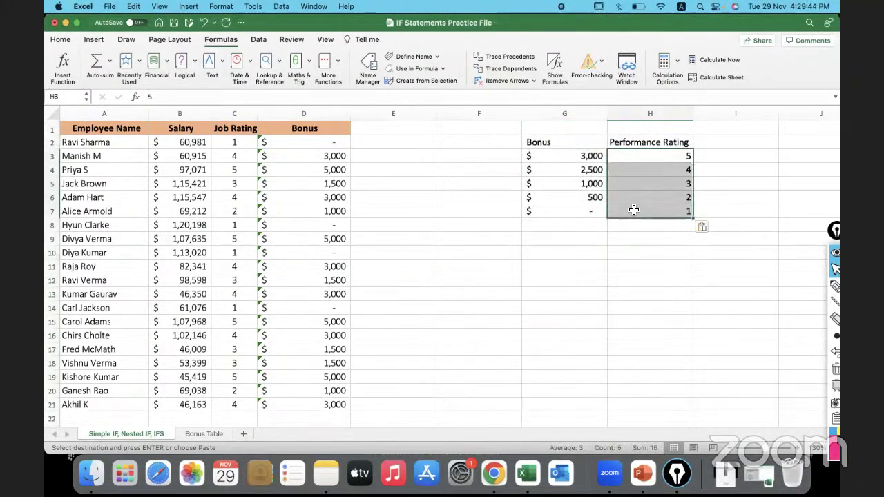
{"action": "left_click", "coordinate": [575, 157]}
{"action": "left_click_drag", "start_coordinate": [576, 157], "coordinate": [620, 205]}
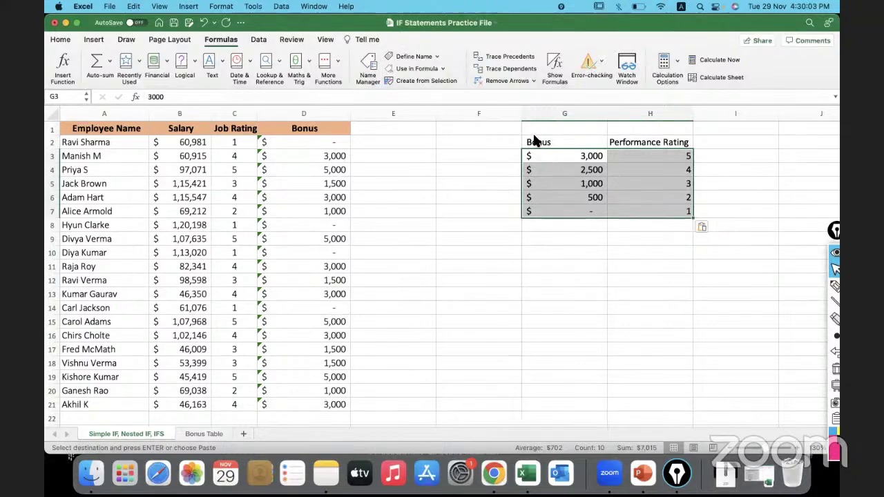
{"action": "left_click_drag", "start_coordinate": [553, 156], "coordinate": [636, 216]}
{"action": "left_click_drag", "start_coordinate": [577, 145], "coordinate": [629, 212]}
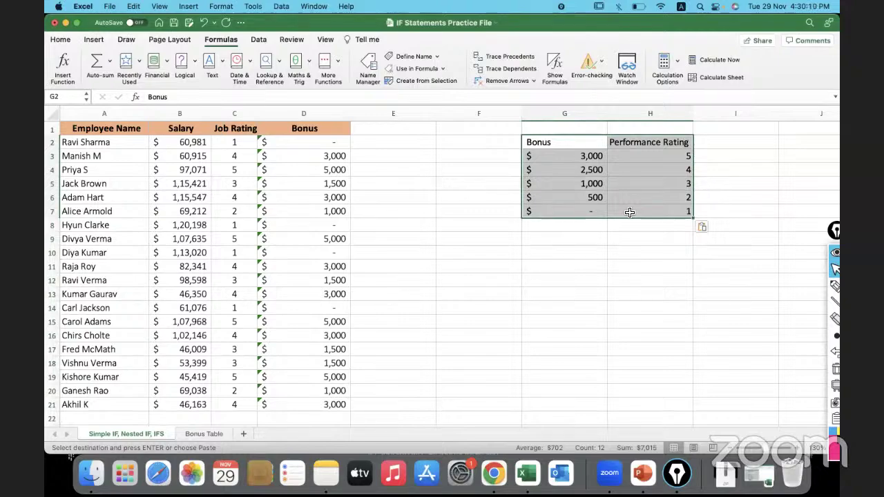
{"action": "left_click_drag", "start_coordinate": [578, 156], "coordinate": [577, 206]}
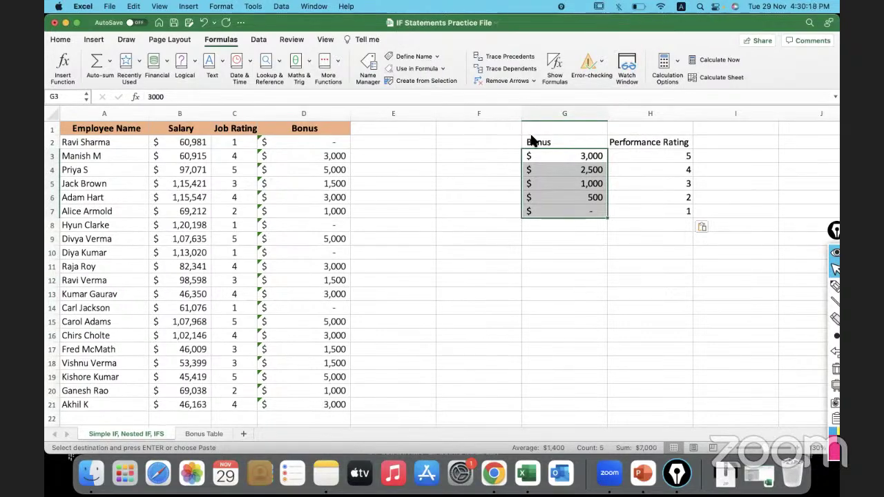
Step: Format the Salary column as Currency and switch it to the $ English (United States) accounting format
{"action": "left_click", "coordinate": [205, 112]}
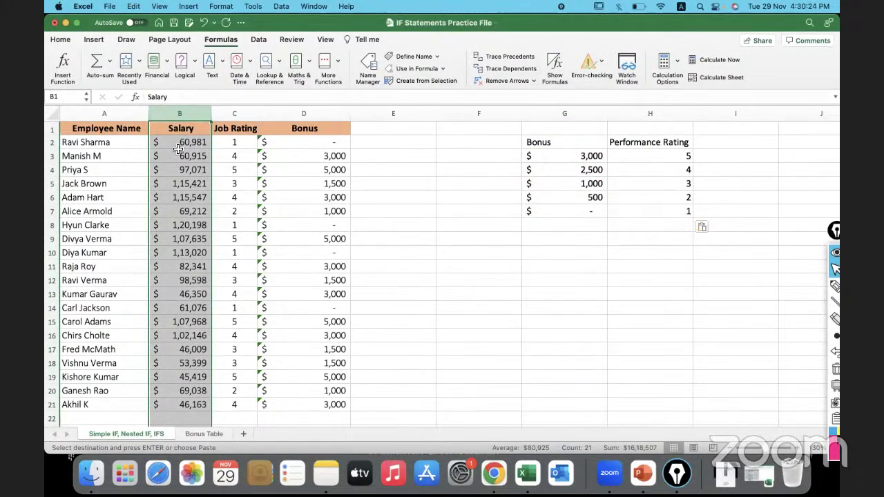
{"action": "left_click", "coordinate": [60, 39]}
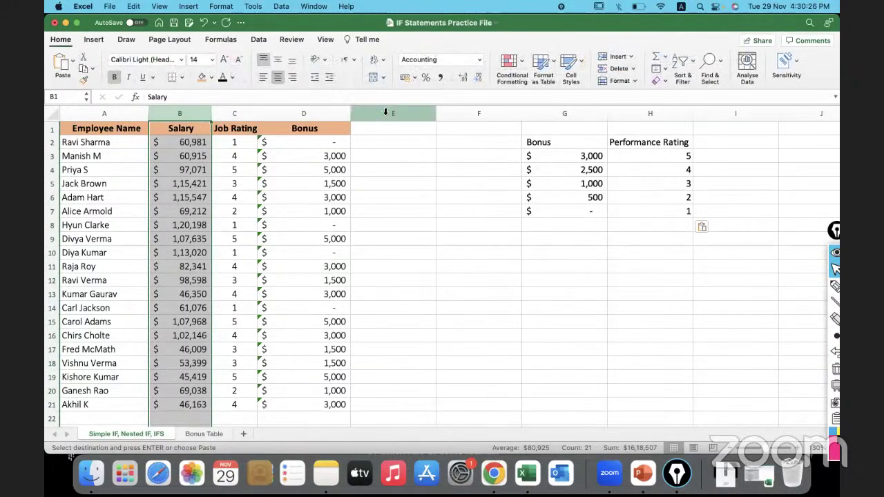
{"action": "left_click", "coordinate": [477, 59]}
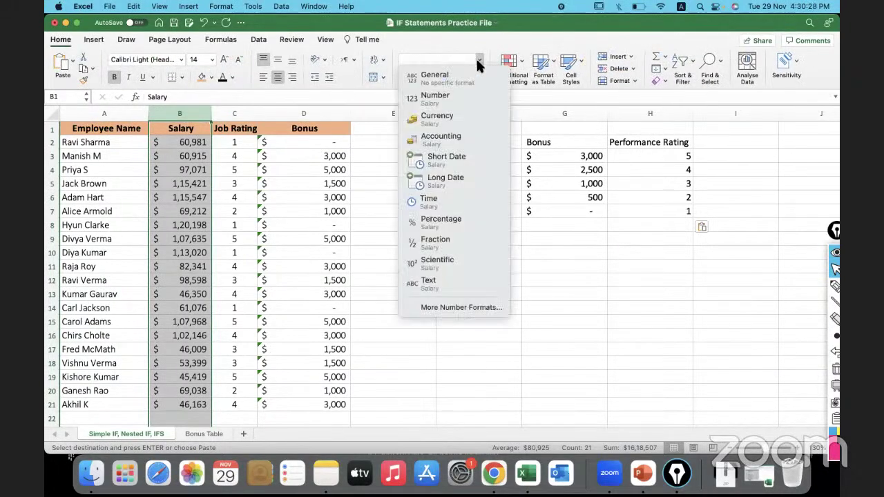
{"action": "left_click", "coordinate": [452, 120]}
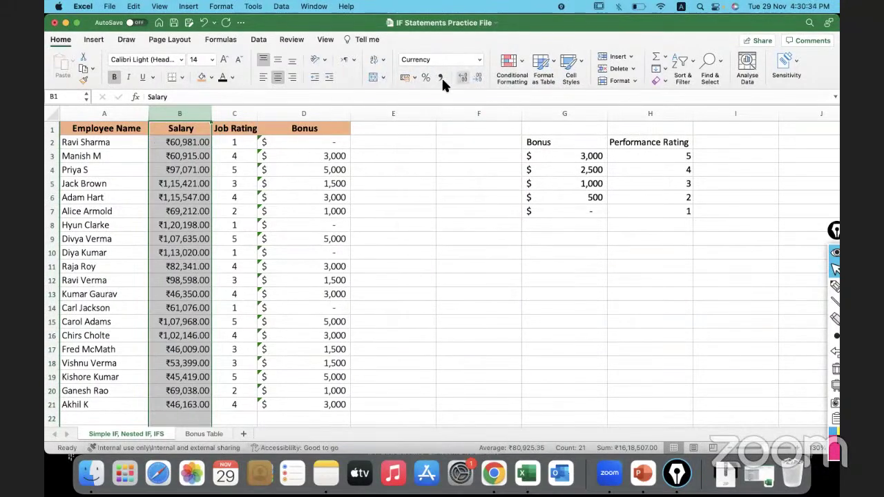
{"action": "left_click", "coordinate": [413, 75]}
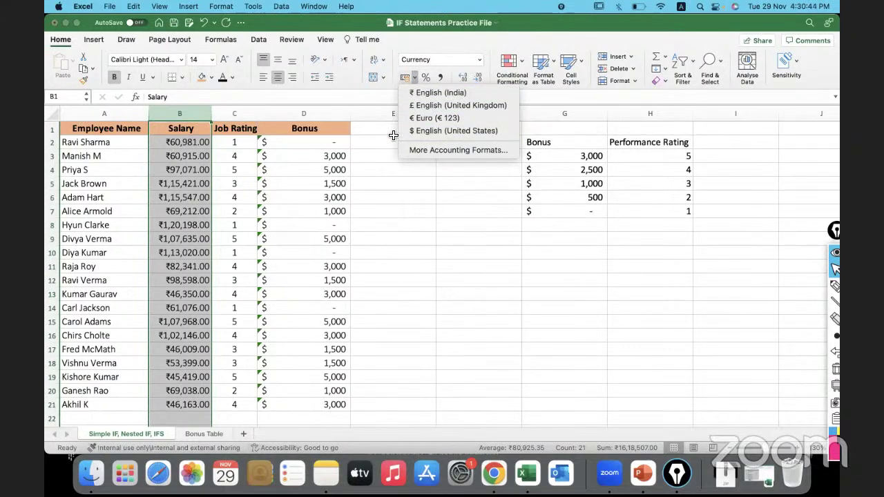
{"action": "left_click", "coordinate": [430, 131]}
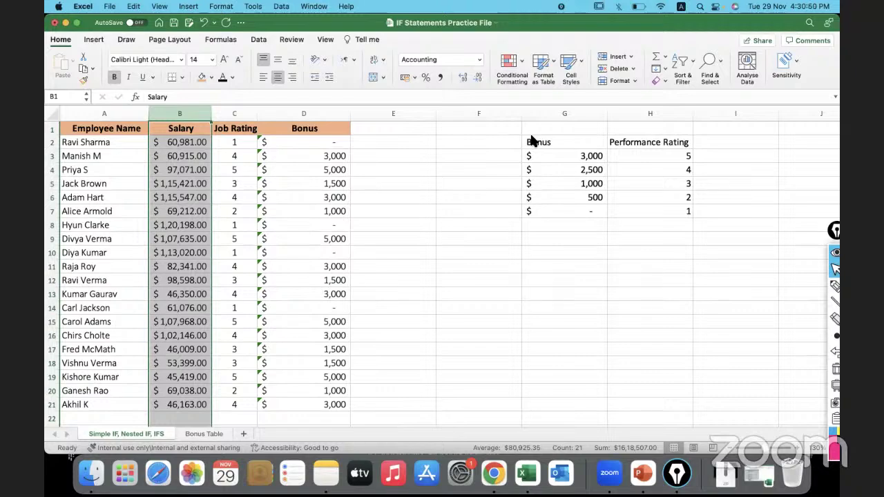
Step: Clear the existing nested IF formula from bonus cell D2
{"action": "left_click", "coordinate": [323, 141]}
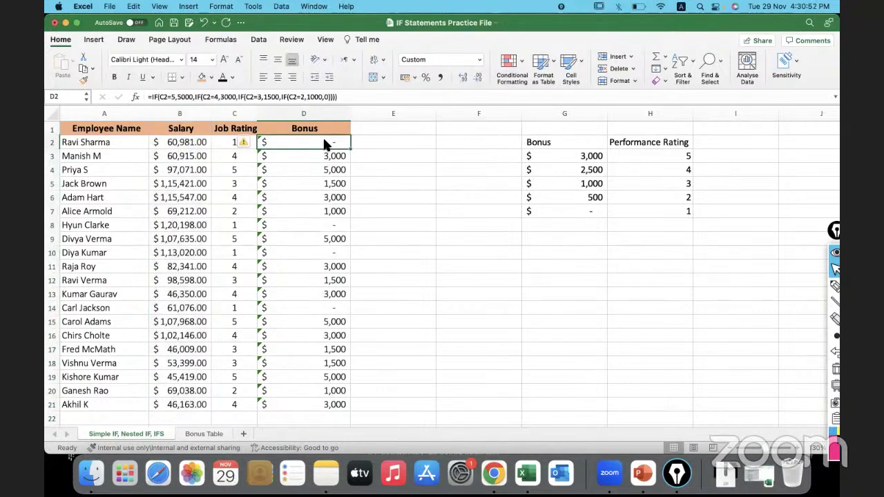
{"action": "left_click", "coordinate": [347, 96]}
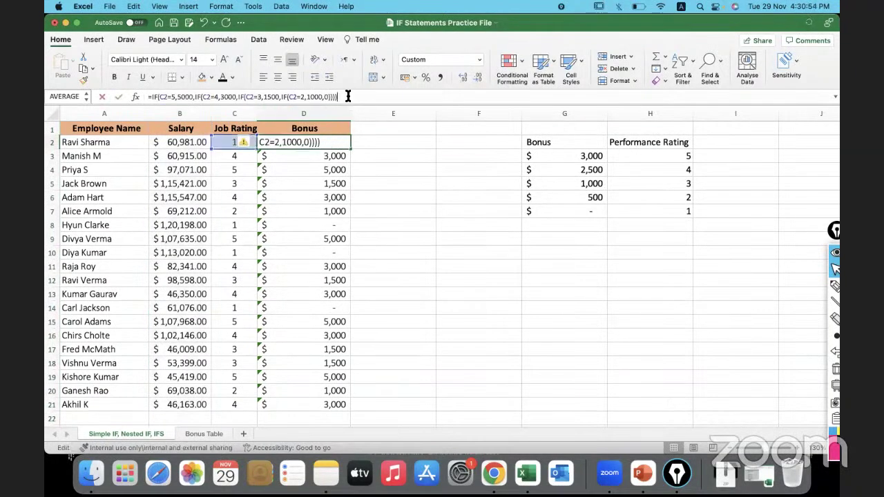
{"action": "left_click_drag", "start_coordinate": [347, 96], "coordinate": [129, 90]}
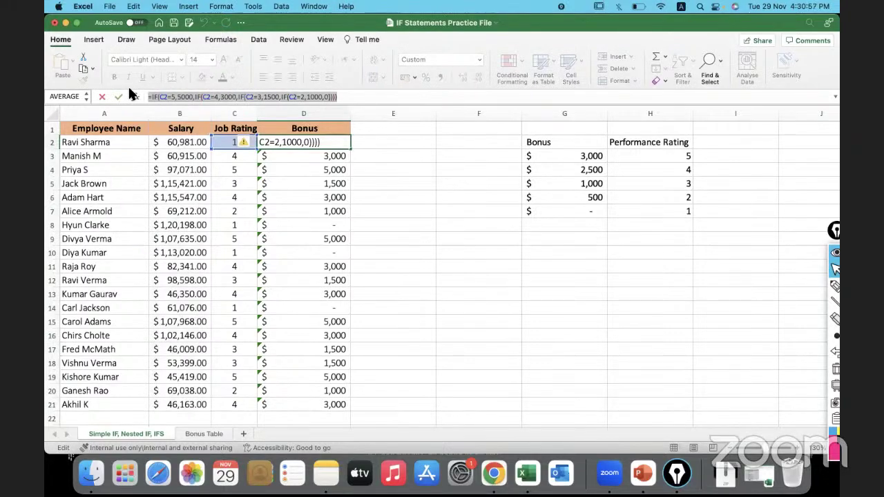
{"action": "key", "text": "BackSpace"}
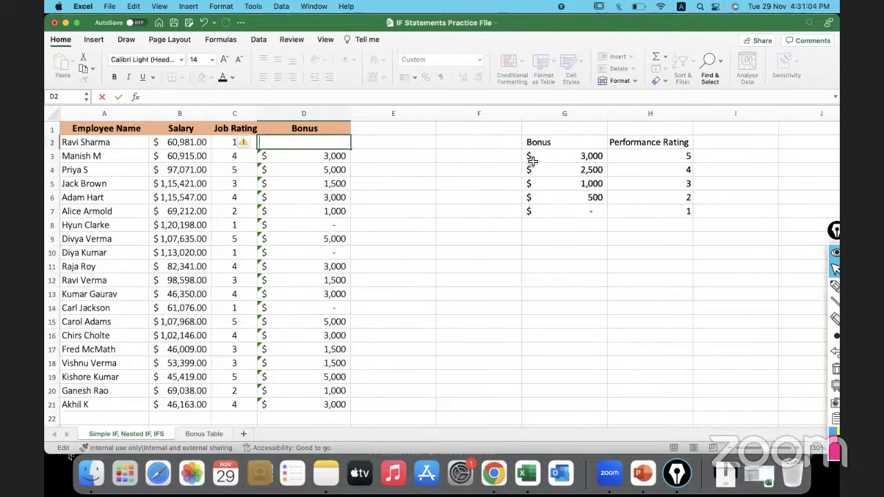
Step: Begin an IF formula in D2 that tests C2=5 and returns the bonus in G3 when true
{"action": "type", "text": "="}
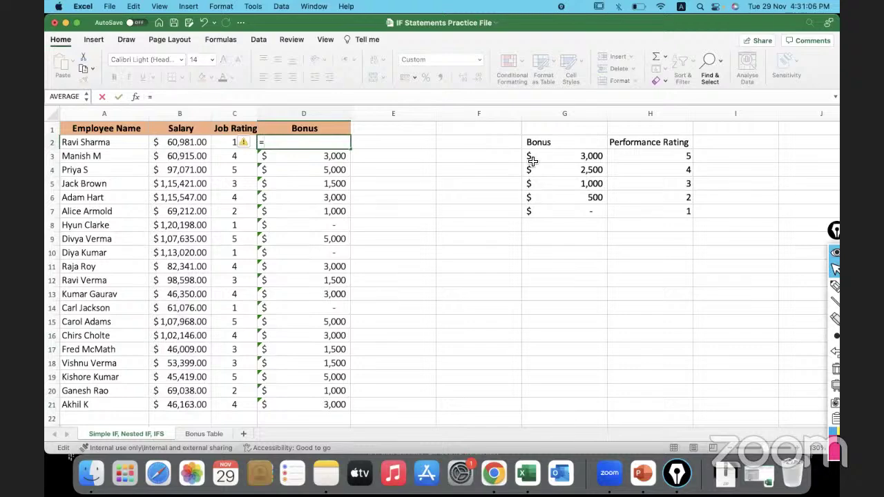
{"action": "type", "text": "if"}
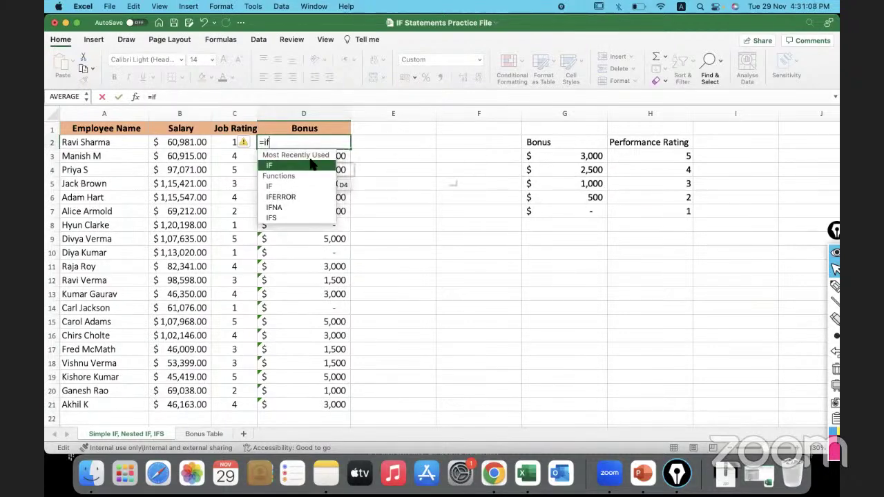
{"action": "double_click", "coordinate": [304, 164]}
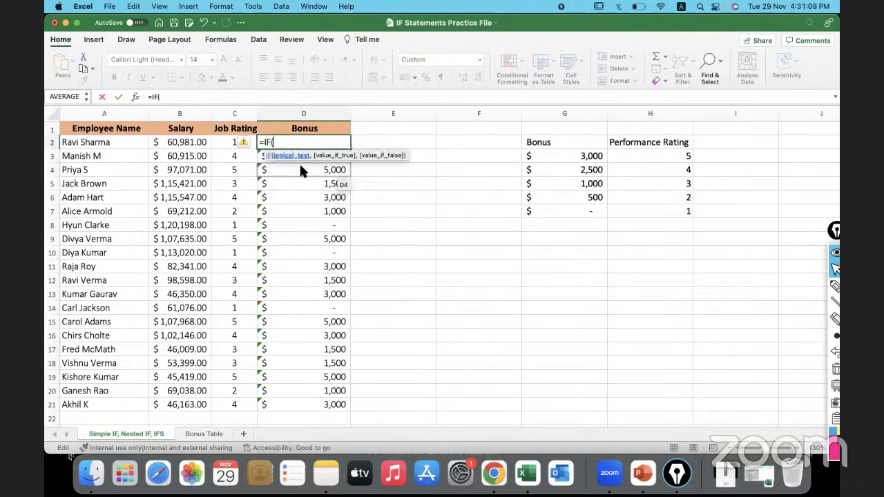
{"action": "left_click", "coordinate": [226, 143]}
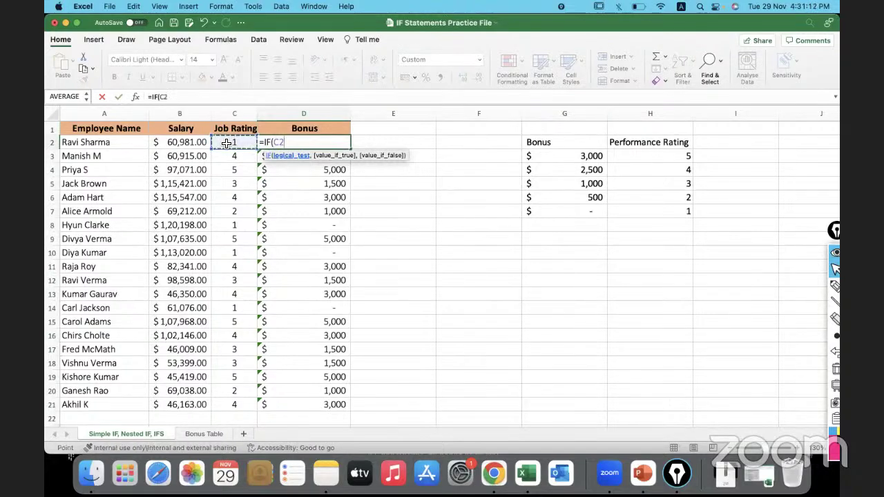
{"action": "type", "text": "="}
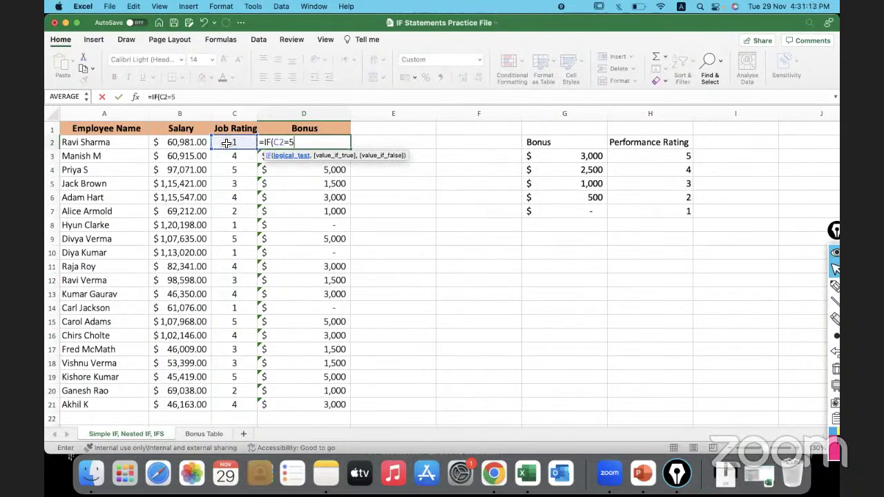
{"action": "type", "text": "5,"}
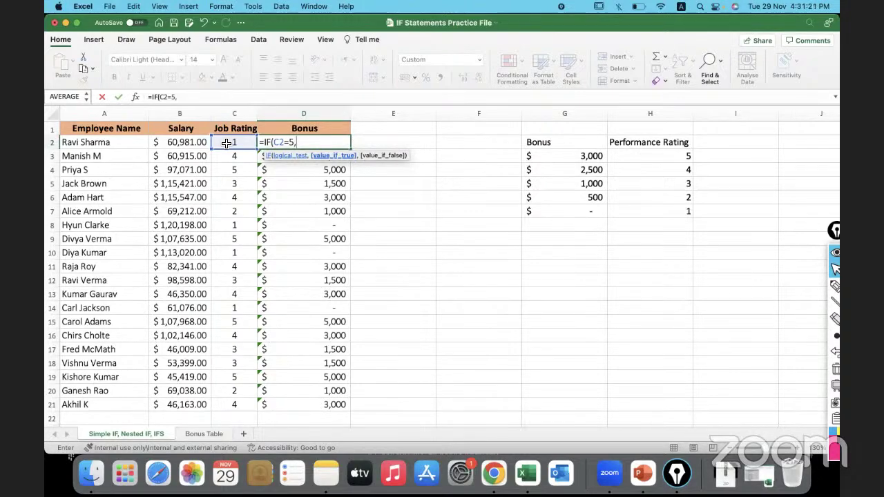
{"action": "left_click", "coordinate": [578, 157]}
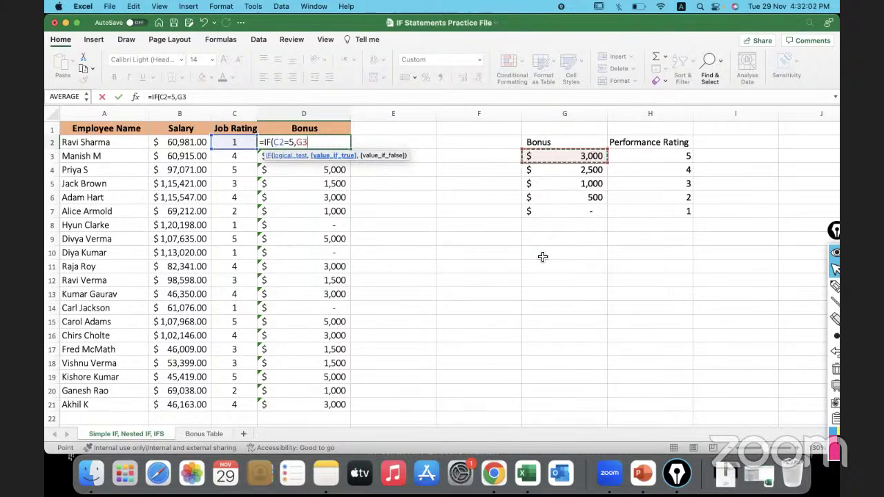
{"action": "type", "text": ","}
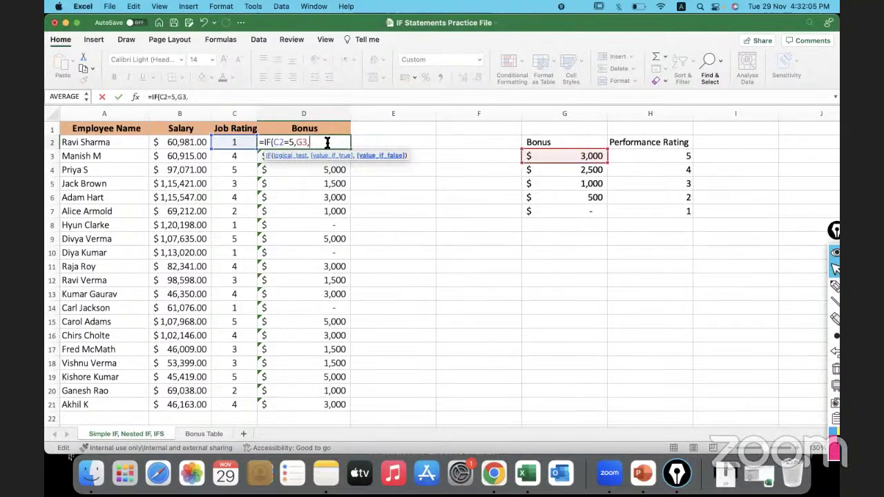
Step: Nest a second IF in the D2 formula that tests C2=4 and returns G4 when true
{"action": "type", "text": "if"}
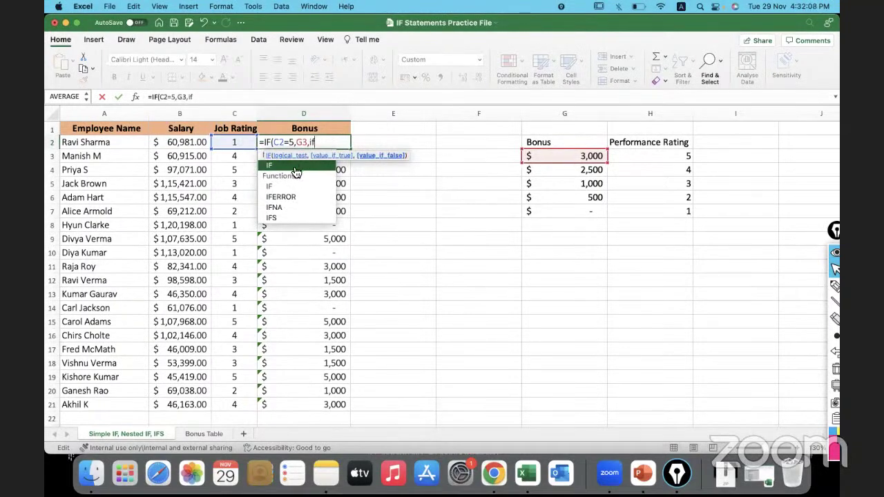
{"action": "double_click", "coordinate": [294, 168]}
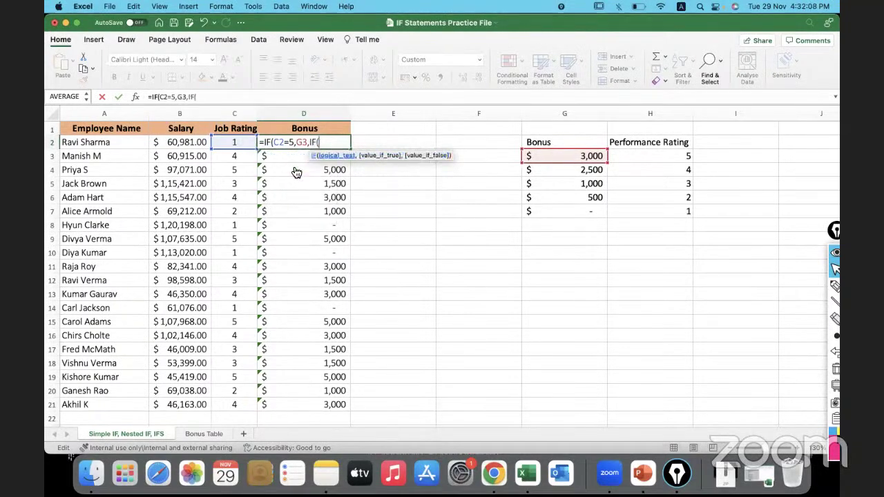
{"action": "left_click", "coordinate": [230, 144]}
{"action": "type", "text": "=4"}
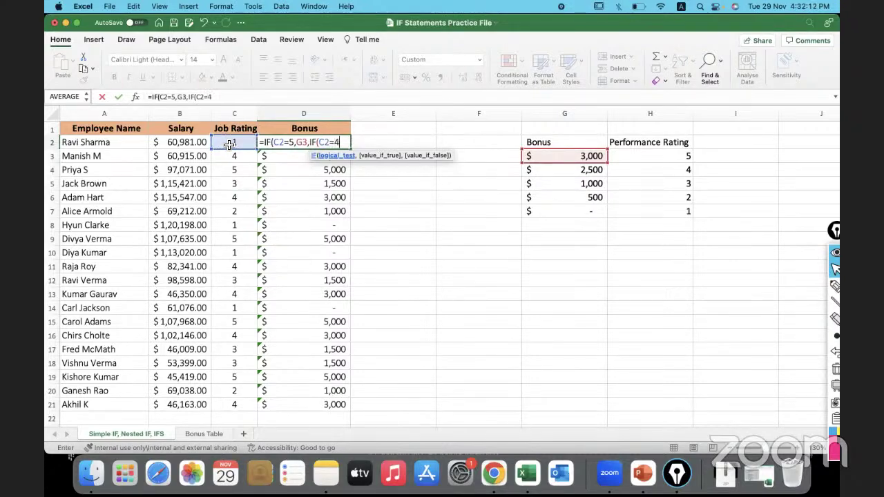
{"action": "type", "text": ","}
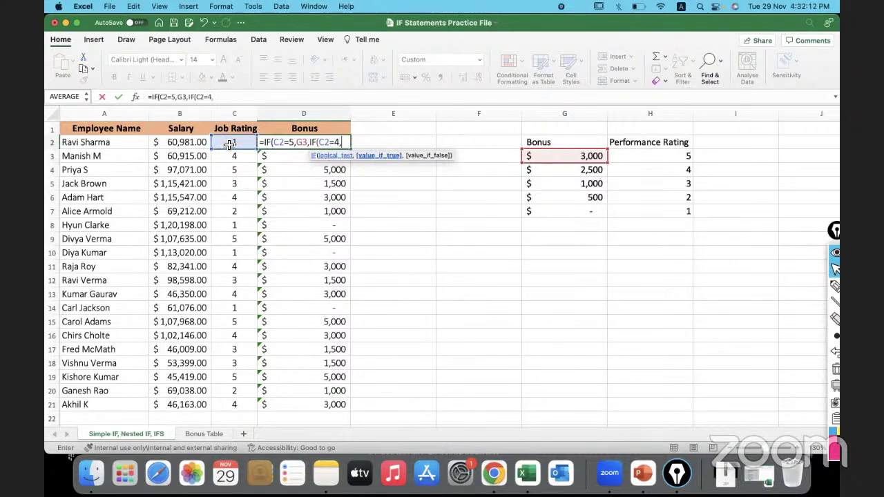
{"action": "left_click", "coordinate": [548, 172]}
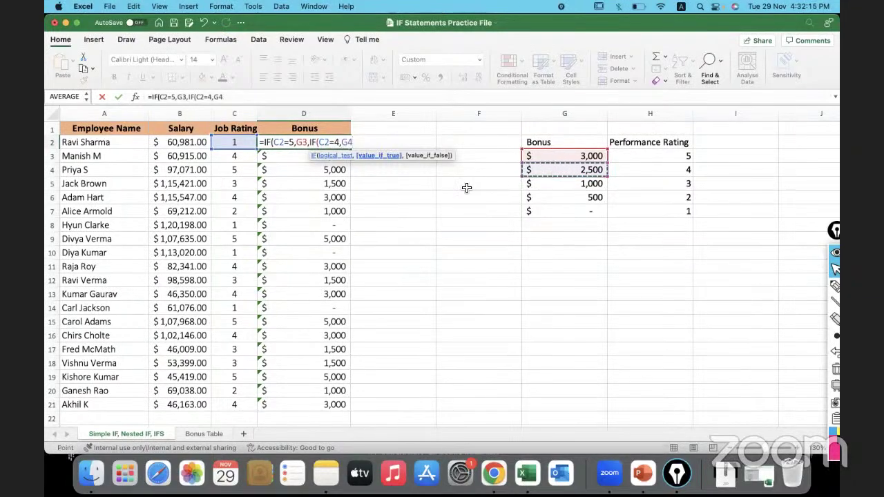
{"action": "type", "text": ","}
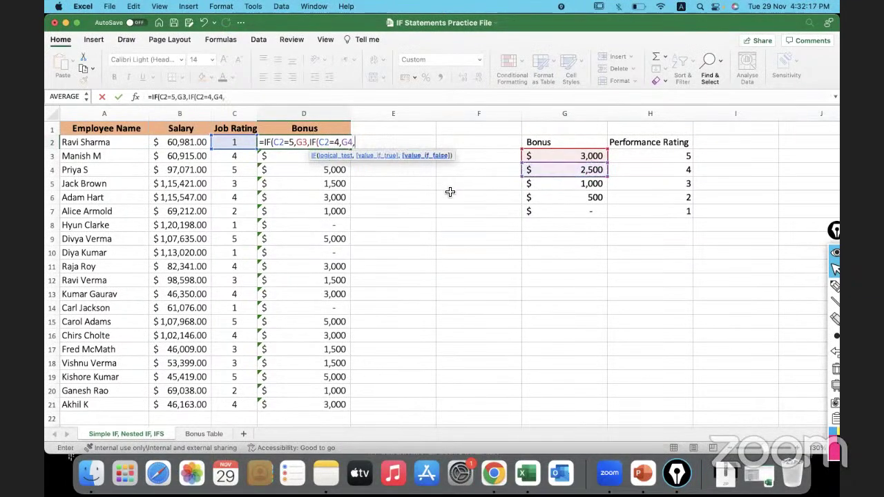
Step: Nest a third IF that returns G5 when C2=3, and insert a fourth IF as its value if false
{"action": "type", "text": "if"}
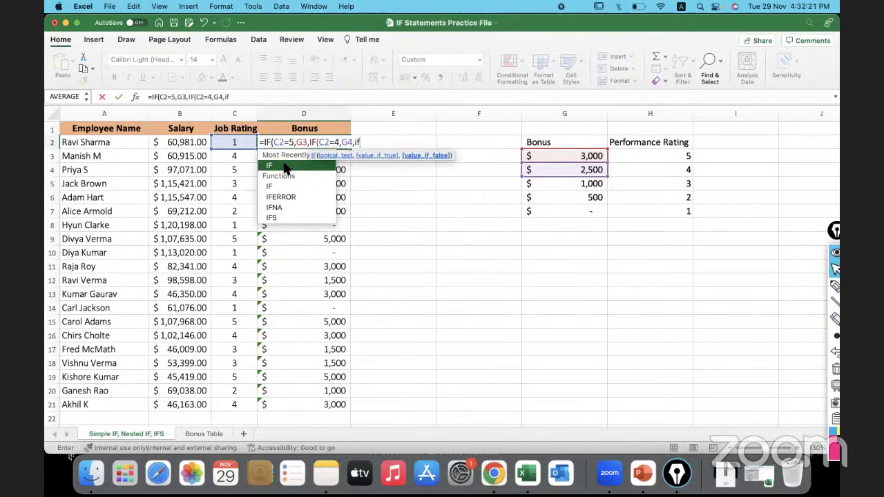
{"action": "double_click", "coordinate": [285, 166]}
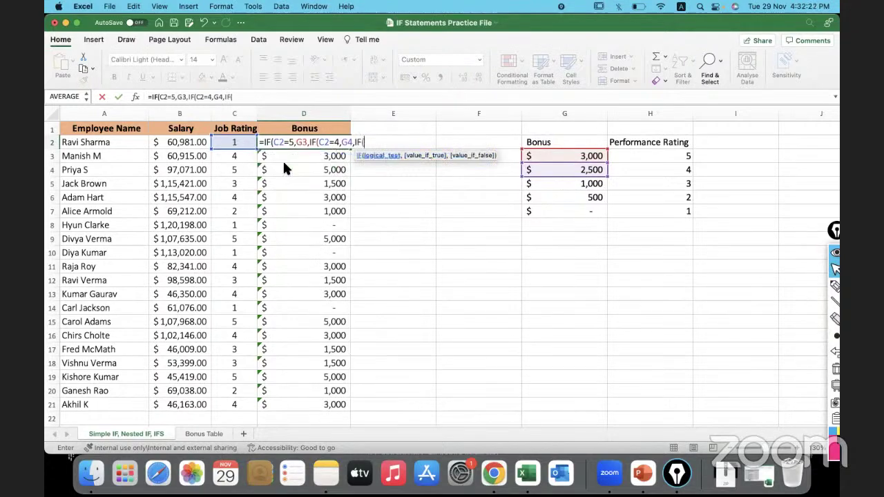
{"action": "left_click", "coordinate": [230, 141]}
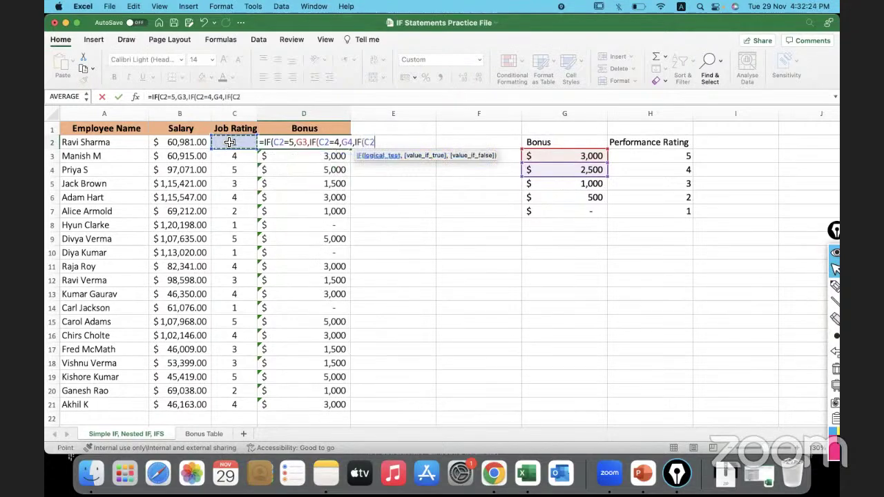
{"action": "type", "text": "="}
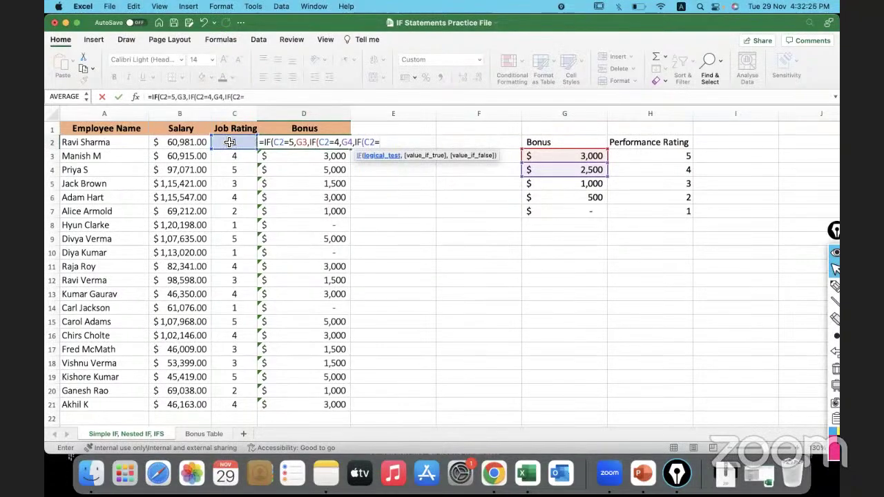
{"action": "type", "text": "3,"}
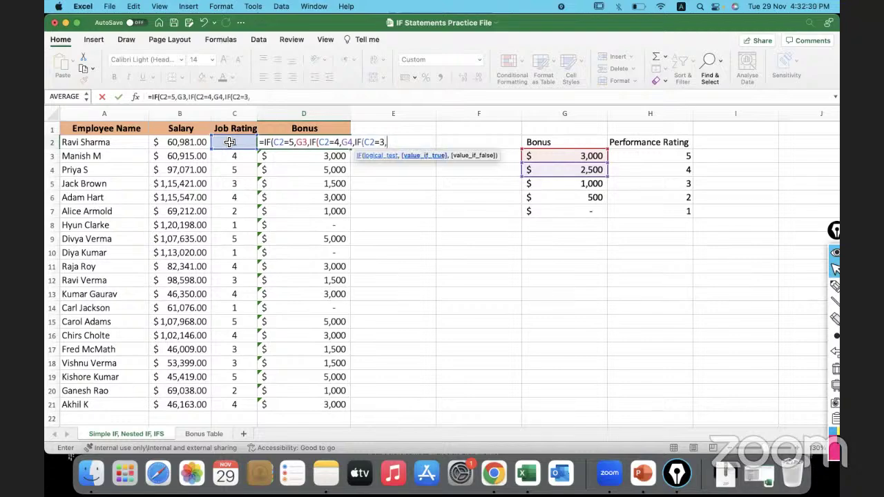
{"action": "left_click", "coordinate": [549, 185]}
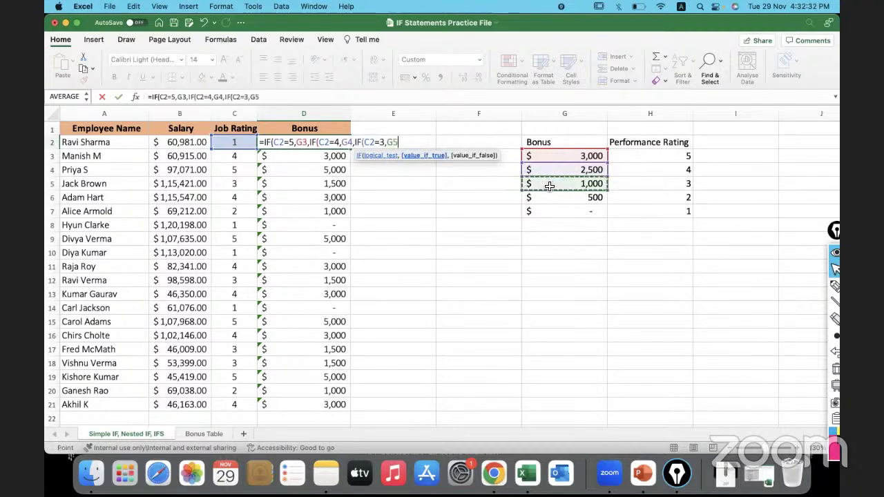
{"action": "type", "text": ","}
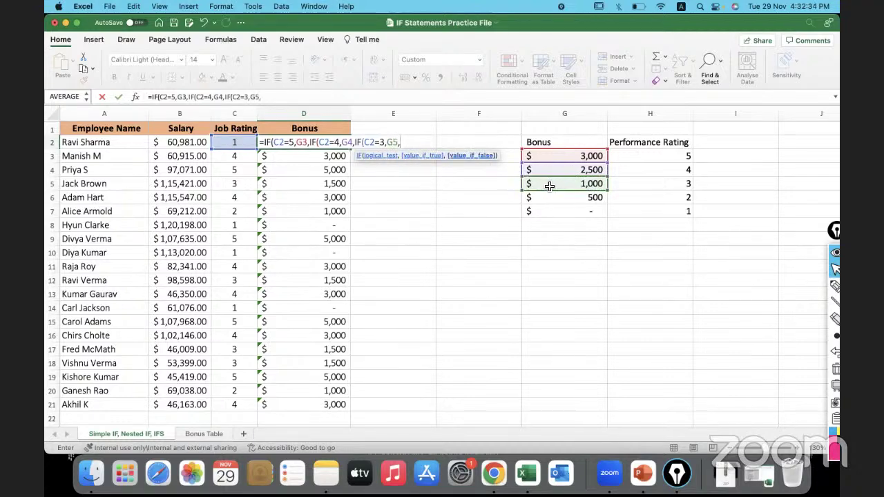
{"action": "type", "text": "if"}
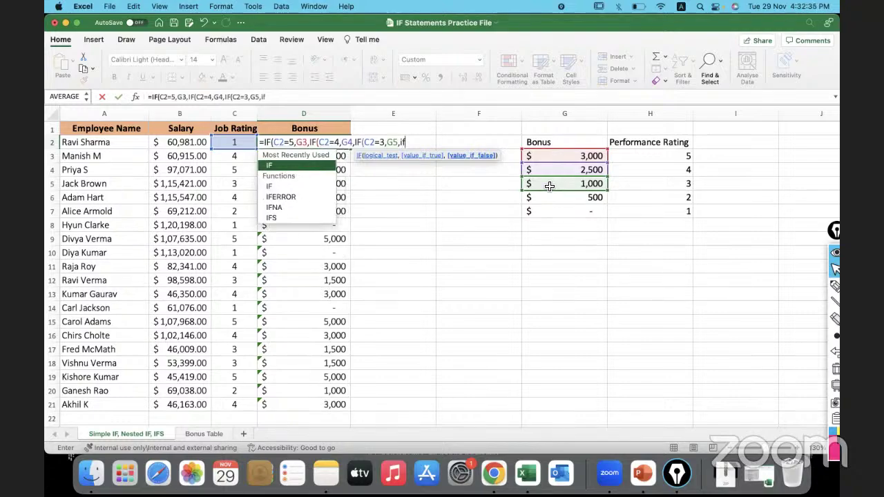
{"action": "double_click", "coordinate": [303, 167]}
{"action": "type", "text": "c"}
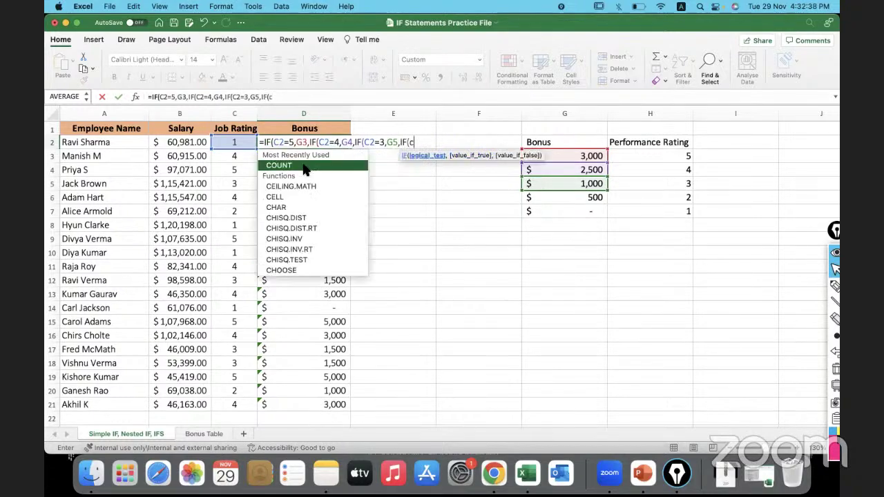
{"action": "double_click", "coordinate": [303, 166]}
{"action": "key", "text": "BackSpace"}
{"action": "key", "text": "BackSpace"}
{"action": "key", "text": "BackSpace"}
{"action": "key", "text": "BackSpace"}
{"action": "key", "text": "BackSpace"}
{"action": "key", "text": "BackSpace"}
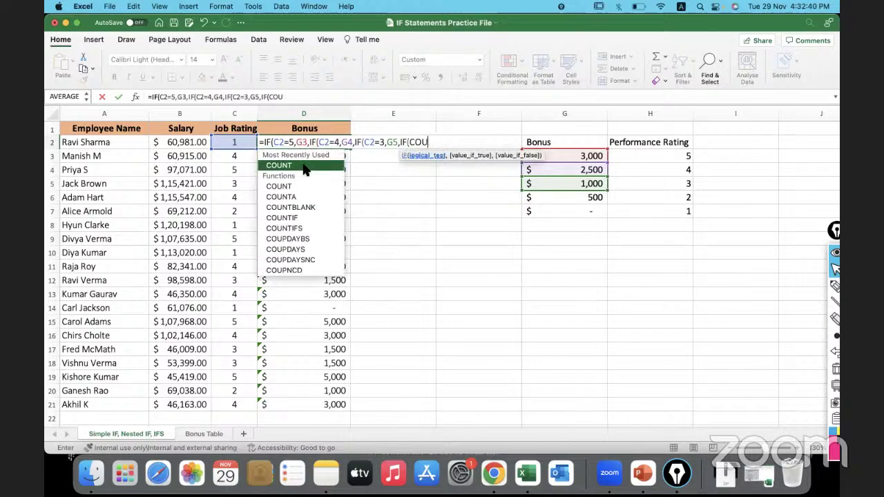
Step: Fill in the fourth IF of the D2 formula to test C2=2, returning G6 when true and G7 otherwise
{"action": "left_click", "coordinate": [230, 142]}
{"action": "type", "text": "="}
{"action": "type", "text": "2=2"}
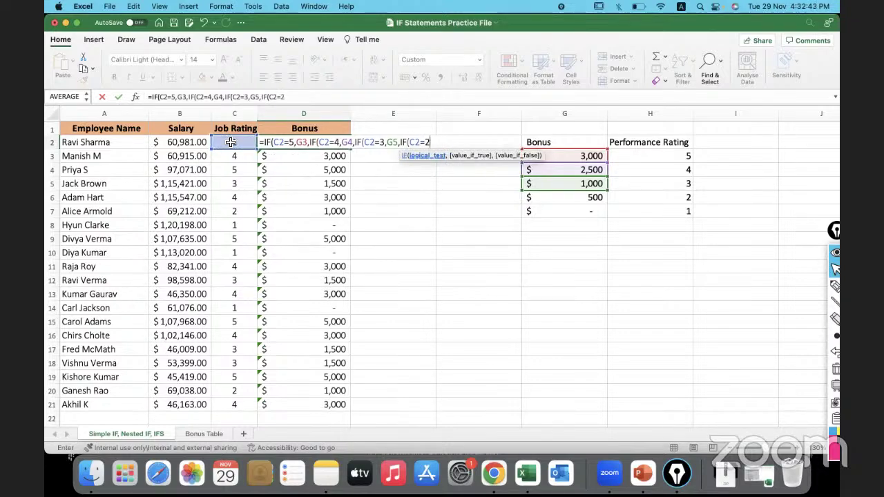
{"action": "type", "text": ","}
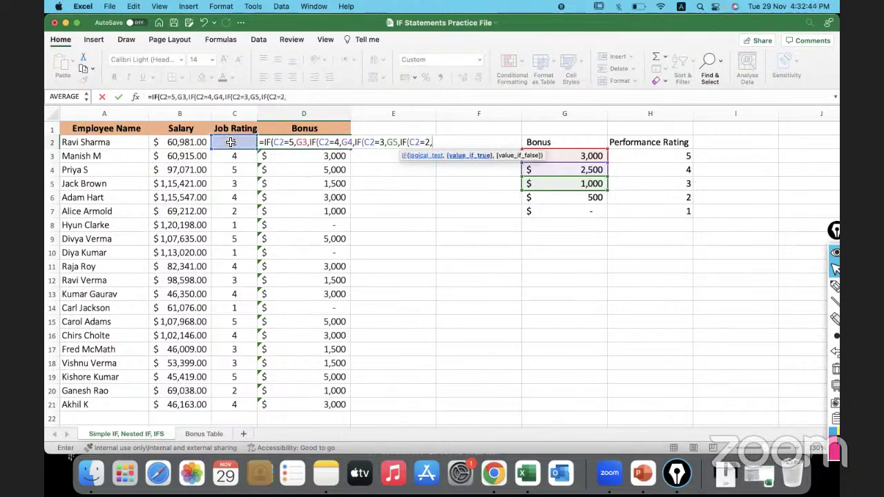
{"action": "left_click", "coordinate": [553, 201]}
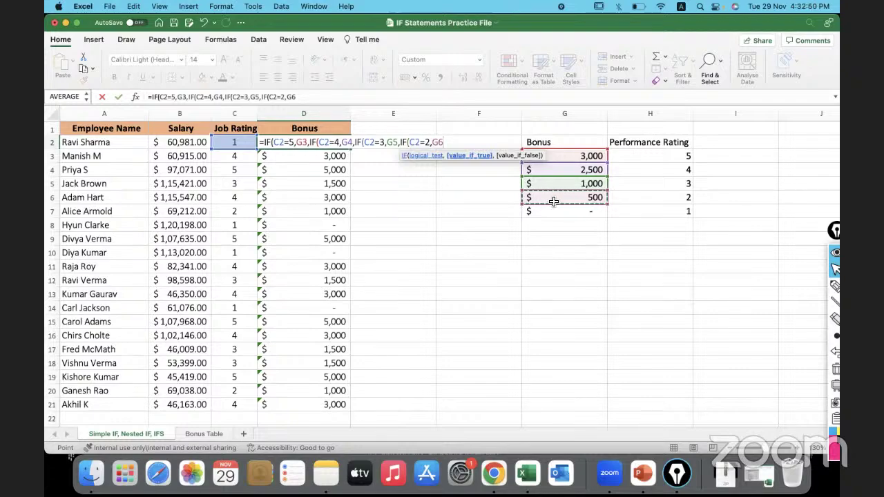
{"action": "type", "text": ","}
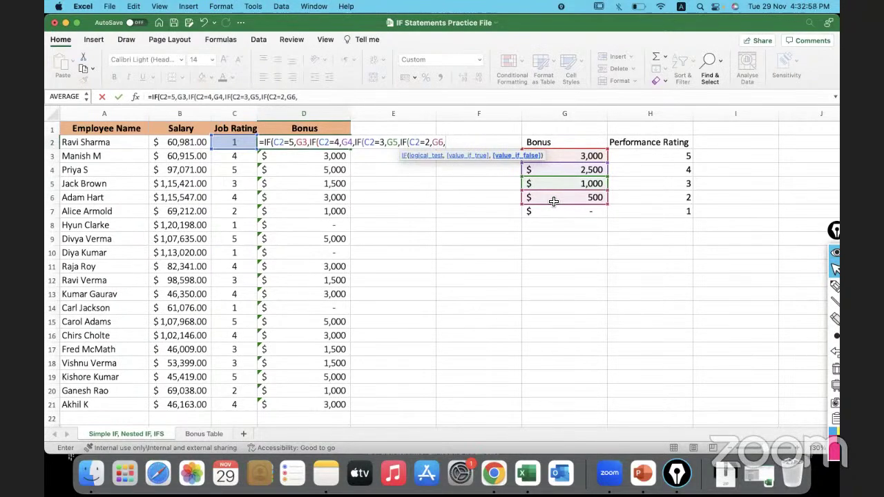
{"action": "left_click", "coordinate": [550, 213]}
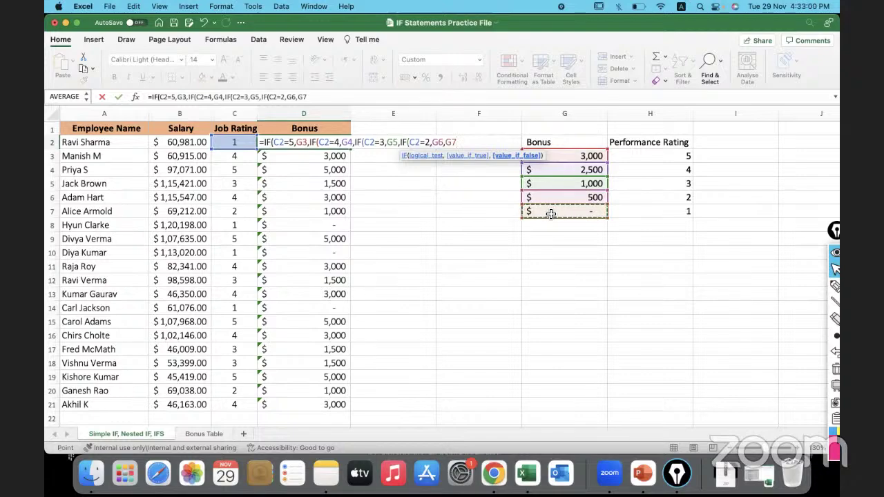
Step: Finish the nested IF formula in D2 with G7 as the final false value, closing all four IF functions
{"action": "type", "text": ","}
{"action": "type", "text": ")"}
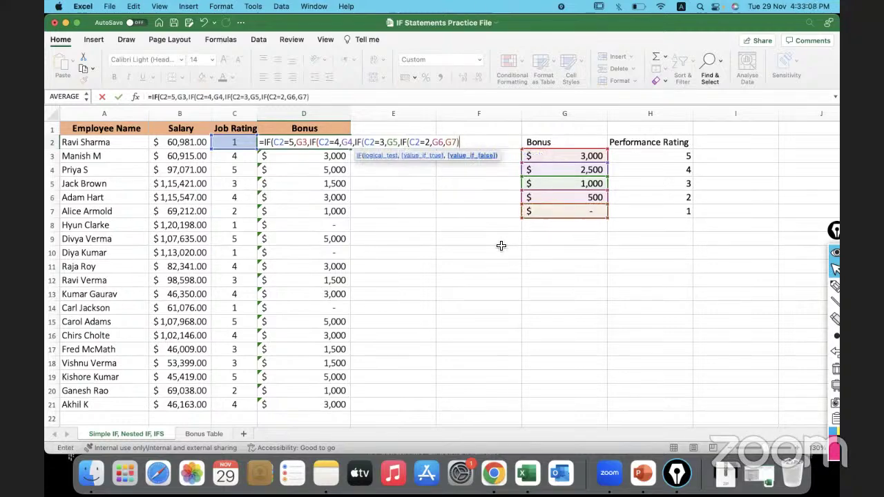
{"action": "type", "text": ")))"}
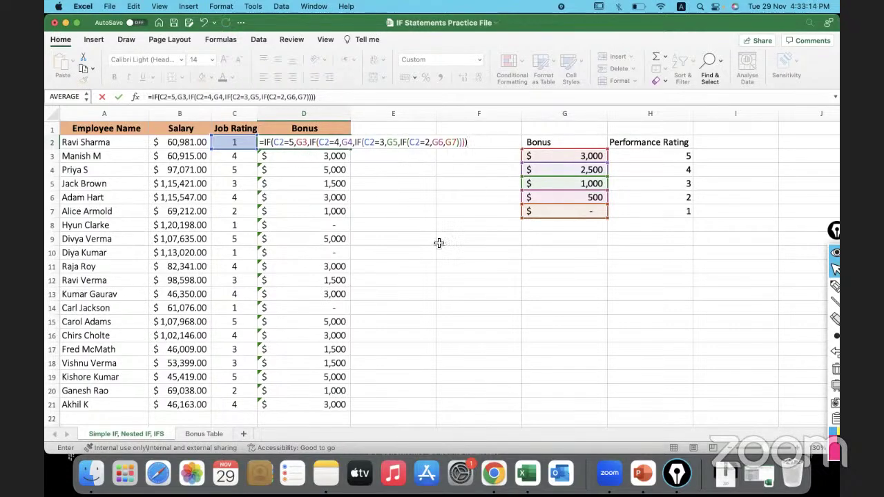
{"action": "key", "text": "Return"}
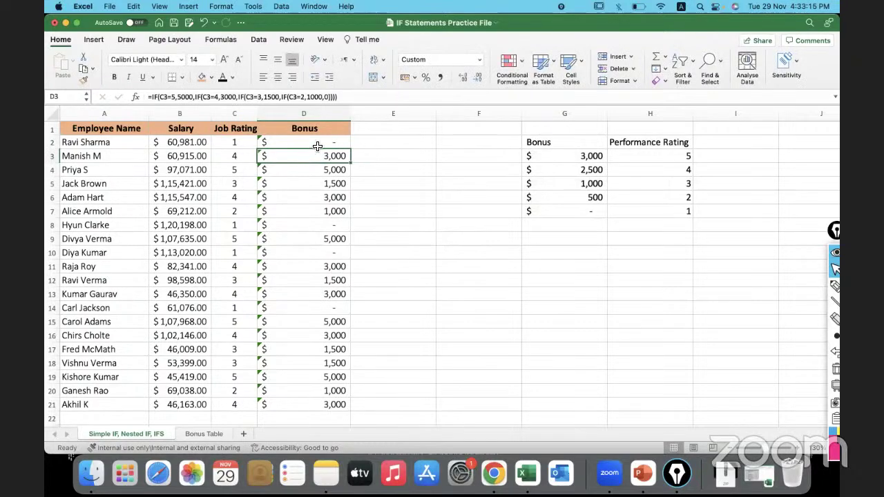
Step: Fill the nested IF formula with relative bonus references from D2 down the Bonus column to D21
{"action": "left_click", "coordinate": [317, 145]}
{"action": "left_click", "coordinate": [225, 147]}
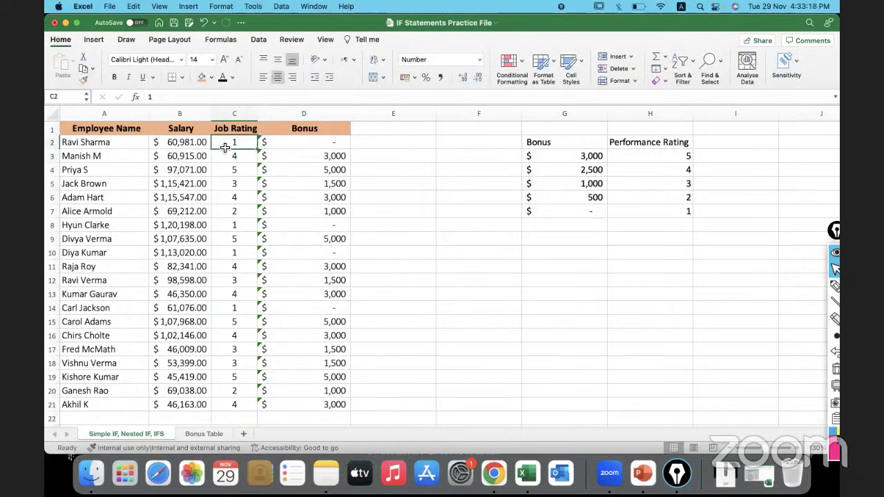
{"action": "left_click", "coordinate": [305, 146]}
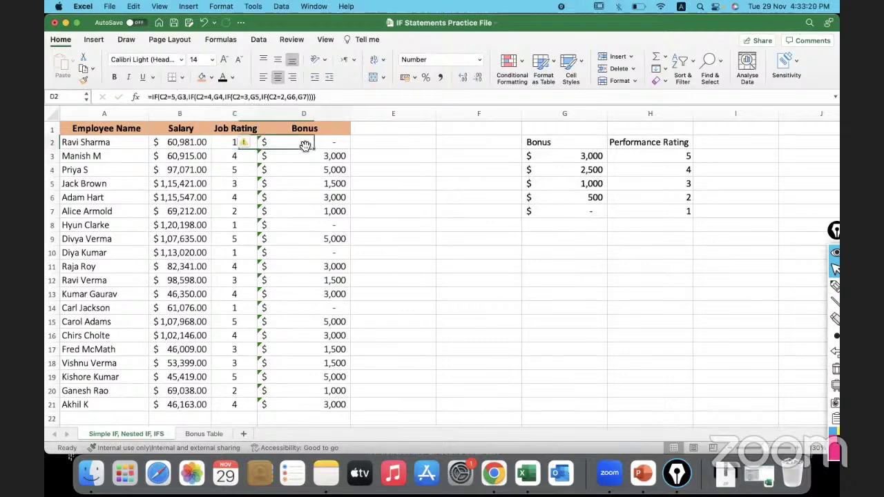
{"action": "double_click", "coordinate": [352, 150]}
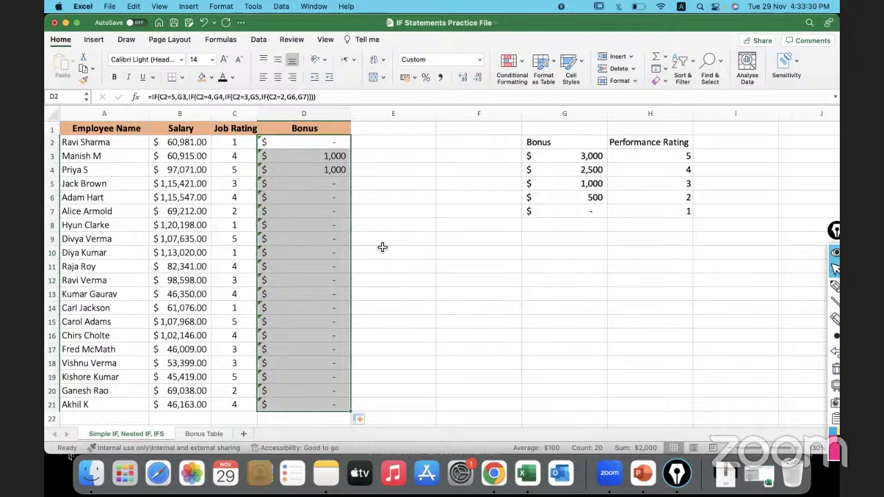
Step: Inspect the bonus-table references in D3's copied formula and compare them with those in the D2 formula
{"action": "left_click", "coordinate": [295, 159]}
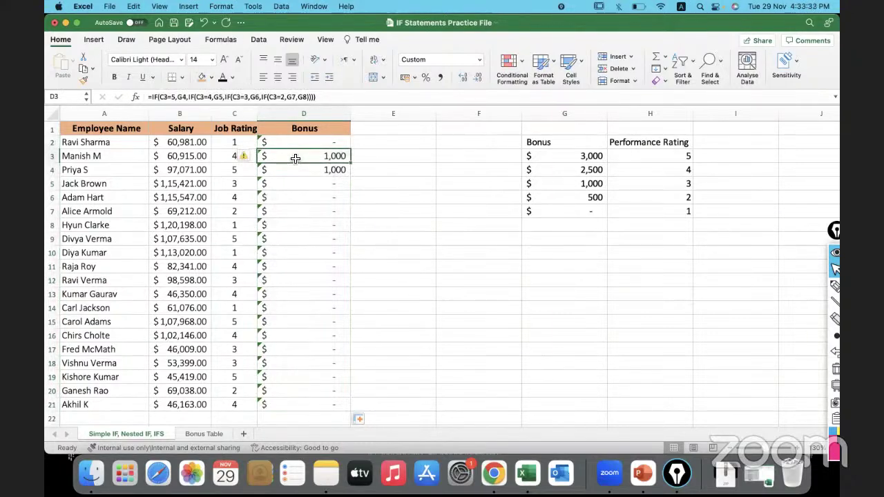
{"action": "double_click", "coordinate": [295, 159]}
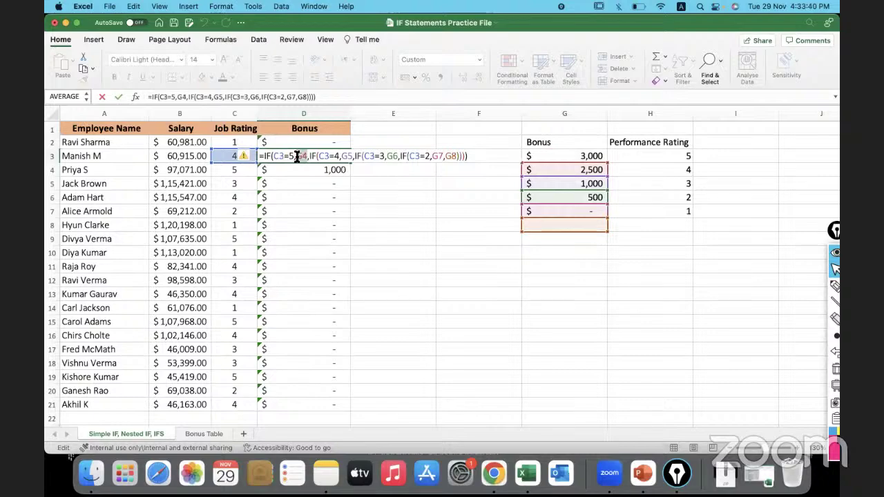
{"action": "double_click", "coordinate": [298, 156]}
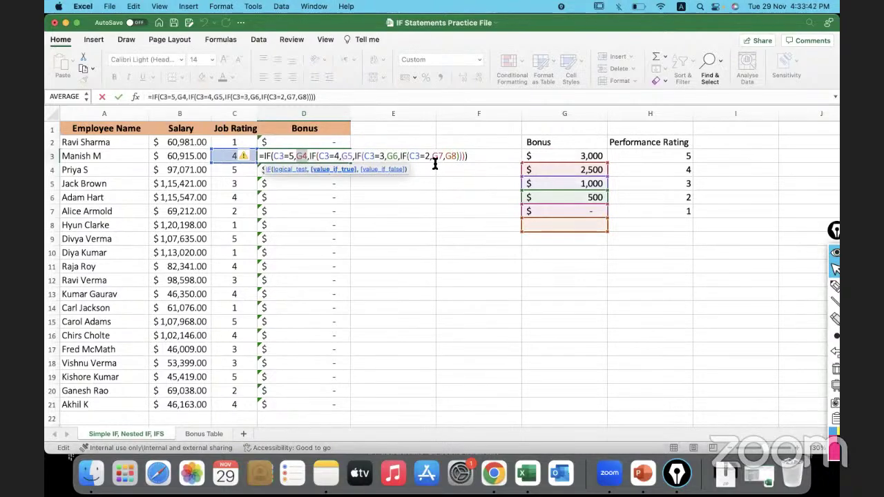
{"action": "key", "text": "Escape"}
{"action": "left_click", "coordinate": [327, 142]}
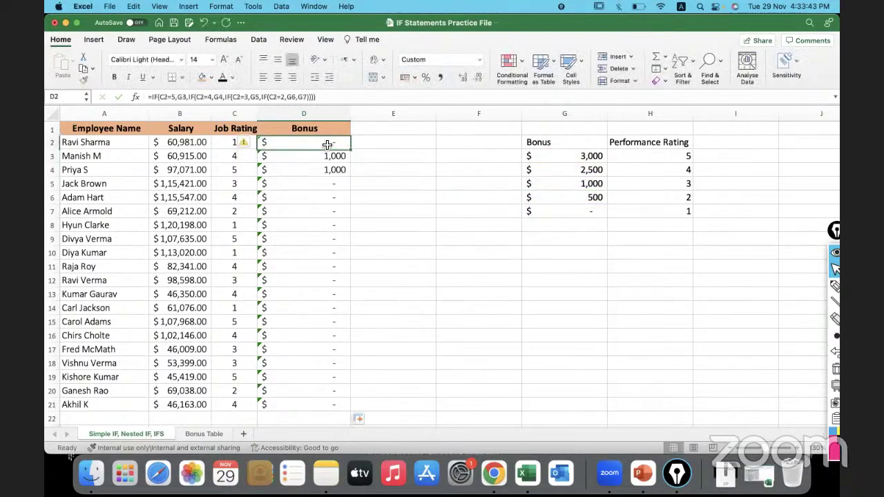
{"action": "double_click", "coordinate": [180, 97]}
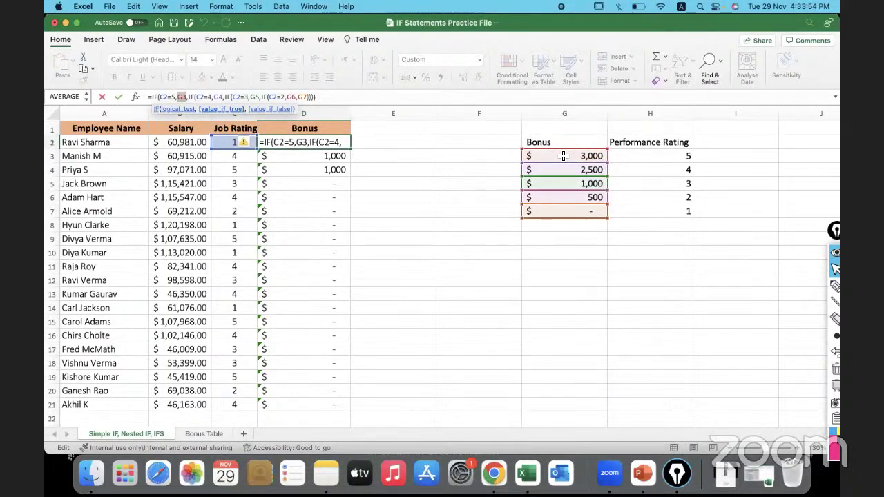
{"action": "key", "text": "Return"}
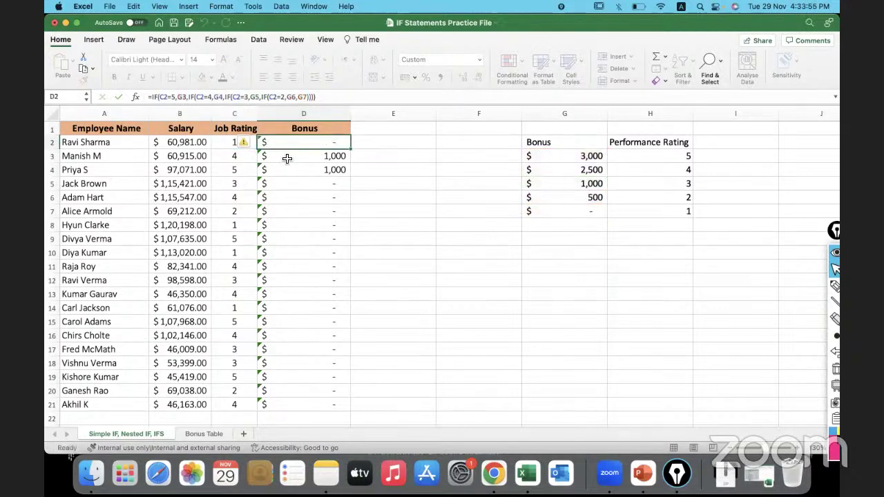
Step: Examine the first bonus reference in the D3 and D8 formulas to see how it shifts down the column
{"action": "left_click", "coordinate": [286, 158]}
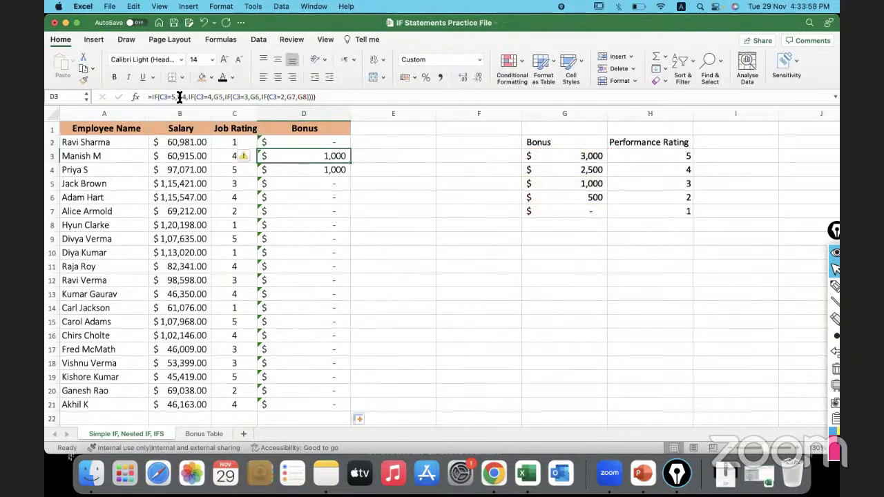
{"action": "left_click_drag", "start_coordinate": [176, 96], "coordinate": [187, 97]}
{"action": "left_click", "coordinate": [311, 225]}
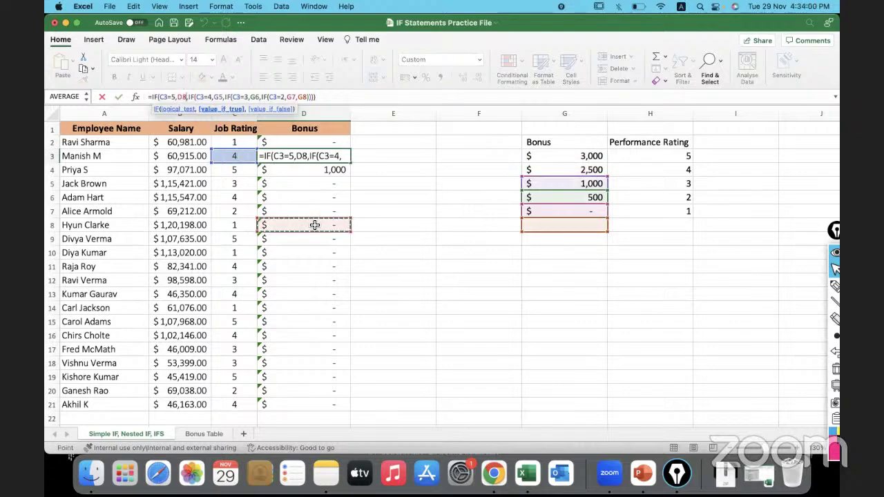
{"action": "key", "text": "Return"}
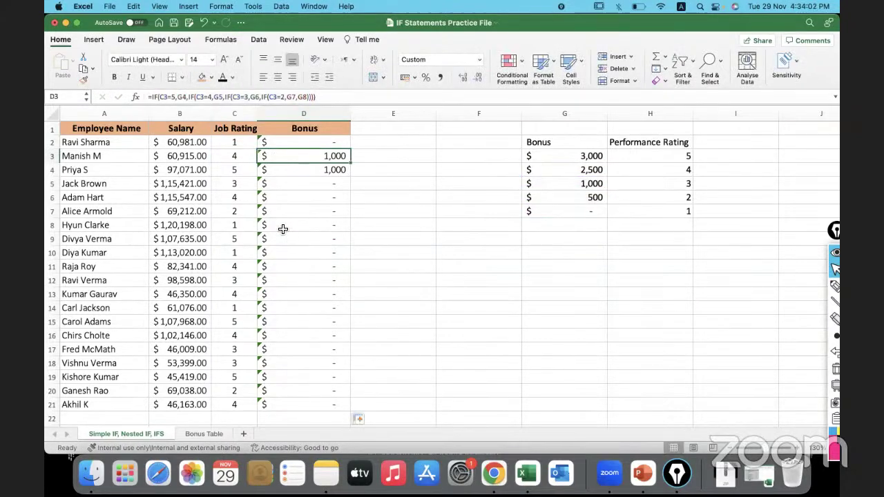
{"action": "left_click", "coordinate": [283, 228]}
{"action": "double_click", "coordinate": [177, 97]}
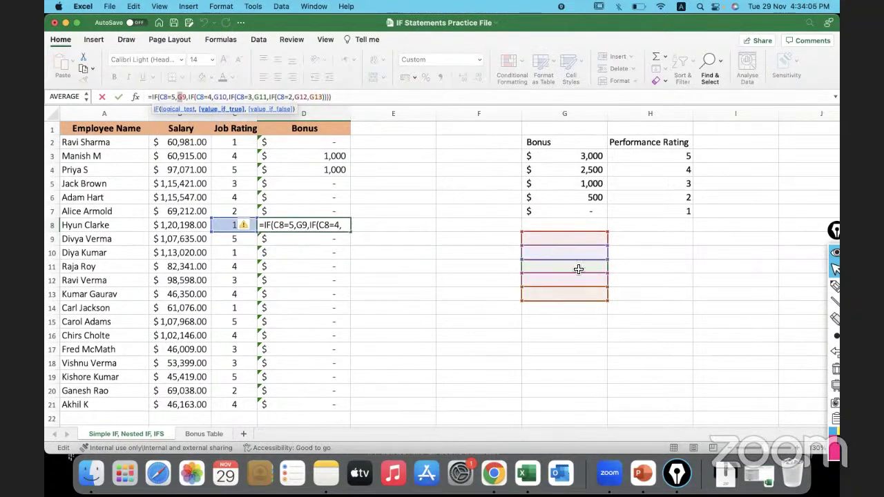
{"action": "key", "text": "Escape"}
{"action": "left_click", "coordinate": [434, 252]}
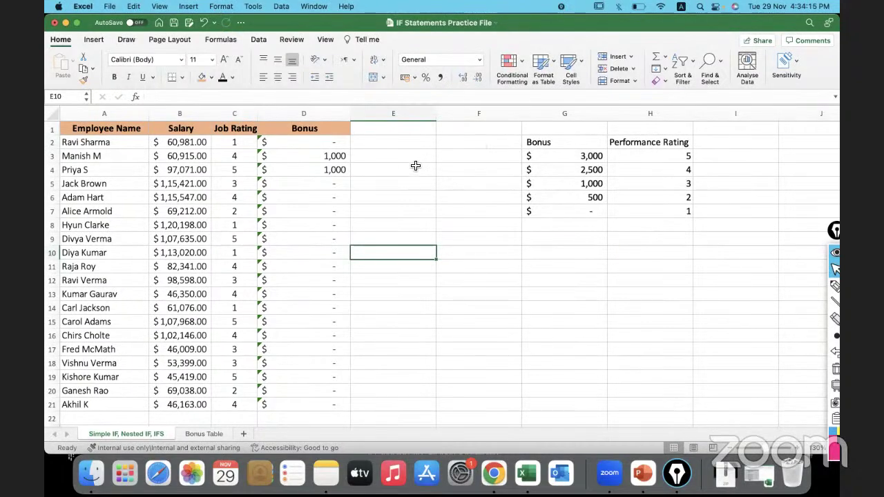
Step: In the D2 formula, make the references for ratings 5 and 4 absolute as $G$3 and $G$4
{"action": "left_click", "coordinate": [312, 146]}
{"action": "left_click", "coordinate": [572, 156]}
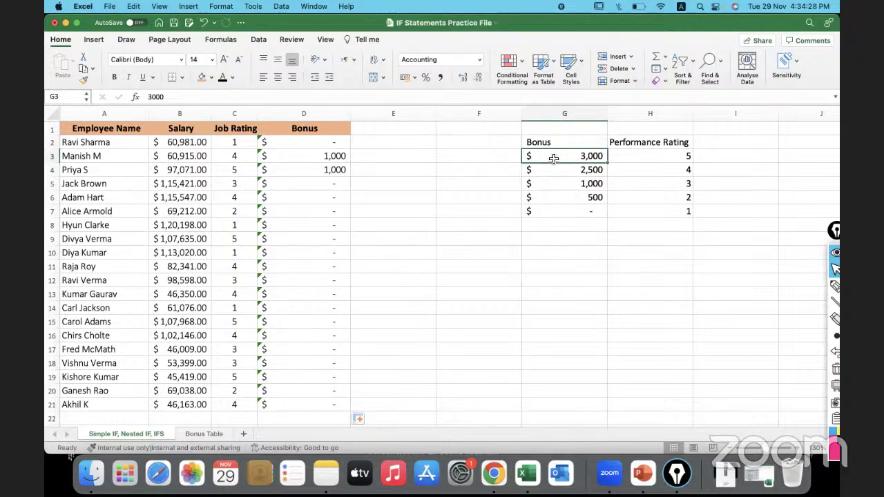
{"action": "left_click", "coordinate": [306, 140]}
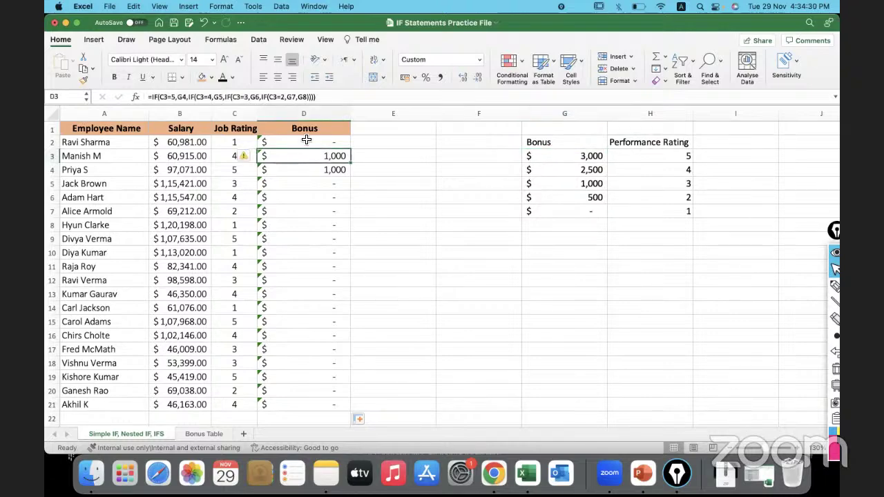
{"action": "left_click", "coordinate": [183, 97]}
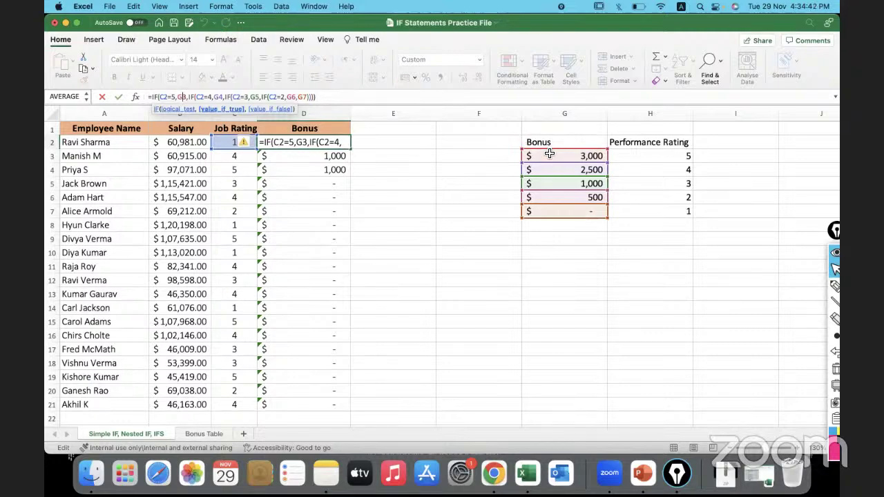
{"action": "key", "text": "F4"}
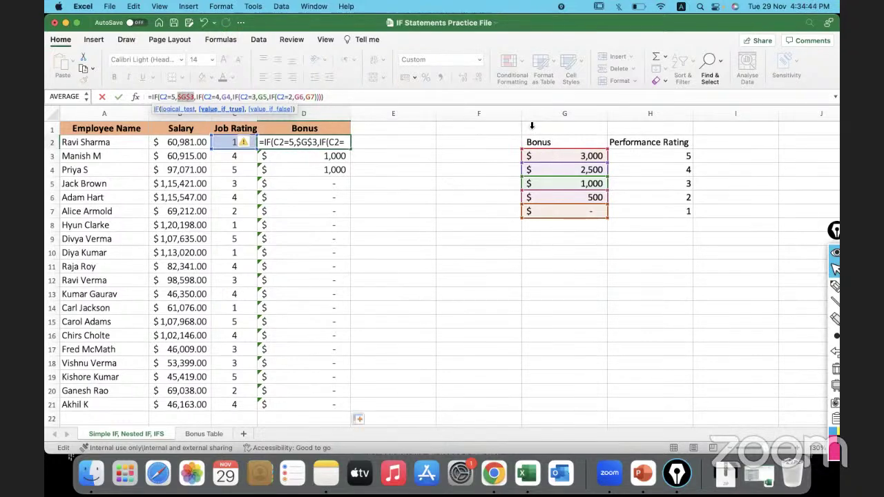
{"action": "left_click", "coordinate": [224, 95]}
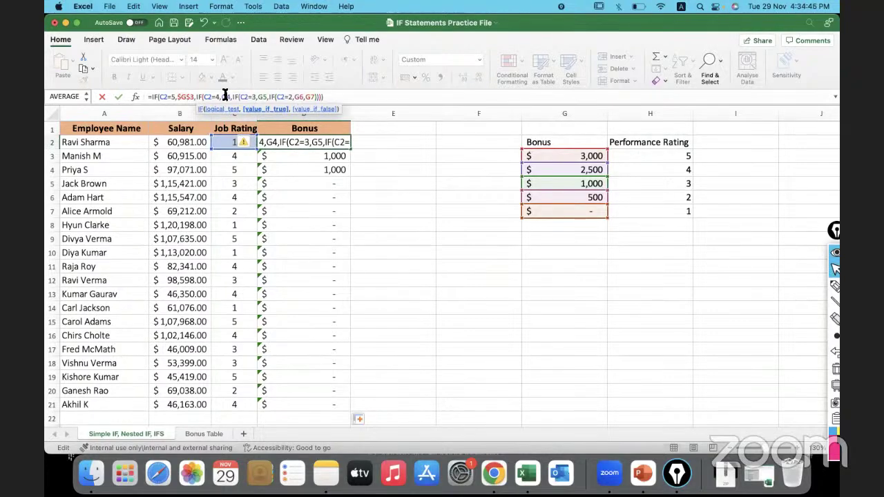
{"action": "key", "text": "F4"}
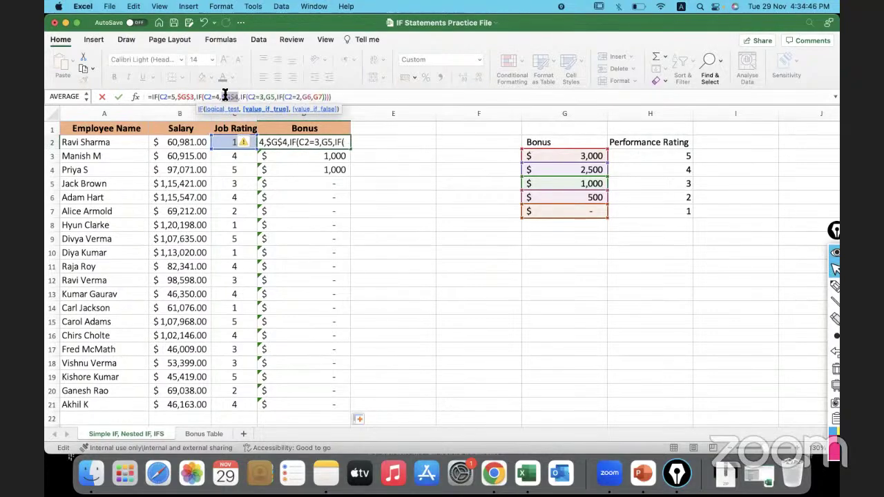
Step: Make the remaining bonus references in the D2 formula absolute as $G$5, $G$6 and $G$7, and commit the formula
{"action": "left_click", "coordinate": [269, 97]}
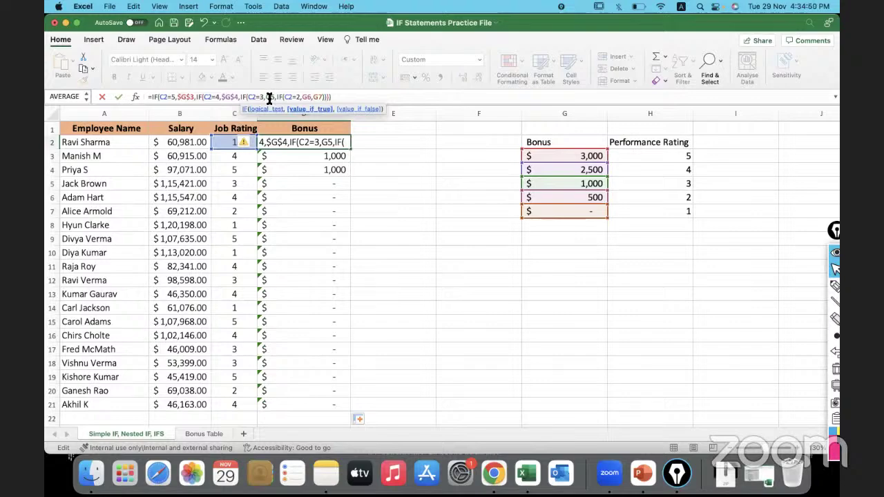
{"action": "key", "text": "F4"}
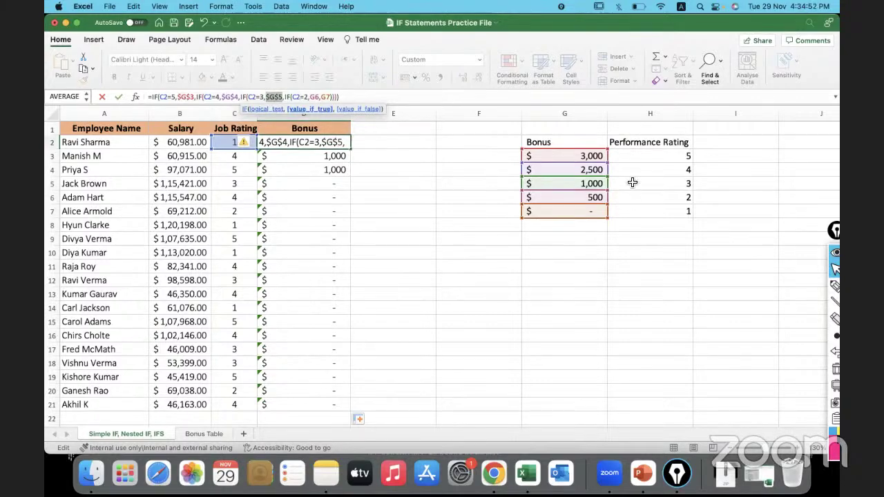
{"action": "left_click", "coordinate": [314, 96]}
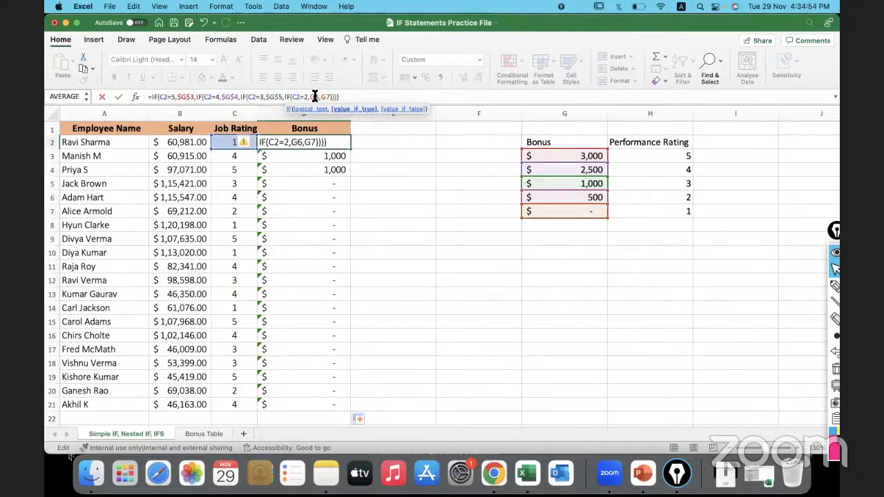
{"action": "key", "text": "F4"}
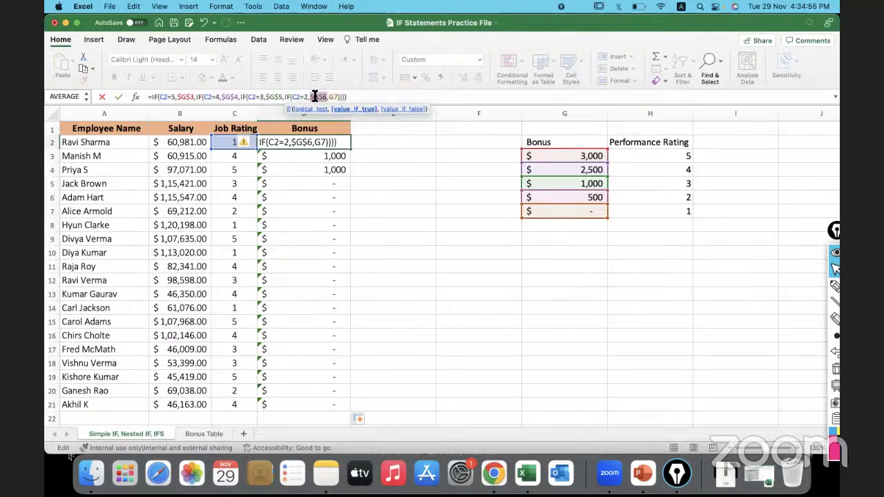
{"action": "left_click", "coordinate": [335, 97]}
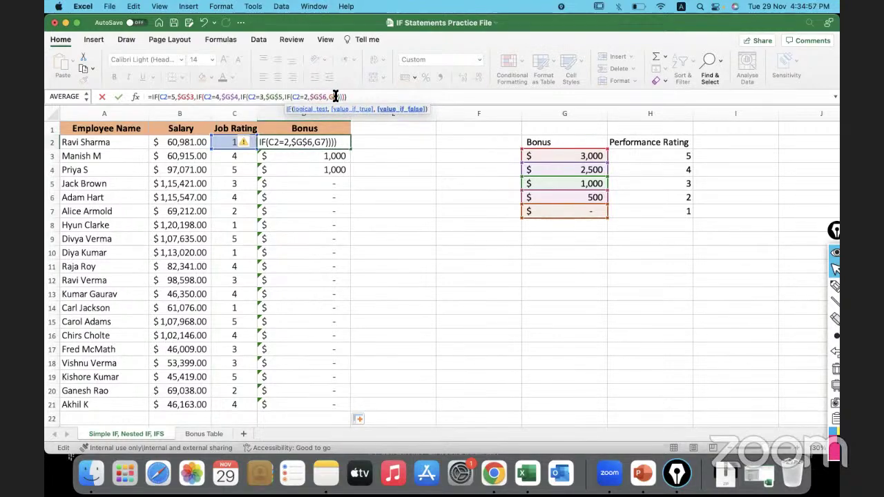
{"action": "key", "text": "F4"}
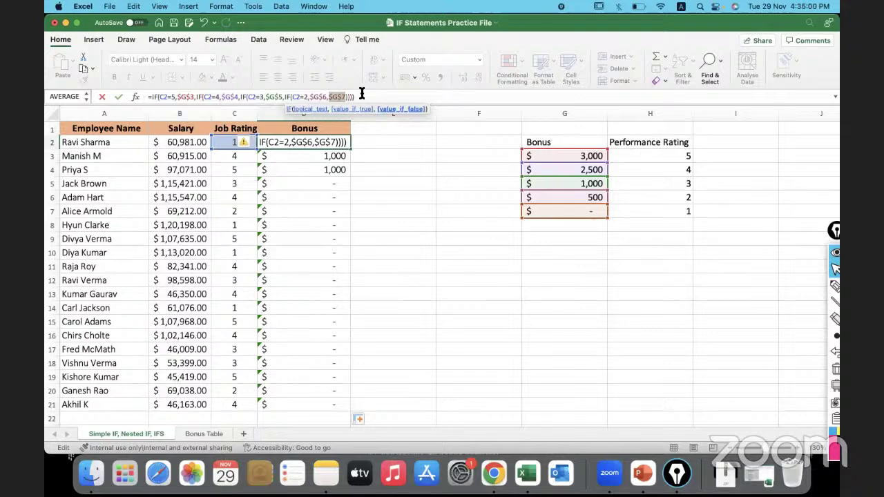
{"action": "left_click", "coordinate": [361, 96]}
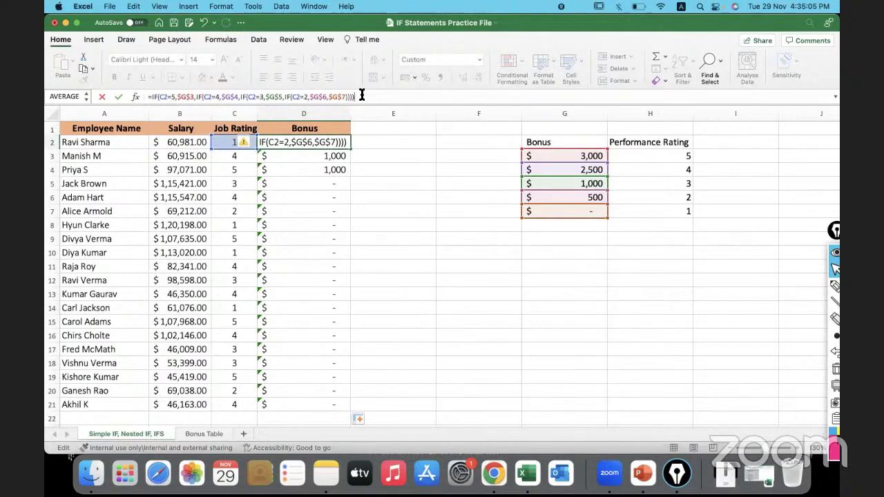
{"action": "key", "text": "Return"}
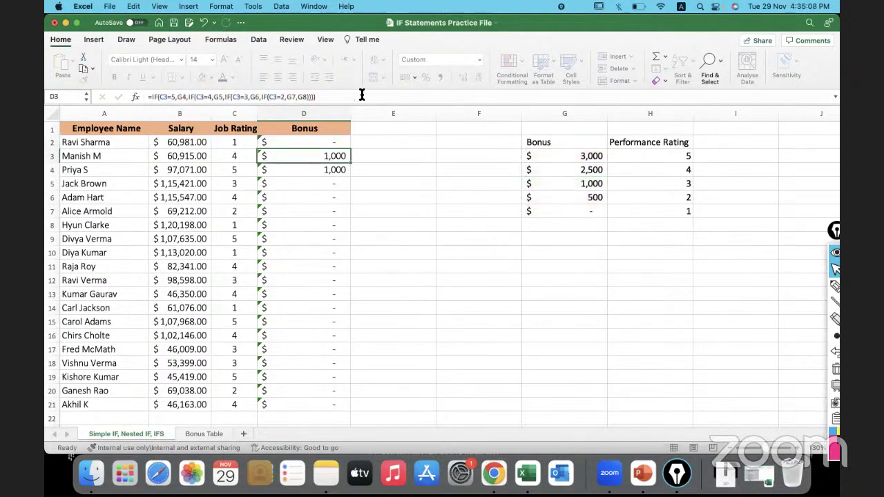
Step: Fill the D2 formula with absolute references down to D21 and check the copied formulas in D3 through D6
{"action": "left_click", "coordinate": [338, 144]}
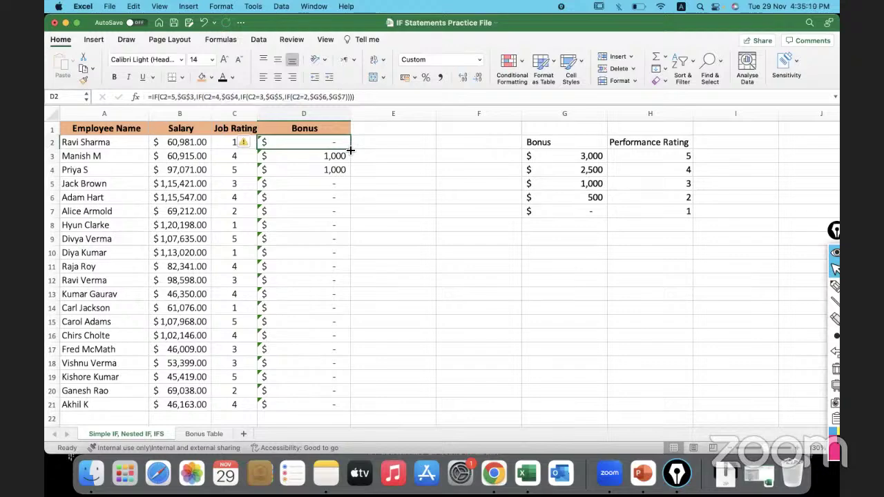
{"action": "double_click", "coordinate": [350, 149]}
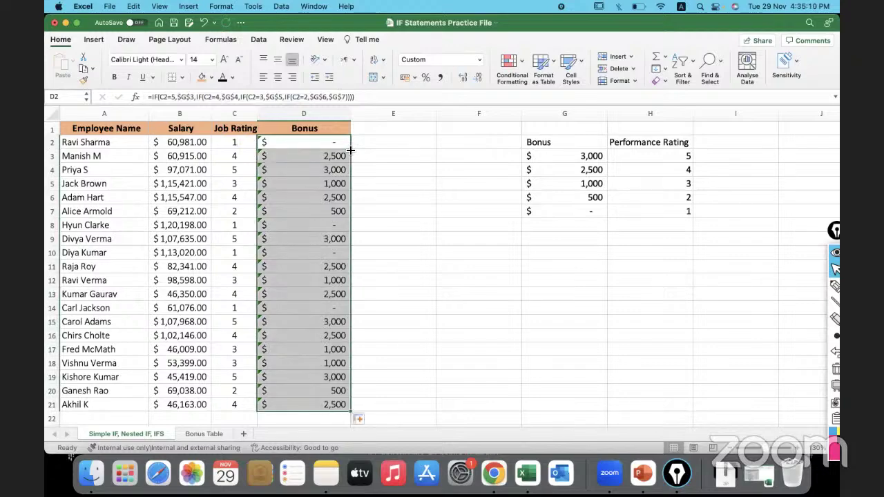
{"action": "left_click", "coordinate": [417, 308]}
{"action": "left_click", "coordinate": [301, 154]}
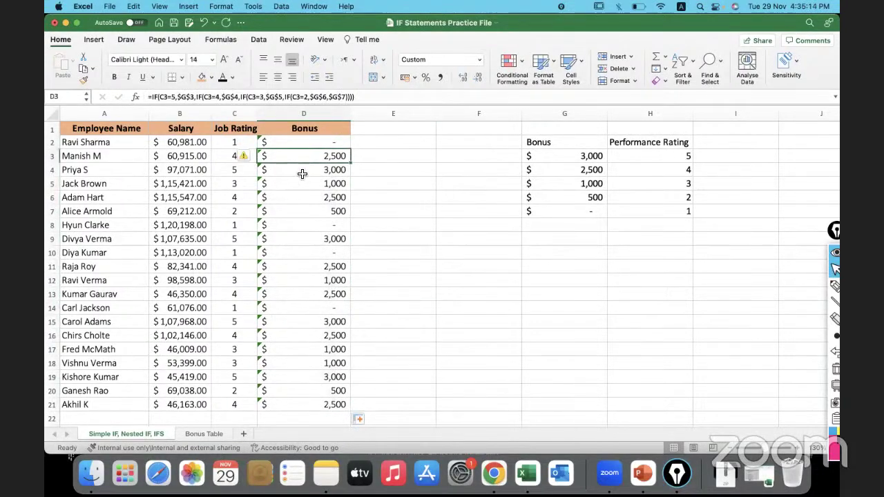
{"action": "left_click", "coordinate": [303, 172]}
{"action": "left_click", "coordinate": [301, 183]}
{"action": "left_click", "coordinate": [302, 198]}
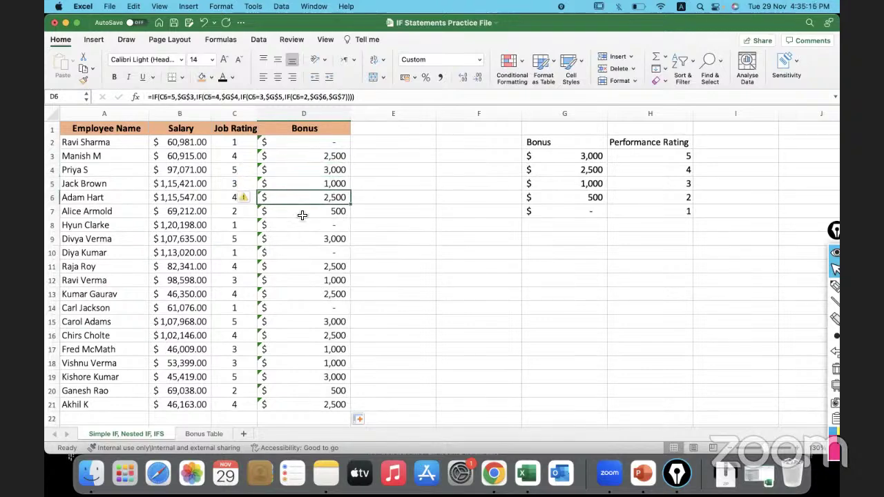
Step: Check the copied formula in D7 against the bonus value in G3 and review the nested IF formula in D2
{"action": "left_click", "coordinate": [301, 214]}
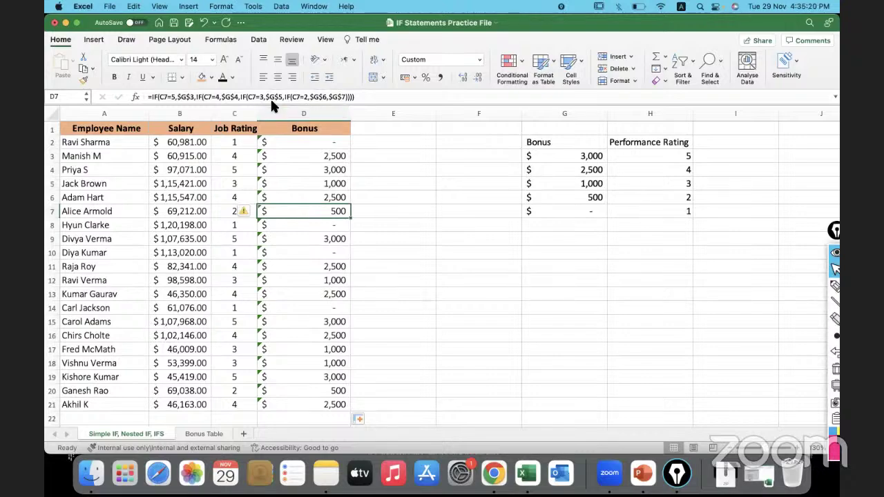
{"action": "left_click", "coordinate": [546, 157]}
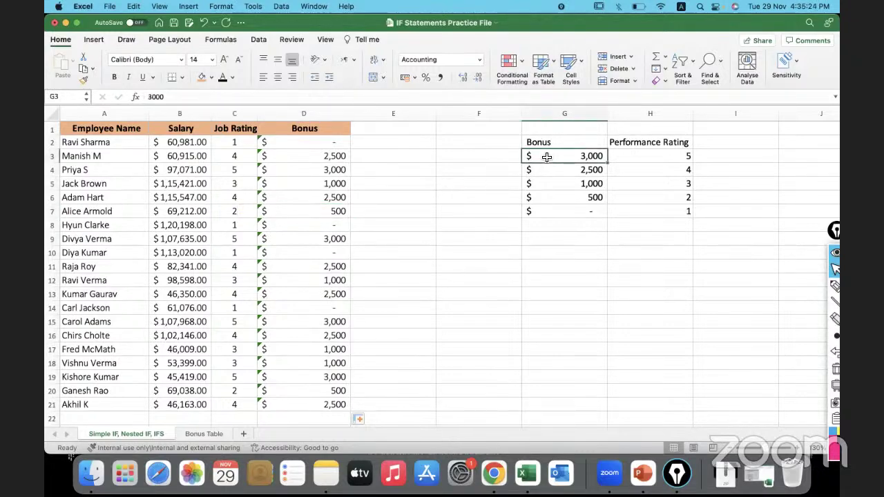
{"action": "left_click", "coordinate": [427, 243]}
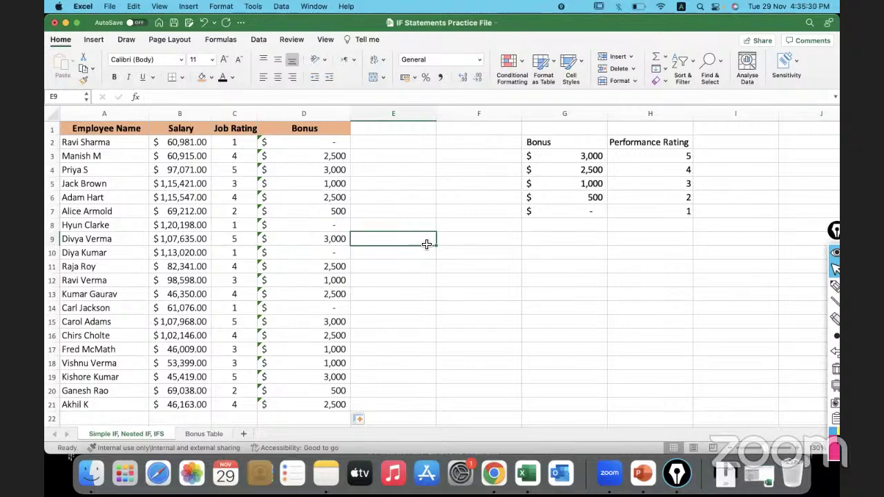
{"action": "left_click", "coordinate": [290, 143]}
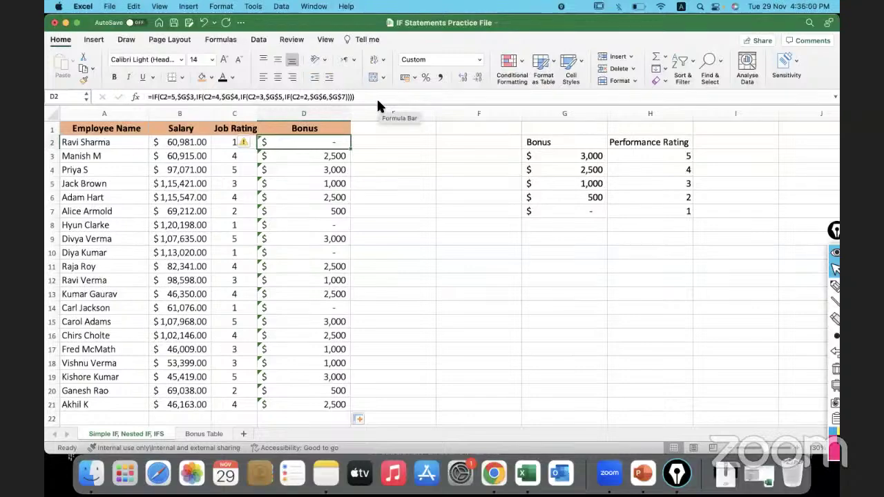
Step: Enter the column header IFS in cell E1
{"action": "left_click", "coordinate": [422, 132]}
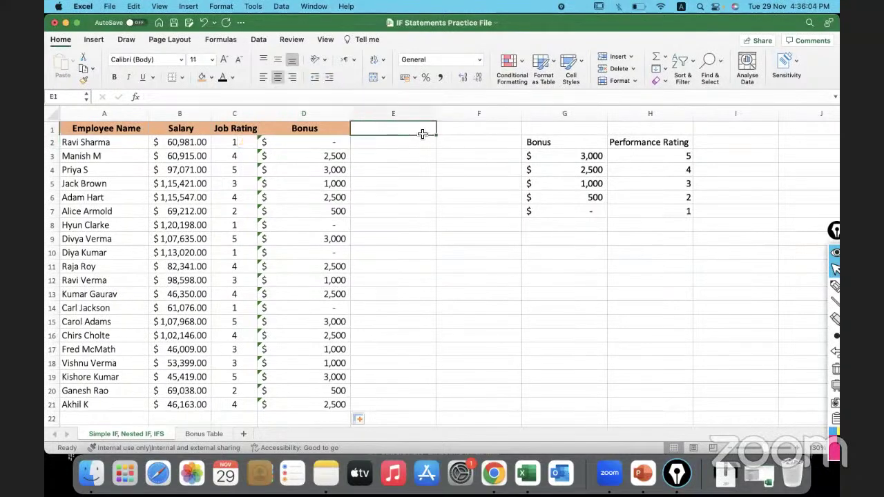
{"action": "type", "text": "IFS"}
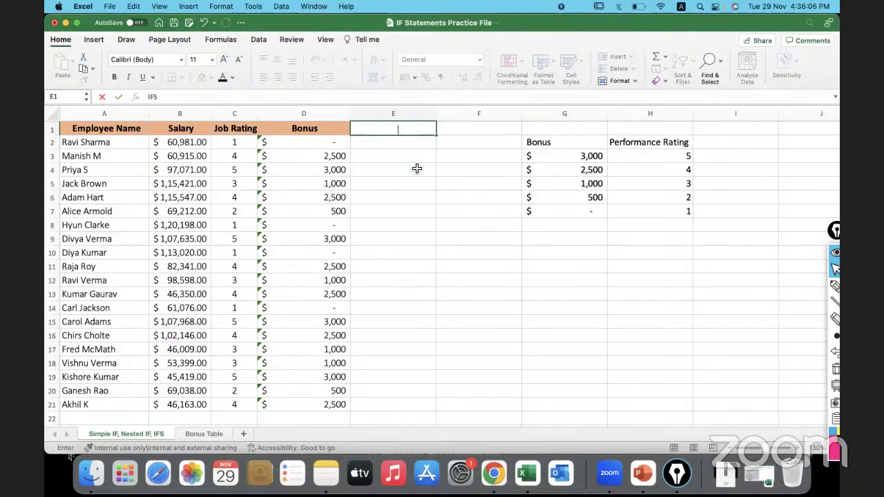
{"action": "left_click", "coordinate": [416, 169]}
Step: Format the IFS header in E1 with black text, bold and font size 14
{"action": "left_click", "coordinate": [389, 129]}
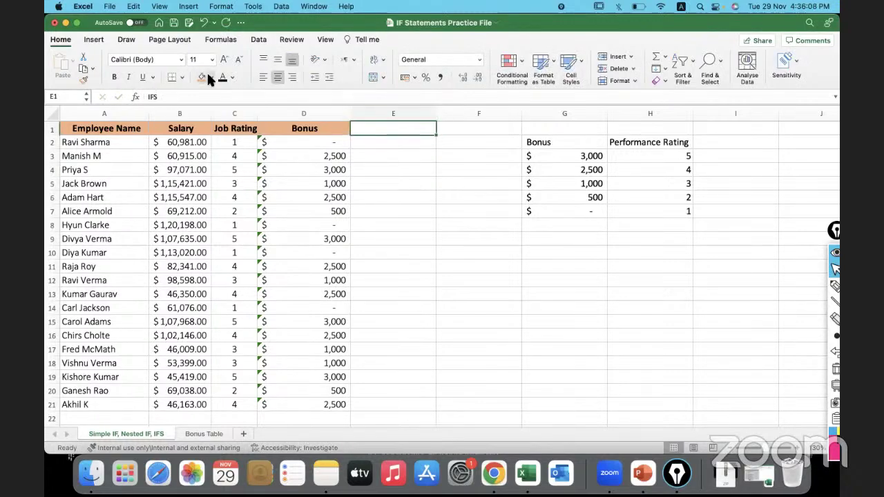
{"action": "left_click", "coordinate": [208, 76]}
{"action": "left_click", "coordinate": [226, 93]}
{"action": "left_click", "coordinate": [232, 77]}
{"action": "left_click", "coordinate": [237, 128]}
{"action": "key", "text": "super+b"}
{"action": "left_click", "coordinate": [212, 60]}
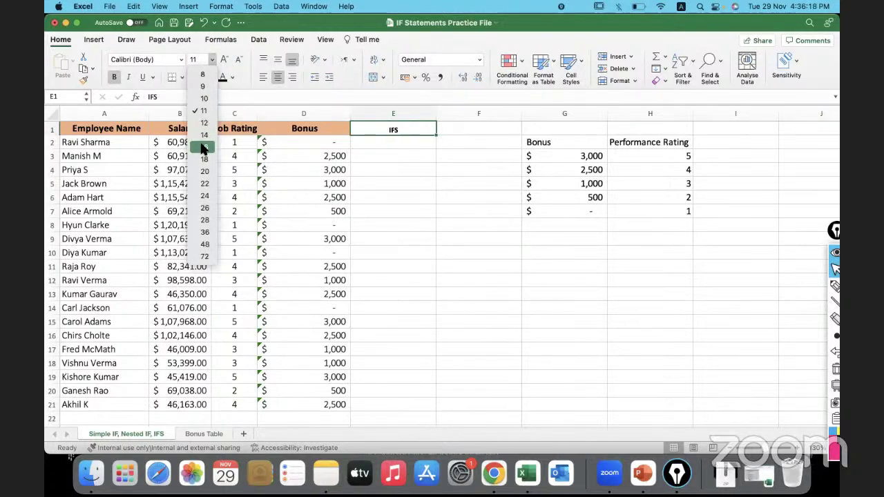
{"action": "left_click", "coordinate": [203, 142]}
{"action": "left_click", "coordinate": [393, 156]}
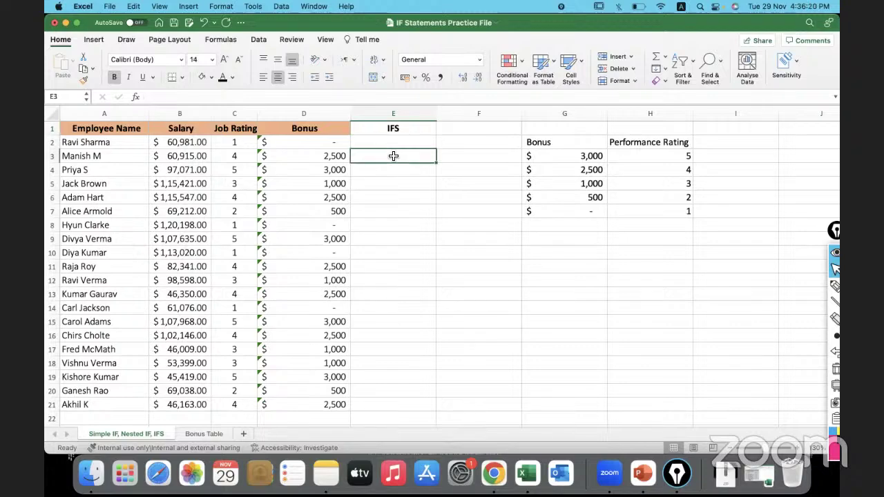
{"action": "left_click", "coordinate": [339, 142]}
{"action": "left_click_drag", "start_coordinate": [369, 98], "coordinate": [117, 97]}
{"action": "left_click", "coordinate": [372, 146]}
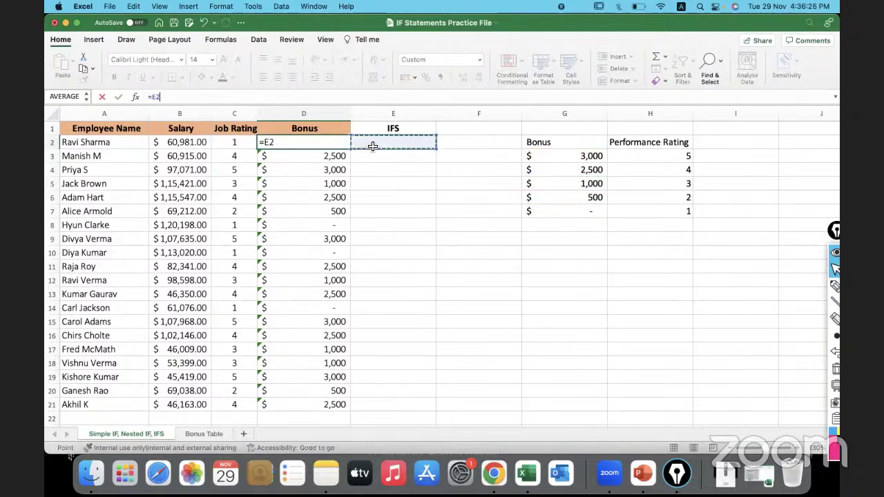
{"action": "key", "text": "Escape"}
Step: Start an IFS formula in E2 with the condition C2=5 returning the absolute reference $G$3
{"action": "left_click", "coordinate": [373, 146]}
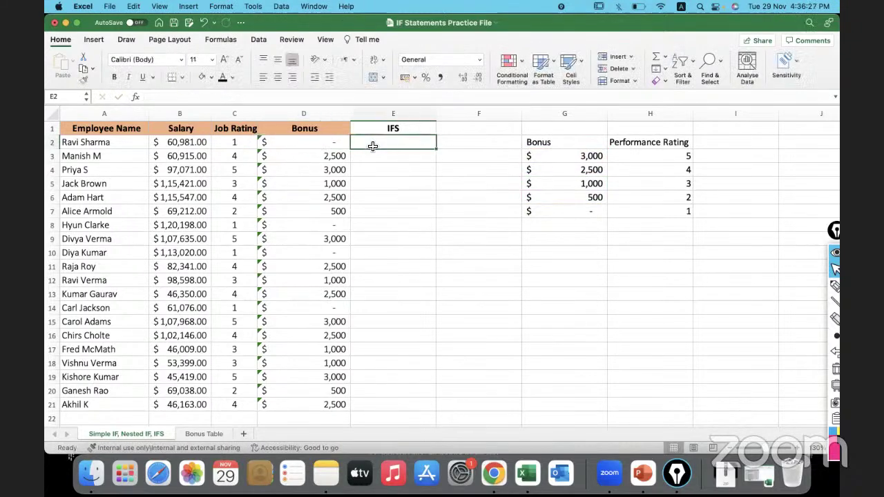
{"action": "type", "text": "=ifs"}
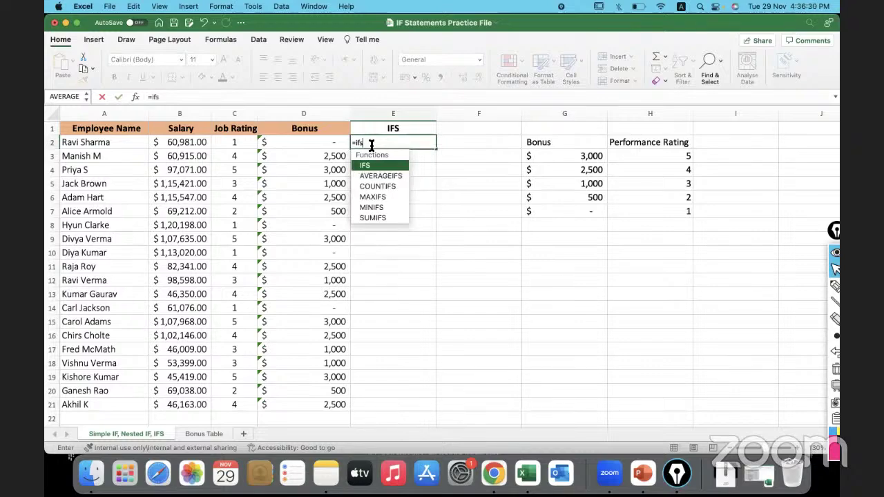
{"action": "double_click", "coordinate": [384, 166]}
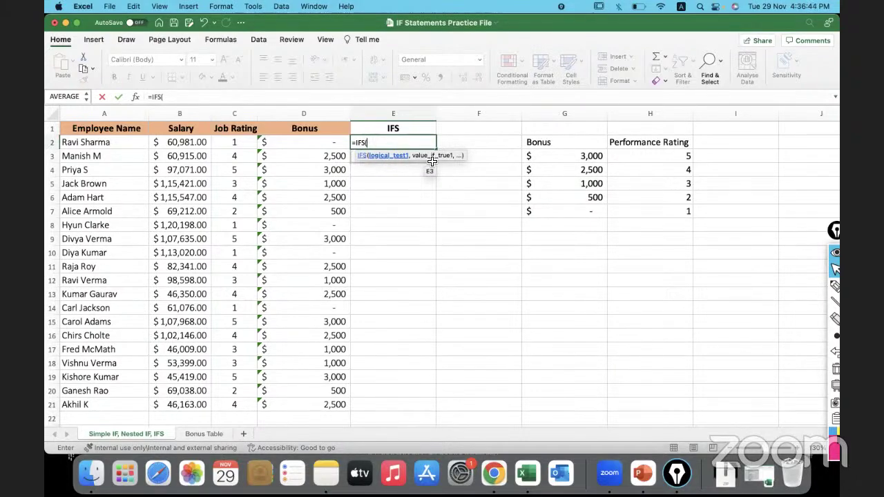
{"action": "left_click", "coordinate": [245, 142]}
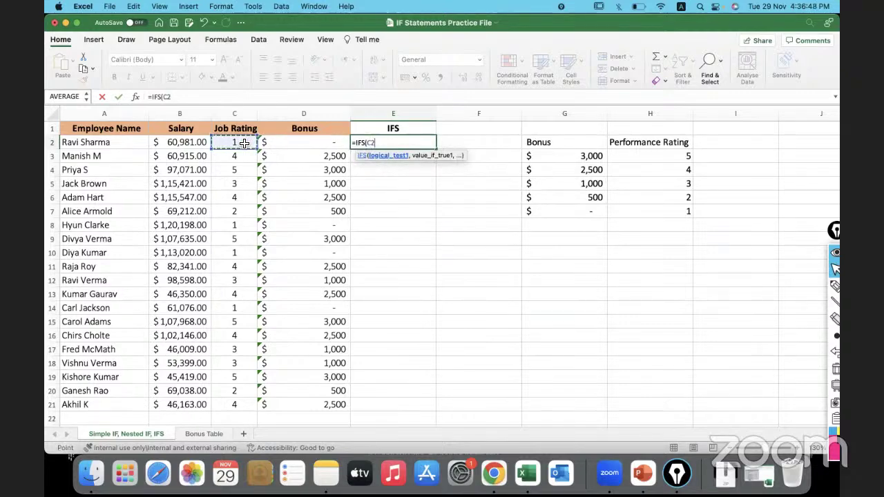
{"action": "type", "text": "="}
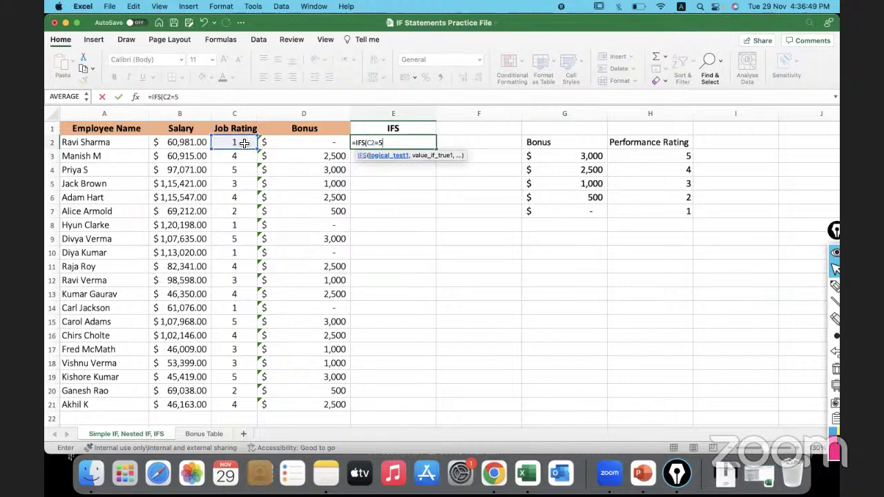
{"action": "type", "text": "5,"}
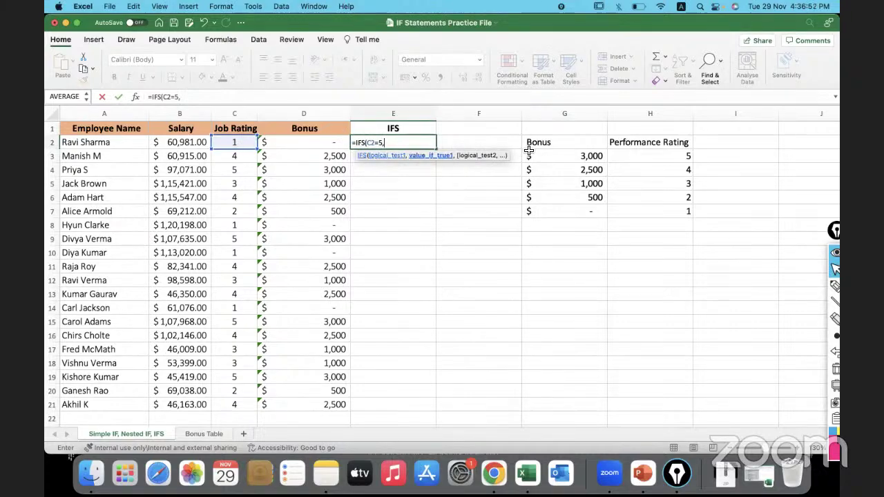
{"action": "left_click", "coordinate": [557, 160]}
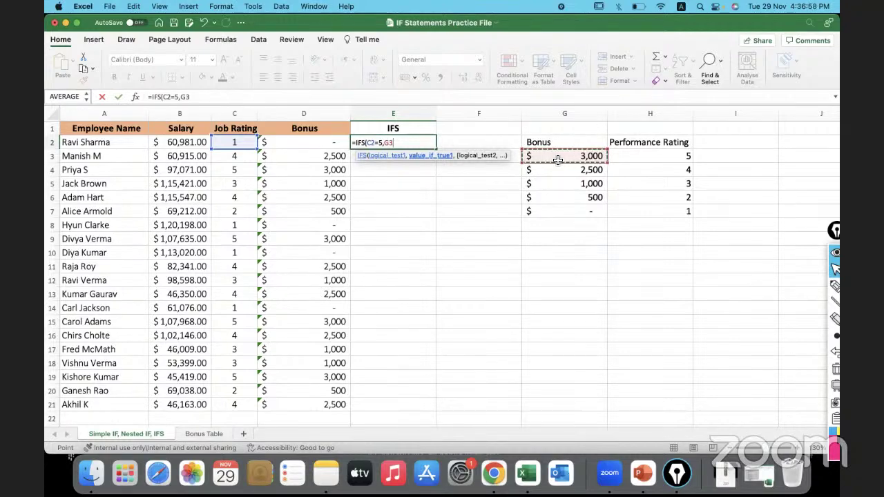
{"action": "key", "text": "F4"}
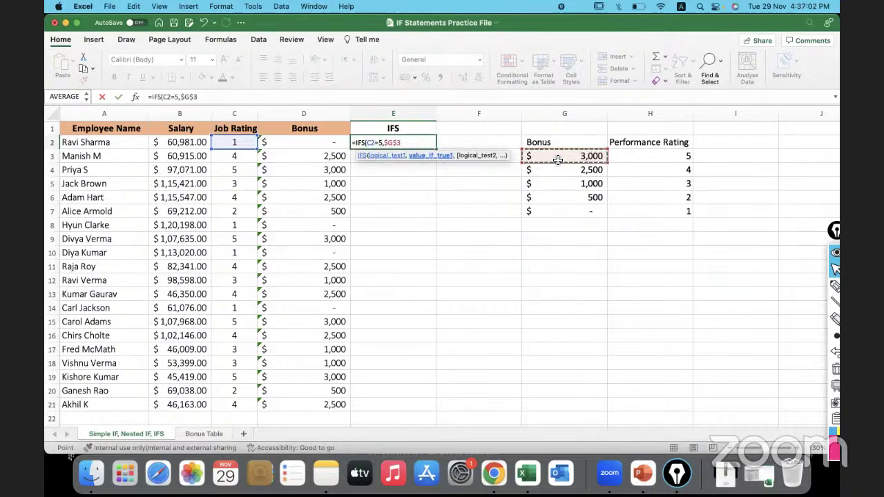
{"action": "type", "text": ","}
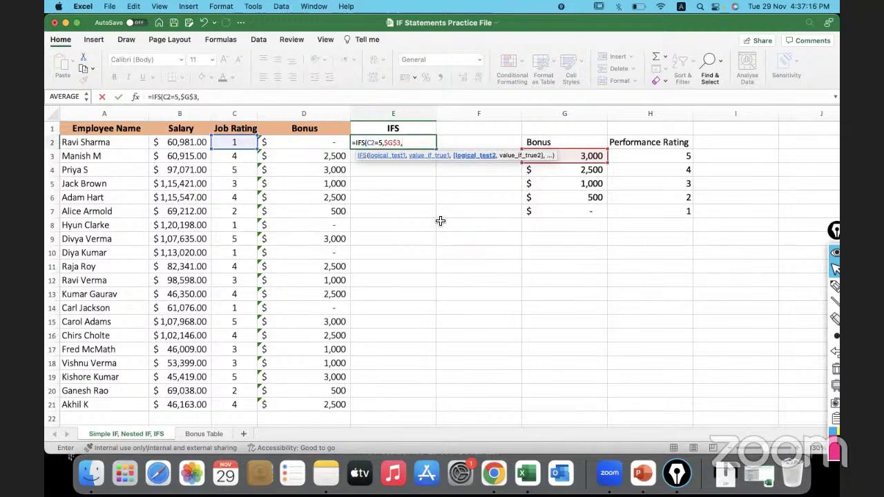
{"action": "left_click", "coordinate": [193, 148]}
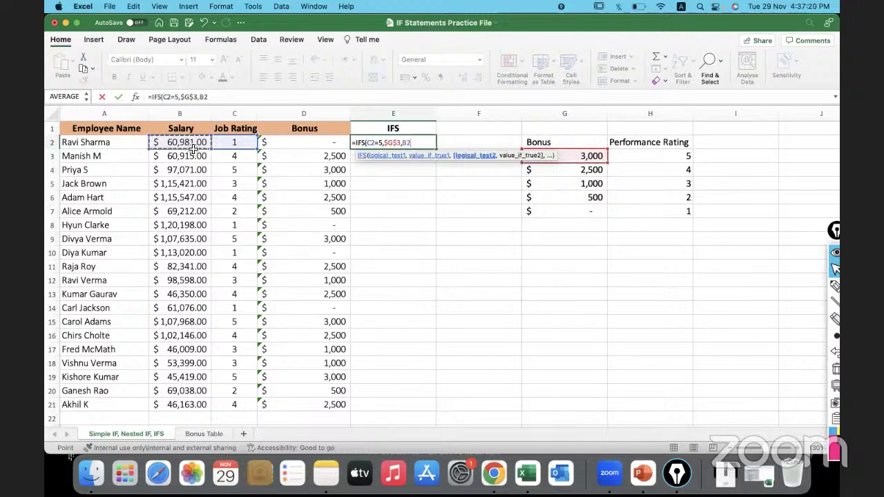
{"action": "key", "text": "BackSpace"}
{"action": "key", "text": "BackSpace"}
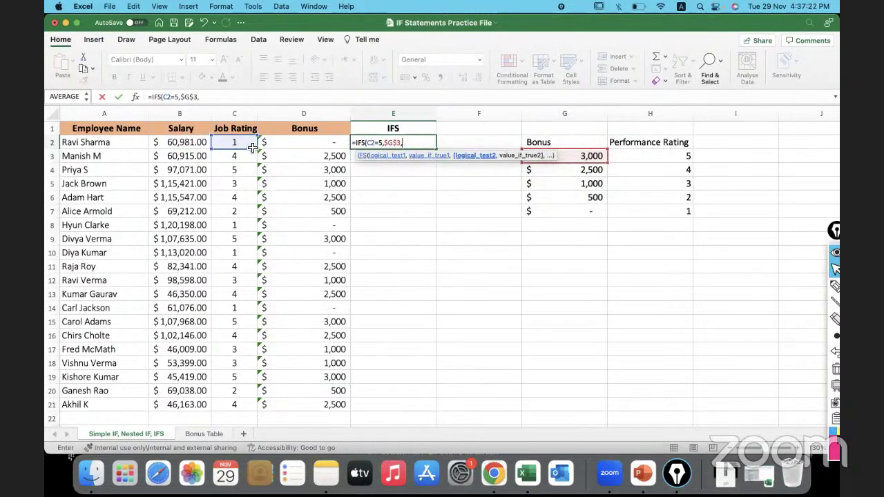
Step: Add the second condition C2=4 to the E2 formula, returning the absolute reference $G$4
{"action": "left_click", "coordinate": [239, 146]}
{"action": "type", "text": "=5"}
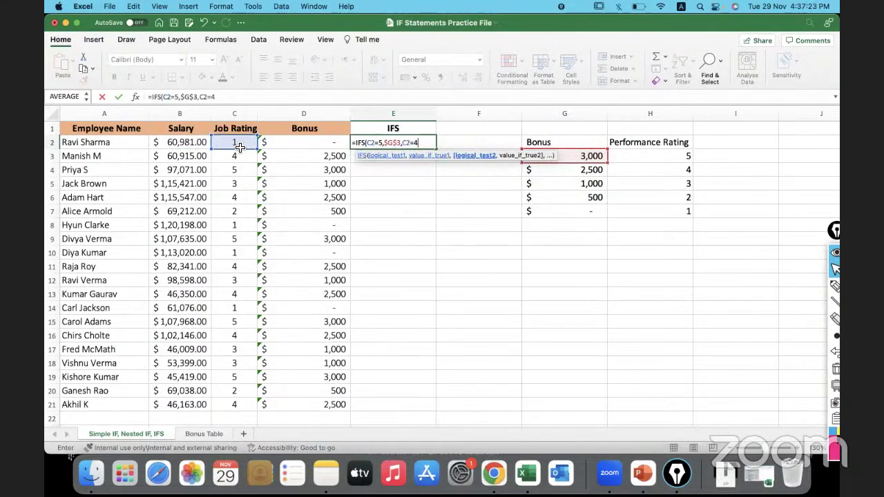
{"action": "type", "text": ","}
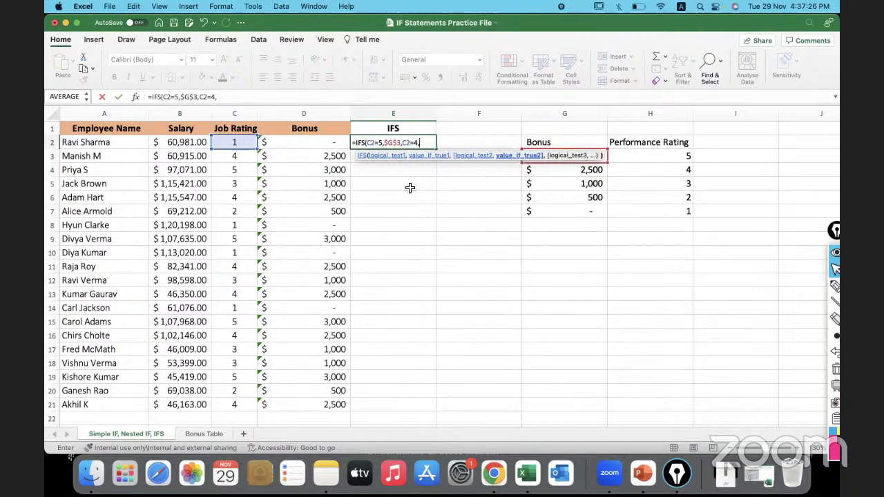
{"action": "left_click", "coordinate": [552, 172]}
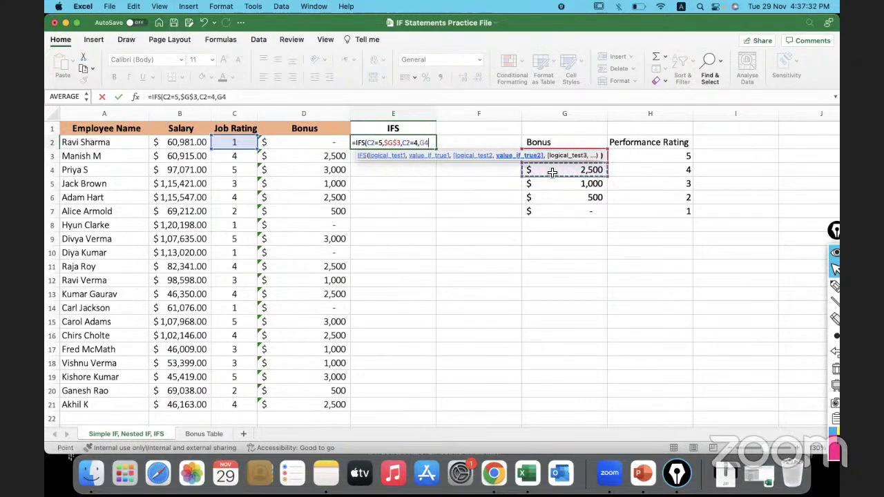
{"action": "key", "text": "F4"}
{"action": "type", "text": ","}
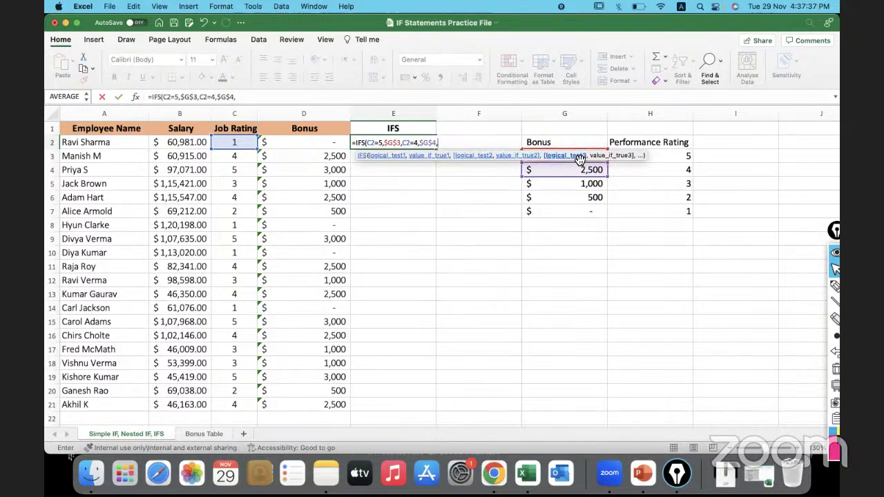
Step: Add the third condition C2=3 to the E2 formula, returning the absolute reference $G$5
{"action": "left_click", "coordinate": [249, 143]}
{"action": "type", "text": "=3,"}
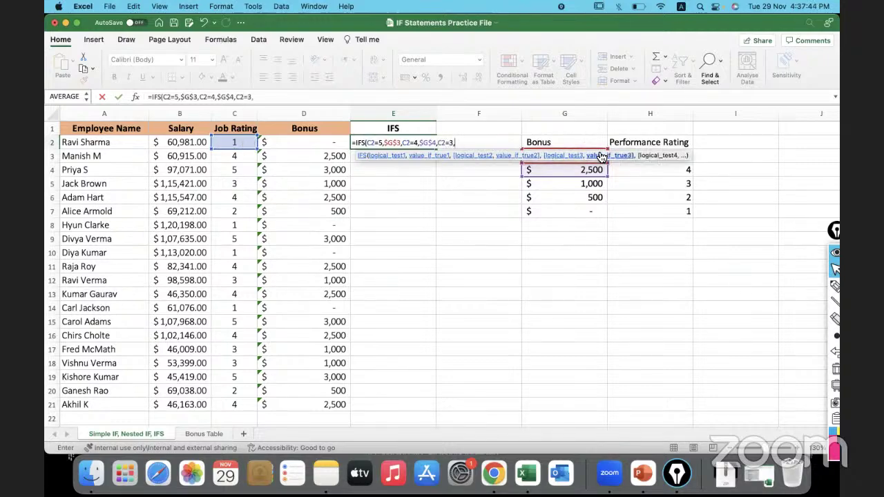
{"action": "left_click", "coordinate": [570, 186]}
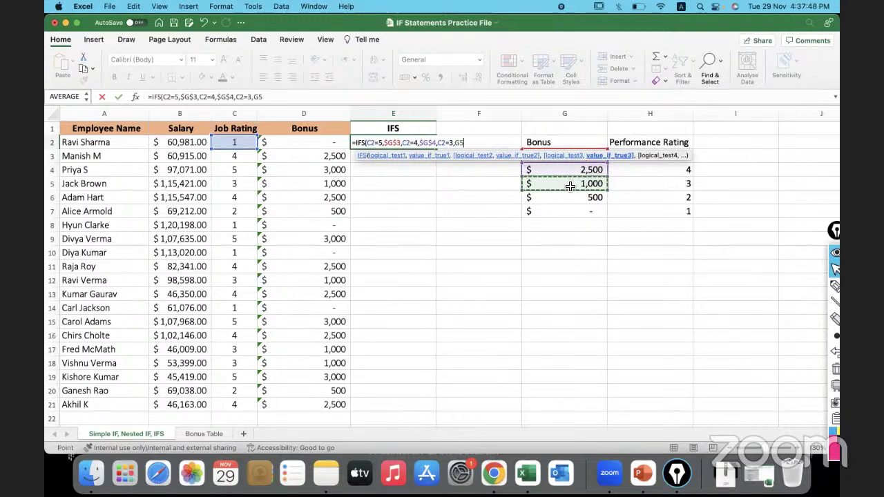
{"action": "key", "text": "F4"}
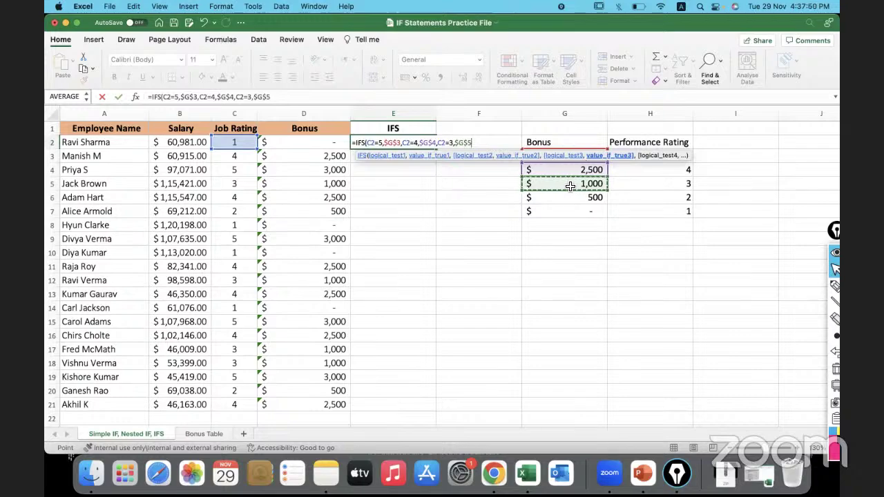
{"action": "type", "text": ","}
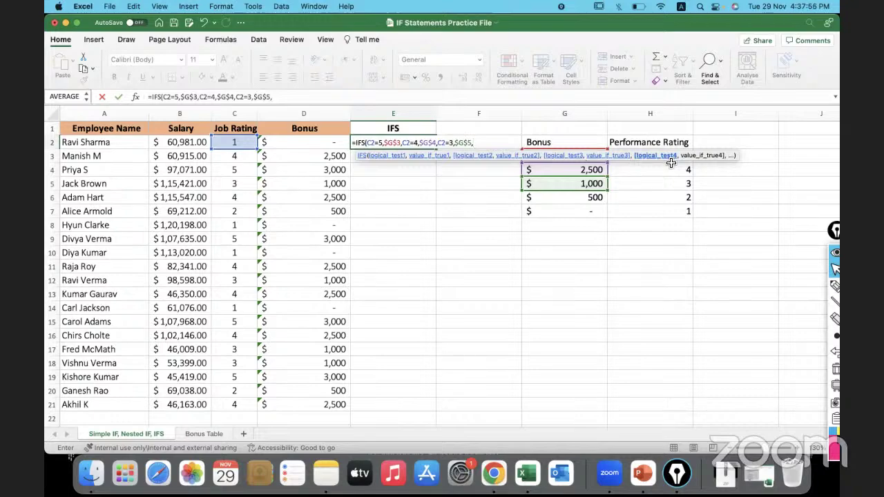
Step: Add the fourth condition C2=2 returning $G$6 to the E2 formula and close the IFS parenthesis
{"action": "left_click", "coordinate": [232, 143]}
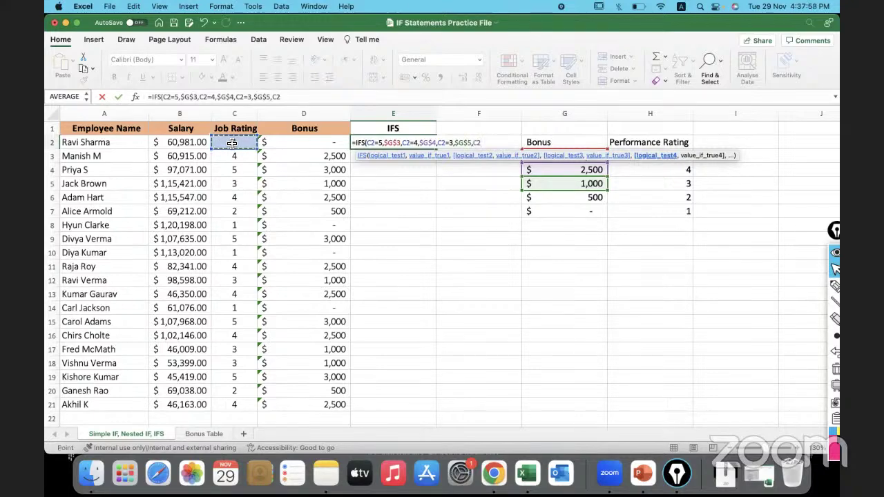
{"action": "type", "text": "="}
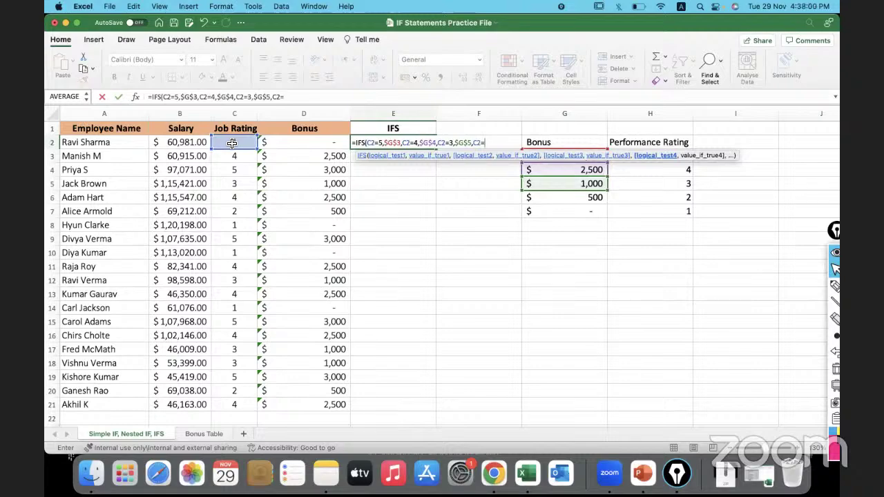
{"action": "type", "text": "2,"}
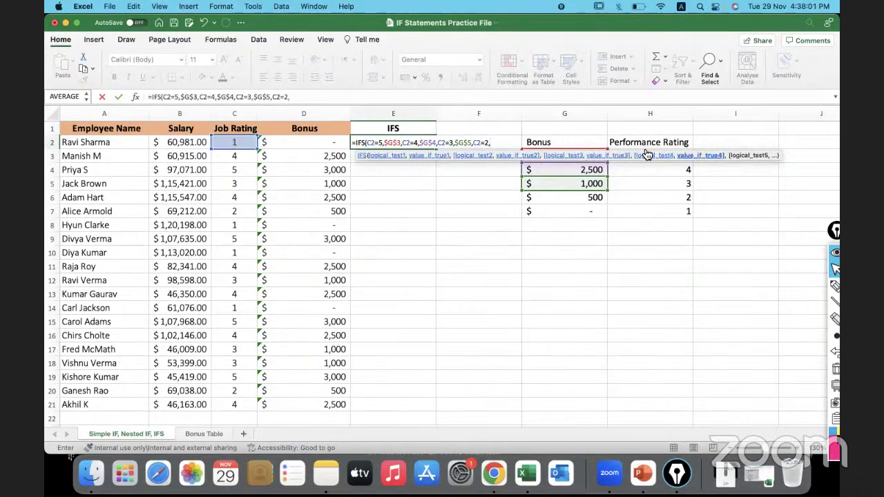
{"action": "left_click", "coordinate": [573, 197]}
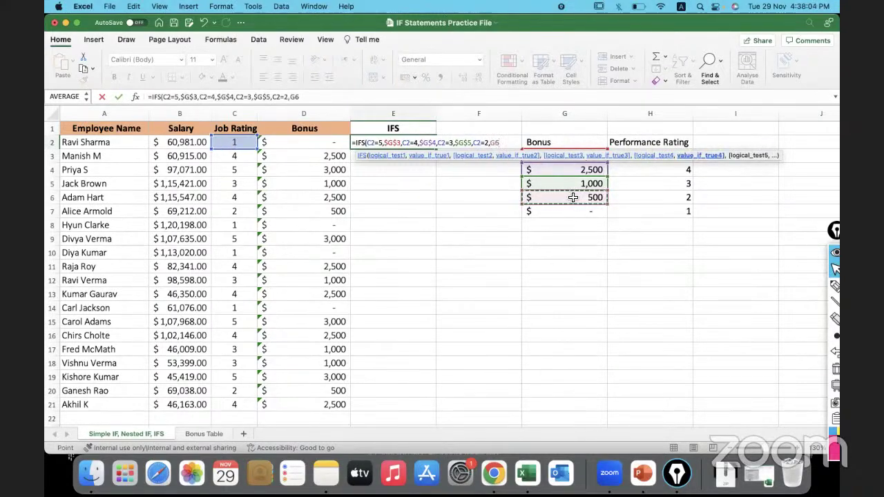
{"action": "key", "text": "F4"}
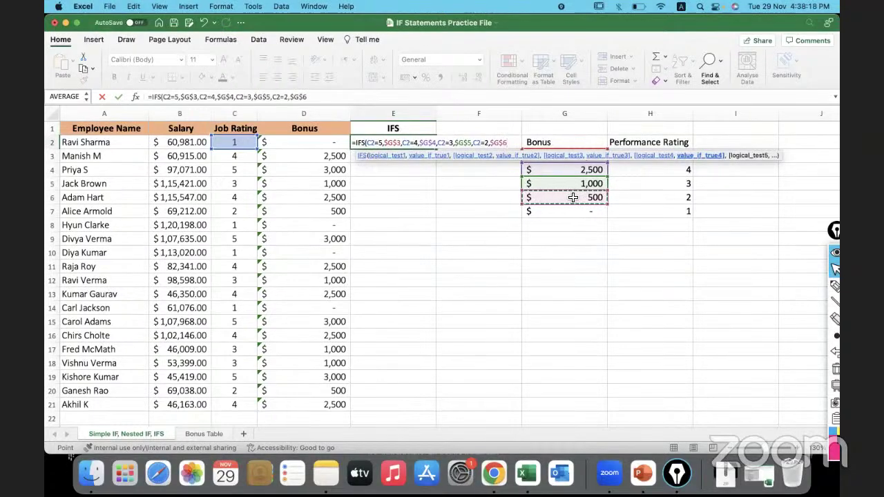
{"action": "type", "text": ")"}
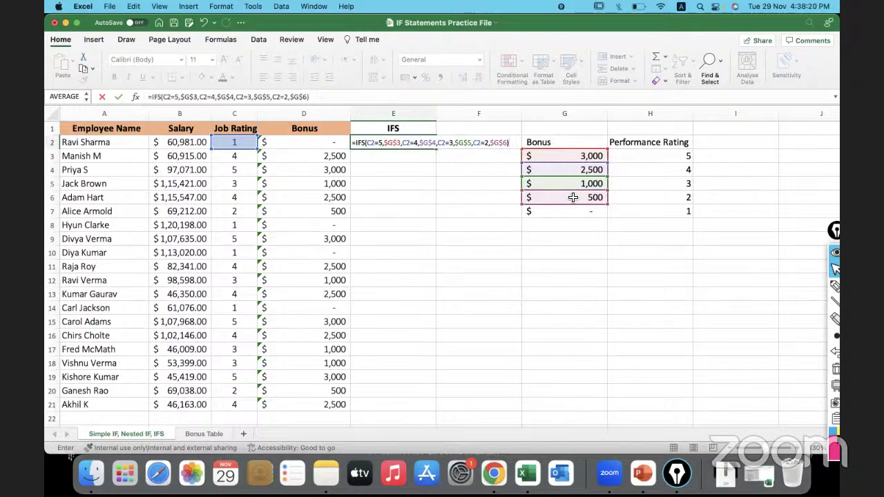
Step: Enter the IFS formula in E2 and fill it down the IFS column to E21
{"action": "key", "text": "Return"}
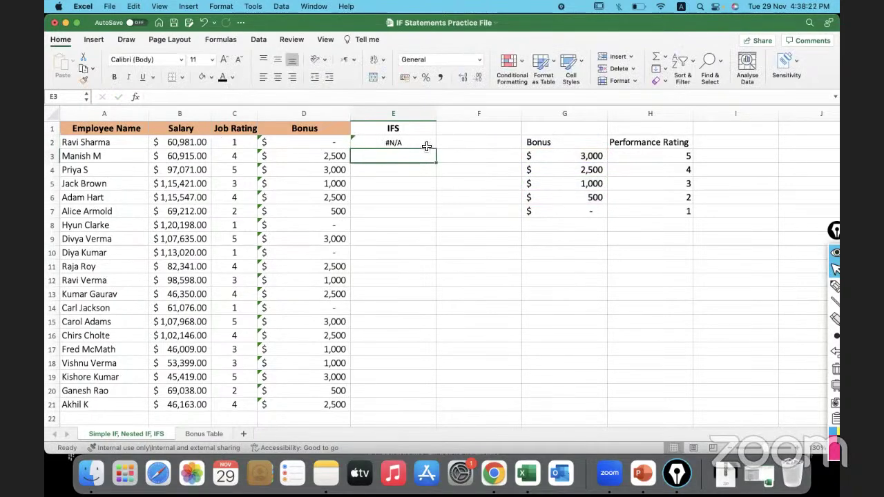
{"action": "left_click", "coordinate": [426, 146]}
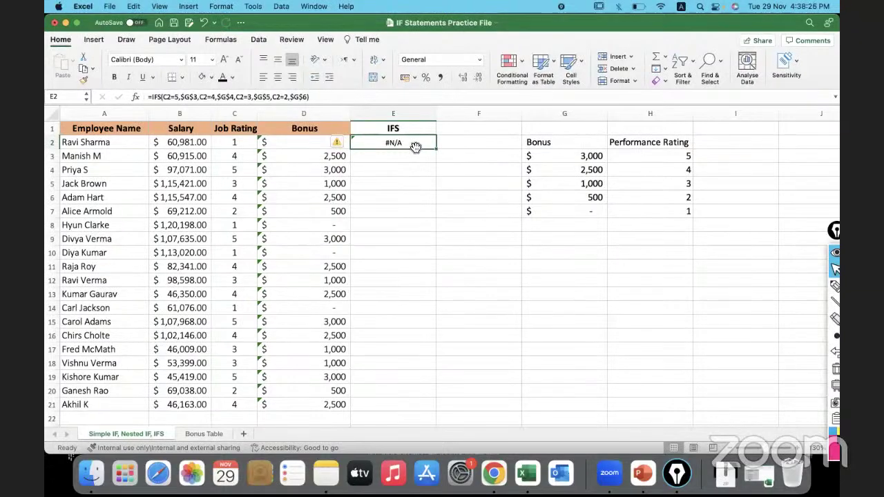
{"action": "double_click", "coordinate": [436, 150]}
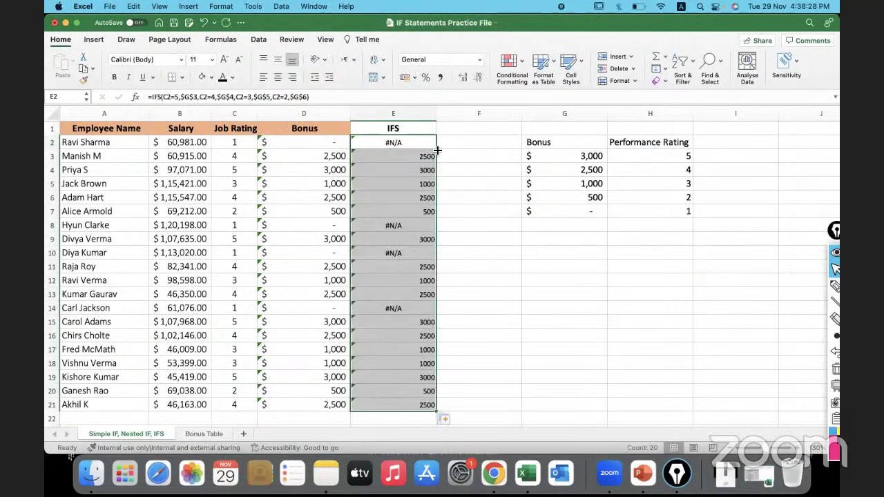
{"action": "left_click", "coordinate": [465, 215]}
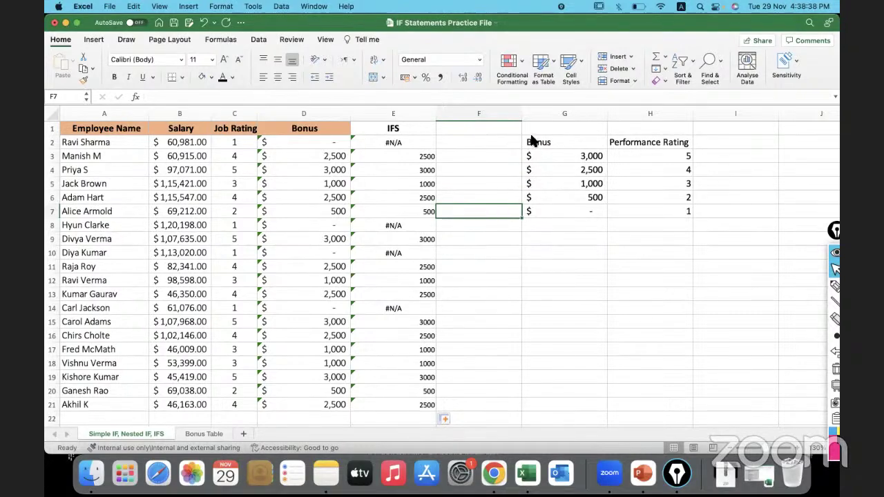
{"action": "left_click", "coordinate": [473, 272]}
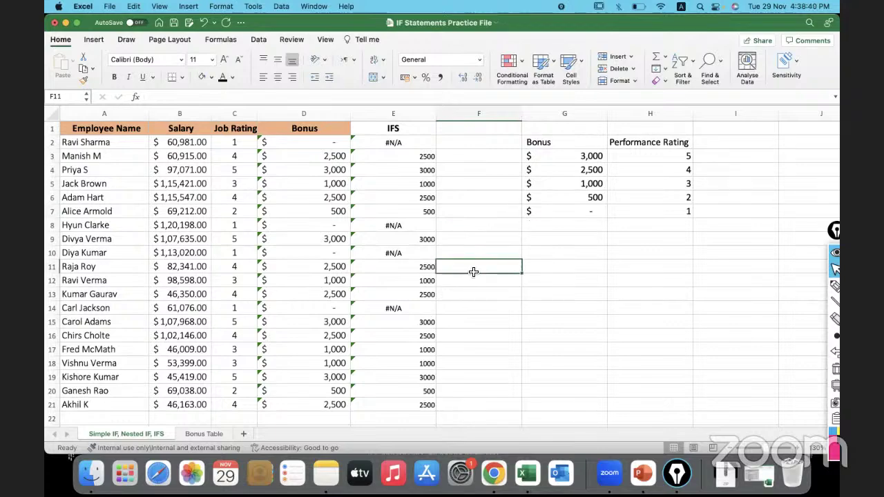
Step: Add the fallback condition TRUE returning 0 at the end of the E2 IFS formula
{"action": "left_click", "coordinate": [412, 144]}
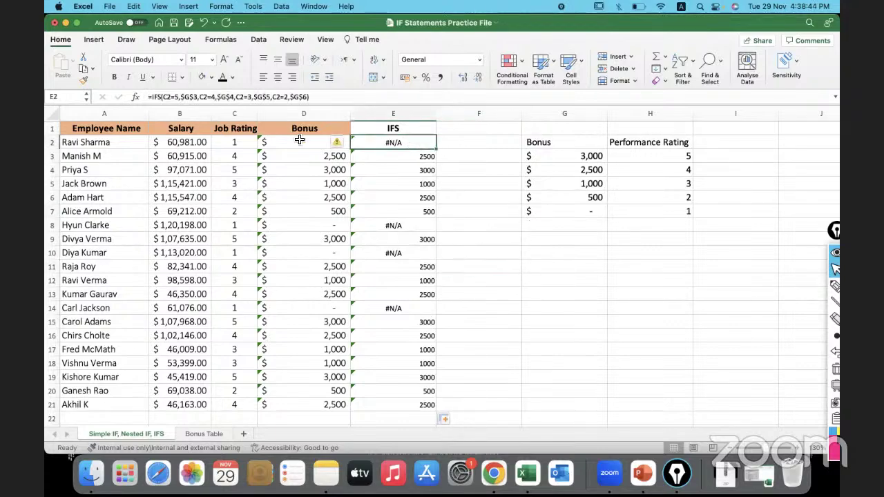
{"action": "left_click", "coordinate": [247, 144]}
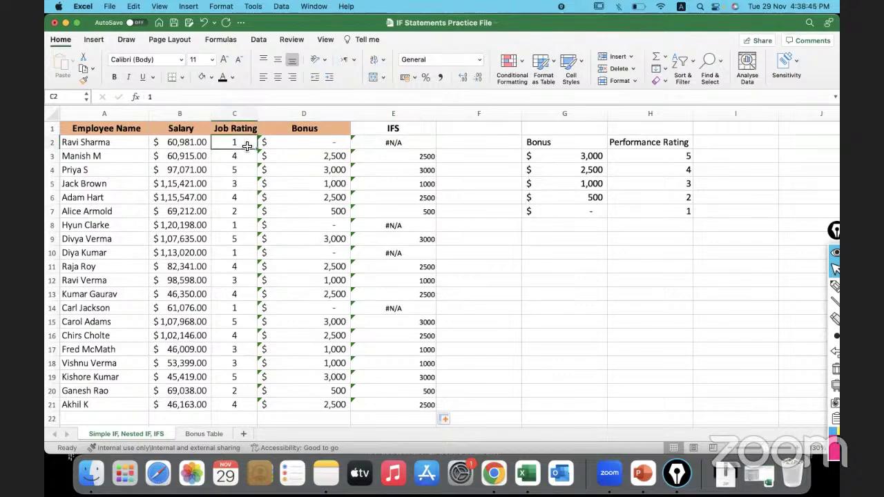
{"action": "double_click", "coordinate": [420, 144]}
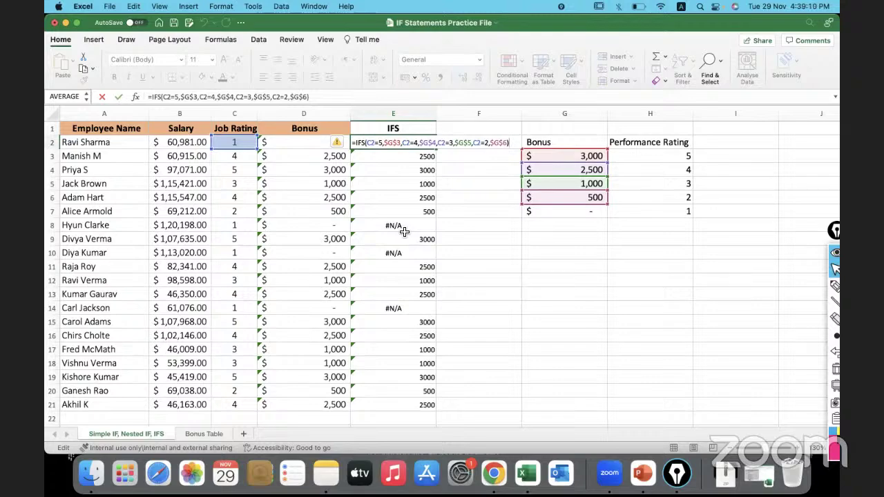
{"action": "key", "text": "BackSpace"}
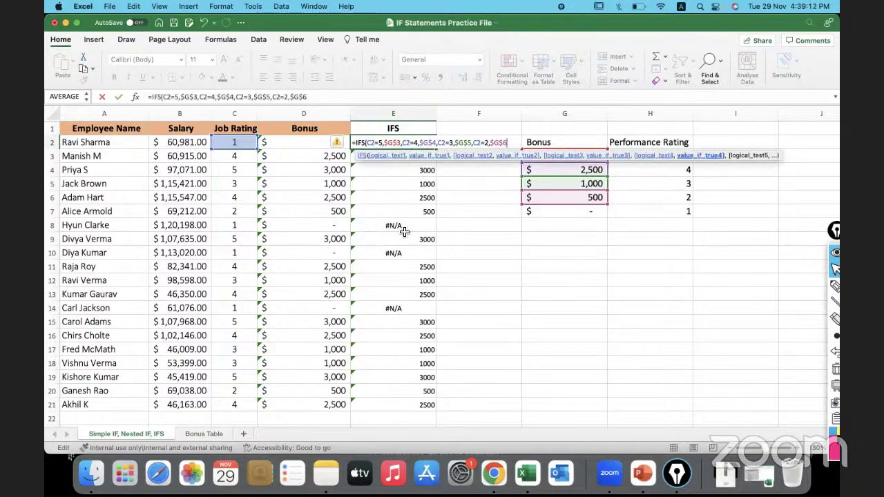
{"action": "type", "text": ",TRUE"}
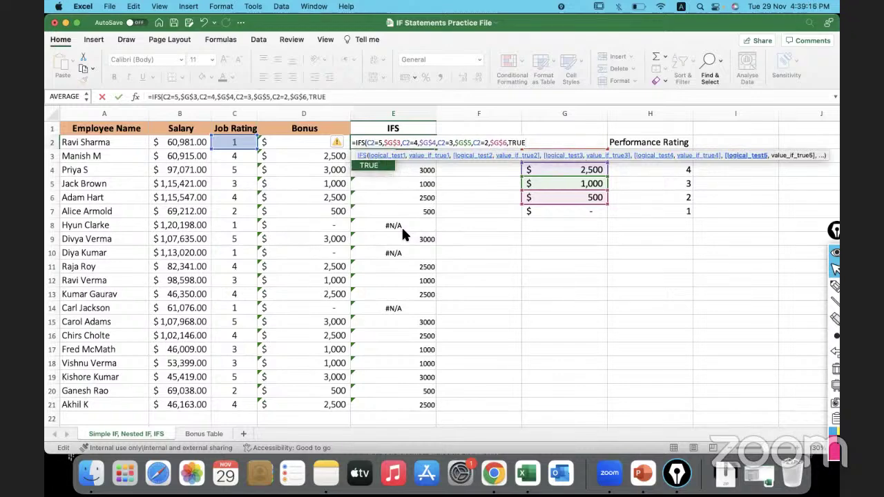
{"action": "type", "text": ",0"}
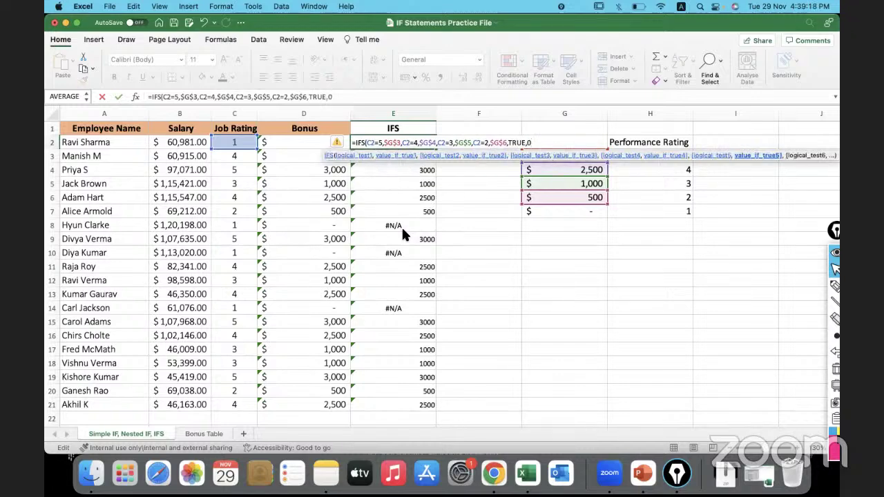
{"action": "type", "text": ")"}
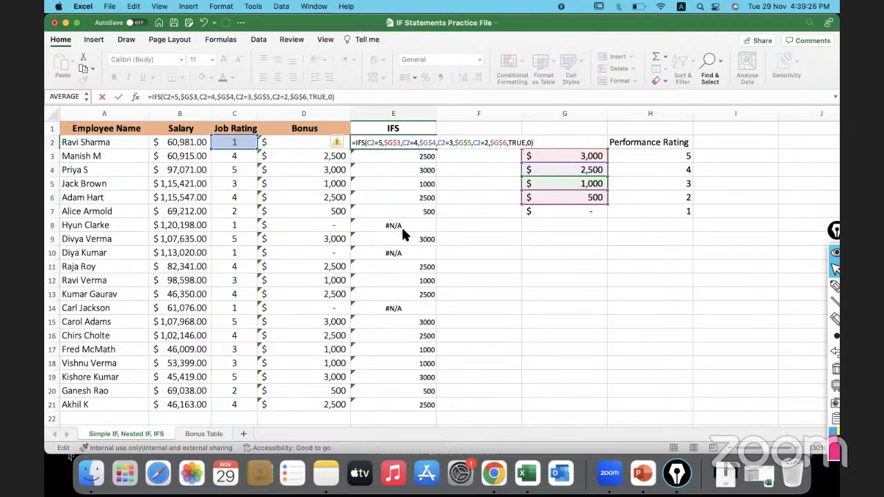
{"action": "key", "text": "Return"}
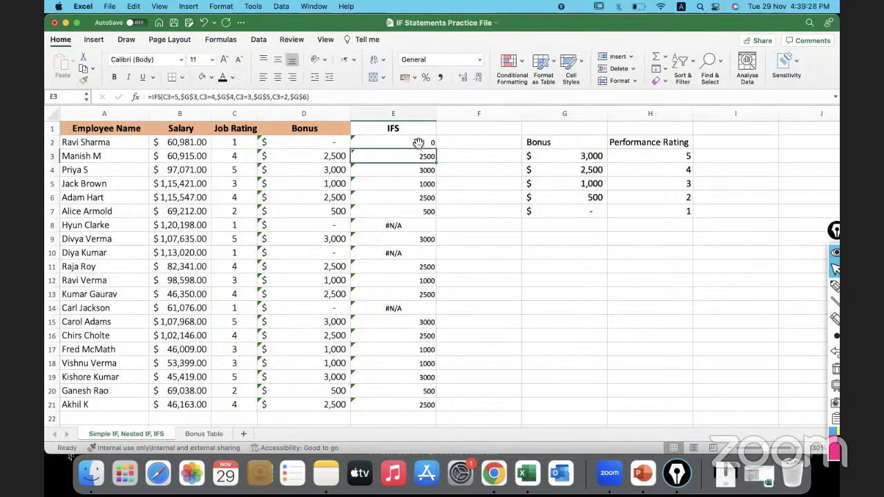
Step: Fill the updated E2 formula down to E21 and check the results in E8, E10 and E14
{"action": "left_click", "coordinate": [419, 143]}
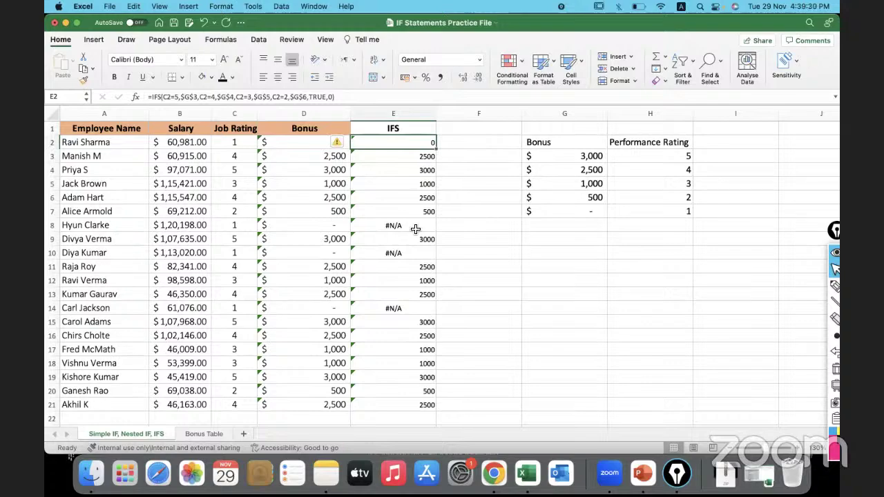
{"action": "double_click", "coordinate": [436, 149]}
{"action": "left_click", "coordinate": [404, 232]}
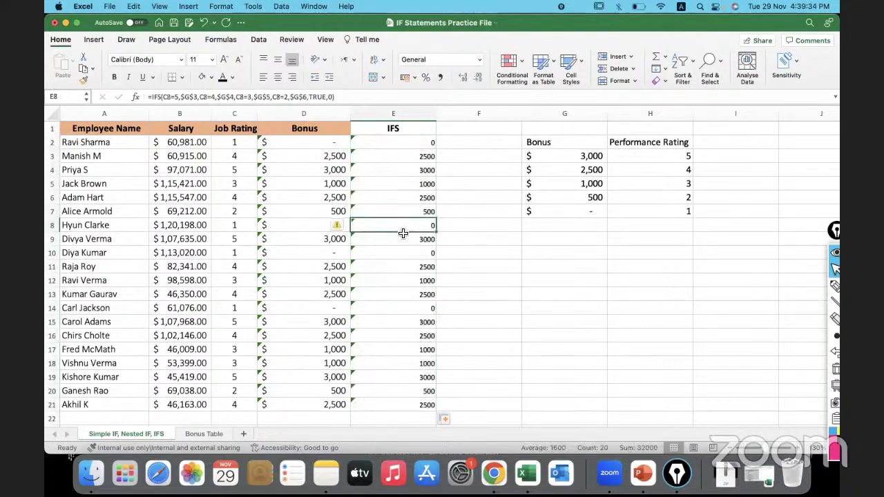
{"action": "left_click", "coordinate": [401, 253]}
{"action": "left_click", "coordinate": [403, 305]}
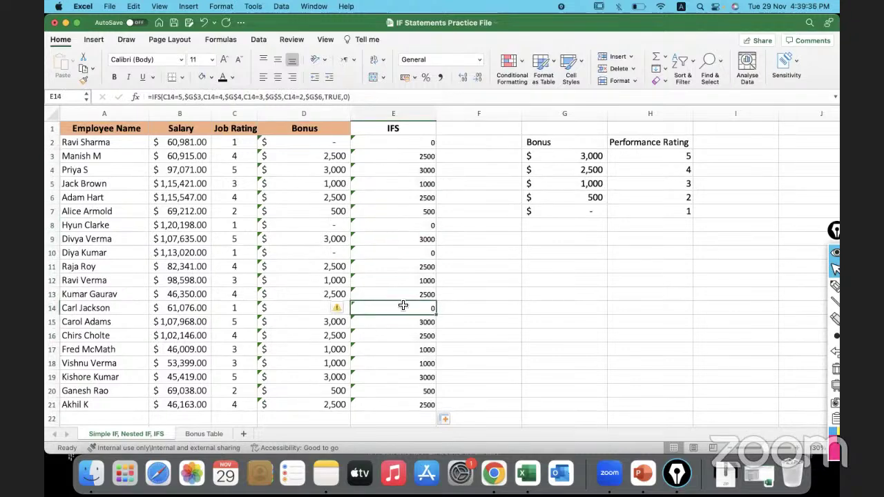
{"action": "left_click", "coordinate": [507, 292]}
Step: Evaluate the $G$3 reference and the C2=5 condition in place within the E2 IFS formula
{"action": "left_click", "coordinate": [399, 142]}
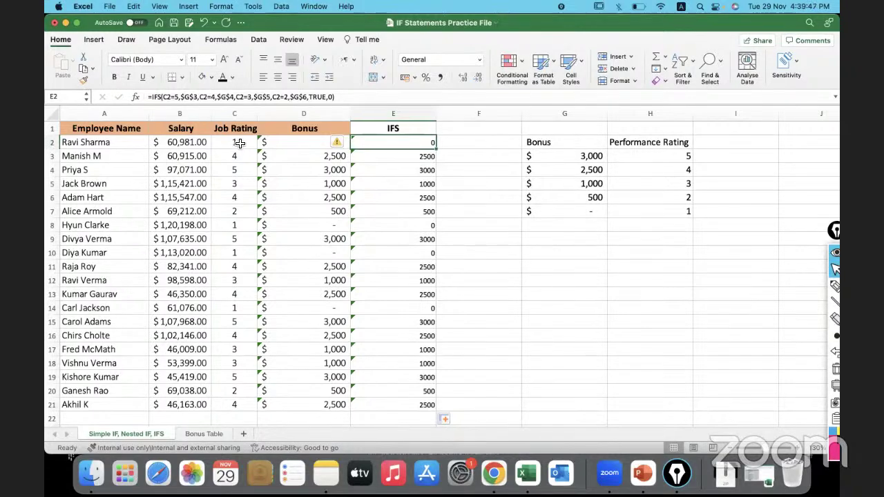
{"action": "double_click", "coordinate": [188, 96]}
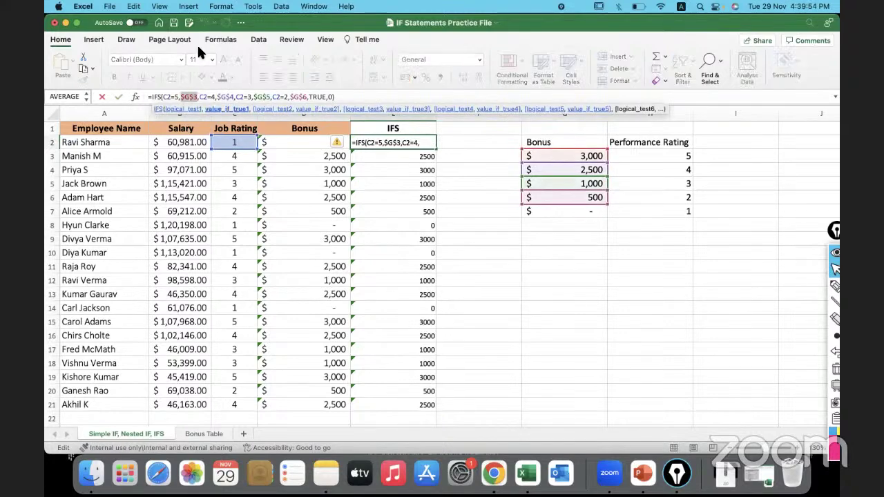
{"action": "left_click", "coordinate": [222, 40]}
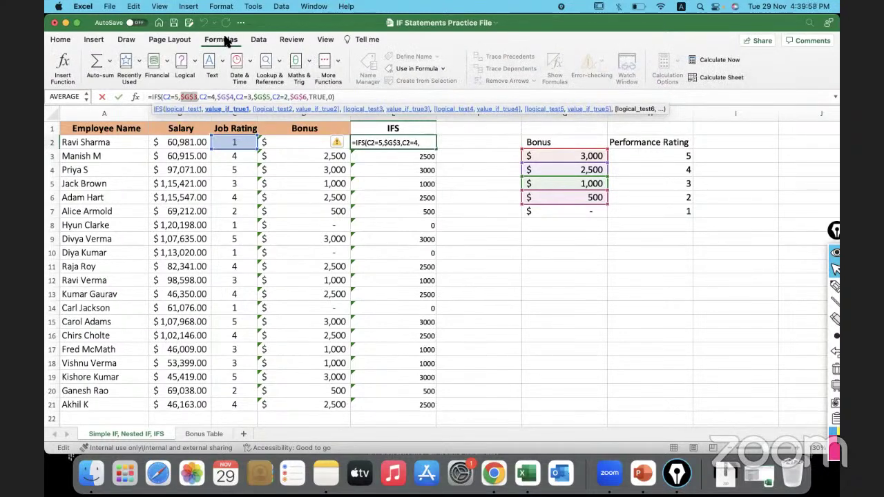
{"action": "type", "text": "3000"}
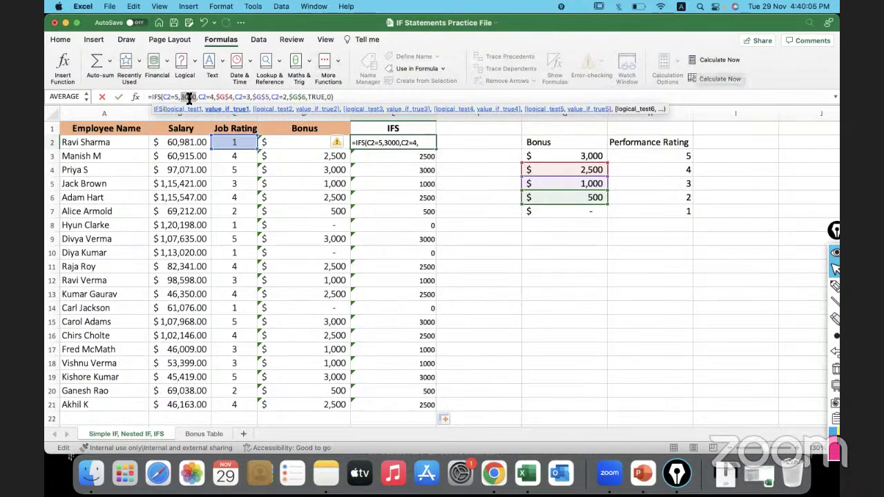
{"action": "left_click", "coordinate": [171, 95]}
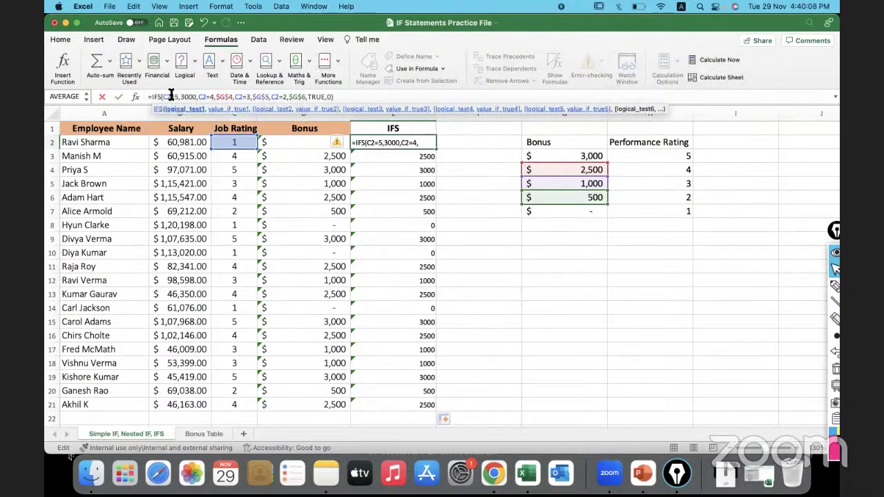
{"action": "left_click_drag", "start_coordinate": [178, 97], "coordinate": [163, 96]}
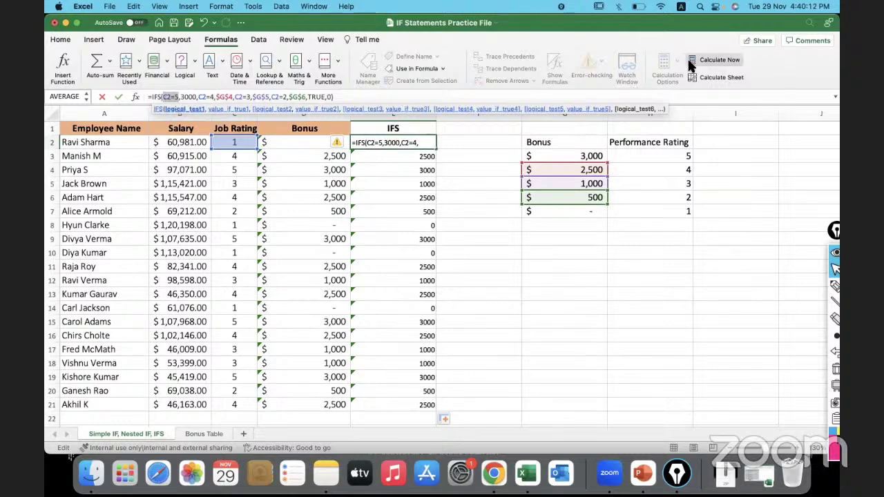
{"action": "left_click", "coordinate": [706, 60]}
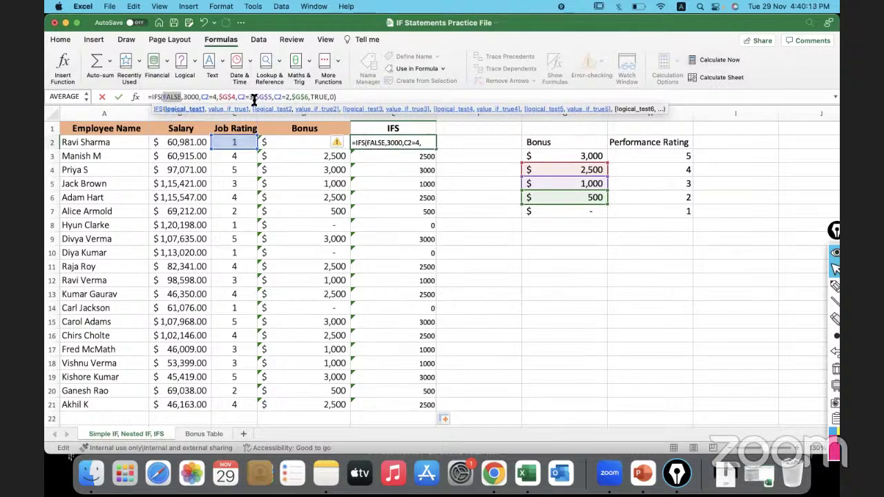
Step: Evaluate the C2=4, C2=3 and C2=2 conditions within the E2 formula and leave it without saving the evaluated parts
{"action": "left_click", "coordinate": [172, 98]}
{"action": "left_click_drag", "start_coordinate": [216, 99], "coordinate": [202, 98]}
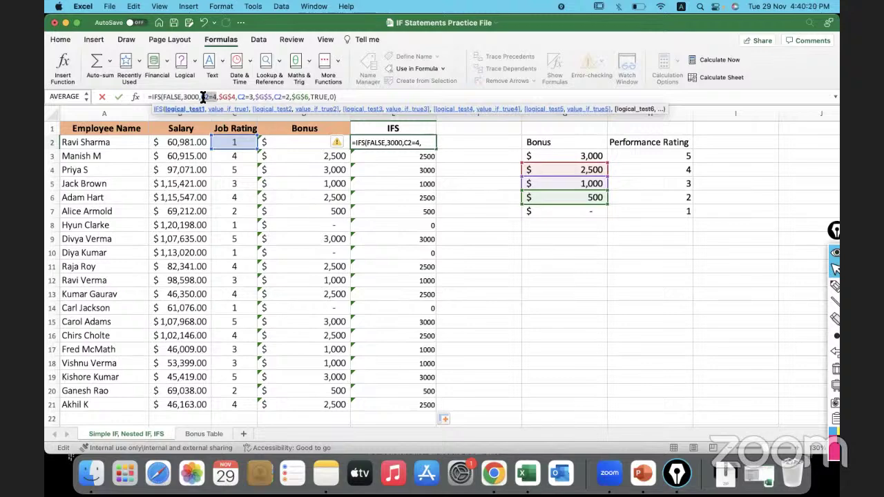
{"action": "left_click", "coordinate": [720, 58]}
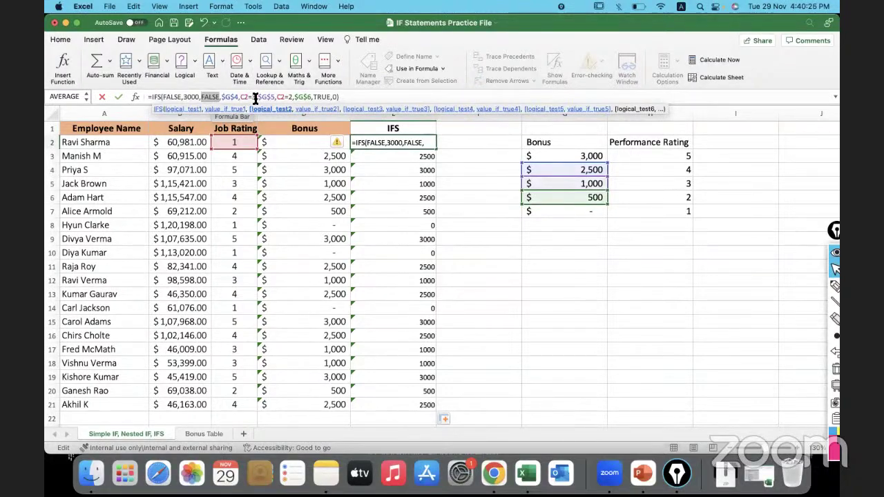
{"action": "left_click_drag", "start_coordinate": [255, 97], "coordinate": [242, 96]}
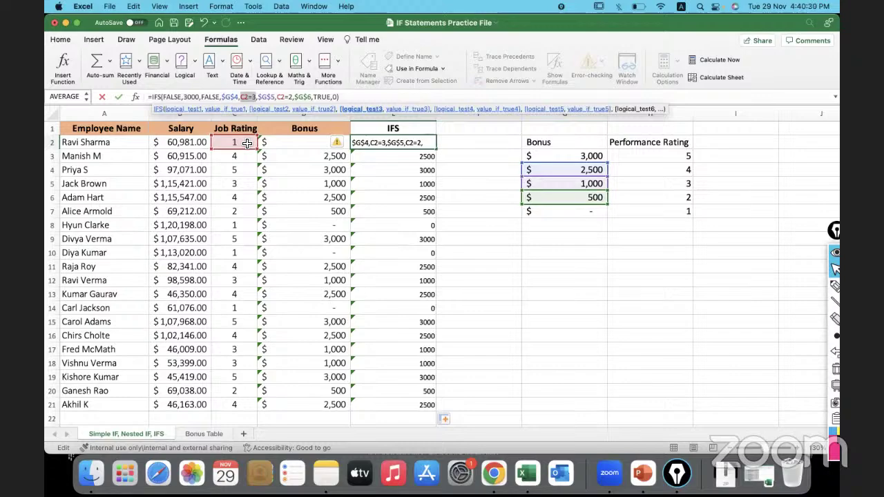
{"action": "left_click", "coordinate": [722, 60]}
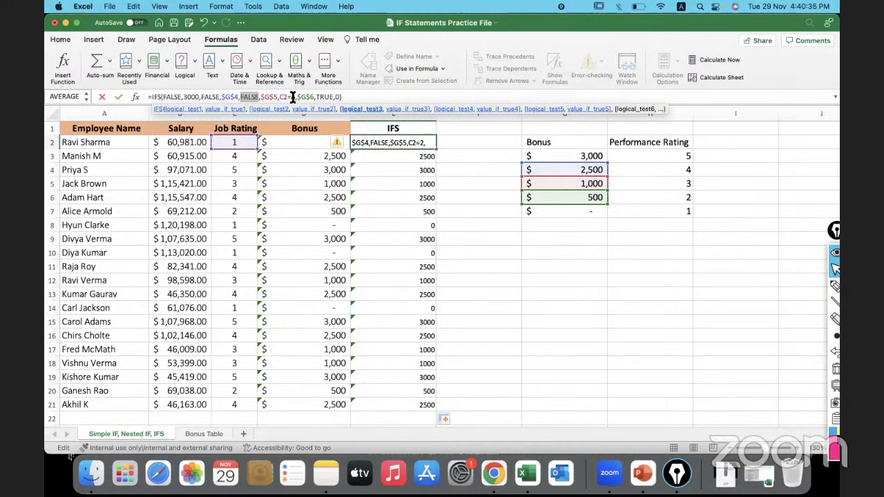
{"action": "left_click_drag", "start_coordinate": [296, 97], "coordinate": [279, 97]}
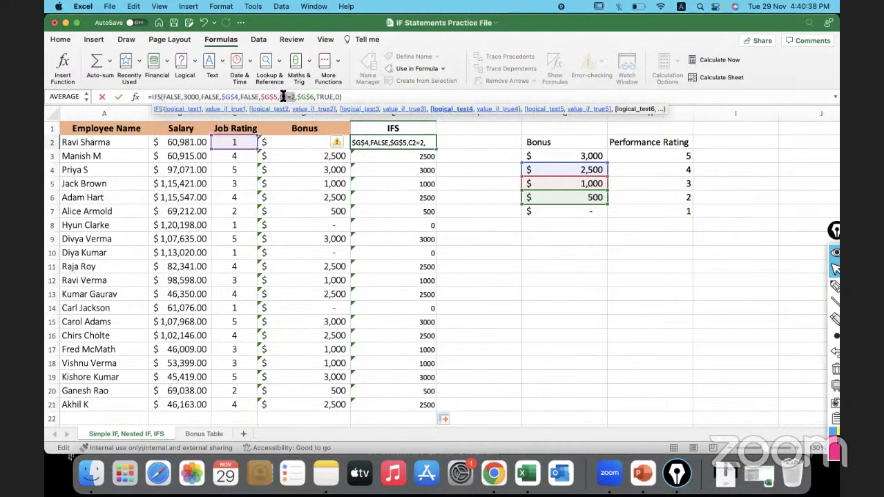
{"action": "left_click", "coordinate": [709, 61]}
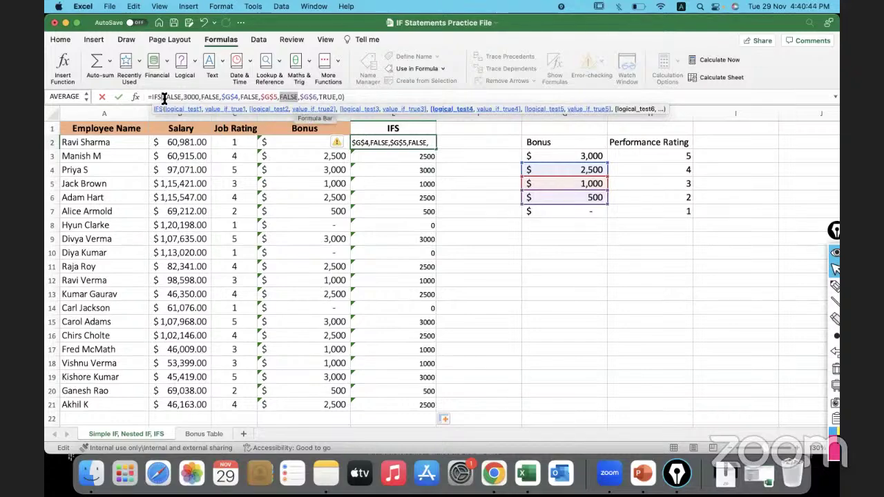
{"action": "key", "text": "Escape"}
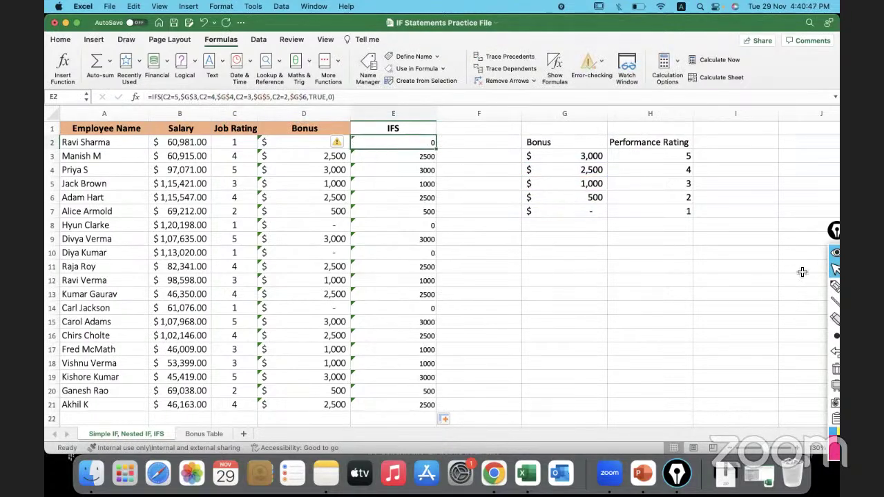
Step: With the Epic Pen, underline the condition and result pairs of the E2 formula and handwrite an underlined "C2=1" beside it
{"action": "left_click", "coordinate": [834, 286]}
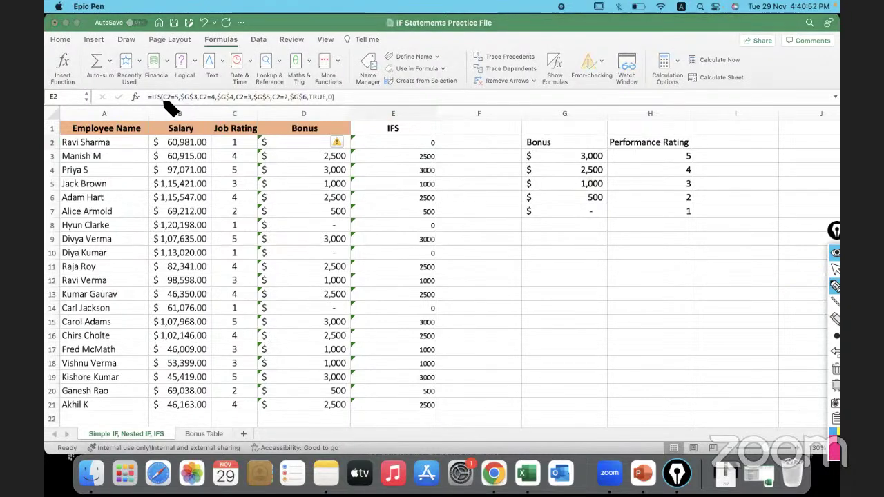
{"action": "left_click_drag", "start_coordinate": [163, 101], "coordinate": [196, 102]}
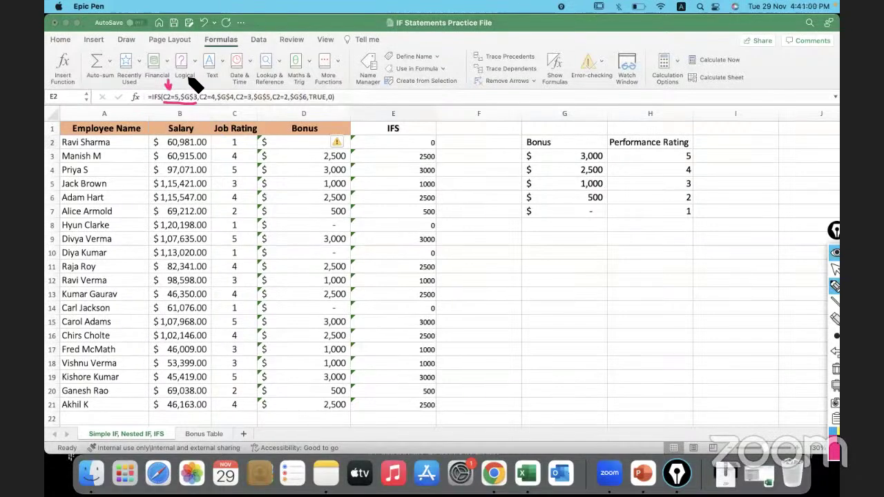
{"action": "left_click_drag", "start_coordinate": [187, 77], "coordinate": [187, 89]}
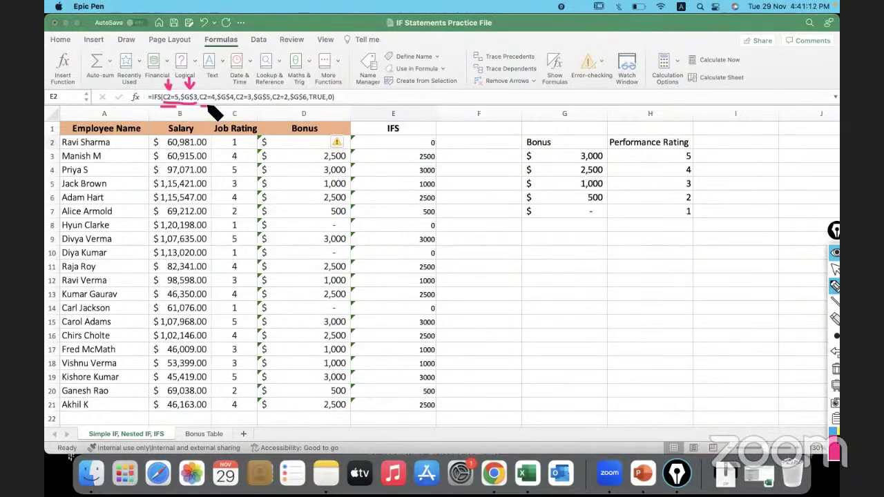
{"action": "left_click_drag", "start_coordinate": [200, 106], "coordinate": [298, 105]}
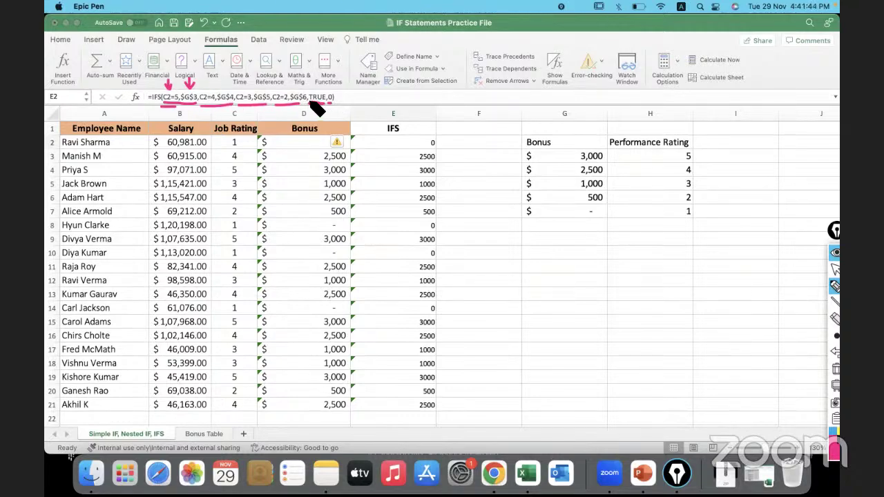
{"action": "mouse_move", "coordinate": [364, 104]}
{"action": "left_mouse_down"}
{"action": "mouse_move", "coordinate": [360, 119]}
{"action": "mouse_move", "coordinate": [404, 108]}
{"action": "left_mouse_up"}
{"action": "left_click_drag", "start_coordinate": [354, 131], "coordinate": [431, 114]}
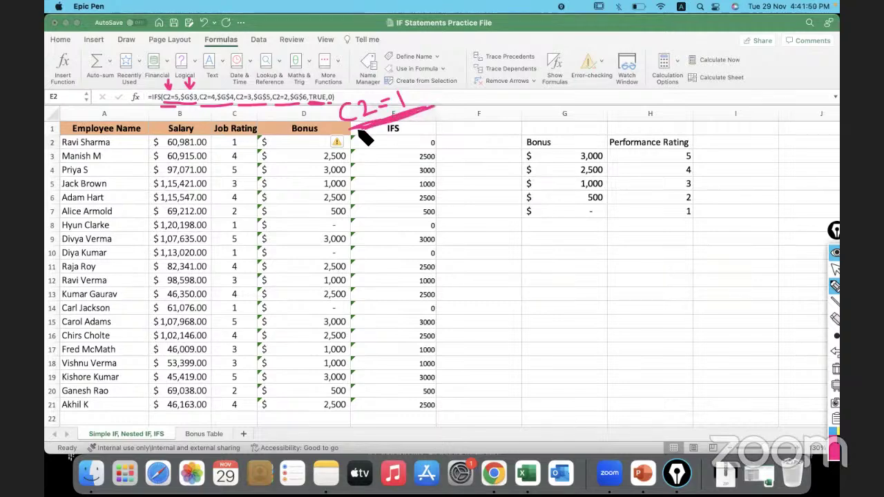
Step: With the pen, circle the job rating in C2, add an arrow under the C2=1 note, and draw three lines labelled 5, 4 and 3
{"action": "mouse_move", "coordinate": [252, 136]}
{"action": "left_mouse_down"}
{"action": "mouse_move", "coordinate": [215, 144]}
{"action": "mouse_move", "coordinate": [259, 141]}
{"action": "left_mouse_up"}
{"action": "left_click_drag", "start_coordinate": [341, 101], "coordinate": [338, 121]}
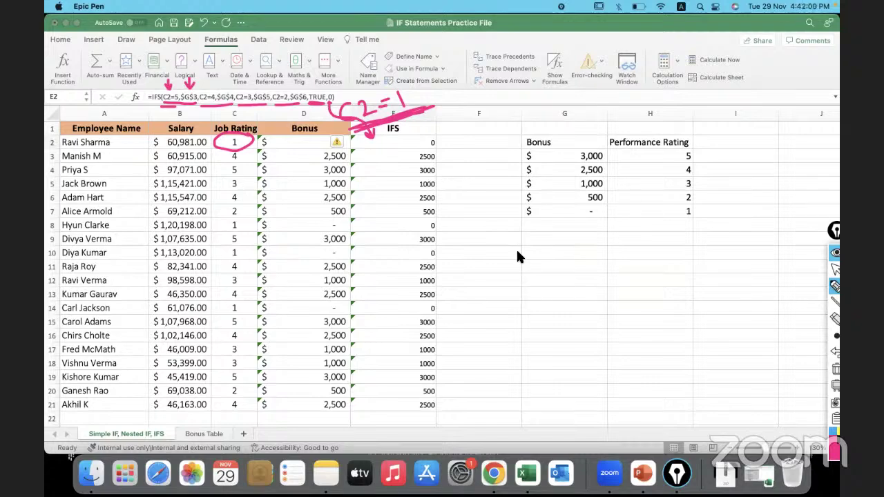
{"action": "left_click_drag", "start_coordinate": [516, 253], "coordinate": [552, 253]}
{"action": "left_click_drag", "start_coordinate": [524, 281], "coordinate": [564, 282]}
{"action": "left_click_drag", "start_coordinate": [531, 303], "coordinate": [570, 304]}
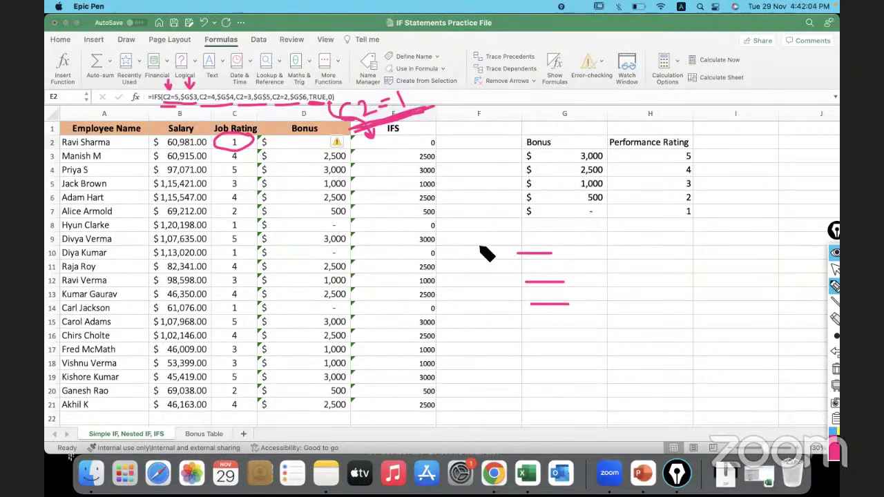
{"action": "mouse_move", "coordinate": [481, 248]}
{"action": "left_mouse_down"}
{"action": "mouse_move", "coordinate": [471, 274]}
{"action": "mouse_move", "coordinate": [509, 286]}
{"action": "mouse_move", "coordinate": [516, 332]}
{"action": "left_mouse_up"}
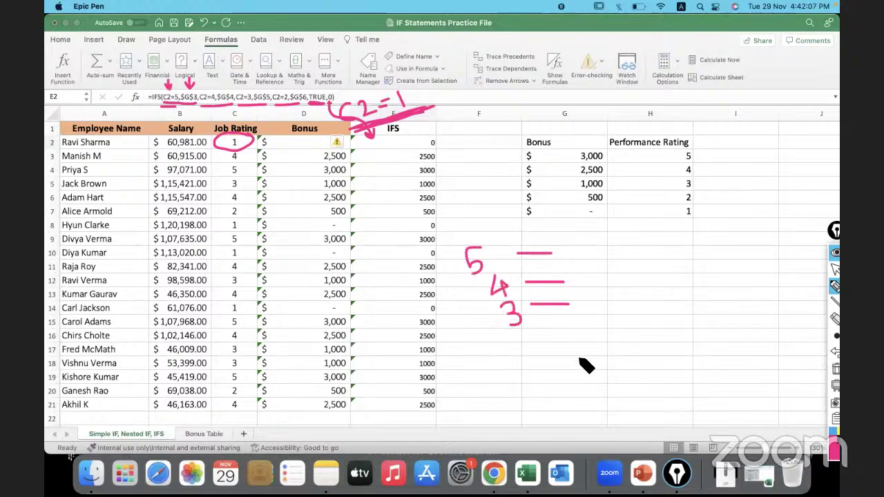
Step: Draw a ticked oval below the numbered lines and handwrite "every thing else" beside it
{"action": "mouse_move", "coordinate": [584, 363]}
{"action": "left_mouse_down"}
{"action": "mouse_move", "coordinate": [619, 407]}
{"action": "mouse_move", "coordinate": [627, 339]}
{"action": "mouse_move", "coordinate": [587, 369]}
{"action": "left_mouse_up"}
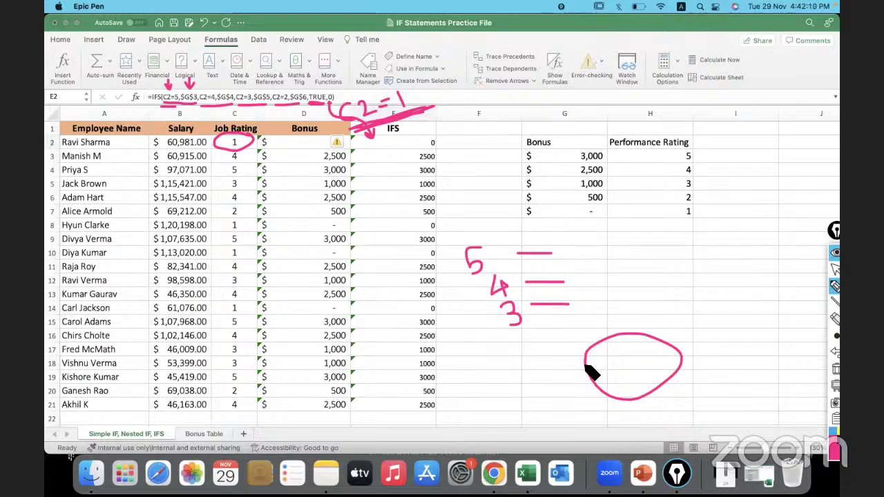
{"action": "mouse_move", "coordinate": [496, 401]}
{"action": "left_mouse_down"}
{"action": "mouse_move", "coordinate": [538, 400]}
{"action": "mouse_move", "coordinate": [565, 386]}
{"action": "mouse_move", "coordinate": [562, 410]}
{"action": "mouse_move", "coordinate": [555, 406]}
{"action": "mouse_move", "coordinate": [617, 418]}
{"action": "left_mouse_up"}
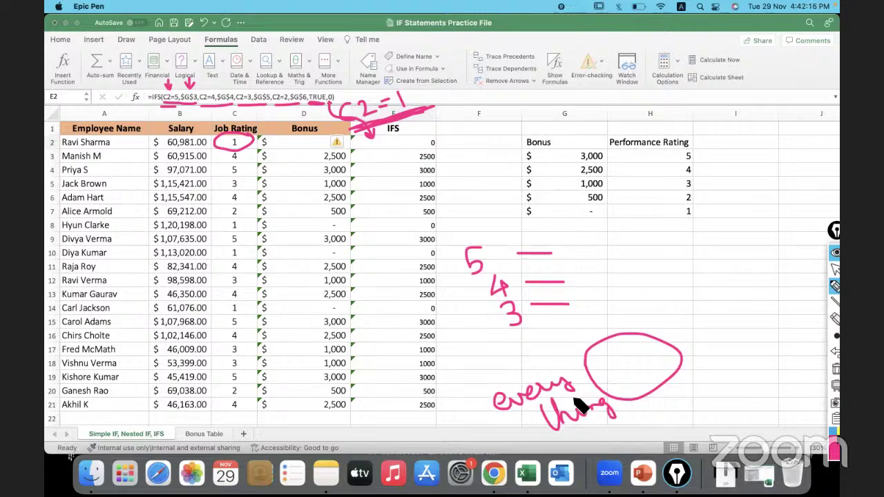
{"action": "left_click_drag", "start_coordinate": [538, 416], "coordinate": [556, 412]}
{"action": "left_click_drag", "start_coordinate": [622, 426], "coordinate": [675, 414]}
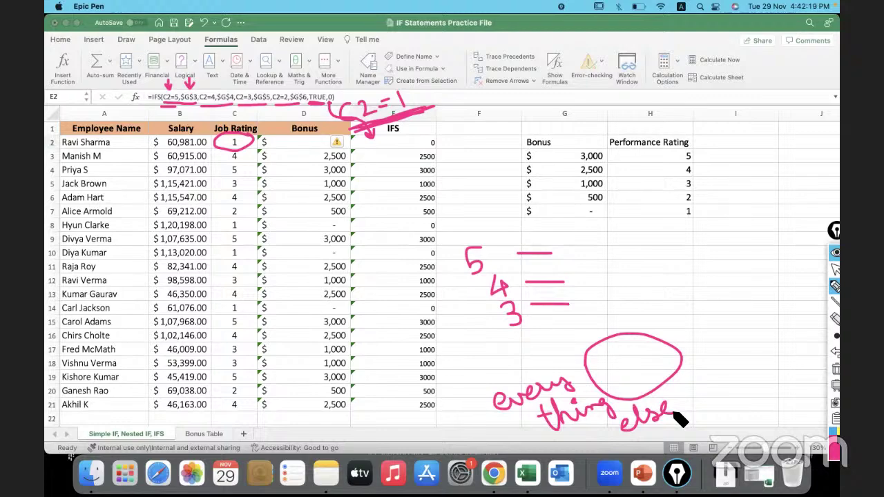
{"action": "left_click_drag", "start_coordinate": [613, 340], "coordinate": [635, 323]}
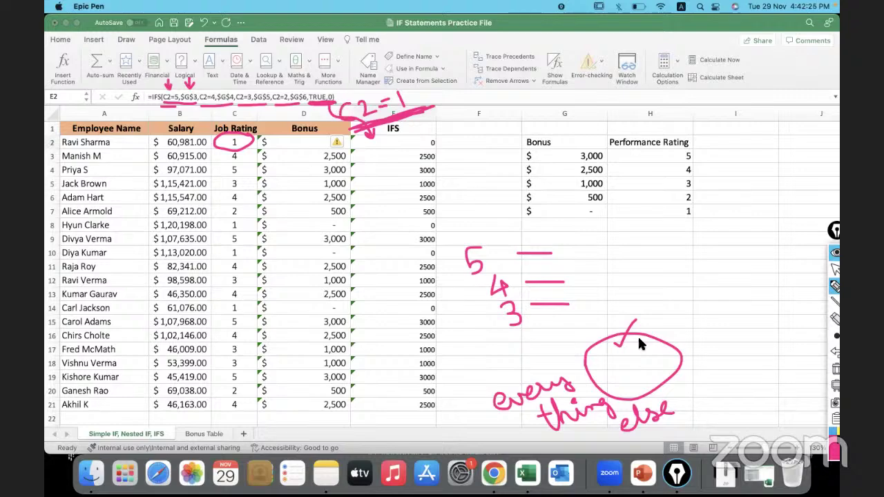
Step: Clear all pen annotations and switch back to the Excel worksheet
{"action": "left_click", "coordinate": [836, 370]}
{"action": "left_click", "coordinate": [836, 269]}
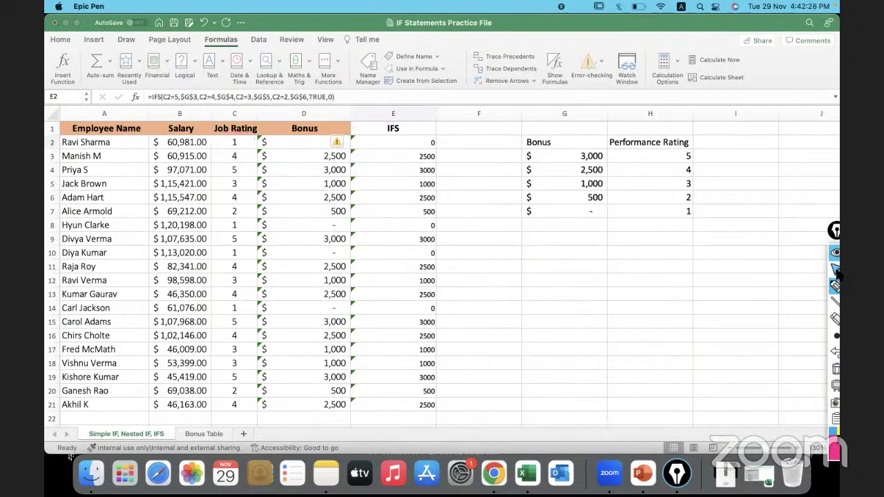
{"action": "left_click", "coordinate": [235, 155]}
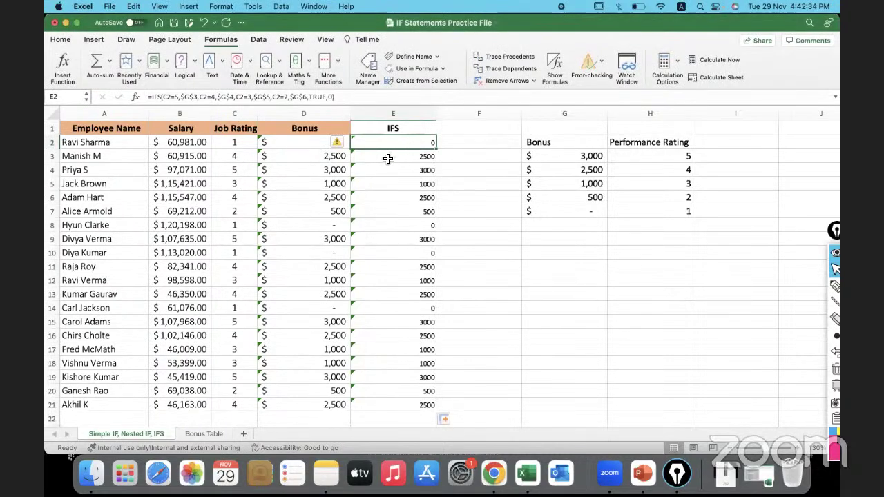
Step: Evaluate the C3=5 and C3=4 conditions in place within the E3 IFS formula and leave it without saving the evaluated parts
{"action": "left_click", "coordinate": [394, 156]}
{"action": "left_click", "coordinate": [221, 158]}
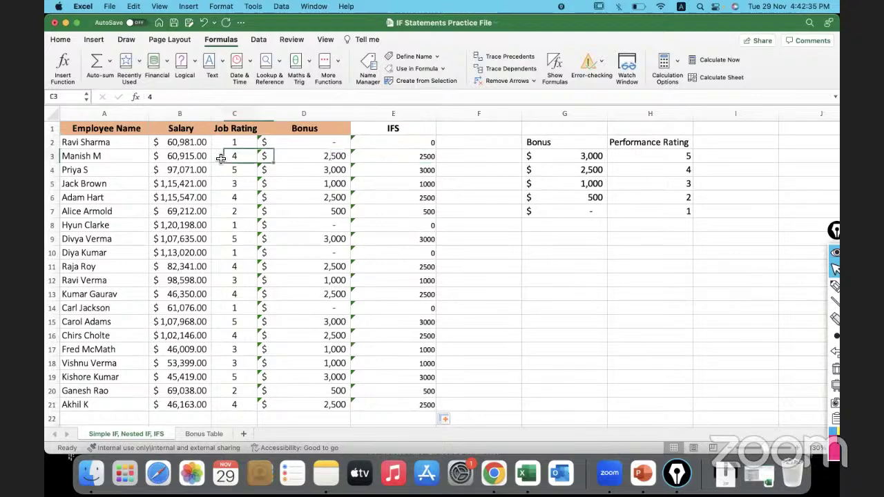
{"action": "left_click", "coordinate": [390, 160]}
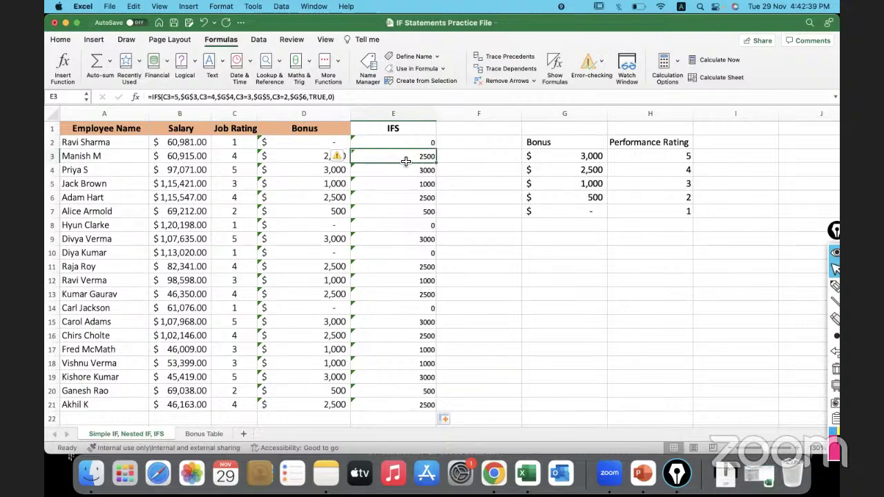
{"action": "left_click", "coordinate": [171, 97]}
{"action": "double_click", "coordinate": [175, 97]}
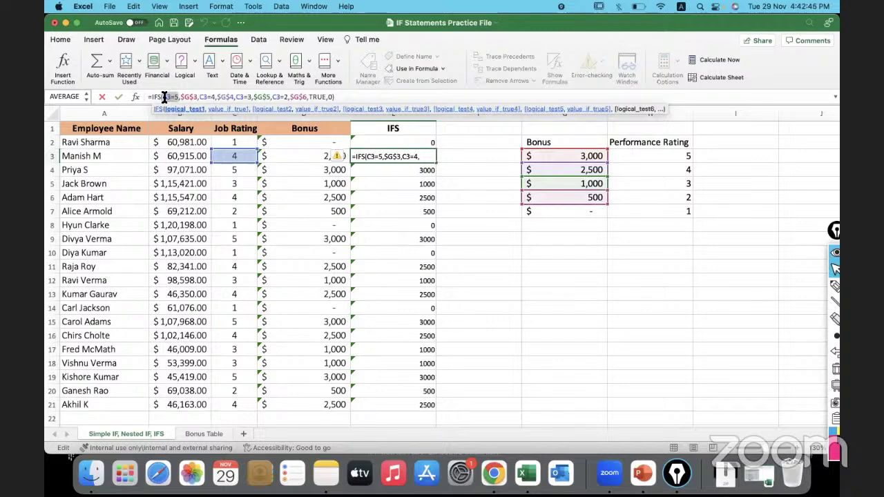
{"action": "left_click", "coordinate": [705, 60]}
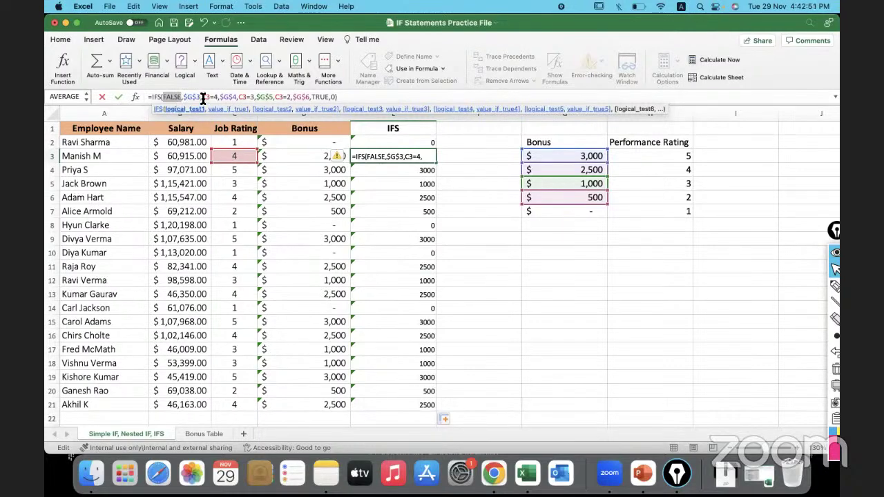
{"action": "left_click_drag", "start_coordinate": [202, 97], "coordinate": [219, 98]}
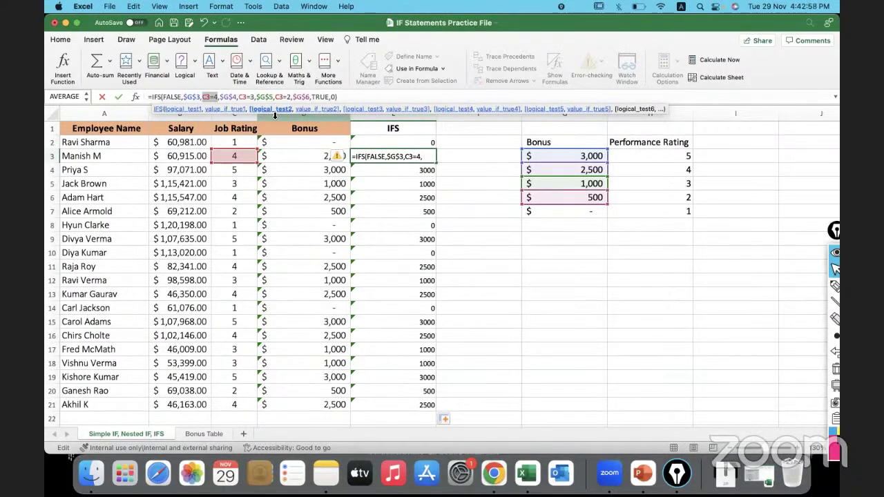
{"action": "key", "text": "F9"}
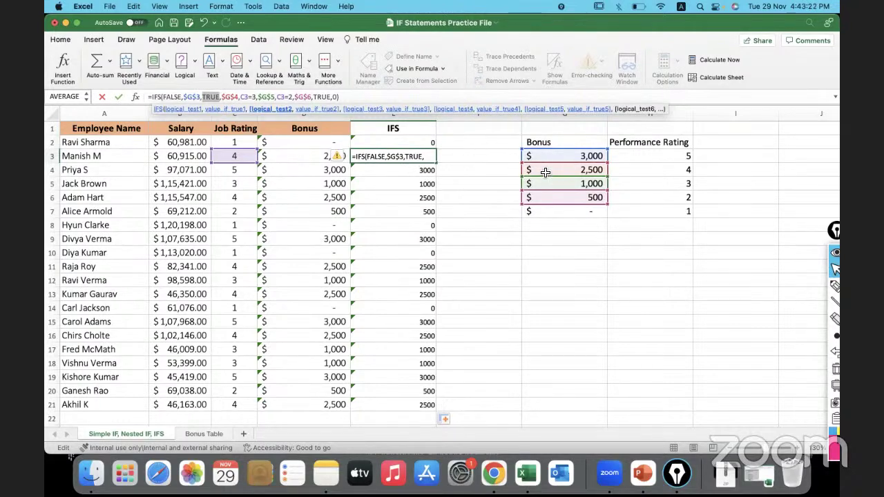
{"action": "key", "text": "Escape"}
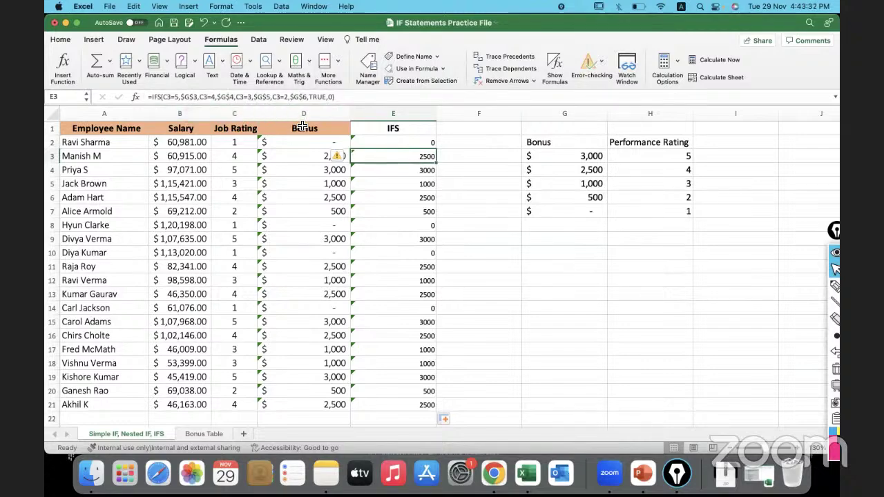
Step: Highlight the TRUE,0 fallback pair in the E3 IFS formula and leave the formula without saving any edits
{"action": "left_click", "coordinate": [308, 97]}
{"action": "left_click_drag", "start_coordinate": [308, 96], "coordinate": [329, 96]}
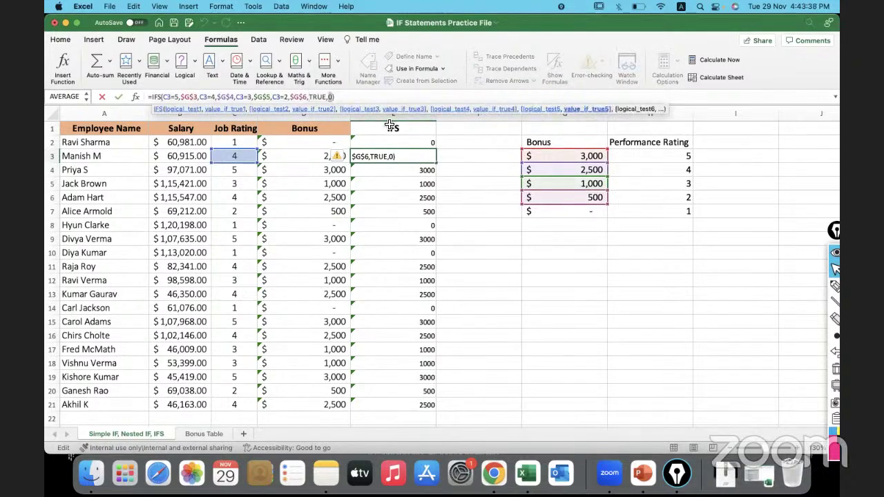
{"action": "key", "text": "Escape"}
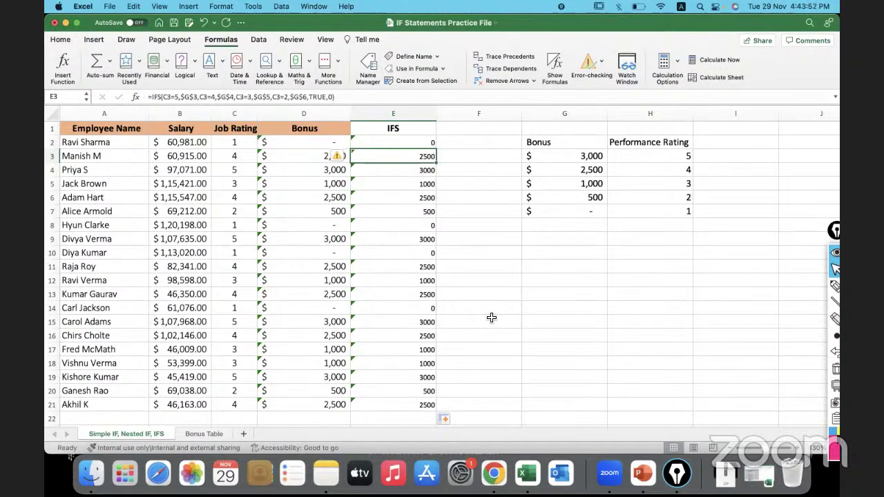
{"action": "double_click", "coordinate": [317, 96]}
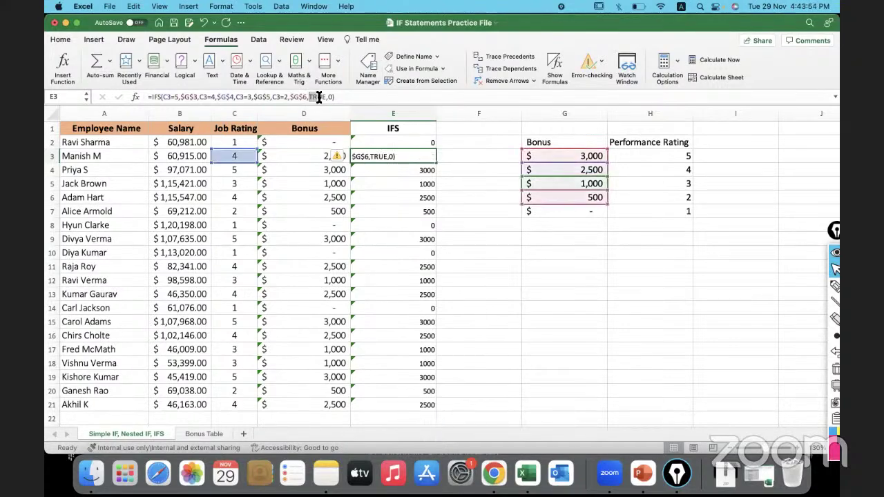
{"action": "left_click_drag", "start_coordinate": [319, 97], "coordinate": [332, 98]}
{"action": "left_click", "coordinate": [500, 272]}
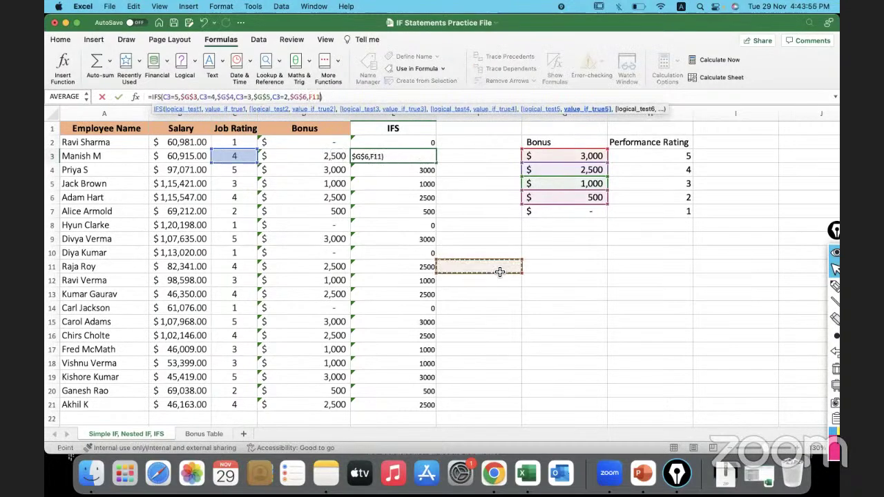
{"action": "key", "text": "Escape"}
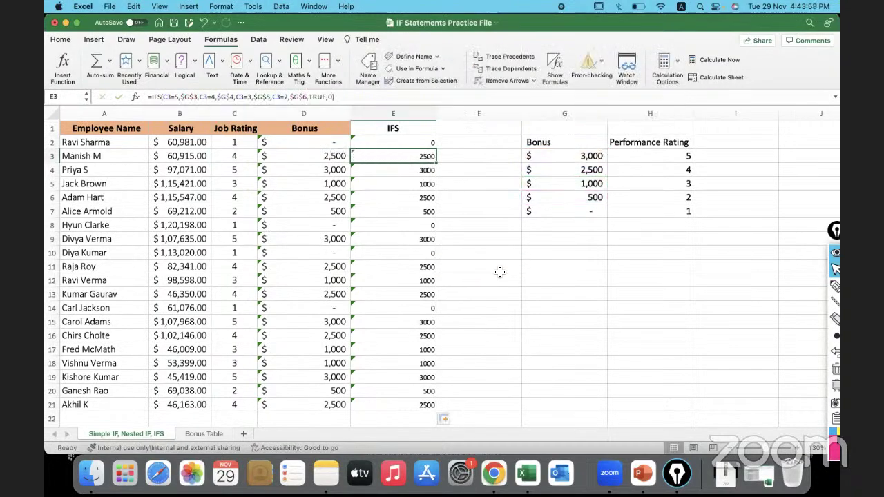
Step: Set the bonus for performance rating 5 in G3 to 5000 and check the recalculated bonuses in D4:E4
{"action": "left_click", "coordinate": [570, 156]}
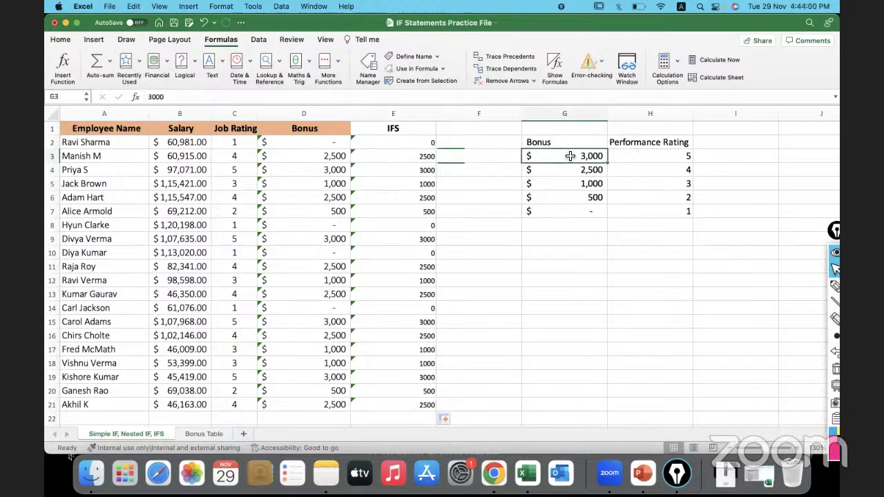
{"action": "left_click_drag", "start_coordinate": [569, 143], "coordinate": [628, 214]}
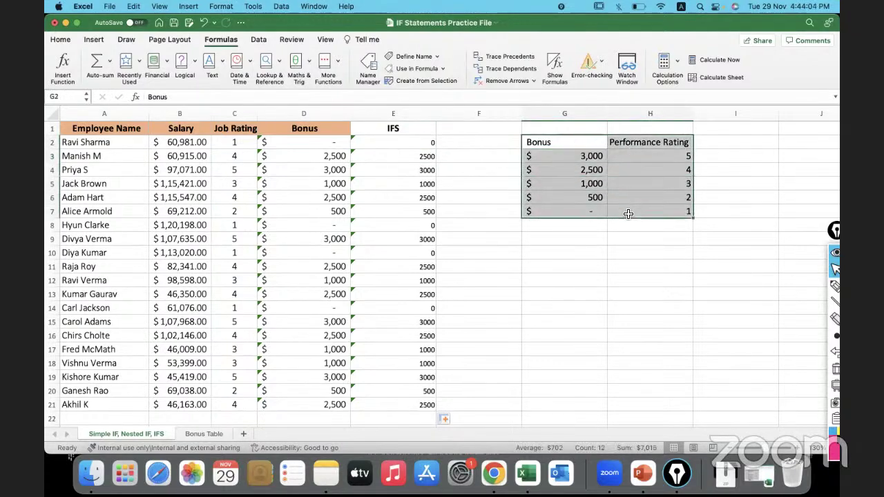
{"action": "left_click", "coordinate": [560, 155]}
{"action": "double_click", "coordinate": [561, 156]}
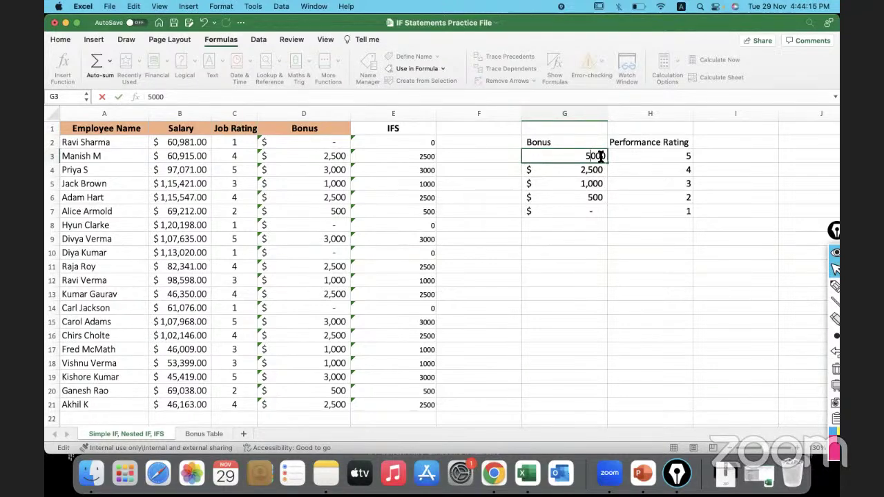
{"action": "key", "text": "Return"}
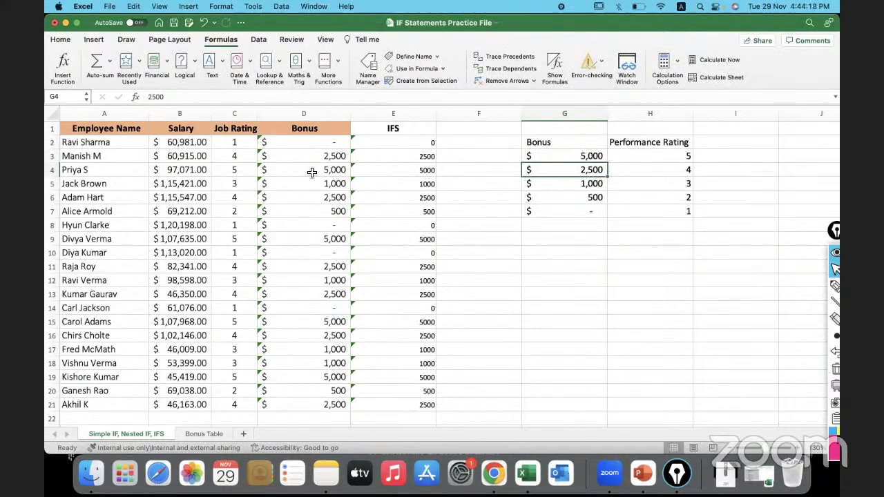
{"action": "left_click", "coordinate": [313, 172]}
{"action": "left_click_drag", "start_coordinate": [313, 172], "coordinate": [361, 173]}
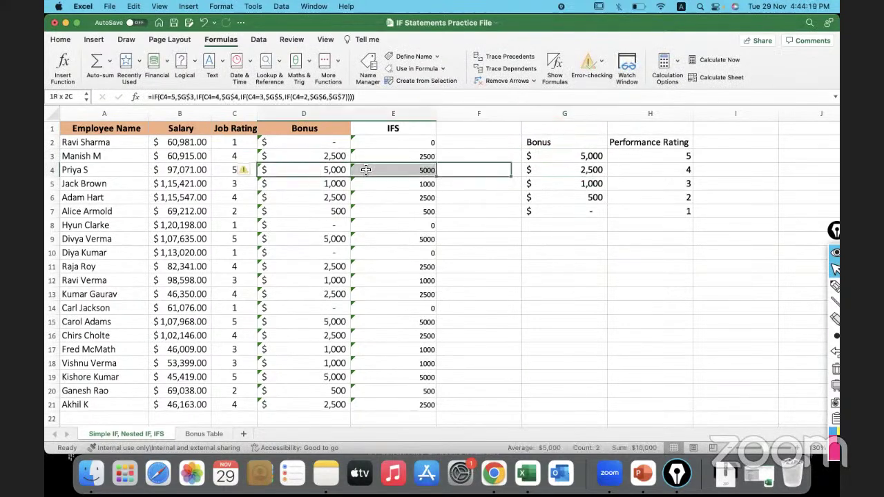
{"action": "left_click", "coordinate": [564, 267]}
Step: Set the bonus for performance rating 1 in G7 to 100 and review the nested IF results in the Bonus column
{"action": "left_click", "coordinate": [566, 210]}
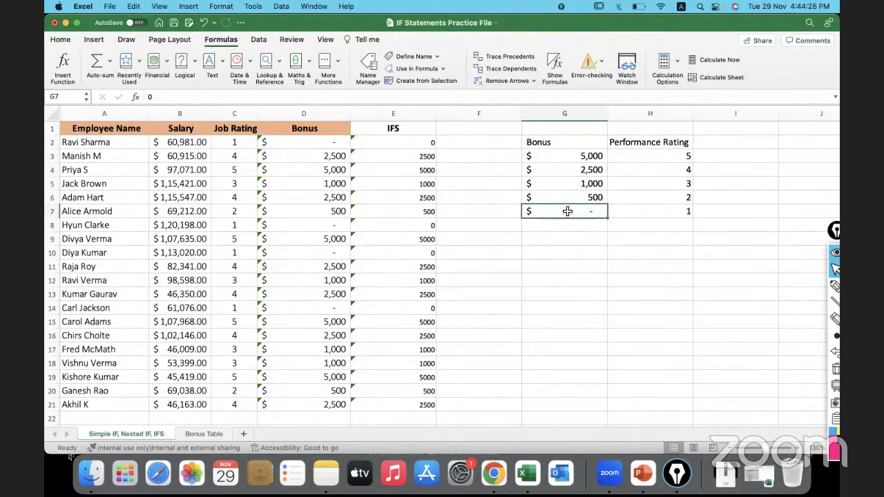
{"action": "type", "text": "100"}
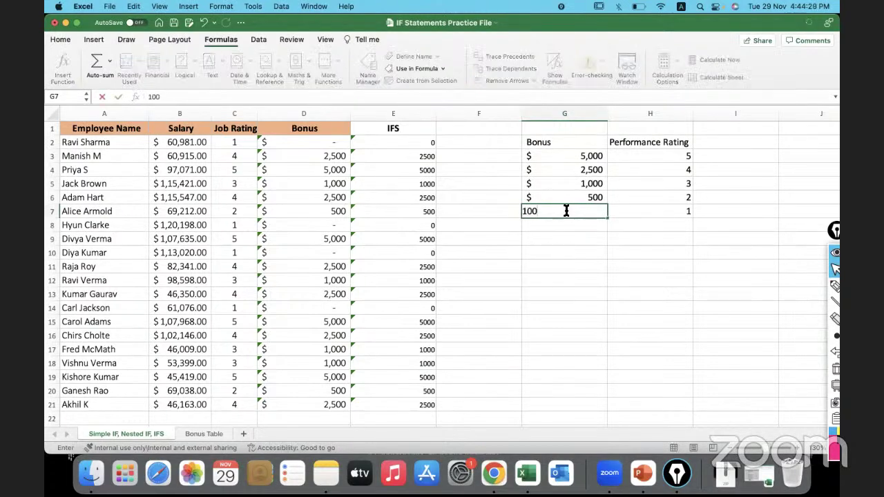
{"action": "key", "text": "Return"}
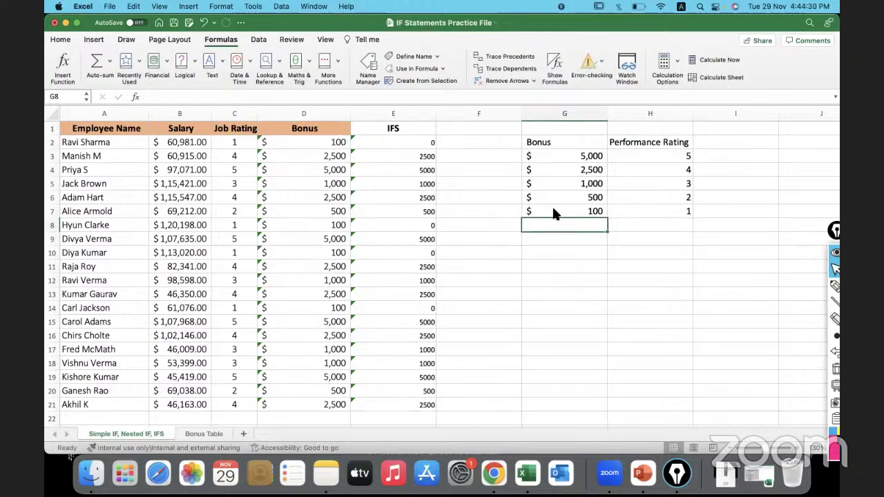
{"action": "left_click_drag", "start_coordinate": [318, 146], "coordinate": [315, 346]}
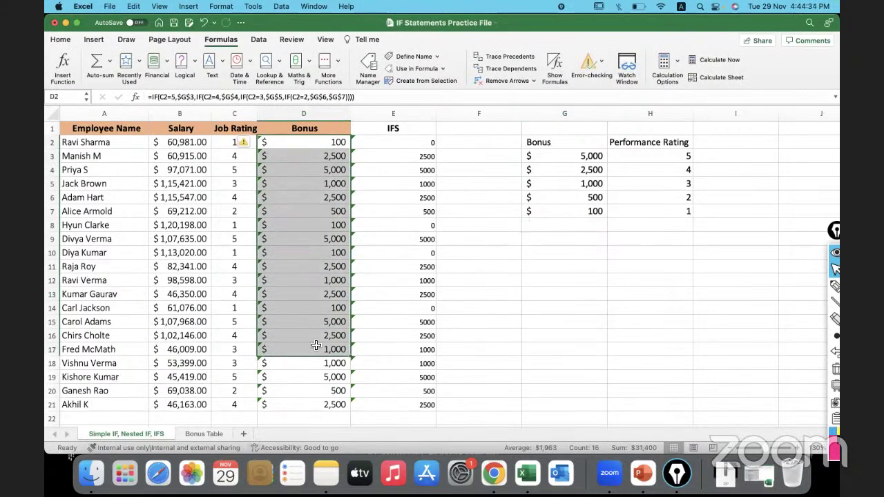
Step: Change the TRUE fallback result in the E2 IFS formula to 100 and fill the formula down to E21
{"action": "left_click", "coordinate": [384, 140]}
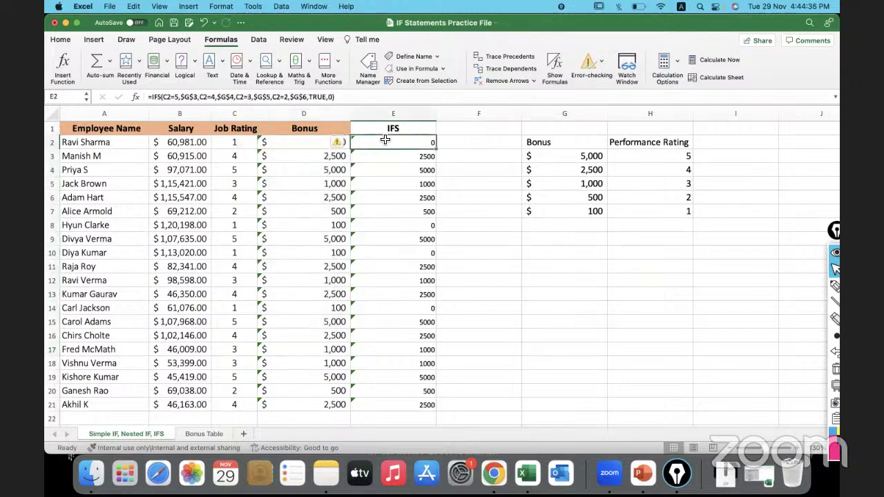
{"action": "left_click", "coordinate": [332, 97]}
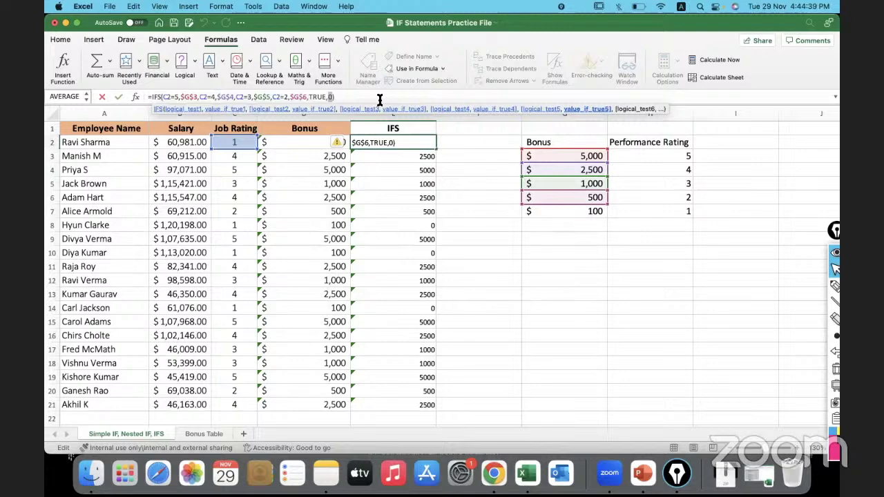
{"action": "key", "text": "BackSpace"}
{"action": "type", "text": "100"}
{"action": "key", "text": "Return"}
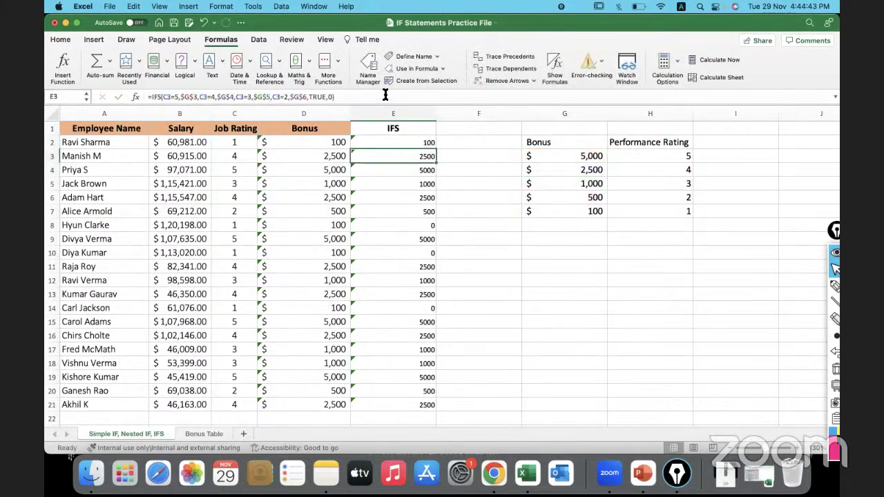
{"action": "left_click", "coordinate": [419, 141]}
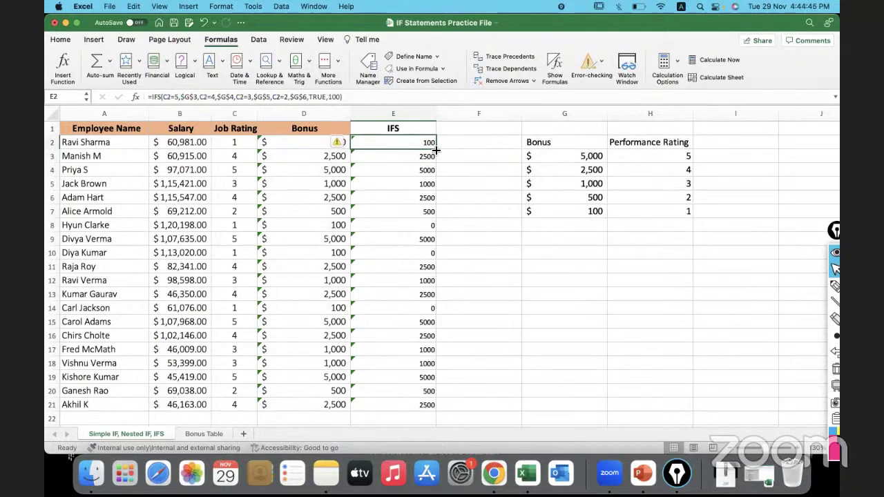
{"action": "double_click", "coordinate": [435, 148]}
{"action": "left_click", "coordinate": [500, 257]}
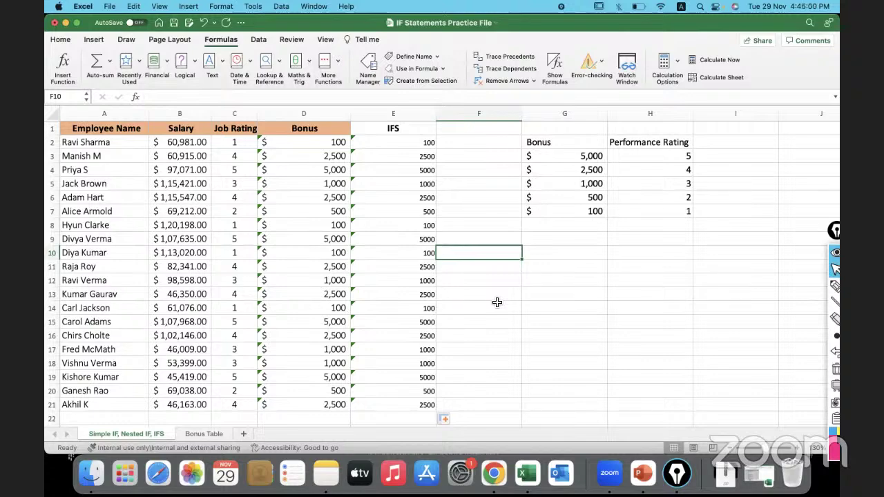
Step: Underline the nested IF parts of the D2 bonus formula with the pen and draw arrows from each IF to the next
{"action": "left_click", "coordinate": [327, 145]}
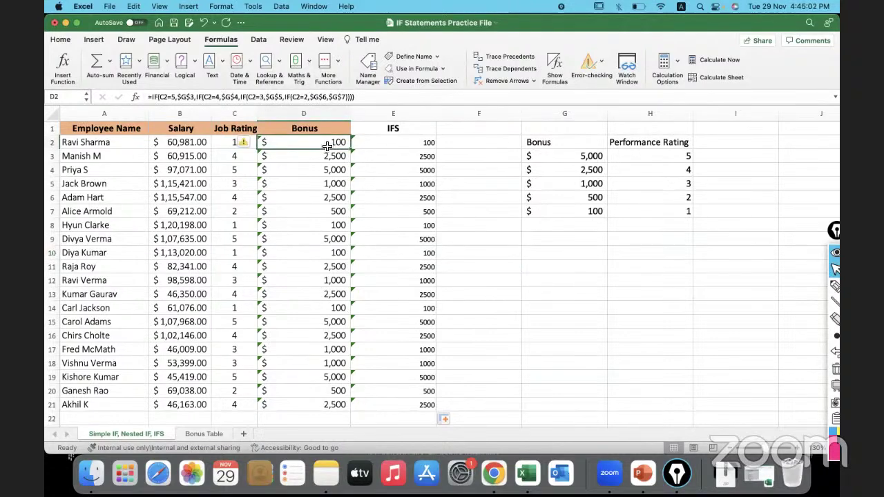
{"action": "mouse_move", "coordinate": [834, 289]}
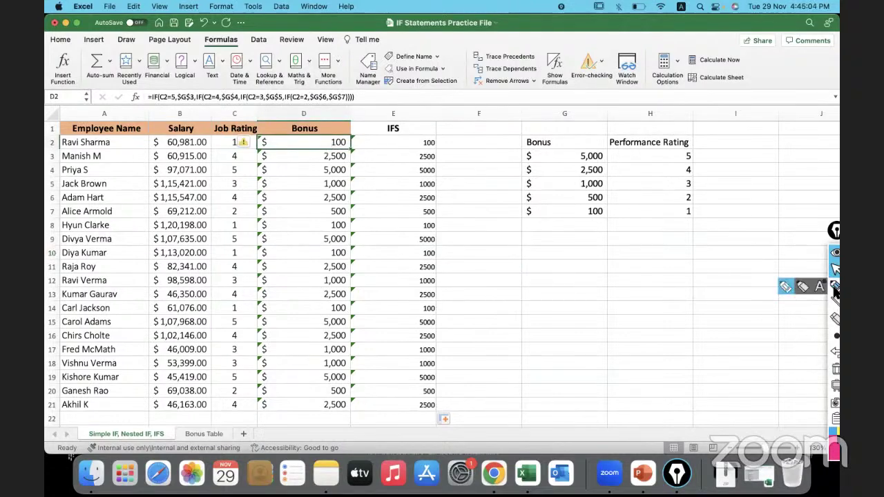
{"action": "left_click", "coordinate": [834, 289]}
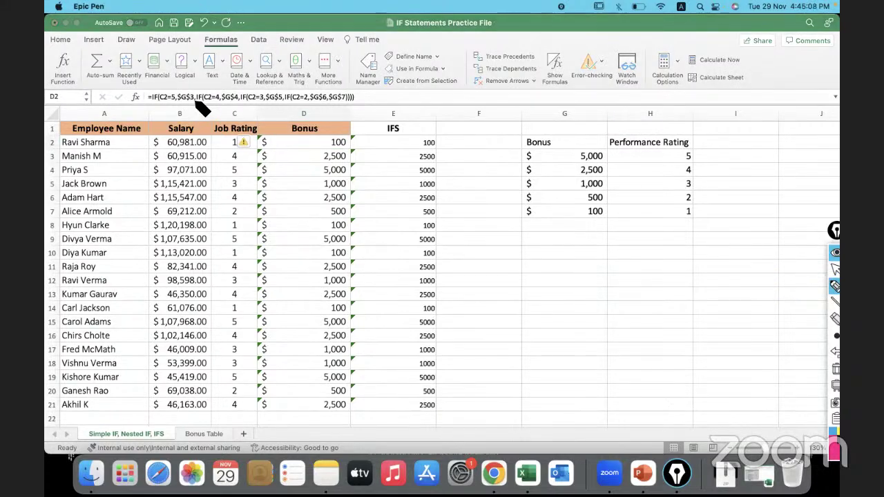
{"action": "left_click_drag", "start_coordinate": [195, 101], "coordinate": [343, 102]}
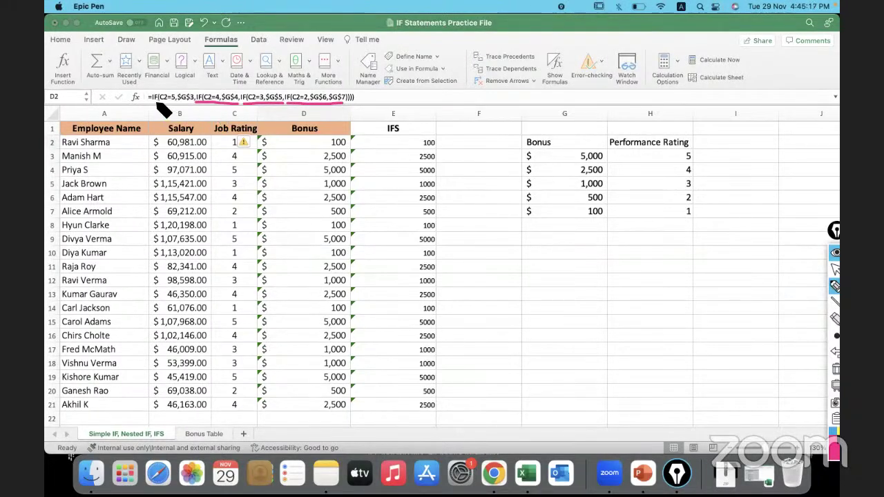
{"action": "mouse_move", "coordinate": [157, 105]}
{"action": "left_mouse_down"}
{"action": "mouse_move", "coordinate": [197, 131]}
{"action": "mouse_move", "coordinate": [213, 108]}
{"action": "left_mouse_up"}
{"action": "mouse_move", "coordinate": [227, 119]}
{"action": "left_mouse_down"}
{"action": "mouse_move", "coordinate": [257, 111]}
{"action": "mouse_move", "coordinate": [278, 134]}
{"action": "mouse_move", "coordinate": [315, 118]}
{"action": "mouse_move", "coordinate": [325, 131]}
{"action": "left_mouse_up"}
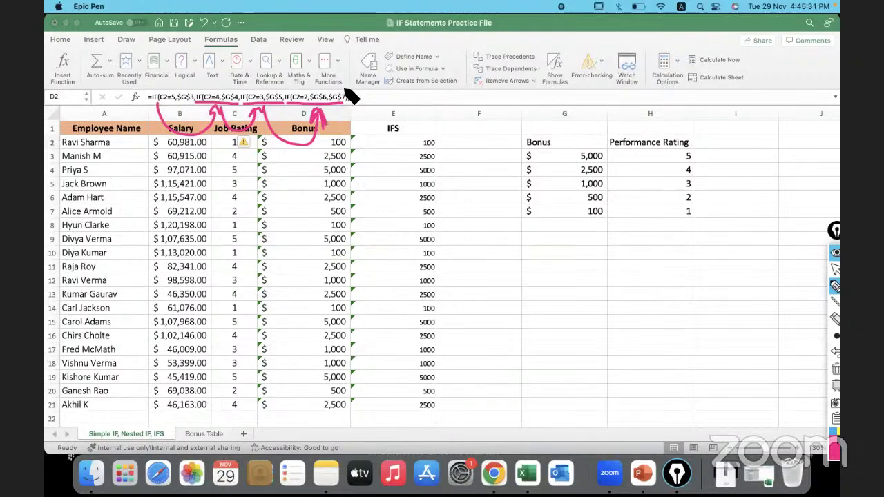
Step: Circle each IF test in the D2 formula with the pen, and clear all the pen annotations
{"action": "mouse_move", "coordinate": [349, 98]}
{"action": "left_mouse_down"}
{"action": "mouse_move", "coordinate": [338, 80]}
{"action": "mouse_move", "coordinate": [294, 92]}
{"action": "mouse_move", "coordinate": [288, 106]}
{"action": "mouse_move", "coordinate": [319, 114]}
{"action": "mouse_move", "coordinate": [352, 97]}
{"action": "left_mouse_up"}
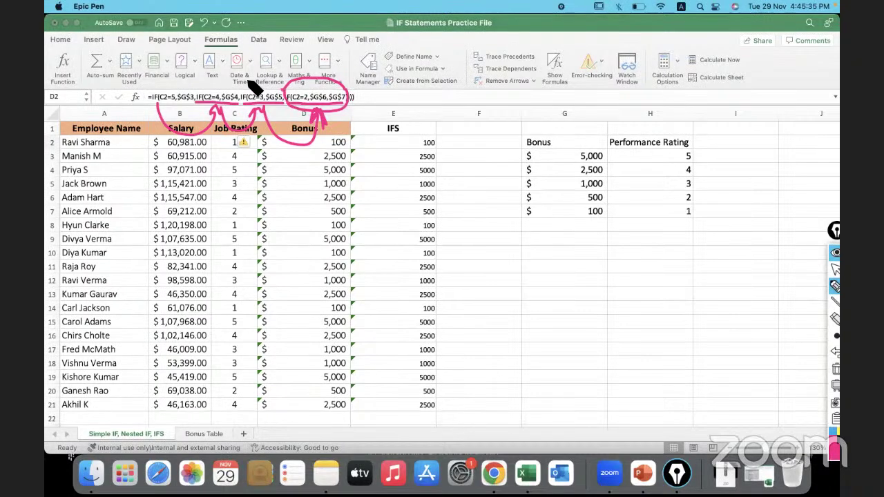
{"action": "mouse_move", "coordinate": [238, 90]}
{"action": "left_mouse_down"}
{"action": "mouse_move", "coordinate": [226, 77]}
{"action": "mouse_move", "coordinate": [214, 108]}
{"action": "mouse_move", "coordinate": [170, 107]}
{"action": "left_mouse_up"}
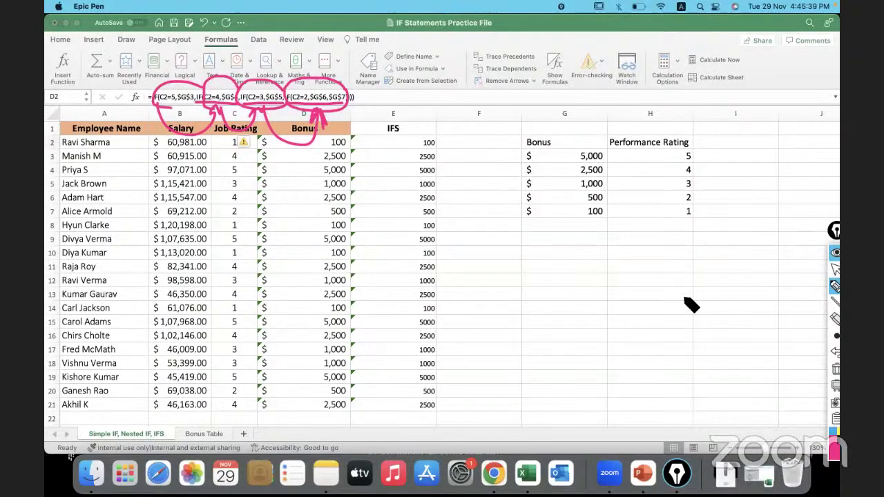
{"action": "left_click", "coordinate": [834, 369]}
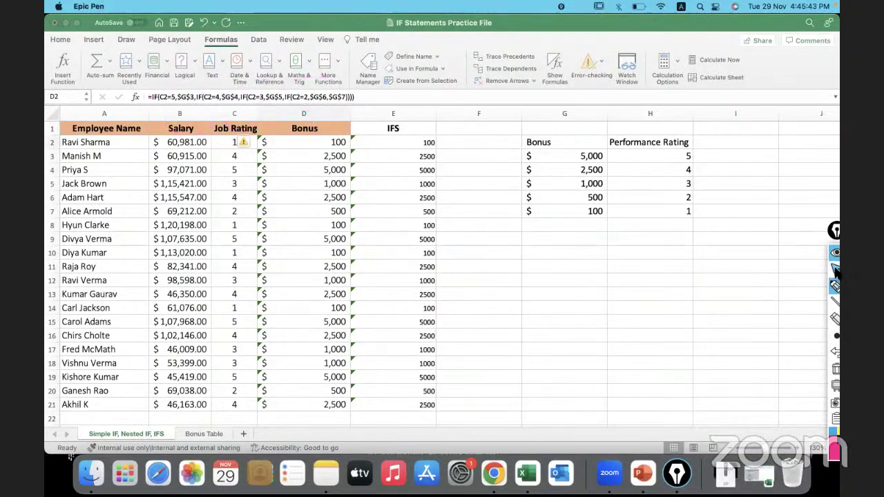
{"action": "left_click", "coordinate": [835, 269]}
Step: Highlight the whole nested IF formula in D2 and leave the cell without saving any edits
{"action": "left_click", "coordinate": [357, 95]}
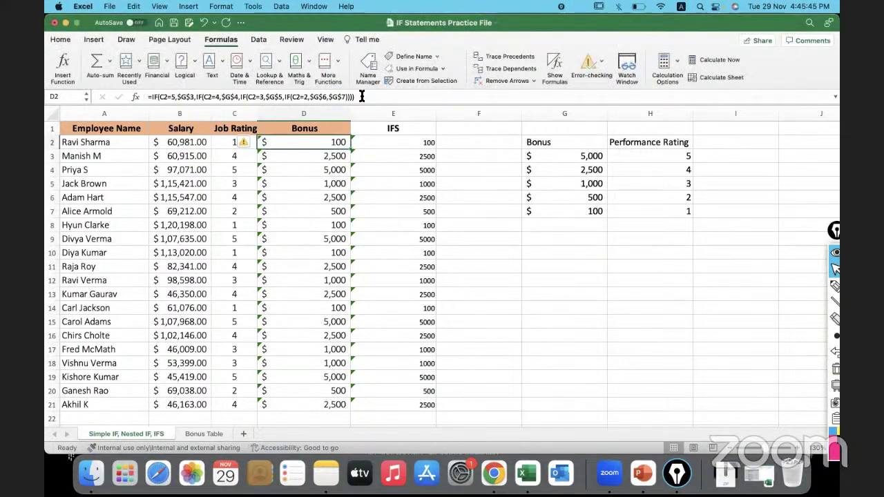
{"action": "left_click_drag", "start_coordinate": [355, 97], "coordinate": [140, 90]}
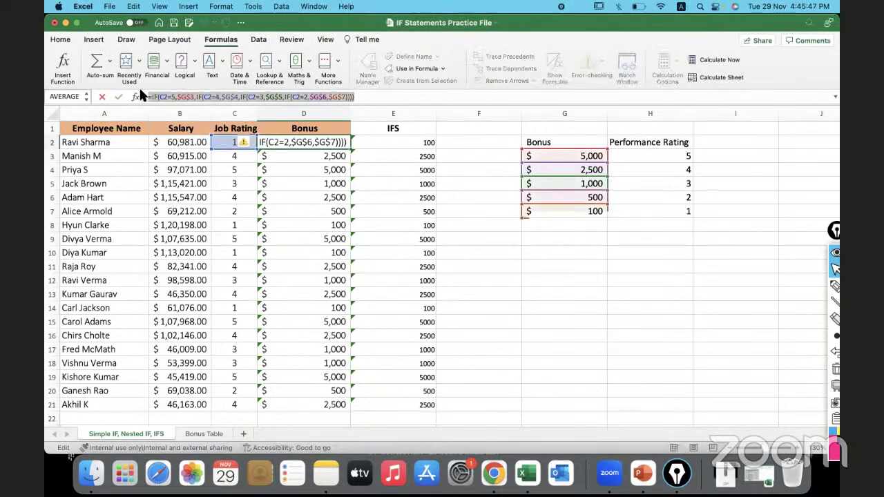
{"action": "left_click", "coordinate": [619, 328]}
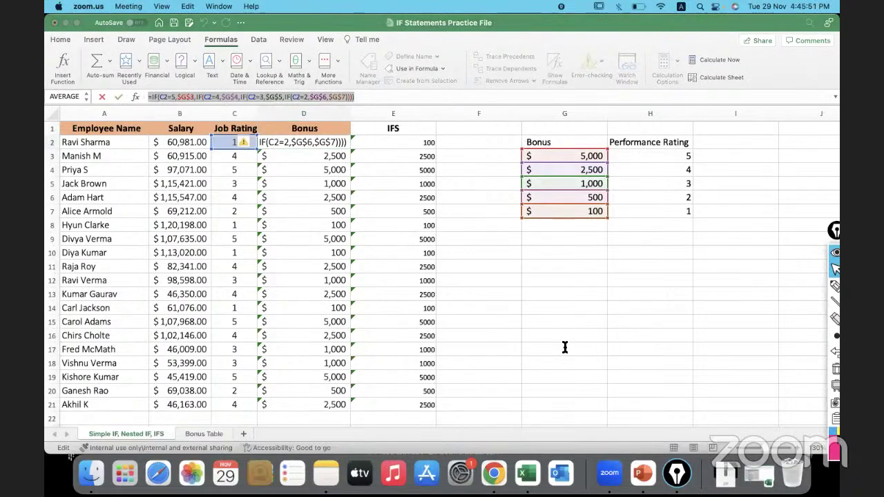
{"action": "left_click", "coordinate": [395, 143]}
{"action": "left_click", "coordinate": [396, 143]}
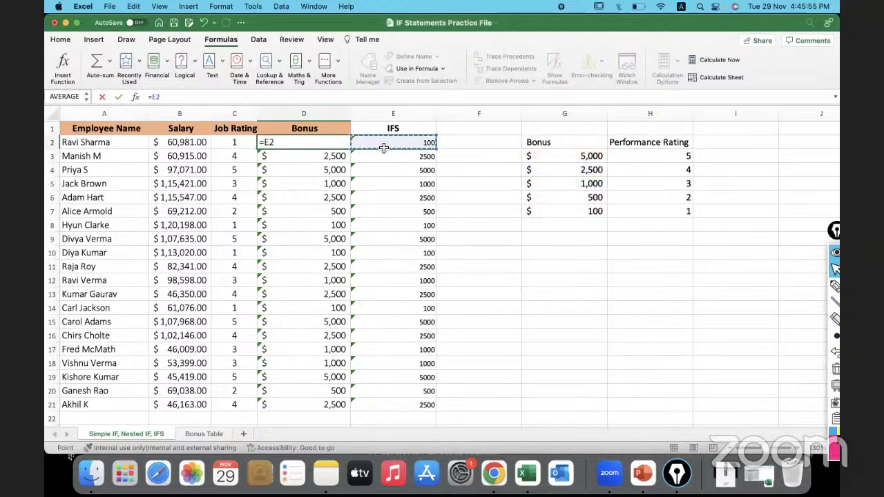
{"action": "key", "text": "Escape"}
Step: Highlight the whole IFS formula in E2 to compare it with the nested IF, and leave it without edits
{"action": "left_click", "coordinate": [386, 145]}
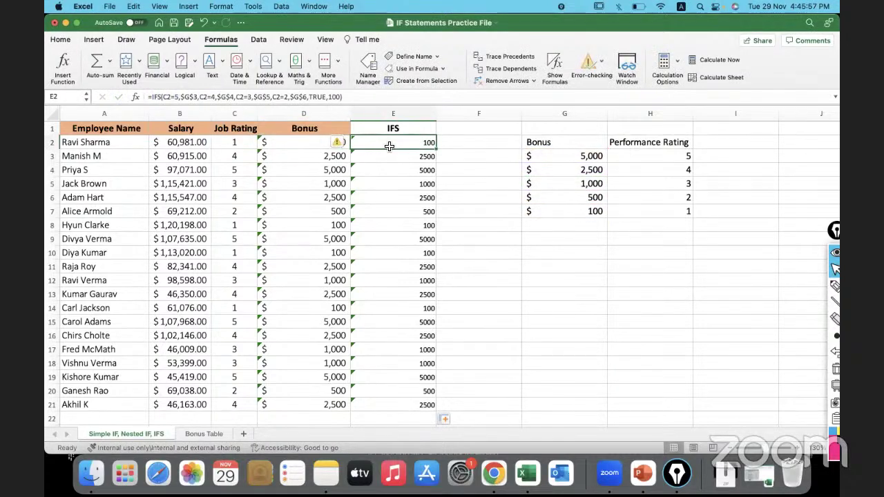
{"action": "left_click_drag", "start_coordinate": [358, 97], "coordinate": [123, 93]}
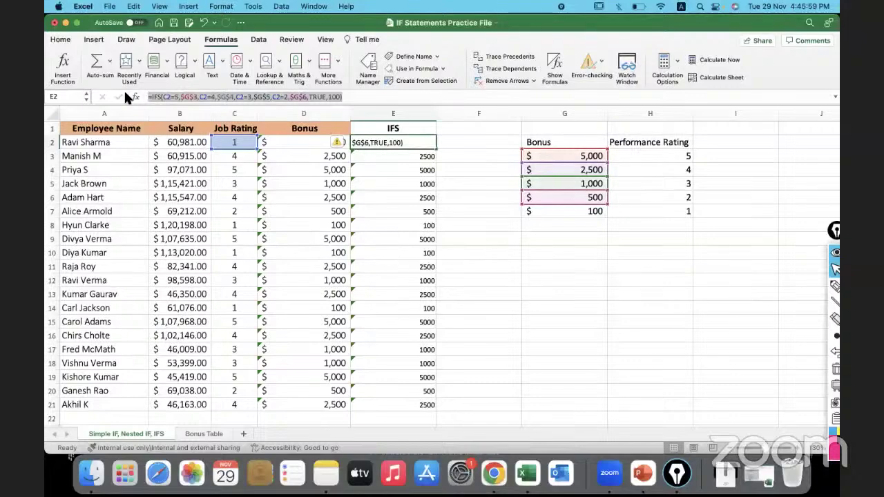
{"action": "left_click", "coordinate": [551, 346]}
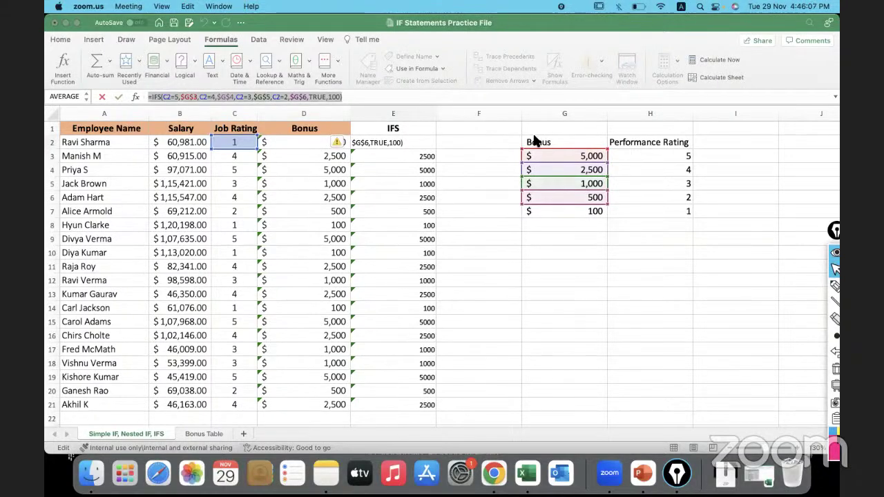
{"action": "left_click", "coordinate": [530, 276]}
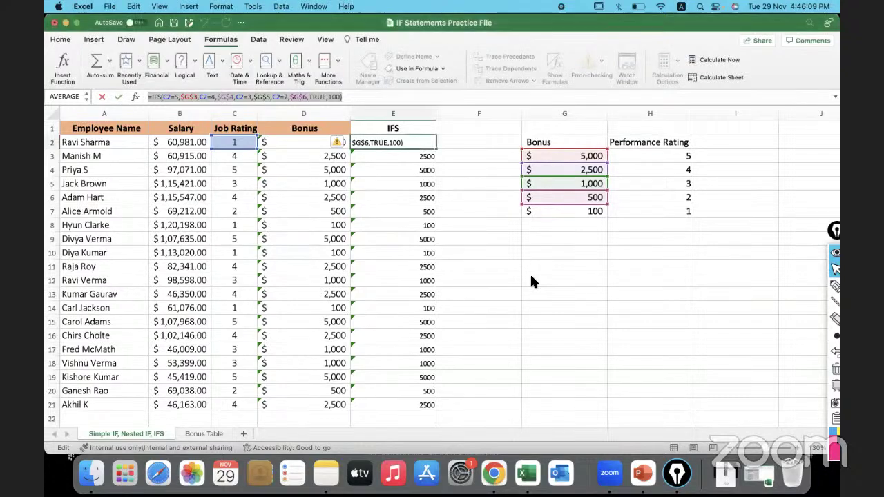
{"action": "key", "text": "Escape"}
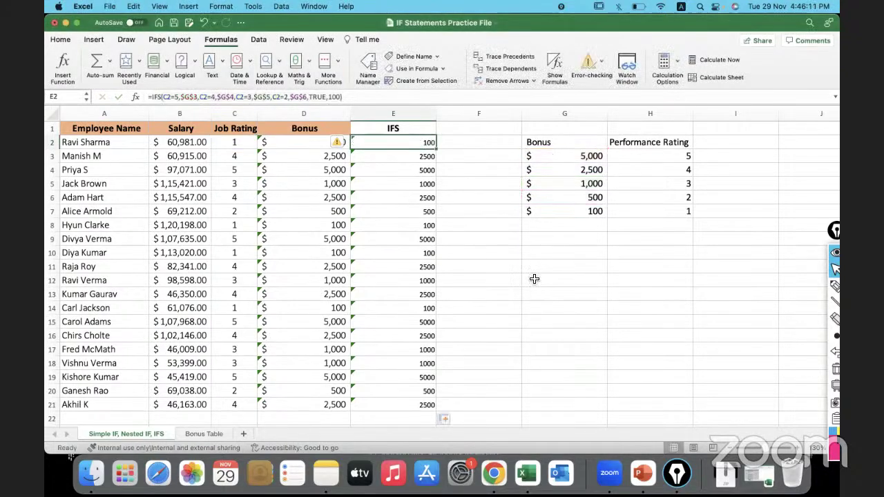
{"action": "left_click", "coordinate": [501, 261]}
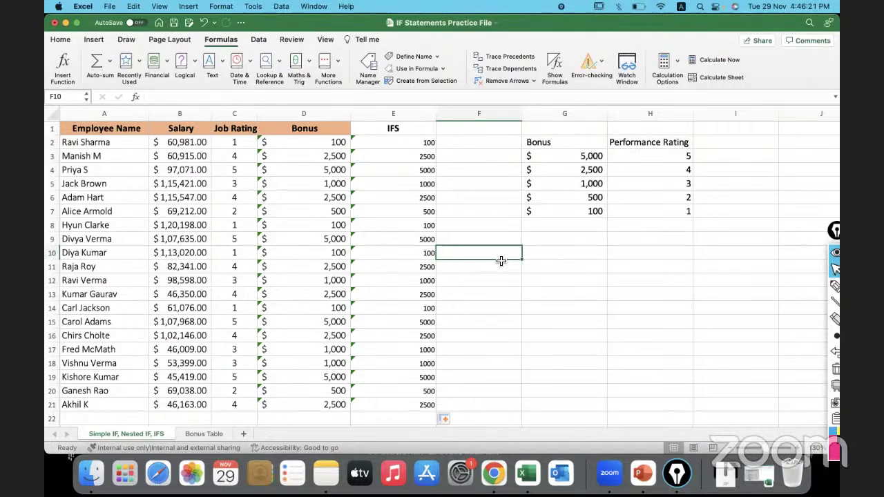
{"action": "left_click", "coordinate": [611, 271]}
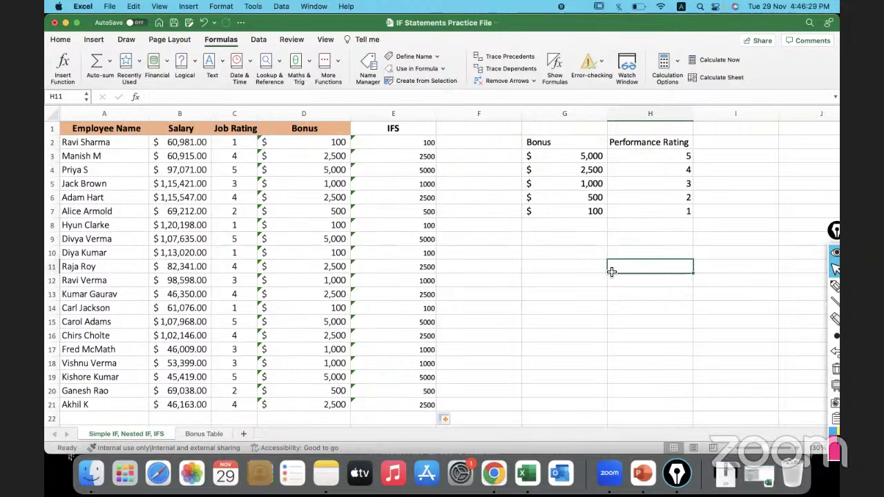
{"action": "left_click", "coordinate": [393, 141]}
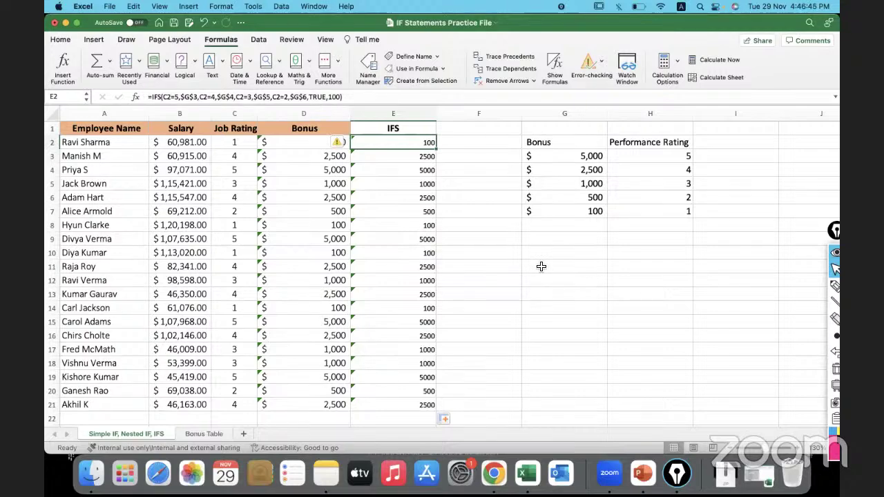
{"action": "left_click", "coordinate": [560, 321]}
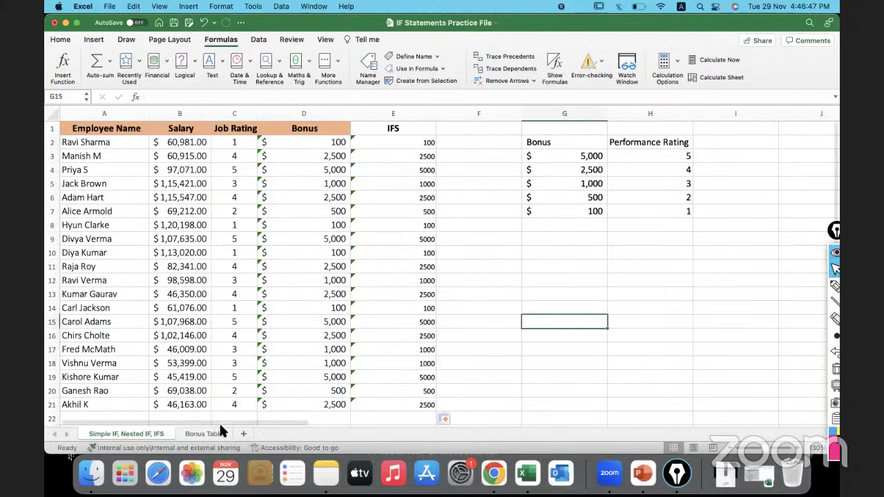
Step: Close the IF Statements Practice File without saving its changes, and close the VLOOKUP Exact workbook
{"action": "left_click", "coordinate": [54, 22]}
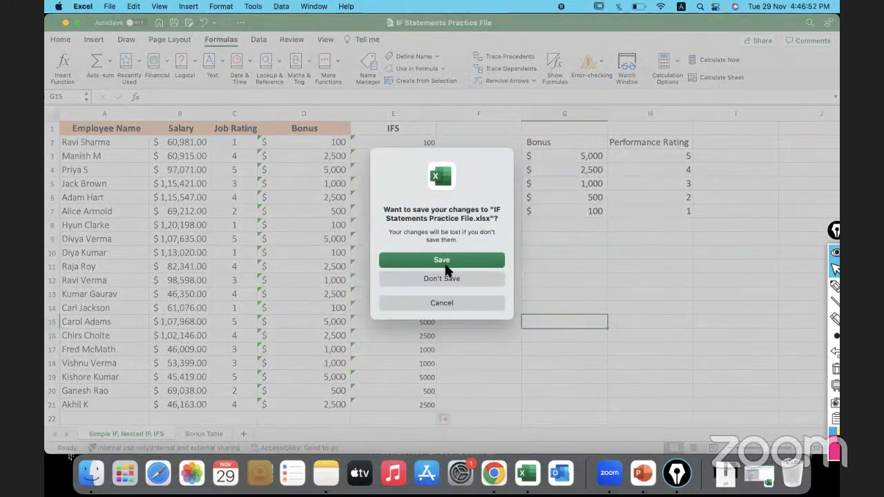
{"action": "left_click", "coordinate": [445, 278]}
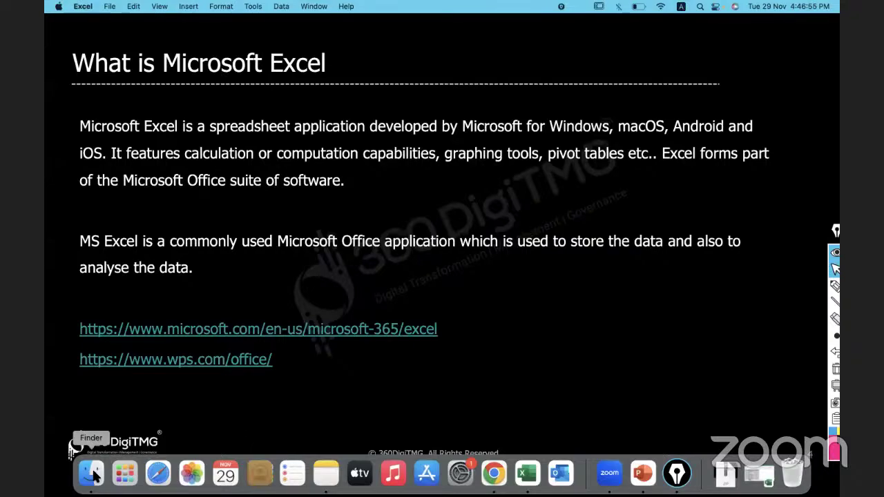
{"action": "left_click", "coordinate": [93, 475]}
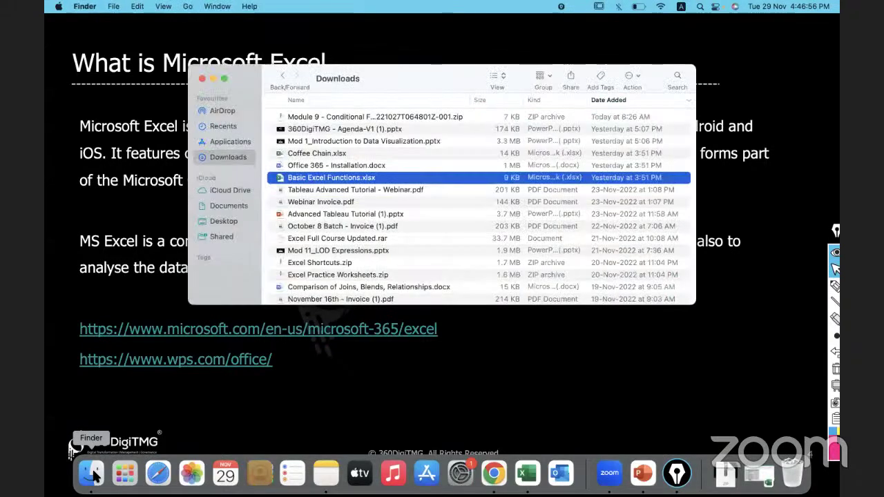
{"action": "left_click", "coordinate": [526, 478]}
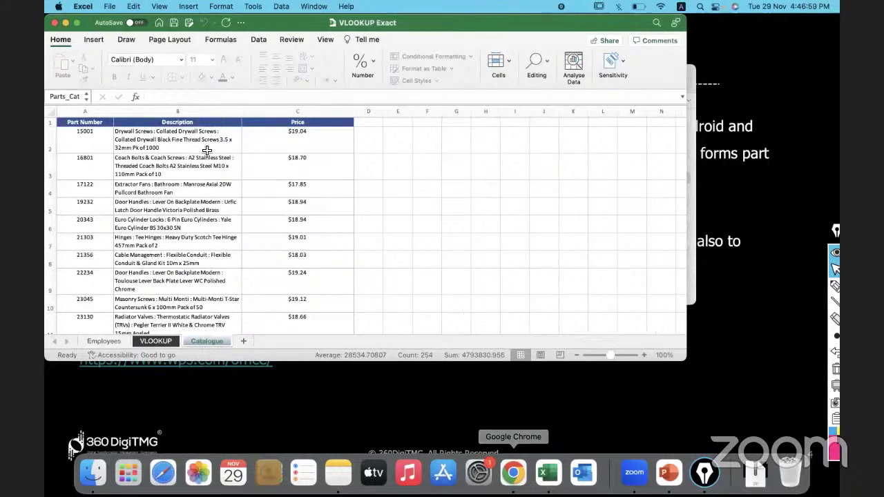
{"action": "left_click", "coordinate": [55, 22]}
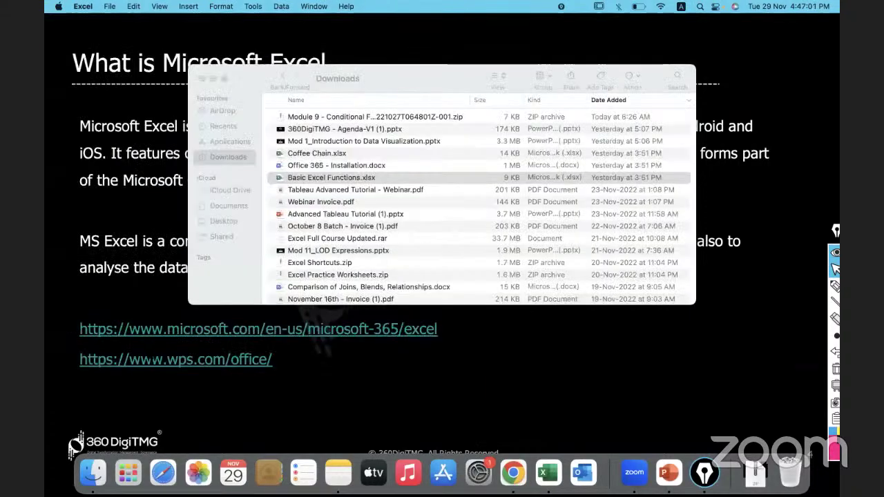
Step: Switch to Finder and open Practice file for IFS functions.xlsx from the Excel Material - 360DigiTMG folder in Documents
{"action": "left_click", "coordinate": [93, 475]}
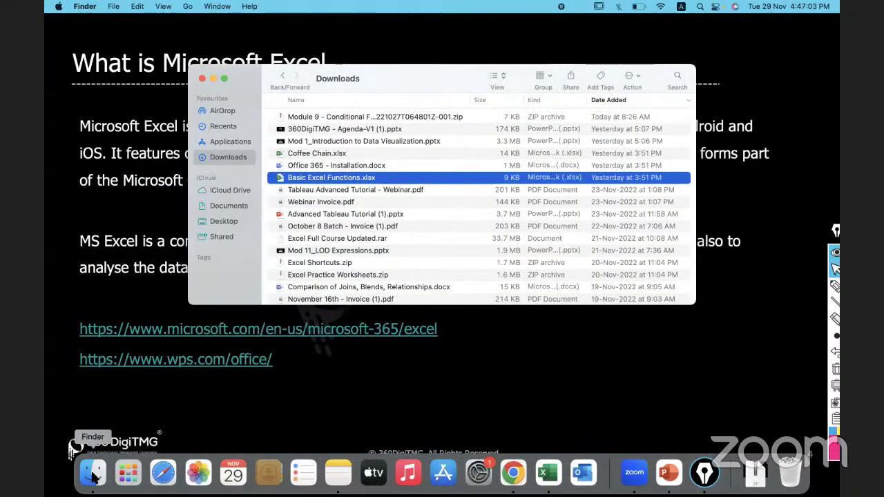
{"action": "left_click", "coordinate": [228, 206]}
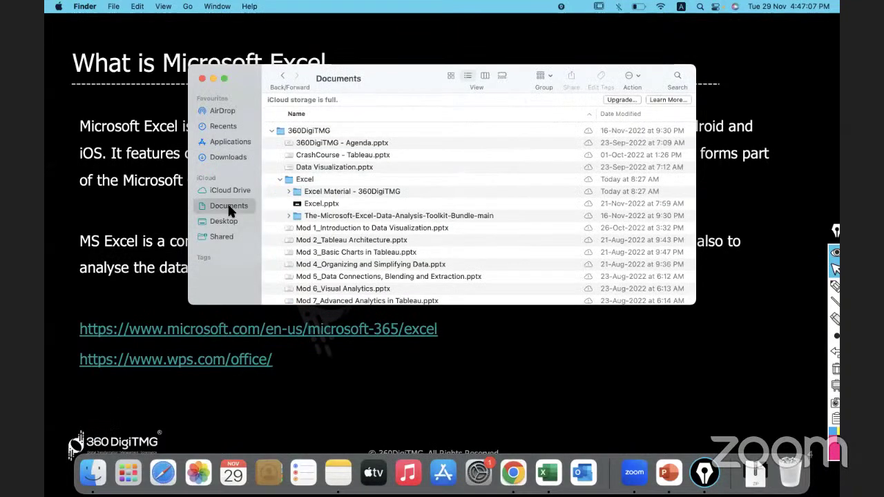
{"action": "double_click", "coordinate": [385, 192]}
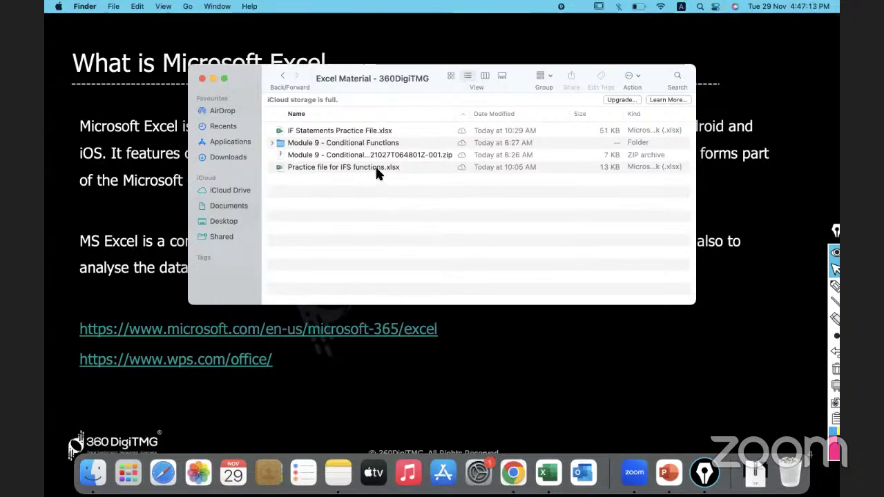
{"action": "double_click", "coordinate": [375, 167]}
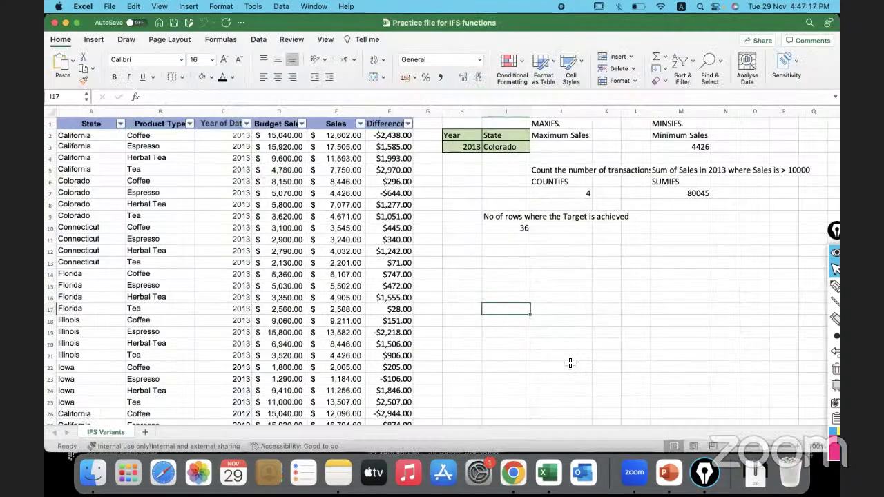
Step: Examine the Product Type, State and Year of Date columns of the sales data, including the 2013 and 2012 rows
{"action": "left_click", "coordinate": [590, 334]}
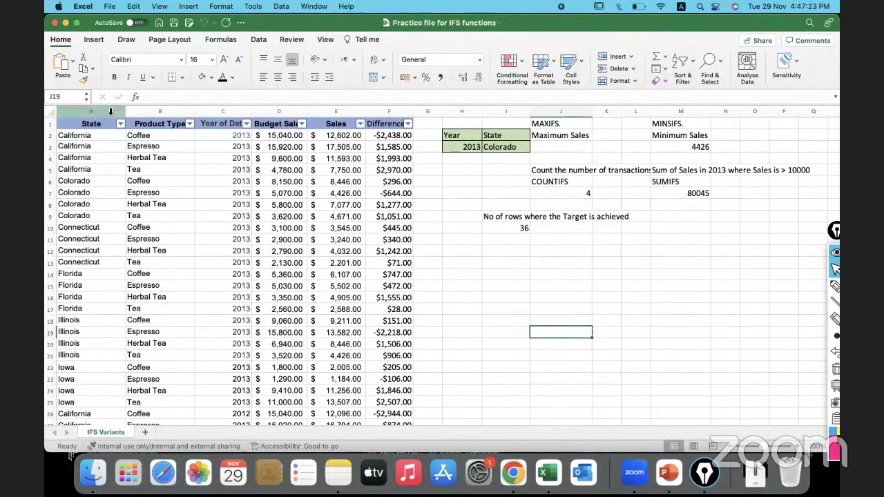
{"action": "left_click", "coordinate": [161, 111]}
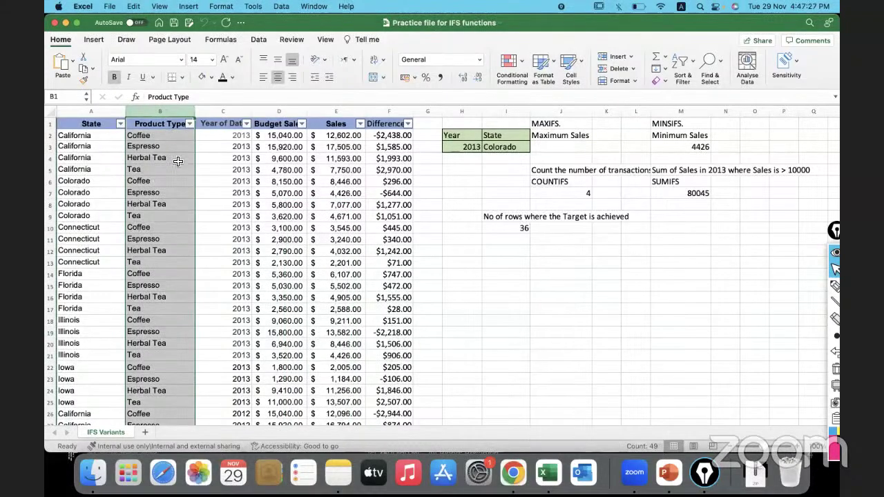
{"action": "left_click", "coordinate": [116, 114]}
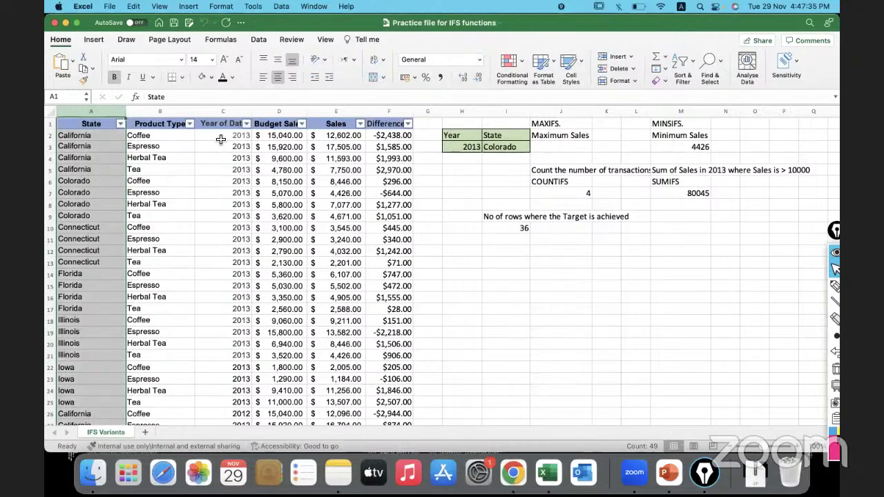
{"action": "left_click_drag", "start_coordinate": [221, 136], "coordinate": [203, 357]}
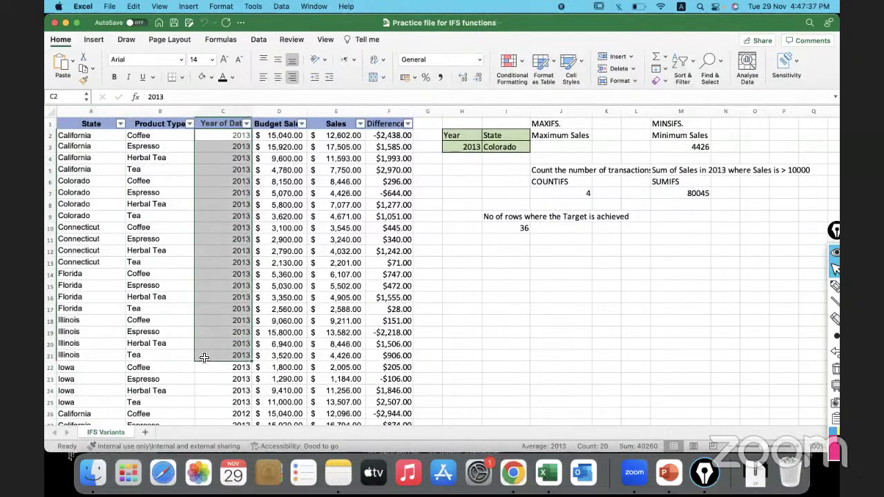
{"action": "scroll", "coordinate": [204, 357], "scroll_direction": "down", "scroll_amount": 5}
{"action": "scroll", "coordinate": [204, 357], "scroll_direction": "down", "scroll_amount": 4}
{"action": "left_click_drag", "start_coordinate": [224, 136], "coordinate": [227, 368]}
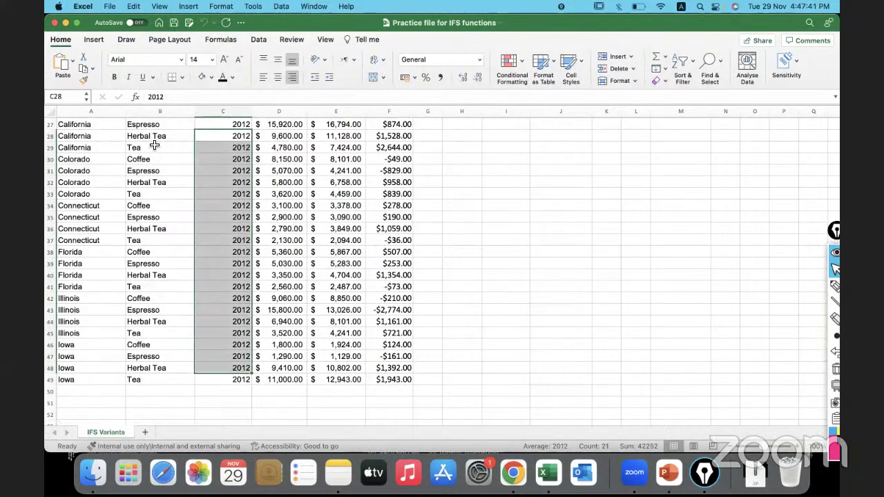
Step: Examine the Product Type and State entries of the 2012 rows, starting from row 28
{"action": "left_click_drag", "start_coordinate": [160, 136], "coordinate": [167, 341]}
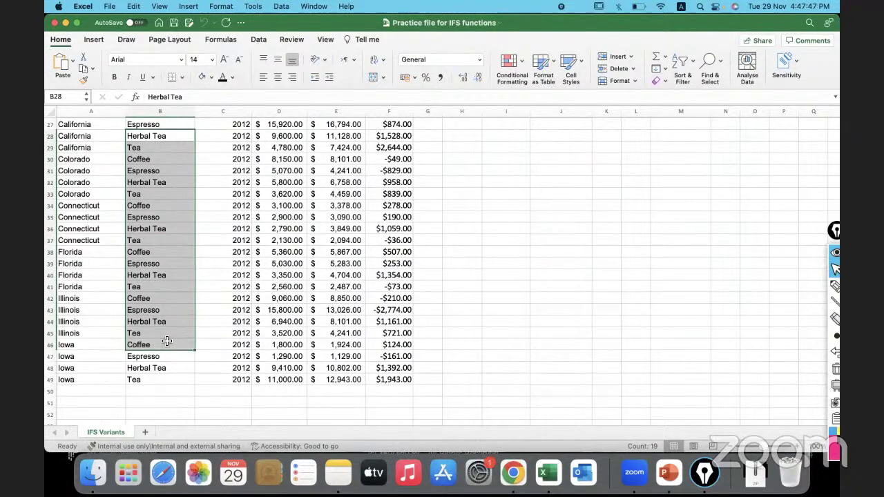
{"action": "left_click_drag", "start_coordinate": [90, 136], "coordinate": [108, 338]}
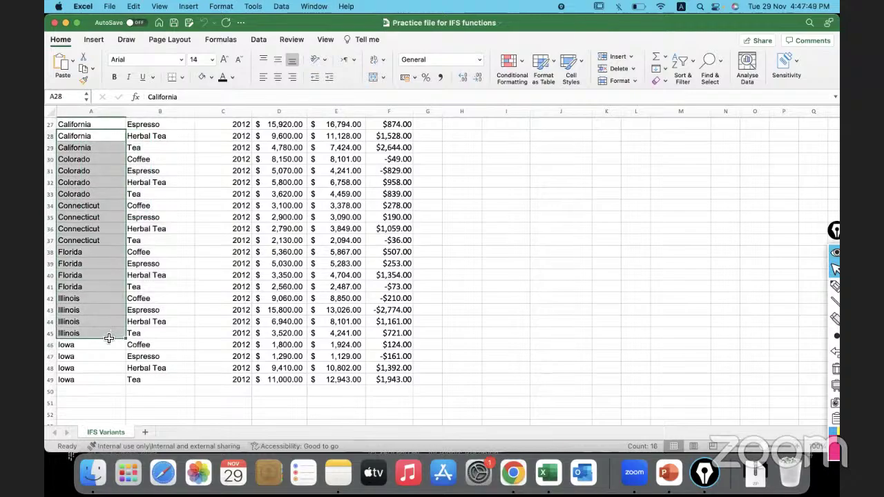
{"action": "scroll", "coordinate": [237, 286], "scroll_direction": "up", "scroll_amount": 10}
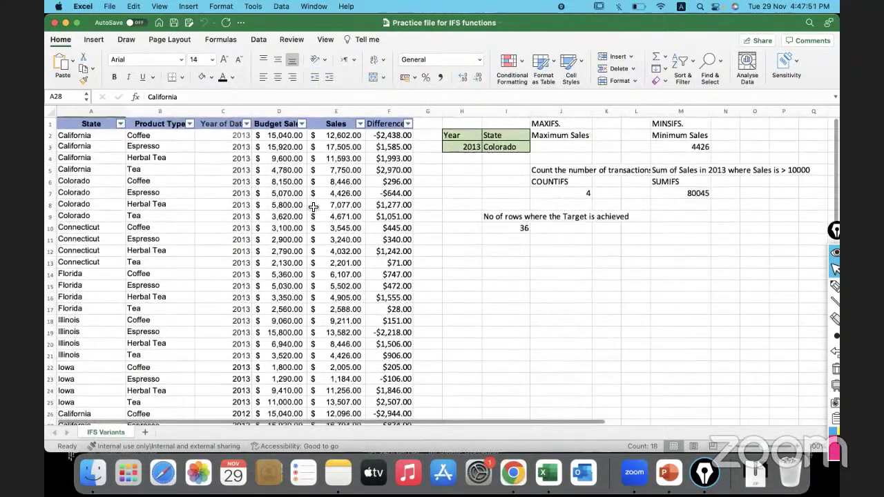
Step: Rename the Budget Sales header in D1 as Target Sales
{"action": "left_click", "coordinate": [285, 123]}
{"action": "double_click", "coordinate": [286, 122]}
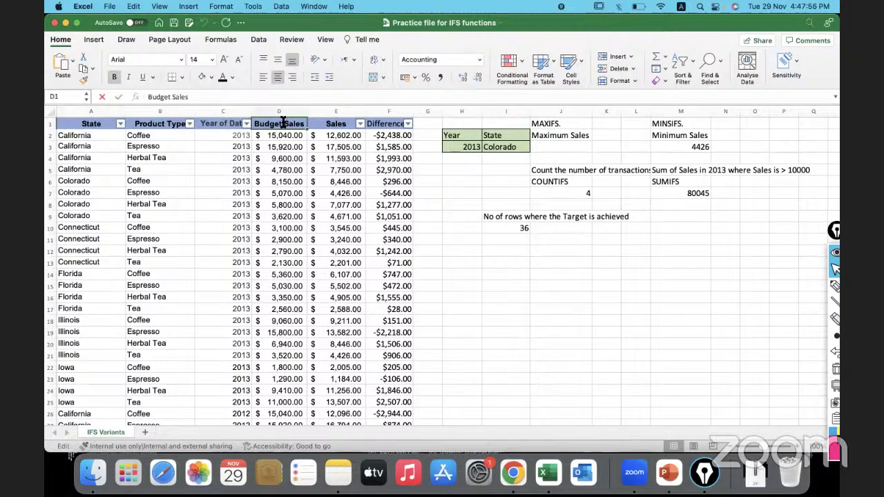
{"action": "left_click", "coordinate": [284, 157]}
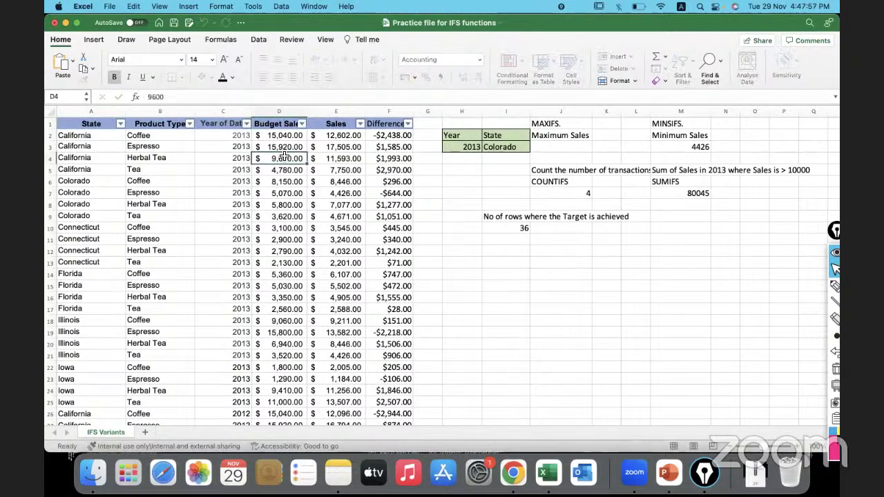
{"action": "double_click", "coordinate": [281, 122]}
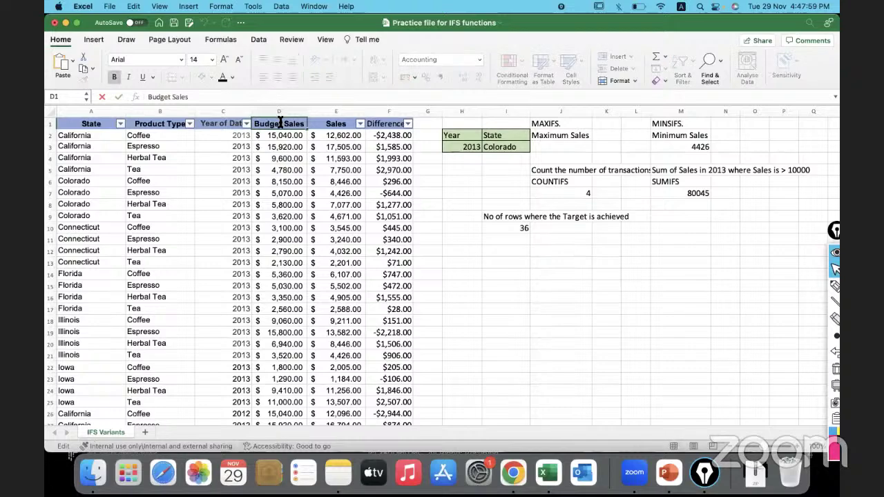
{"action": "key", "text": "BackSpace"}
{"action": "key", "text": "BackSpace"}
{"action": "key", "text": "BackSpace"}
{"action": "key", "text": "BackSpace"}
{"action": "key", "text": "BackSpace"}
{"action": "key", "text": "BackSpace"}
{"action": "type", "text": "target"}
{"action": "key", "text": "Return"}
{"action": "left_click", "coordinate": [288, 181]}
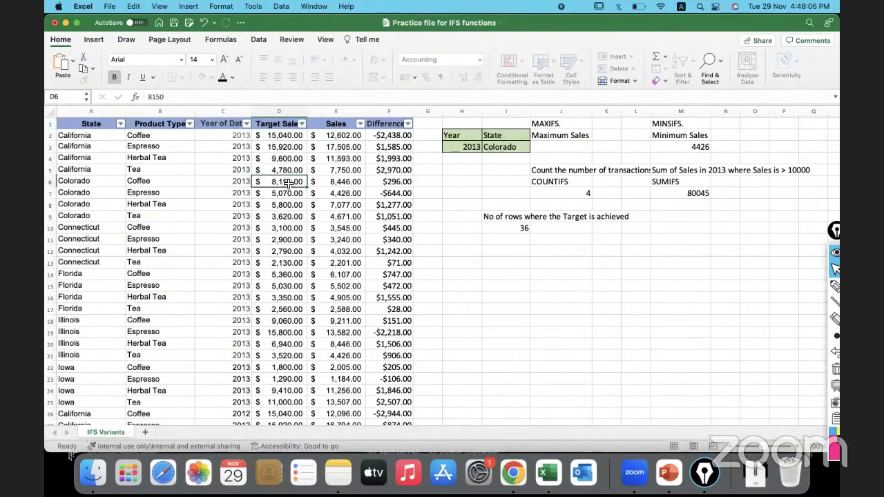
Step: Rename the Sales header in E1 as Actual Sales
{"action": "left_click", "coordinate": [345, 111]}
{"action": "double_click", "coordinate": [322, 124]}
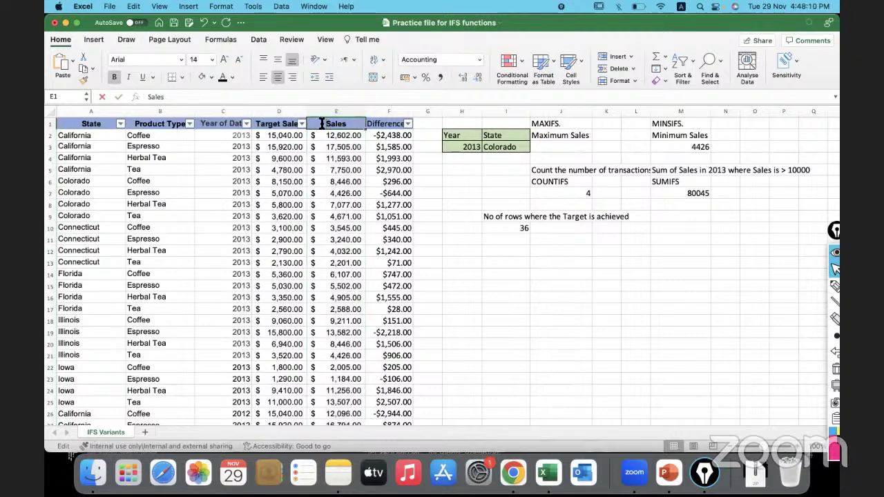
{"action": "type", "text": "Actual"}
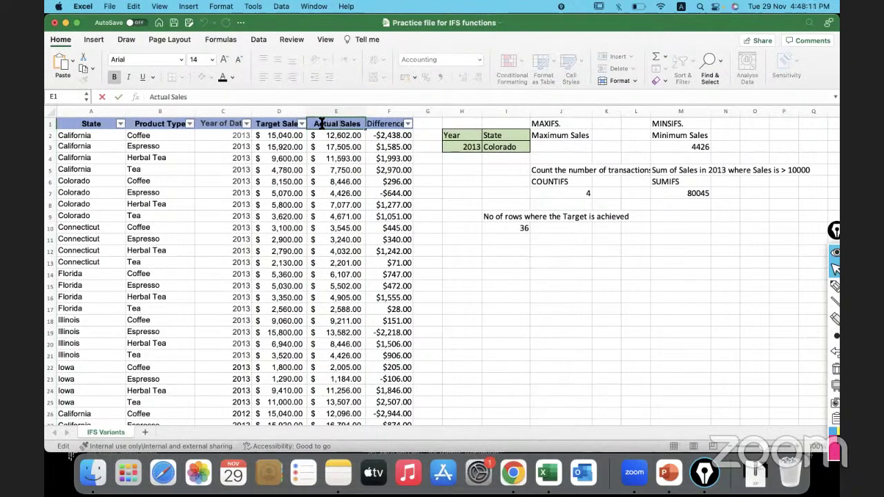
{"action": "left_click", "coordinate": [382, 229]}
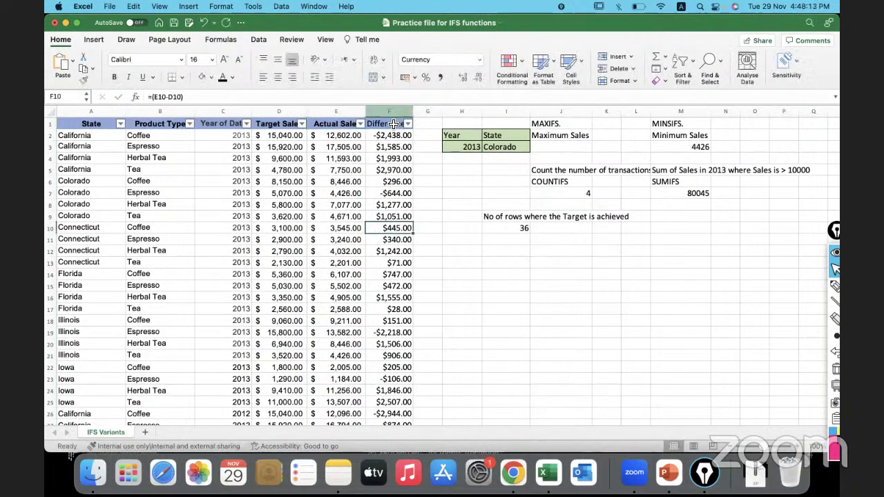
Step: Inspect the Difference formula in F2 alongside its Actual Sales and Target Sales cells, and leave it without edits
{"action": "left_click", "coordinate": [390, 137]}
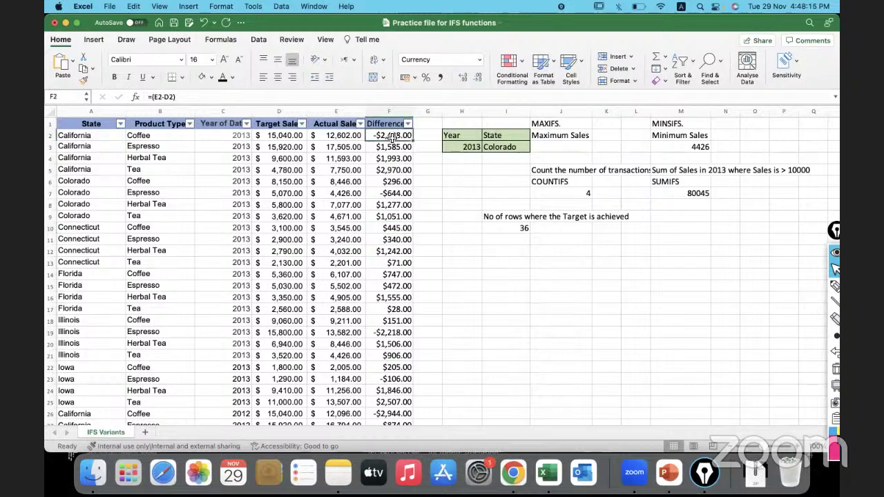
{"action": "left_click", "coordinate": [351, 136]}
{"action": "left_click", "coordinate": [296, 136]}
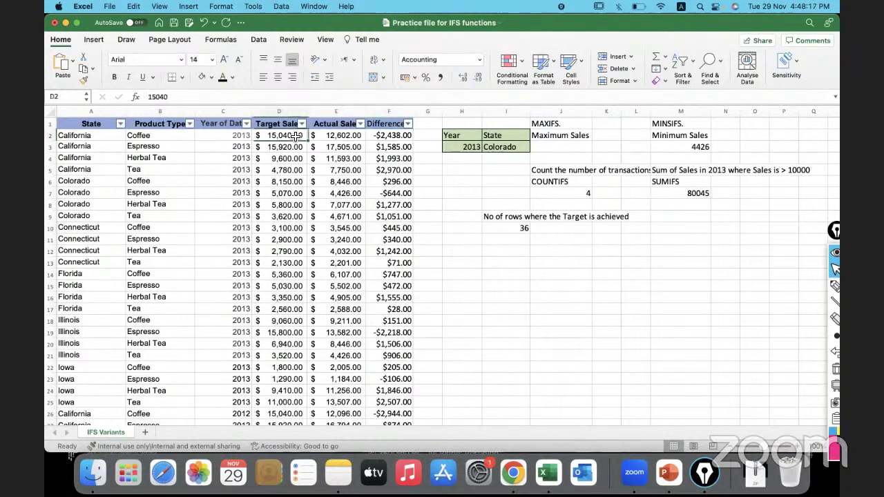
{"action": "left_click", "coordinate": [378, 136]}
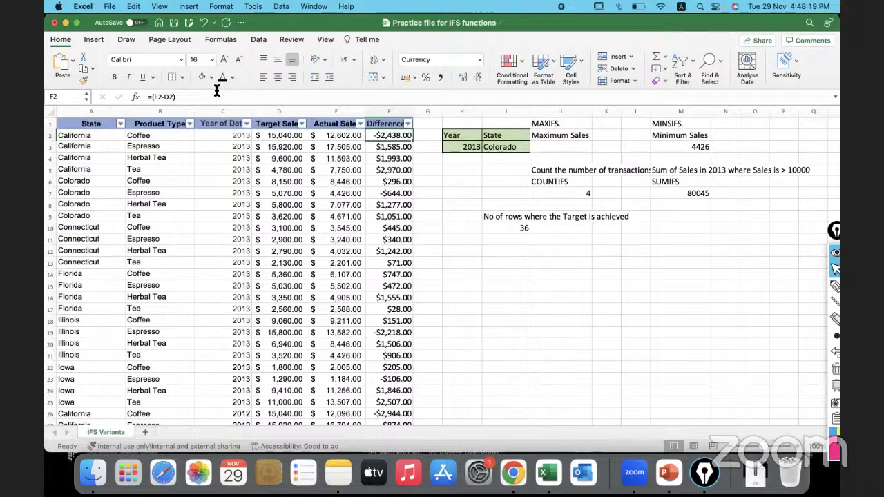
{"action": "left_click", "coordinate": [183, 96]}
{"action": "left_click_drag", "start_coordinate": [183, 96], "coordinate": [145, 96]}
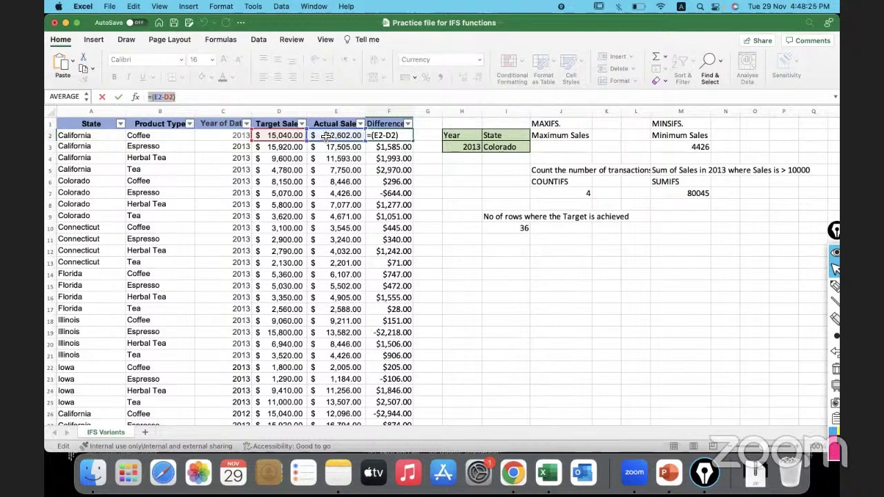
{"action": "type", "text": "=F:F"}
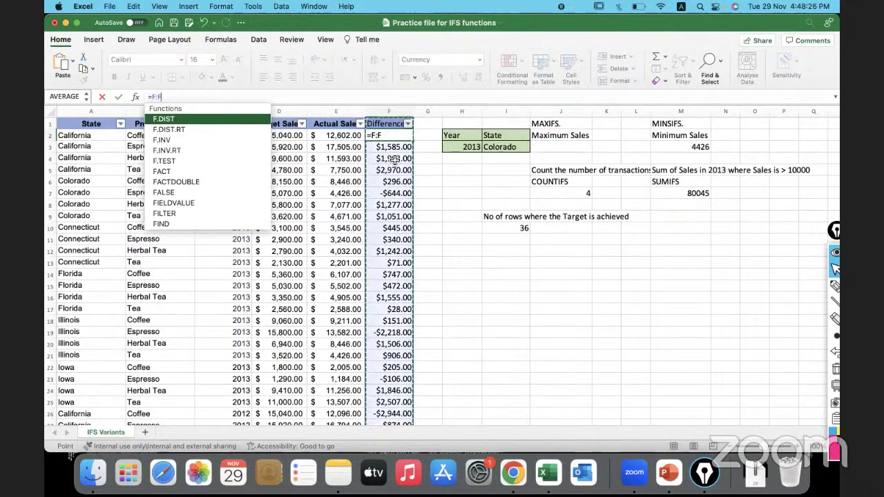
{"action": "key", "text": "Escape"}
{"action": "key", "text": "Escape"}
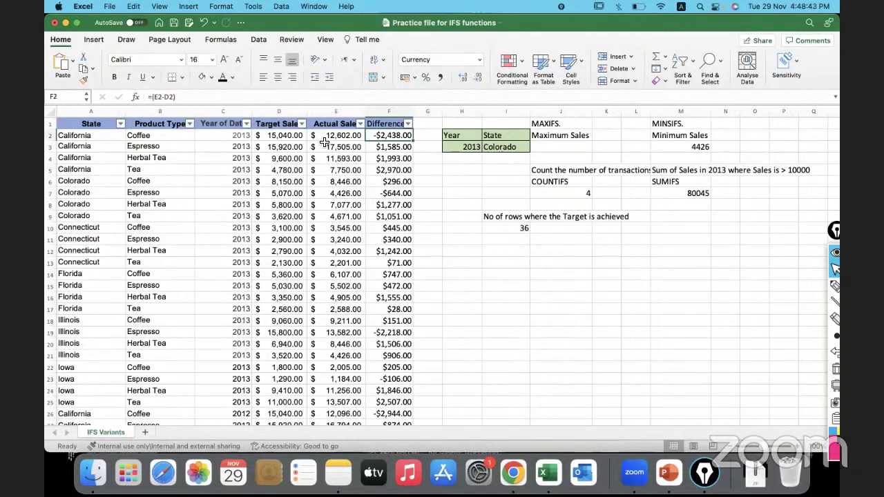
Step: Compare the Target Sales and Actual Sales values in row 3 with the Difference formula in F3
{"action": "left_click", "coordinate": [394, 149]}
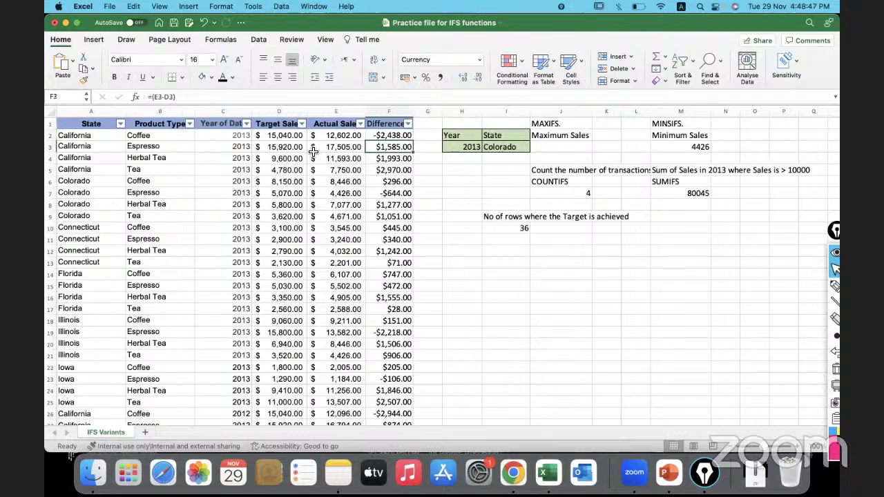
{"action": "left_click_drag", "start_coordinate": [297, 151], "coordinate": [321, 150]}
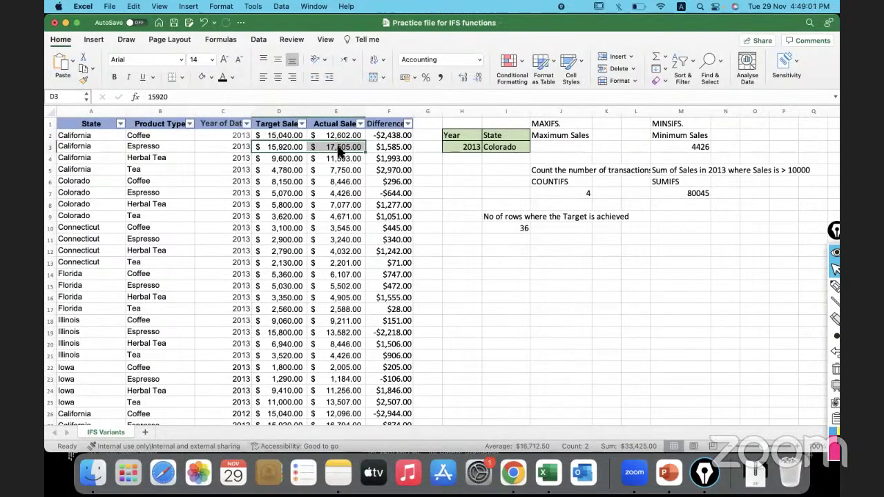
{"action": "left_click", "coordinate": [389, 151]}
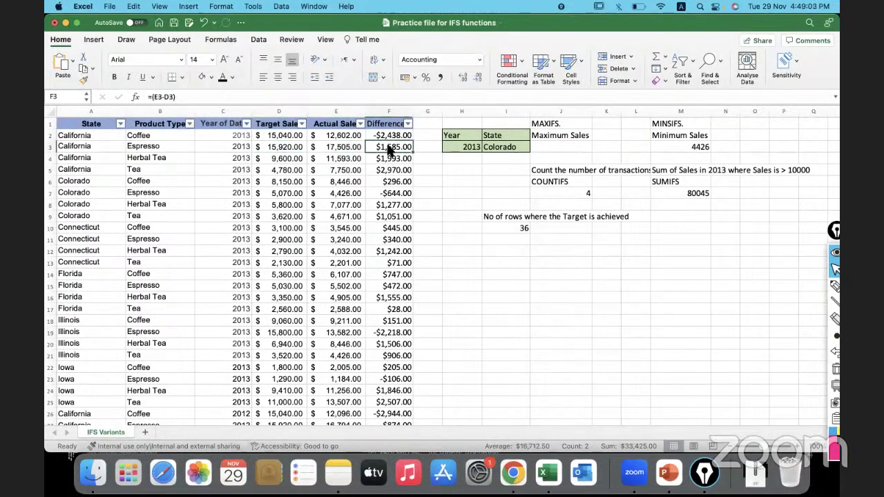
{"action": "left_click", "coordinate": [343, 147]}
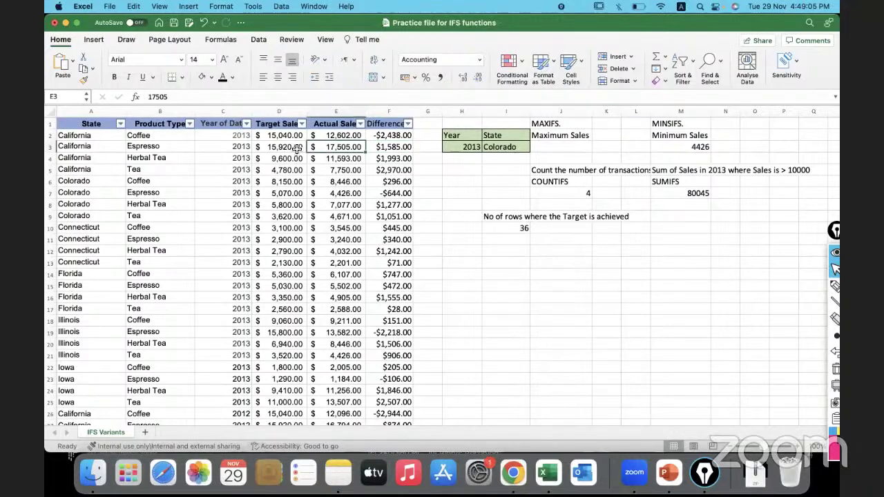
{"action": "left_click", "coordinate": [297, 149]}
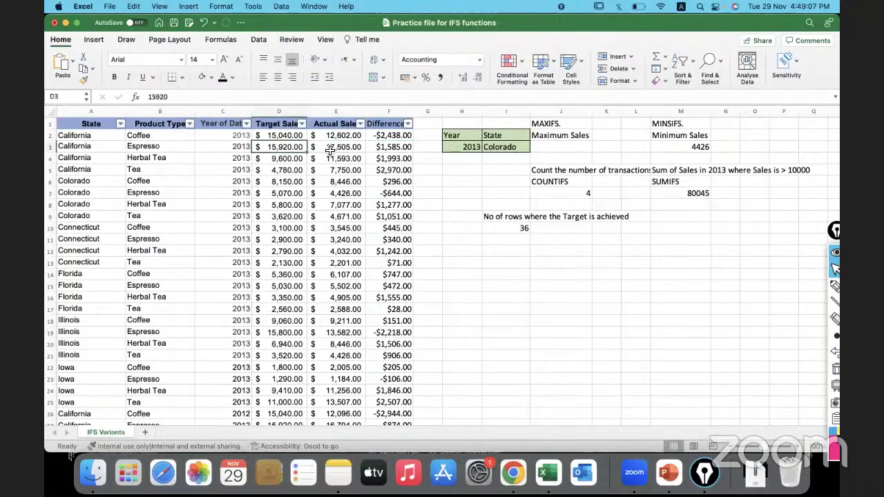
{"action": "left_click", "coordinate": [331, 150]}
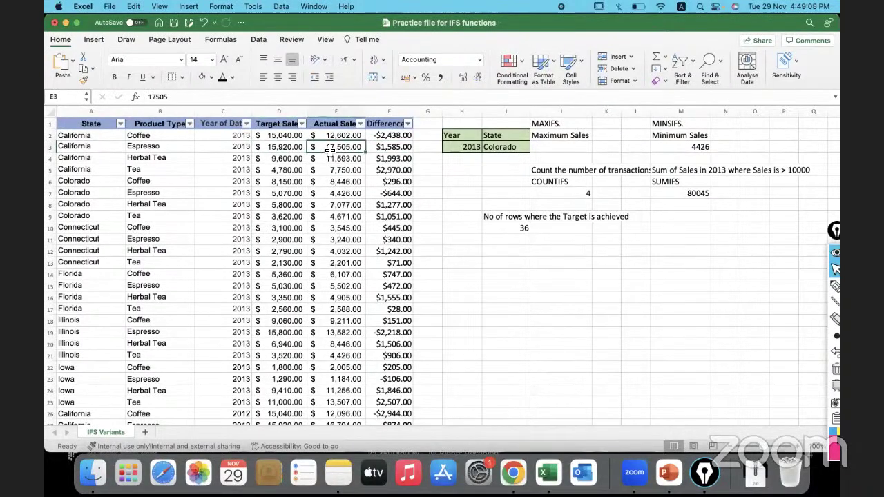
{"action": "left_click", "coordinate": [381, 148]}
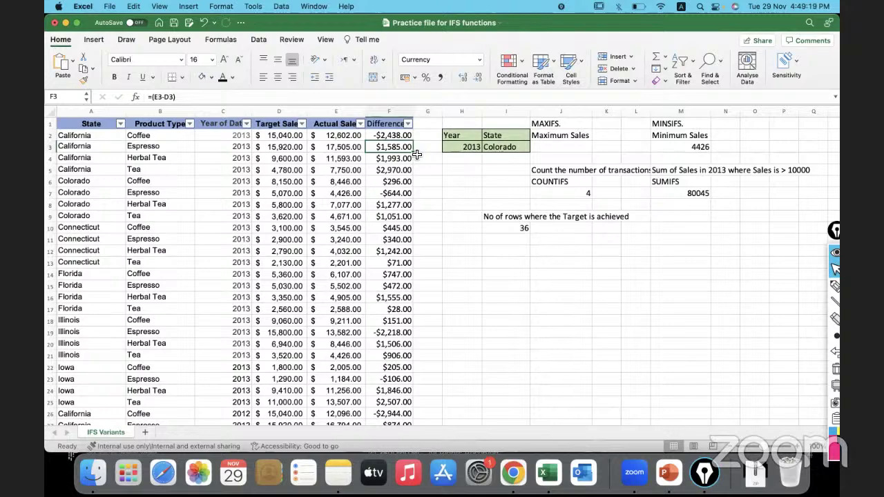
{"action": "left_click", "coordinate": [450, 271]}
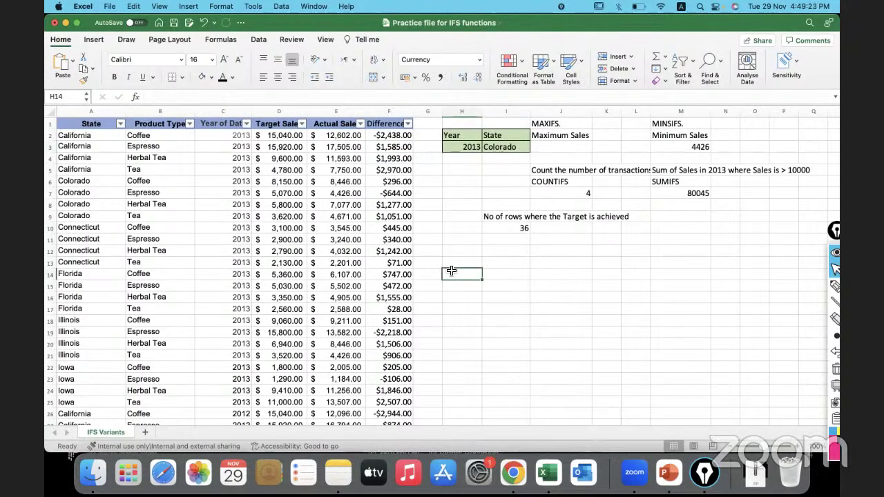
Step: Switch to Finder and open IF Statements Practice File.xlsx from the Excel Material - 360DigiTMG folder
{"action": "left_click", "coordinate": [95, 473]}
{"action": "left_click", "coordinate": [329, 132]}
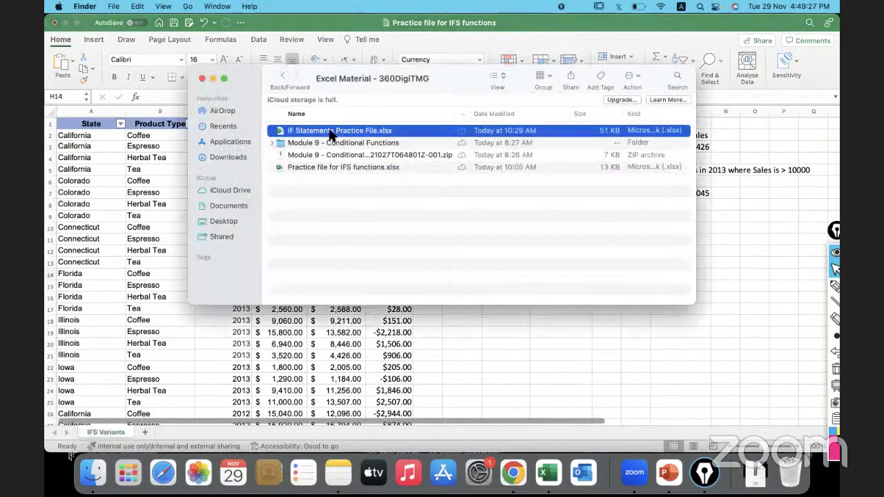
{"action": "double_click", "coordinate": [329, 132]}
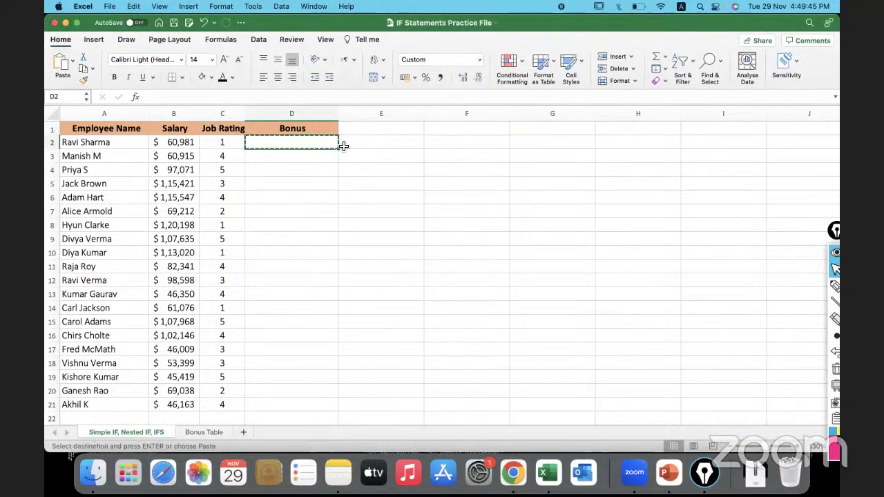
{"action": "double_click", "coordinate": [308, 143]}
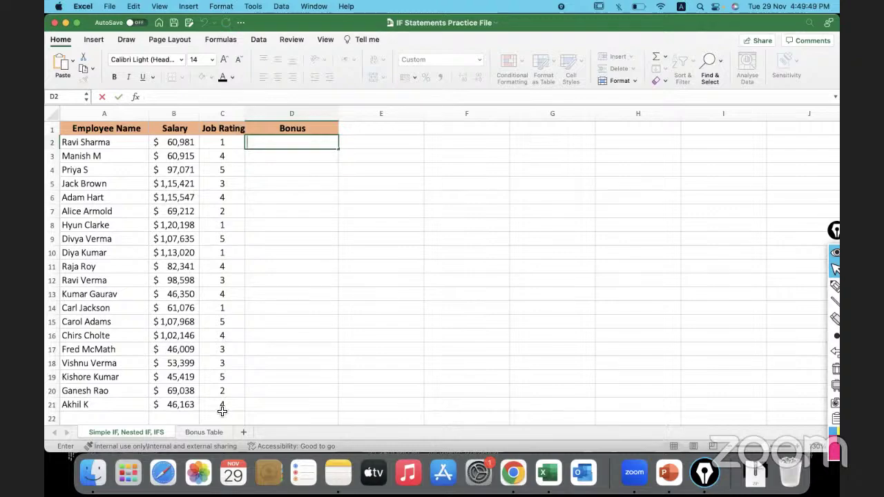
Step: Copy the bonus and performance rating table A1:B6 from the Bonus Table sheet to G2 of the Simple IF, Nested IF, IFS sheet
{"action": "left_click", "coordinate": [211, 431]}
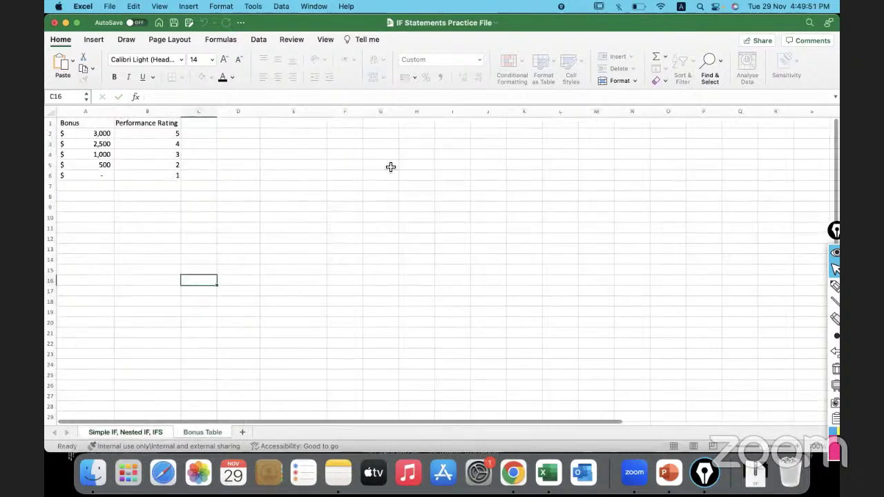
{"action": "left_click_drag", "start_coordinate": [87, 123], "coordinate": [148, 178]}
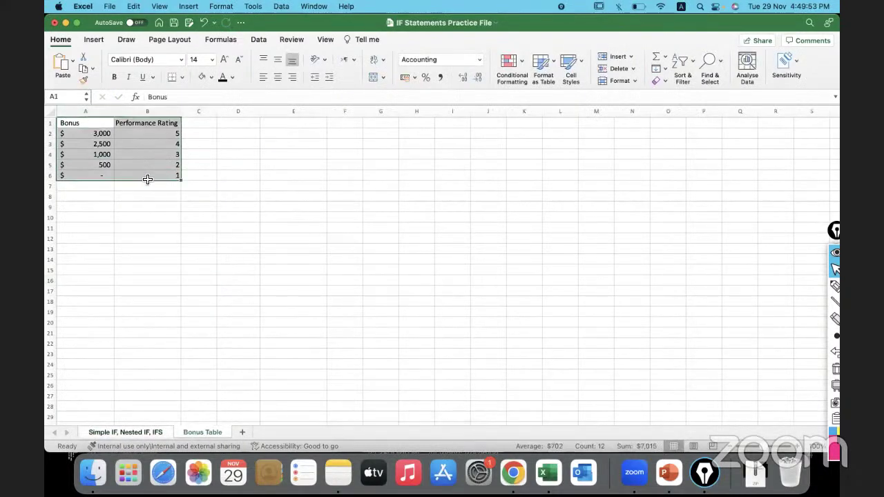
{"action": "key", "text": "super+c"}
{"action": "left_click", "coordinate": [120, 432]}
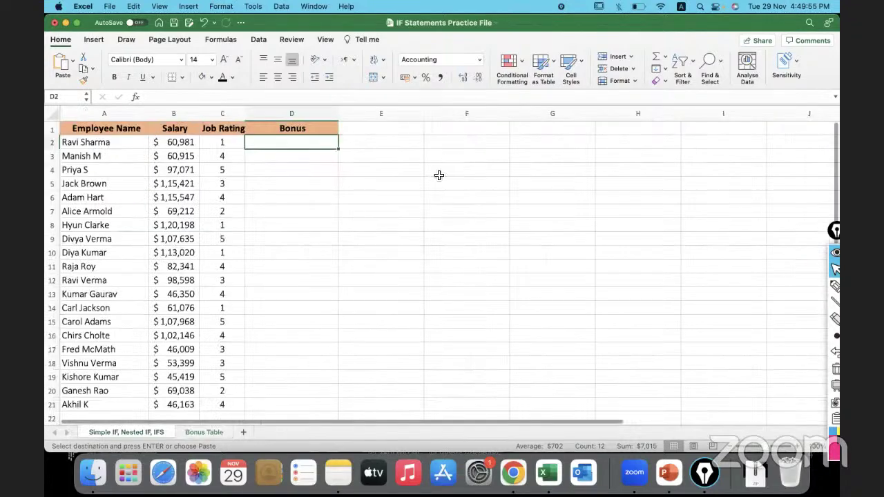
{"action": "left_click", "coordinate": [462, 143]}
{"action": "left_click", "coordinate": [531, 143]}
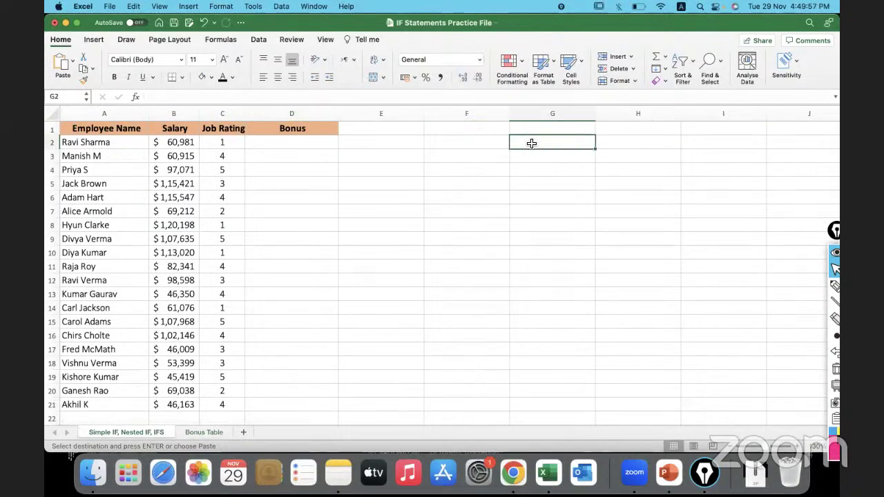
{"action": "key", "text": "super+v"}
{"action": "left_click", "coordinate": [529, 156]}
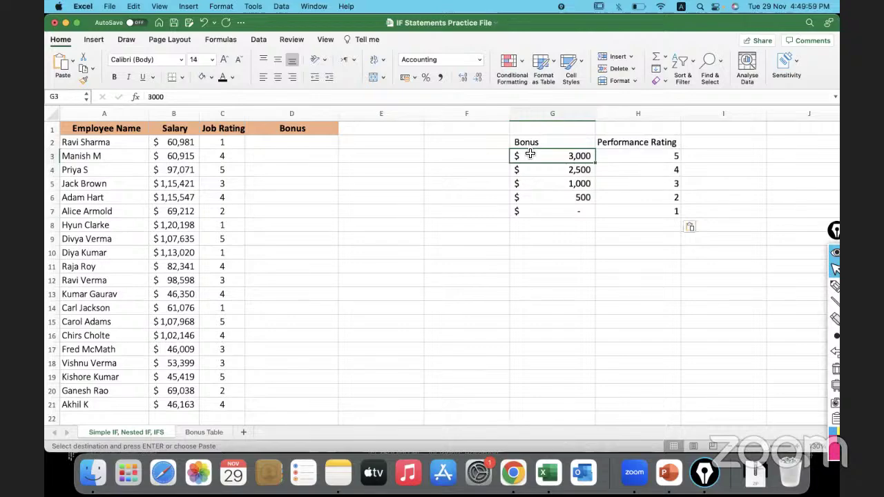
{"action": "left_click", "coordinate": [311, 145]}
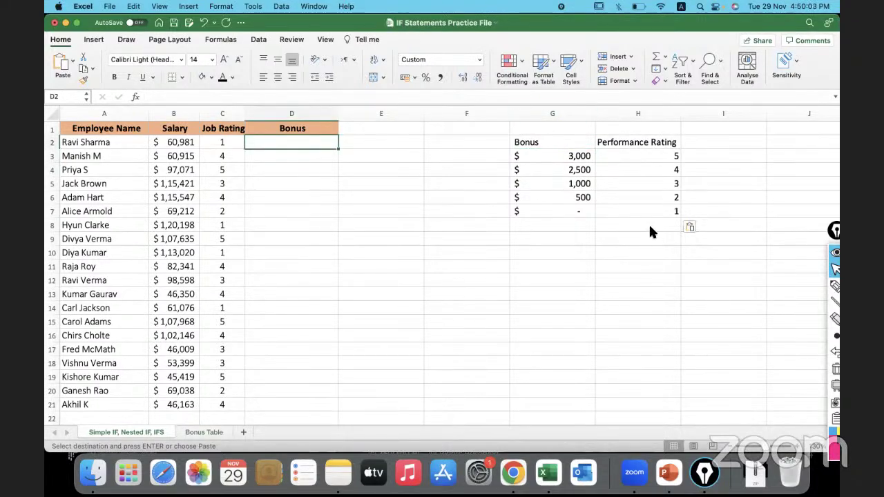
{"action": "key", "text": "super+c"}
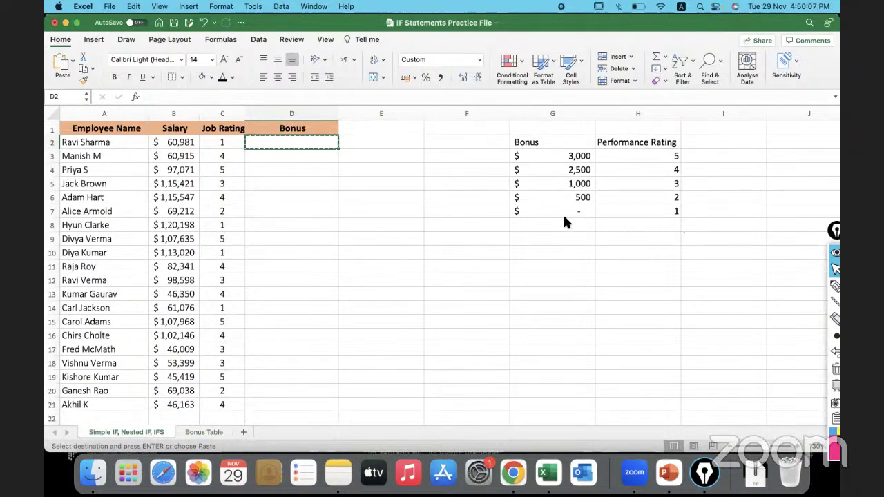
{"action": "double_click", "coordinate": [312, 145]}
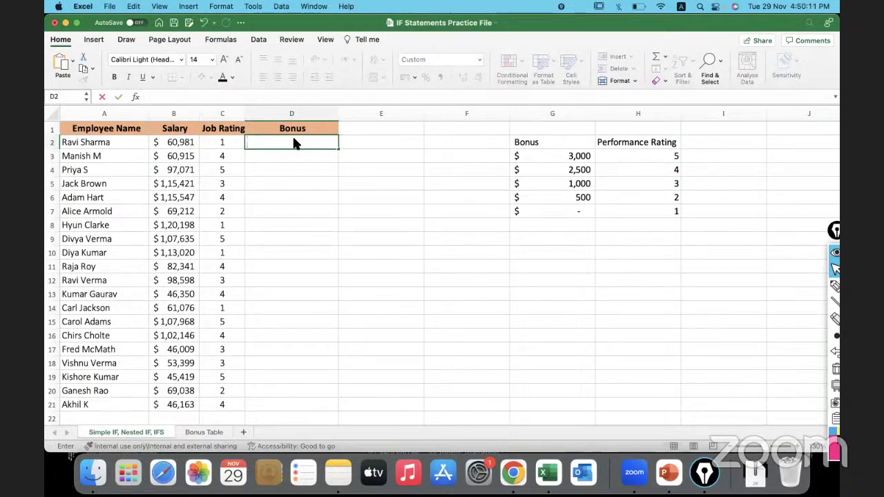
{"action": "left_click", "coordinate": [294, 139]}
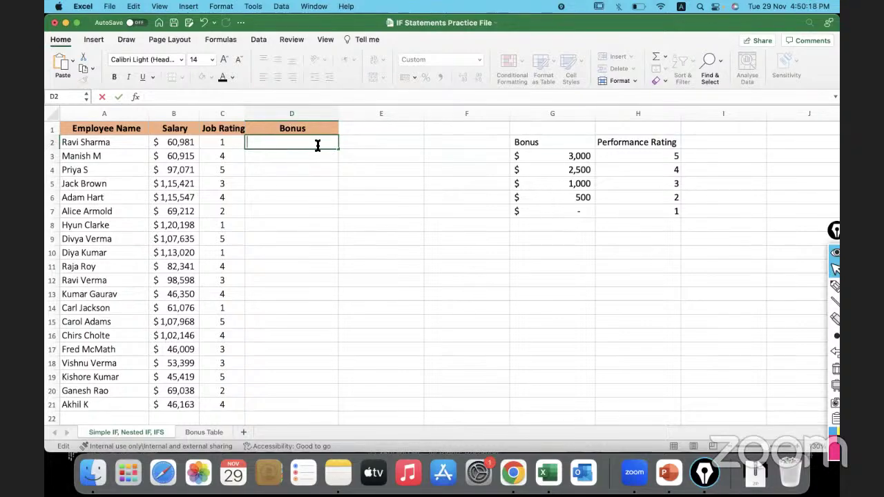
{"action": "key", "text": "super+v"}
{"action": "type", "text": "="}
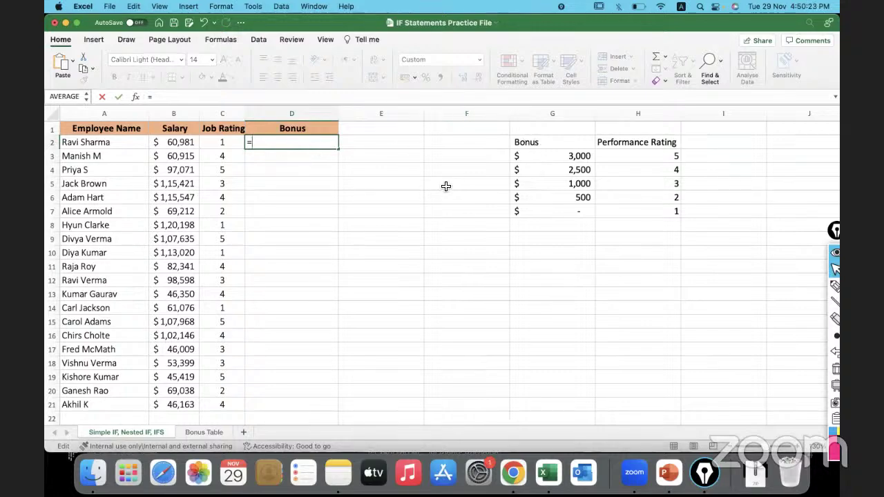
{"action": "type", "text": "if"}
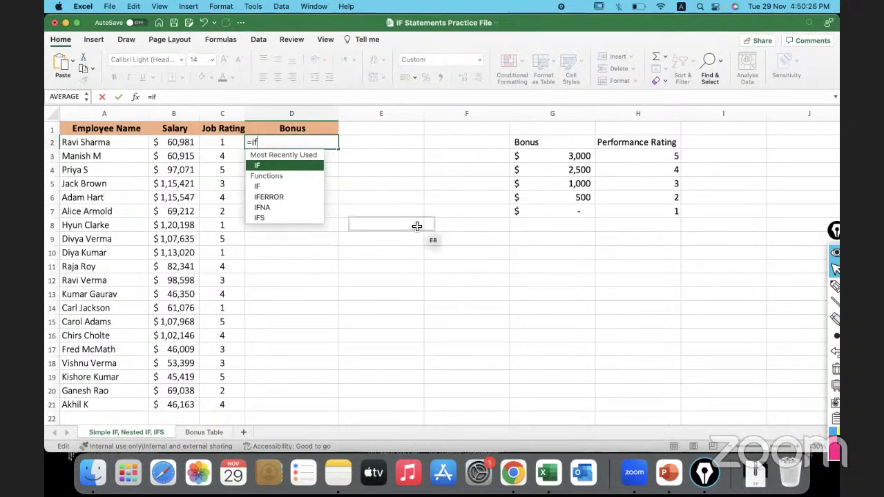
{"action": "double_click", "coordinate": [295, 217]}
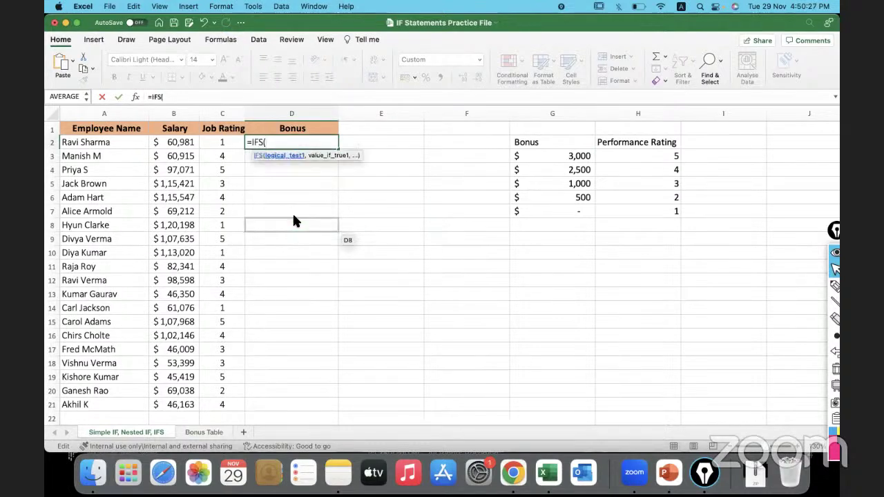
{"action": "left_click", "coordinate": [183, 143]}
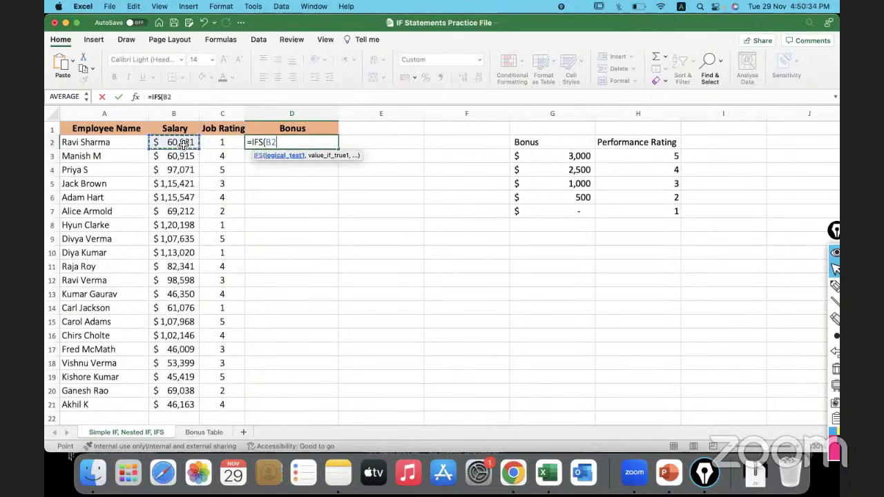
{"action": "key", "text": "Escape"}
Step: Start an IFS formula in D2 that tests C2=5 and returns the bonus from absolute reference $G$3
{"action": "type", "text": "=IFS"}
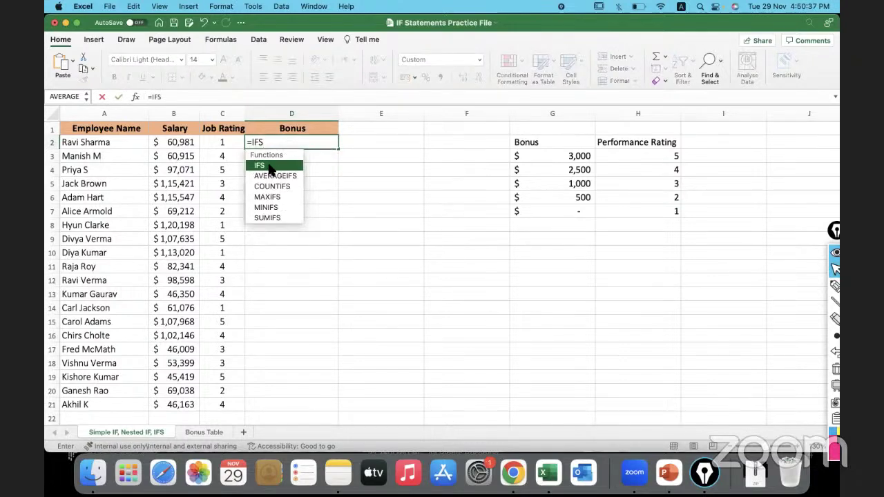
{"action": "double_click", "coordinate": [269, 168]}
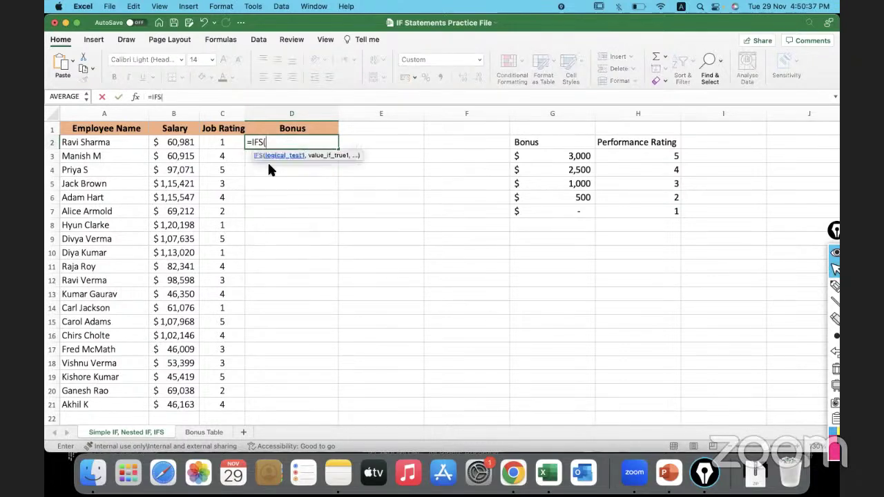
{"action": "left_click", "coordinate": [223, 142]}
{"action": "type", "text": "=5,"}
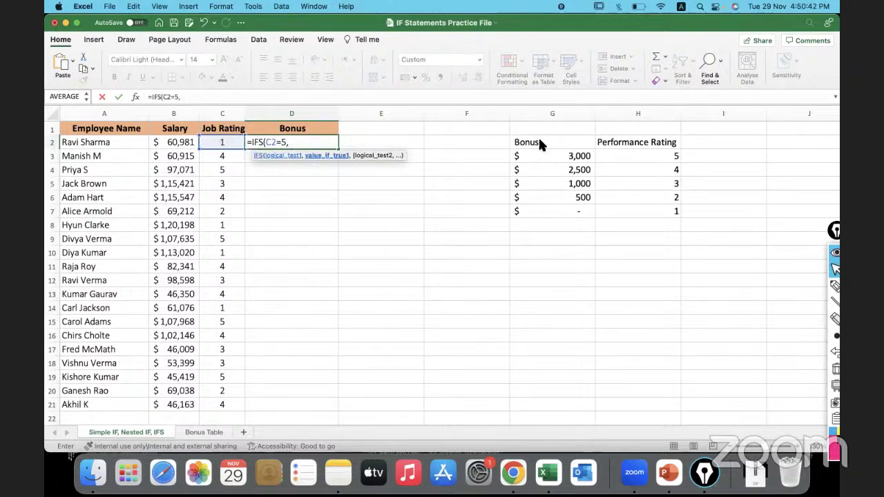
{"action": "left_click", "coordinate": [543, 158]}
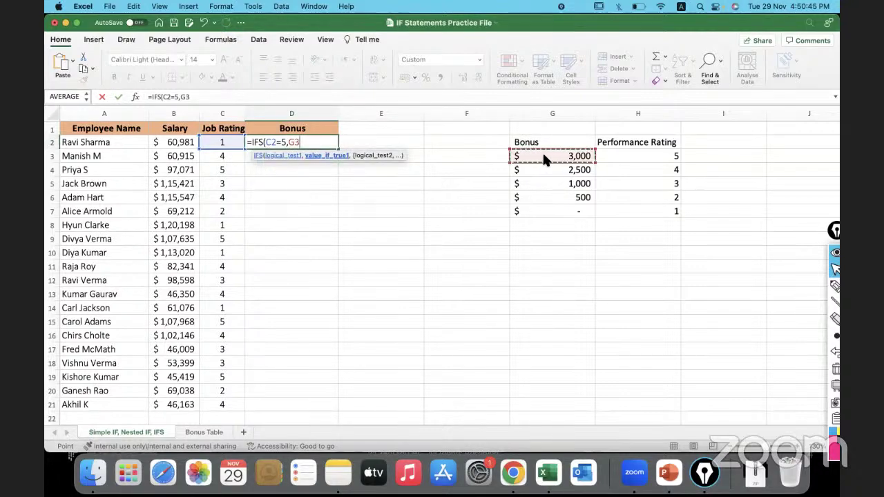
{"action": "key", "text": "super+t"}
{"action": "type", "text": ","}
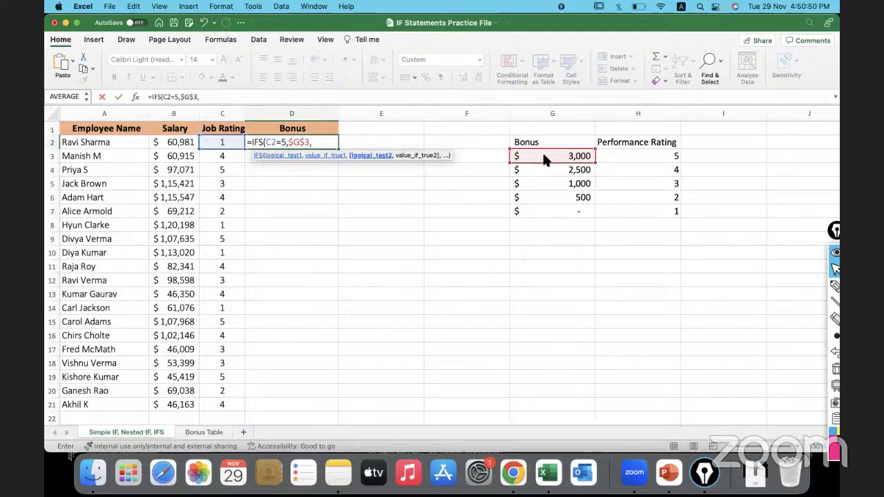
Step: Add a second condition to the IFS formula, C2=4, returning the bonus from absolute reference $G$4
{"action": "left_click", "coordinate": [224, 143]}
{"action": "type", "text": "=4"}
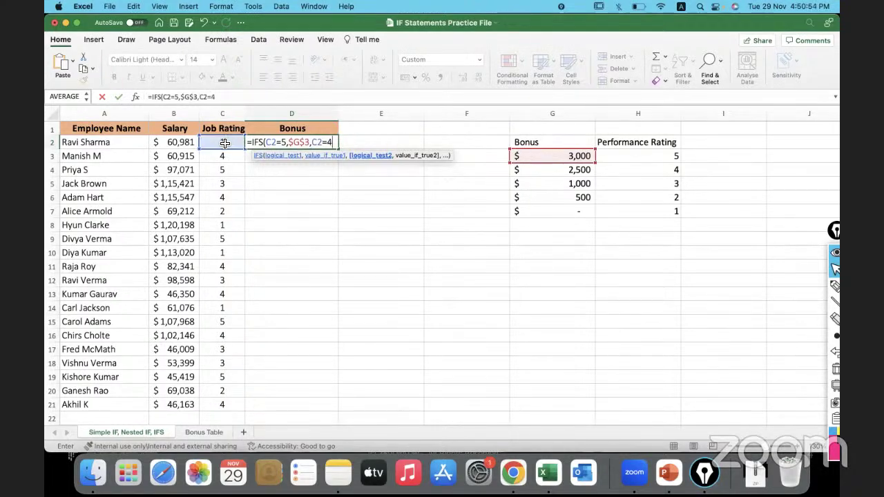
{"action": "type", "text": ","}
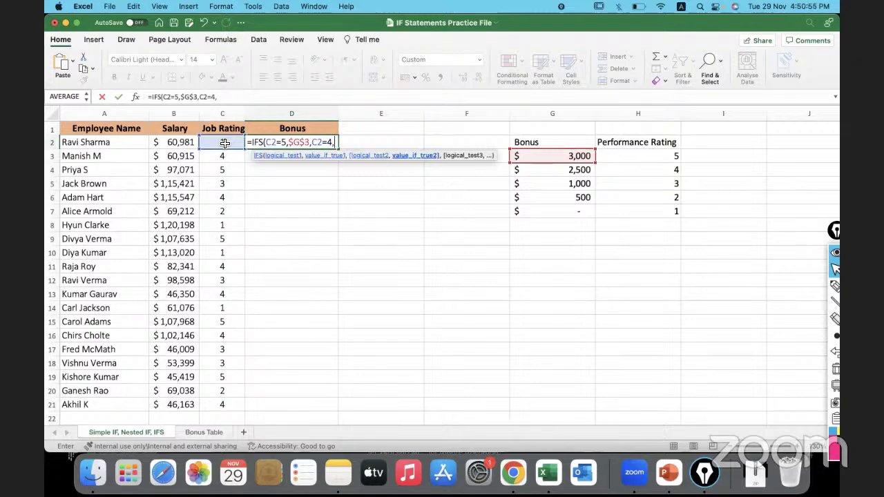
{"action": "left_click", "coordinate": [544, 171]}
{"action": "key", "text": "F4"}
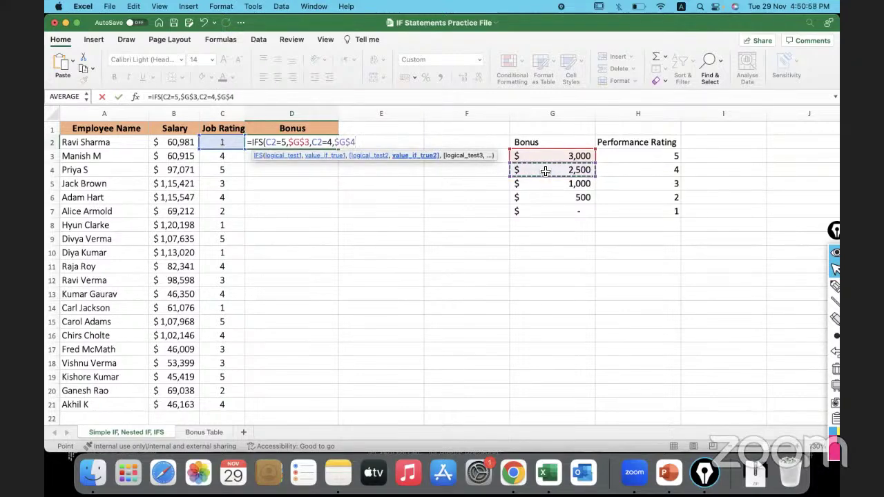
{"action": "type", "text": ","}
Step: Add a third condition to the IFS formula, C2=3, returning the bonus from absolute reference $G$5
{"action": "left_click", "coordinate": [227, 144]}
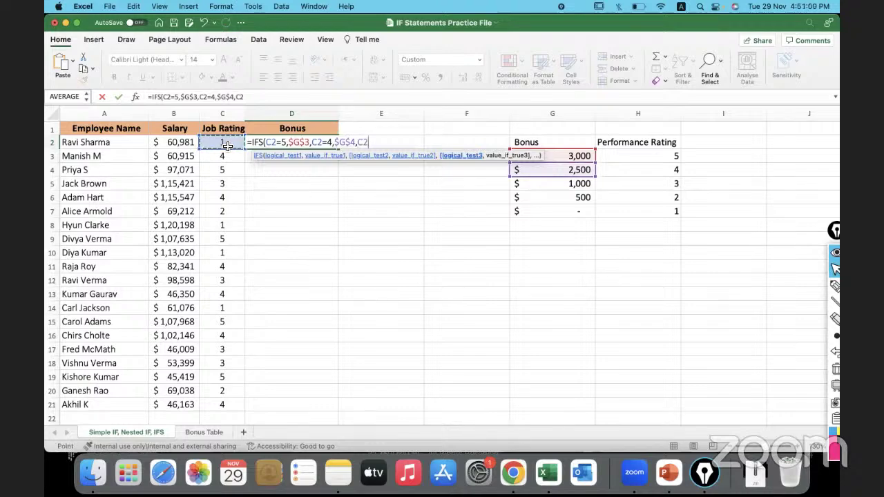
{"action": "type", "text": "=3"}
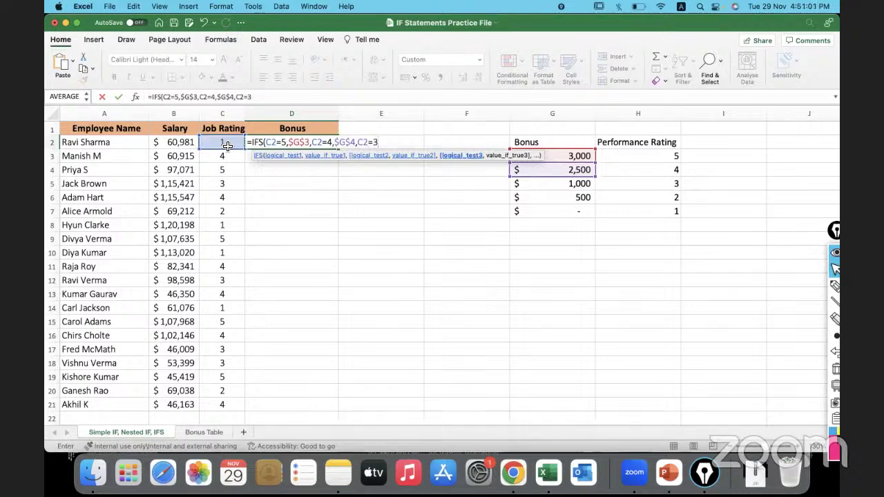
{"action": "type", "text": ","}
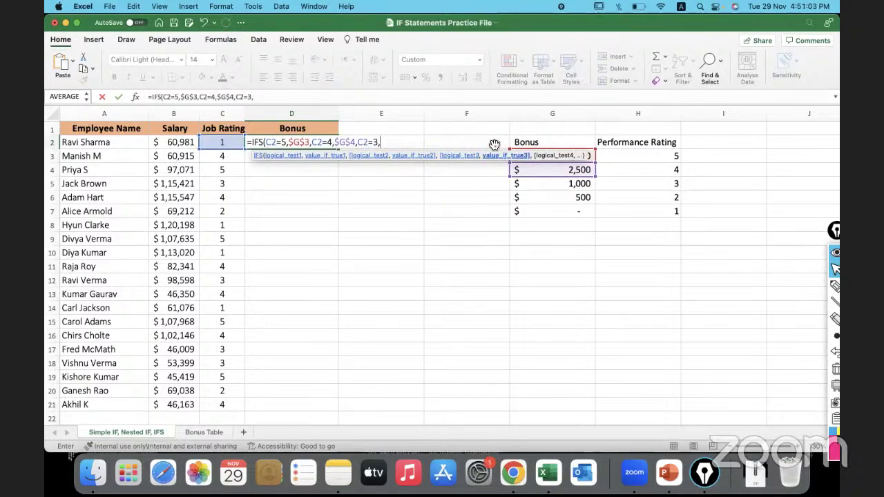
{"action": "left_click", "coordinate": [519, 186]}
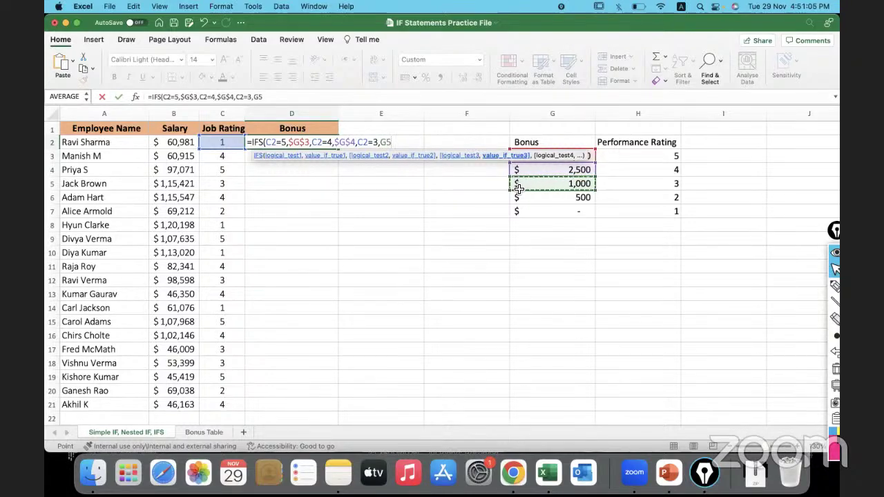
{"action": "type", "text": "4"}
{"action": "key", "text": "BackSpace"}
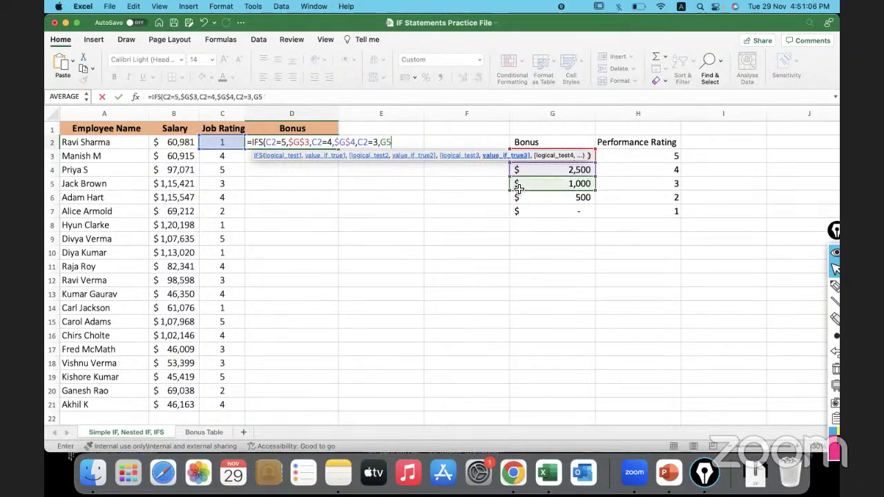
{"action": "key", "text": "F4"}
{"action": "type", "text": ","}
Step: Add a fourth condition to the IFS formula, C2=2, returning the bonus from absolute reference $G$6
{"action": "left_click", "coordinate": [224, 142]}
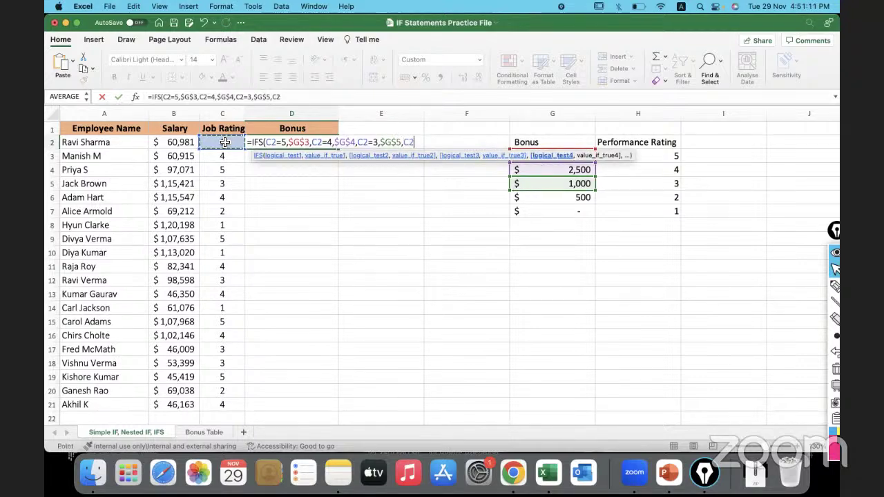
{"action": "type", "text": "=2,"}
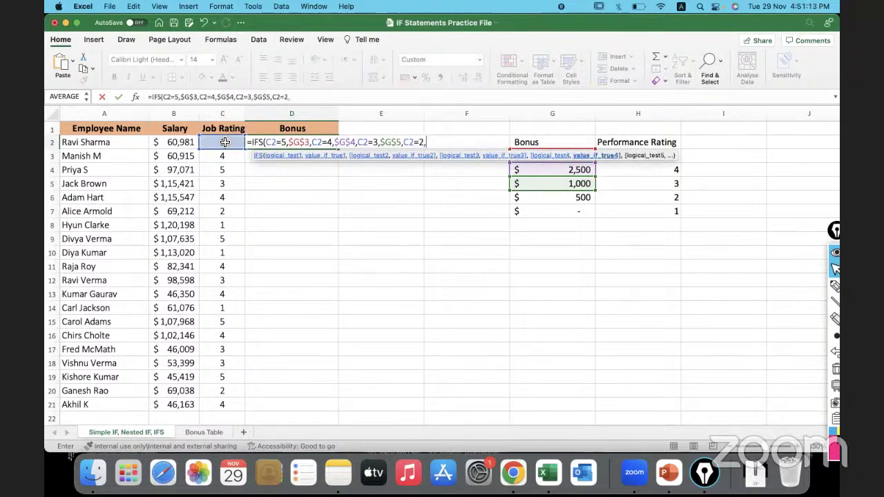
{"action": "left_click", "coordinate": [526, 197]}
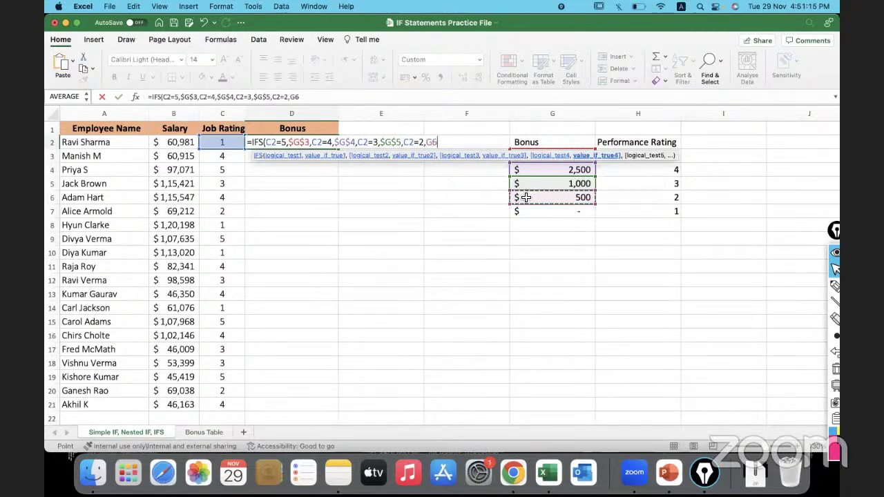
{"action": "key", "text": "F4"}
{"action": "type", "text": ","}
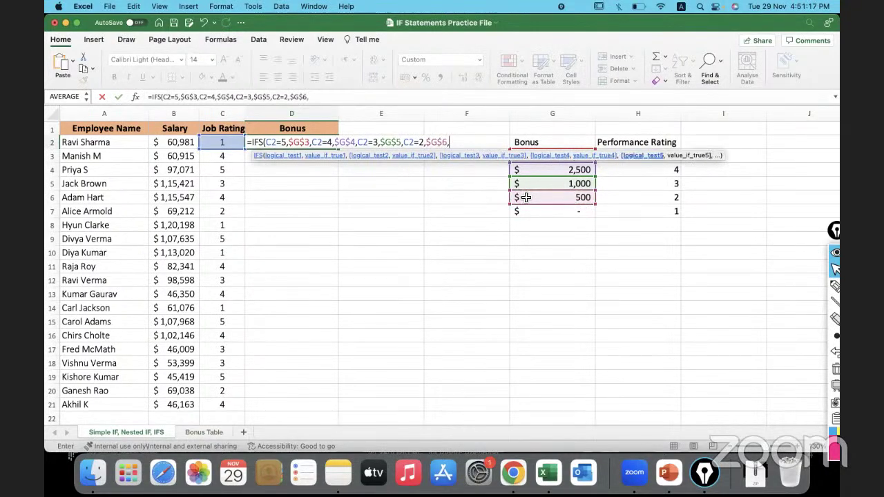
Step: Complete the IFS formula with TRUE returning $G$7 as the fallback, and fill it down the Bonus column to D21
{"action": "type", "text": "TR"}
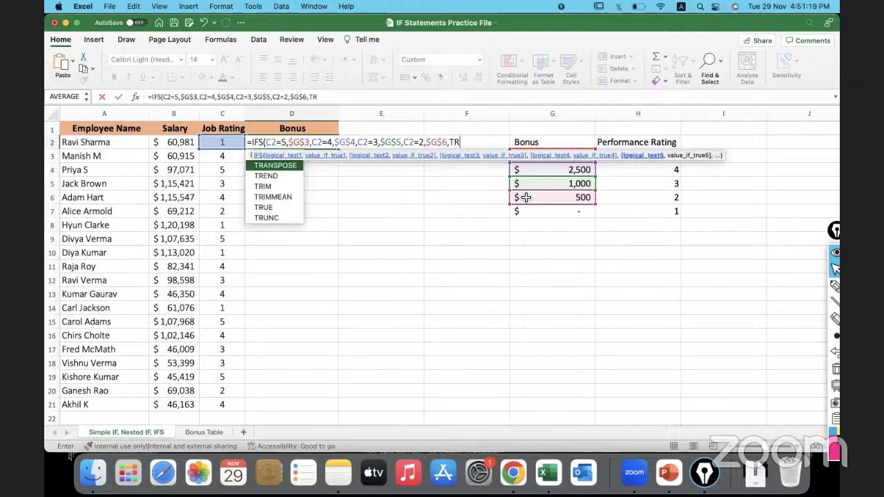
{"action": "type", "text": "UE,"}
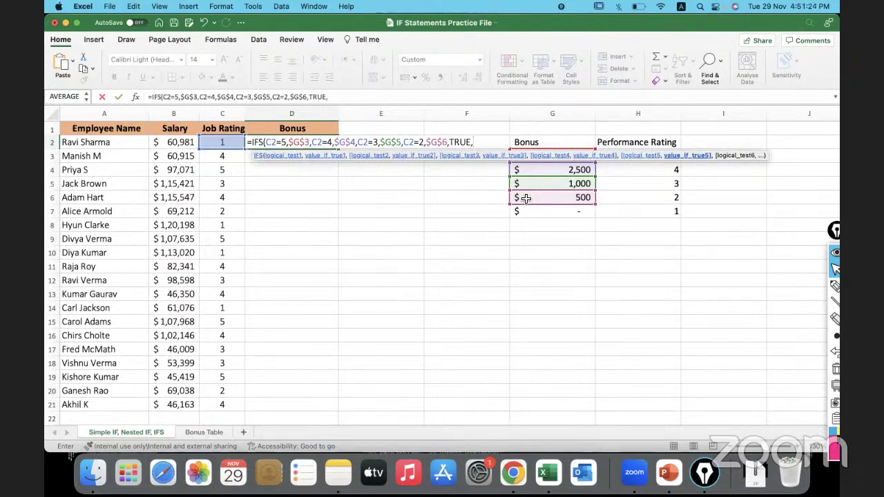
{"action": "left_click", "coordinate": [534, 213]}
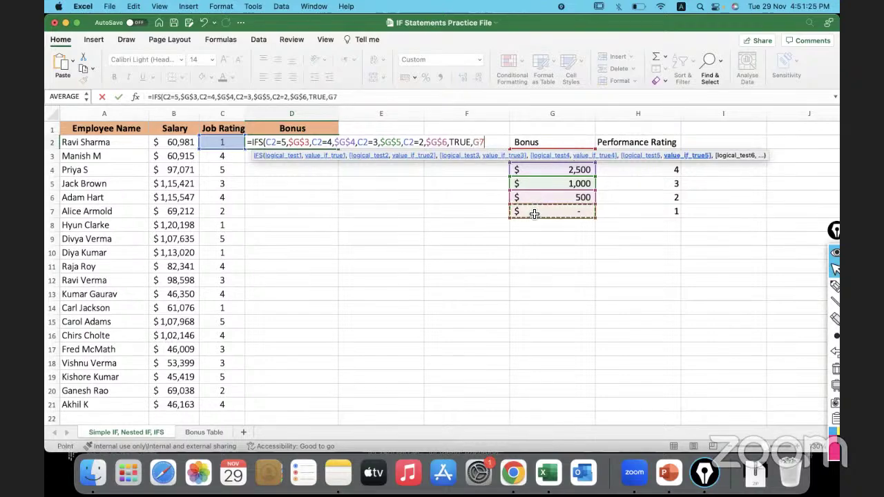
{"action": "type", "text": "4"}
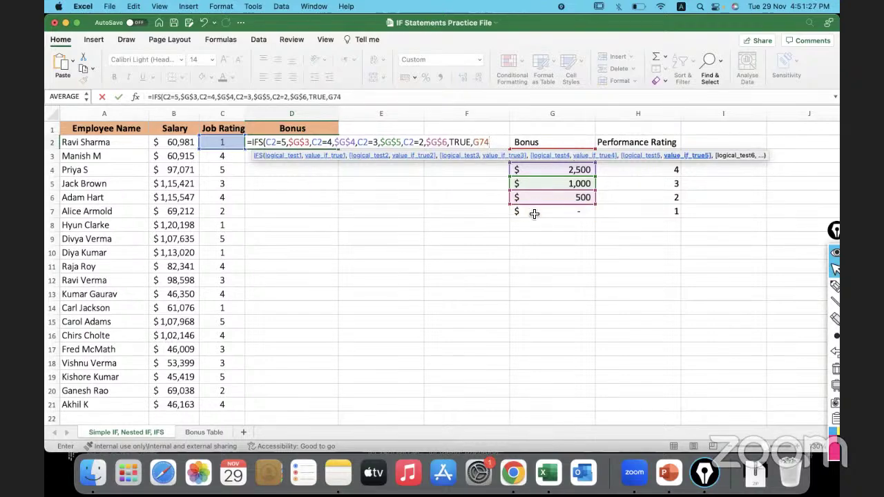
{"action": "key", "text": "BackSpace"}
{"action": "key", "text": "F4"}
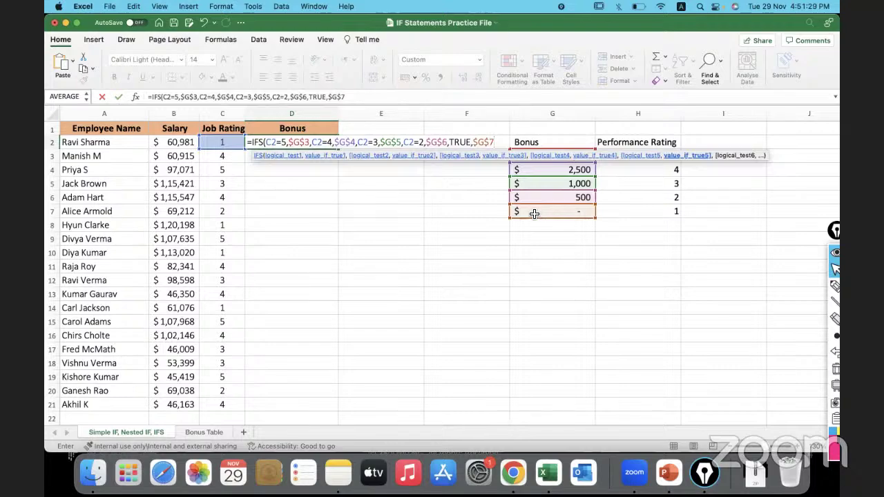
{"action": "type", "text": ")"}
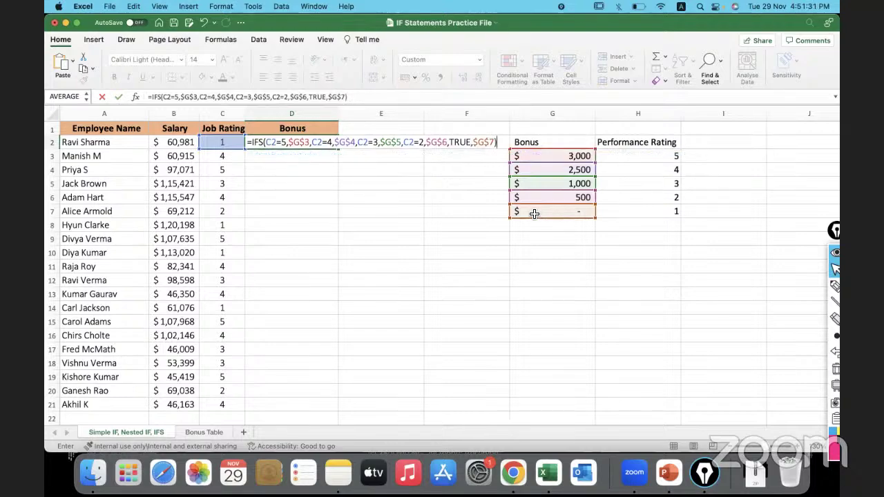
{"action": "key", "text": "Return"}
{"action": "left_click", "coordinate": [336, 145]}
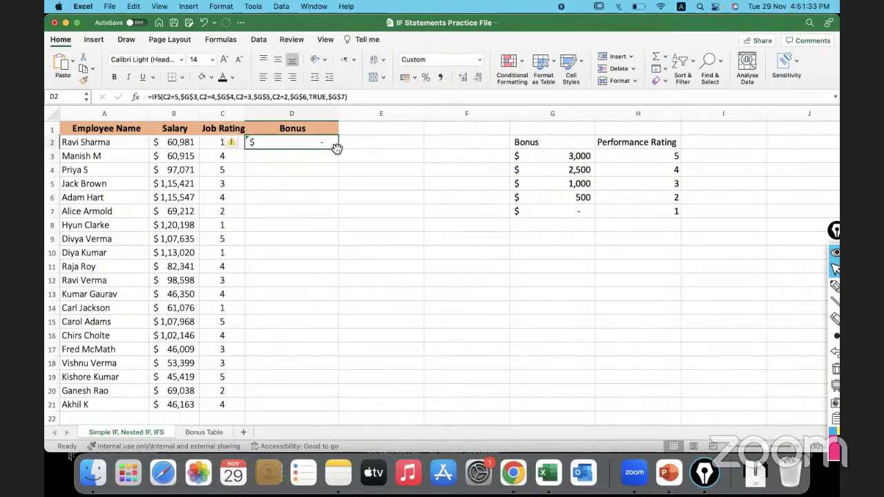
{"action": "double_click", "coordinate": [336, 147]}
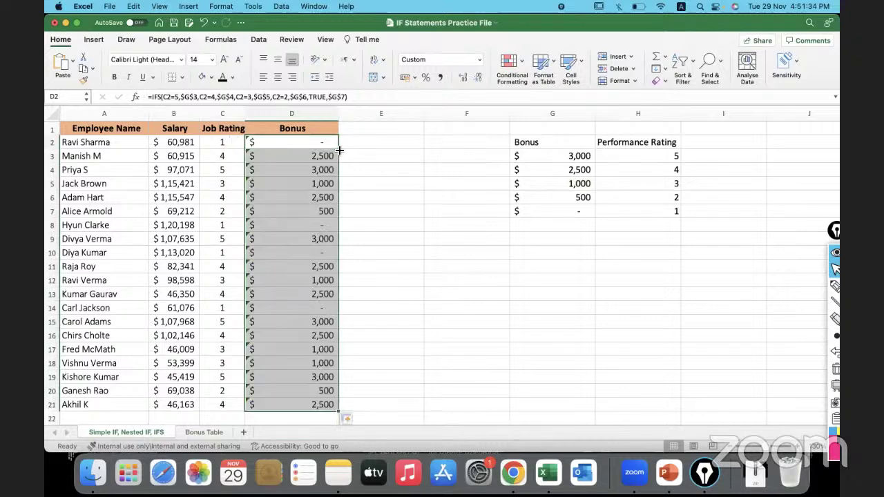
Step: Set the bonus for performance rating 1 in G7 to 100
{"action": "left_click", "coordinate": [568, 212]}
{"action": "double_click", "coordinate": [568, 212]}
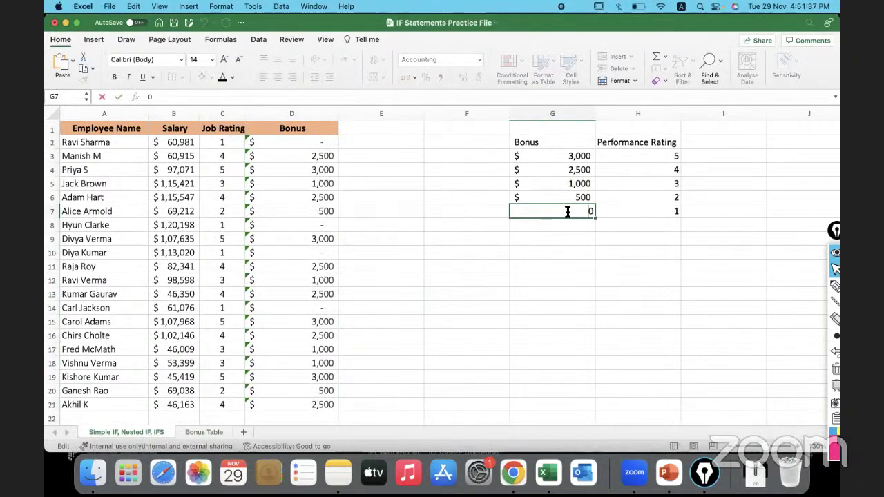
{"action": "key", "text": "BackSpace"}
{"action": "type", "text": "100"}
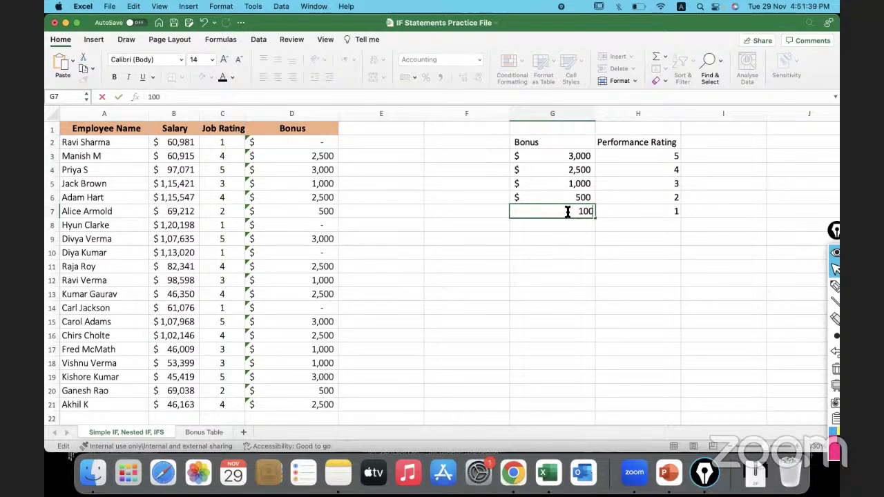
{"action": "key", "text": "Return"}
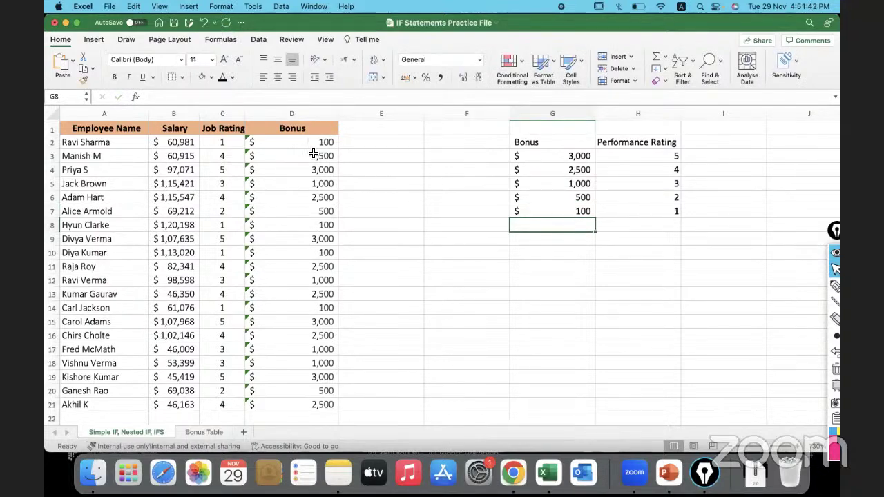
Step: Examine the IFS formula in D2 and its final TRUE fallback reference to $G$7
{"action": "left_click", "coordinate": [297, 147]}
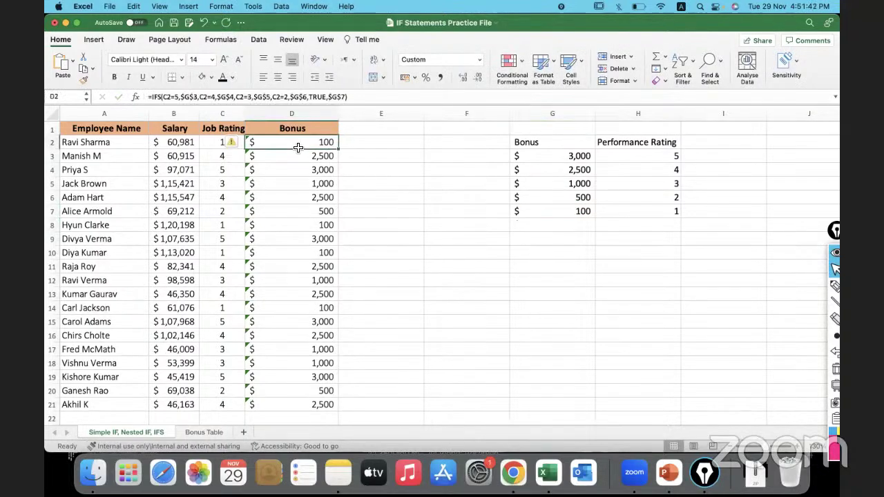
{"action": "left_click", "coordinate": [343, 98]}
{"action": "left_click_drag", "start_coordinate": [343, 97], "coordinate": [327, 97]}
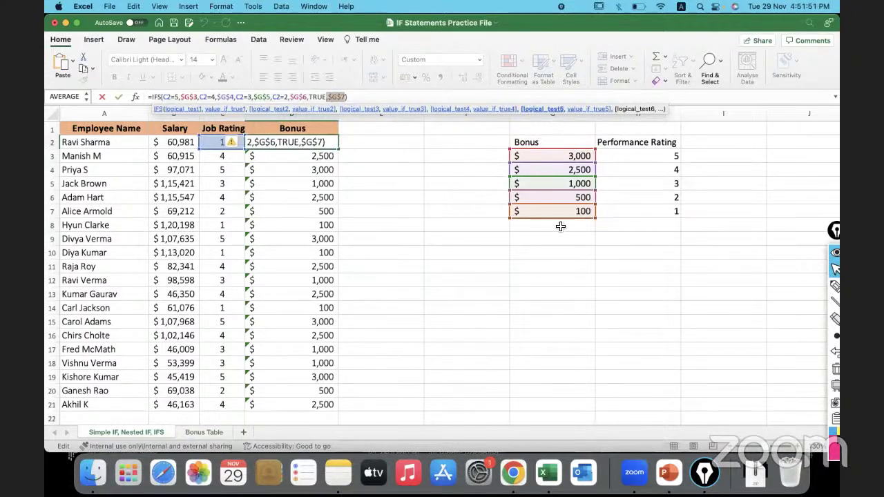
{"action": "key", "text": "Return"}
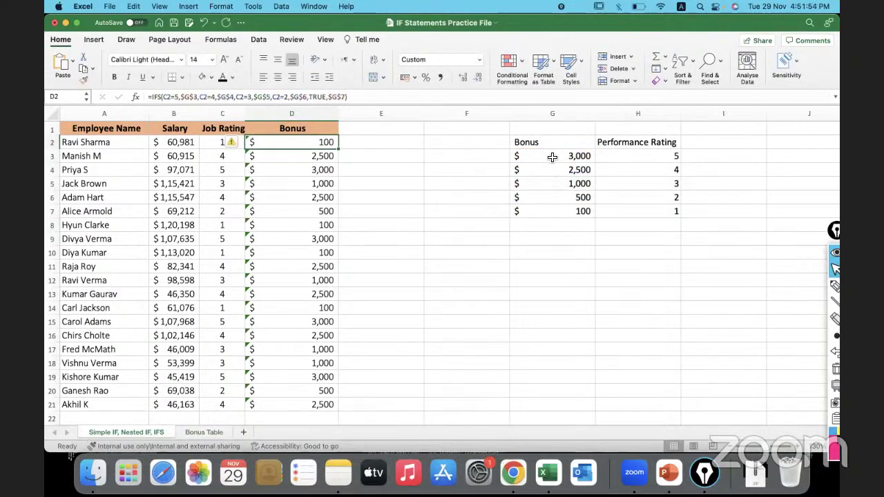
Step: Set the bonus for performance rating 5 in G3 to 5,000
{"action": "left_click_drag", "start_coordinate": [552, 158], "coordinate": [552, 214]}
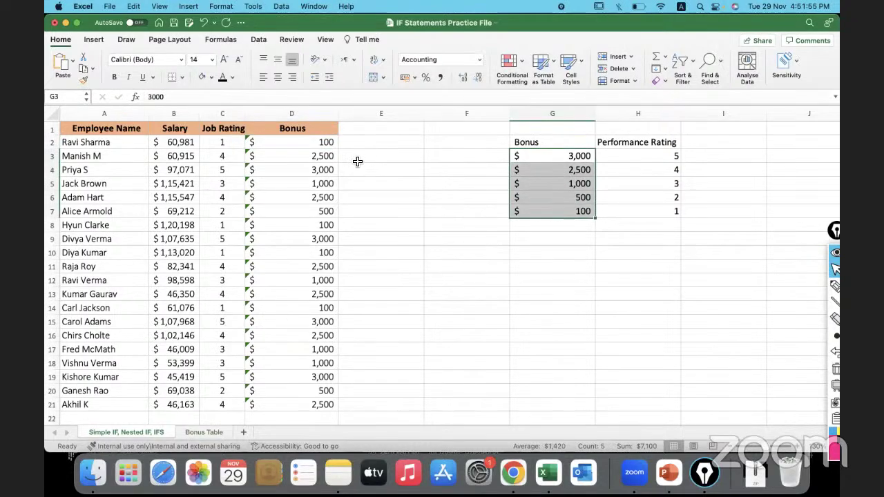
{"action": "key", "text": "shift+Up"}
{"action": "key", "text": "shift+Up"}
{"action": "left_click", "coordinate": [560, 161]}
{"action": "type", "text": "500"}
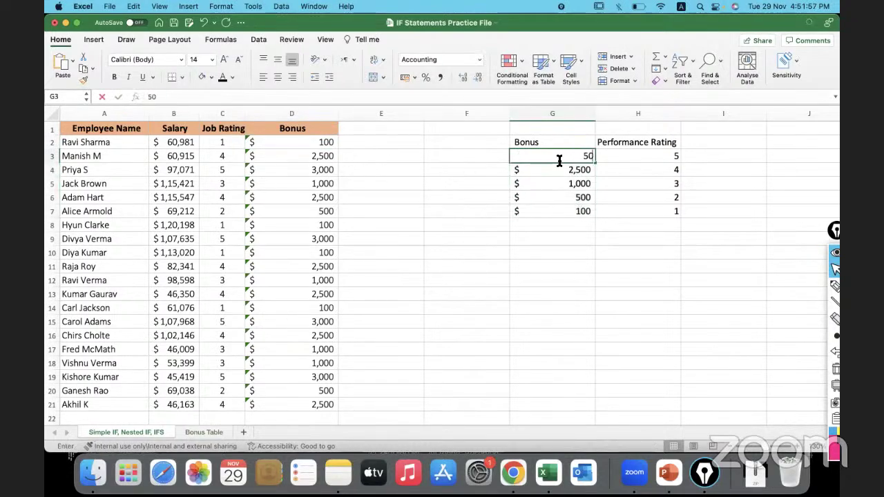
{"action": "key", "text": "Return"}
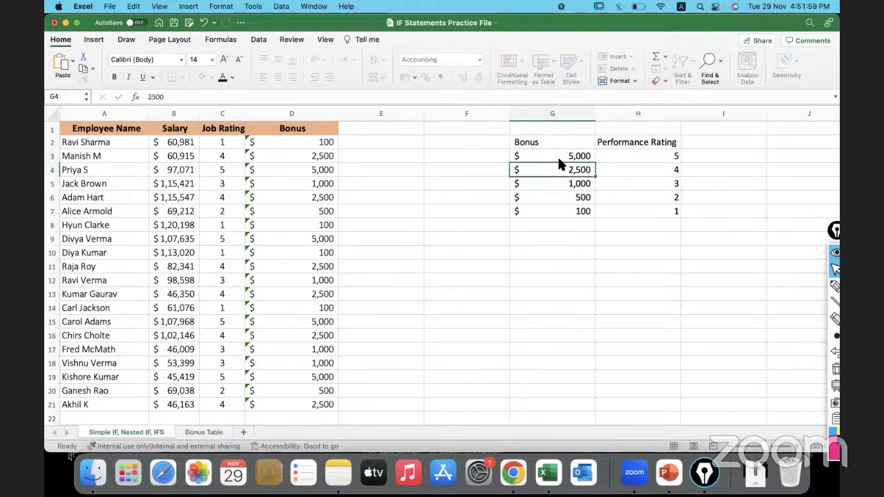
Step: Set the bonus for rating 1 in G7 to 1,000 and for rating 2 in G6 to 2,500
{"action": "left_click", "coordinate": [532, 214]}
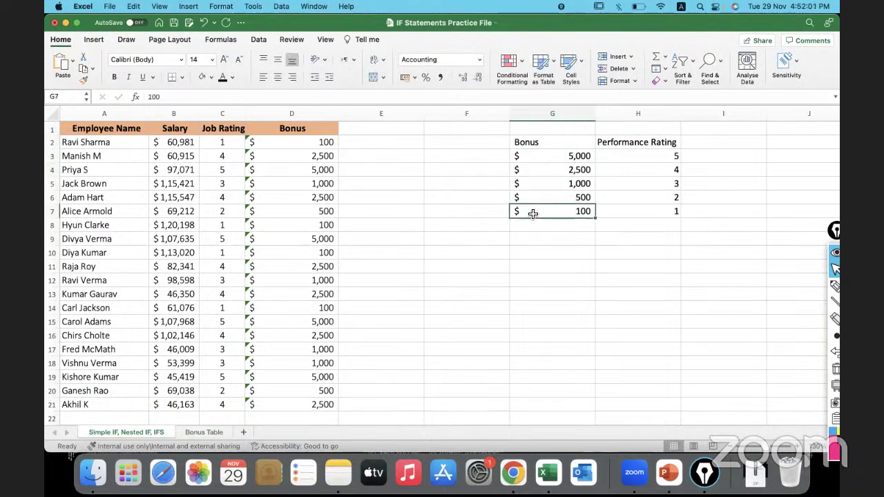
{"action": "type", "text": "1000"}
{"action": "key", "text": "Return"}
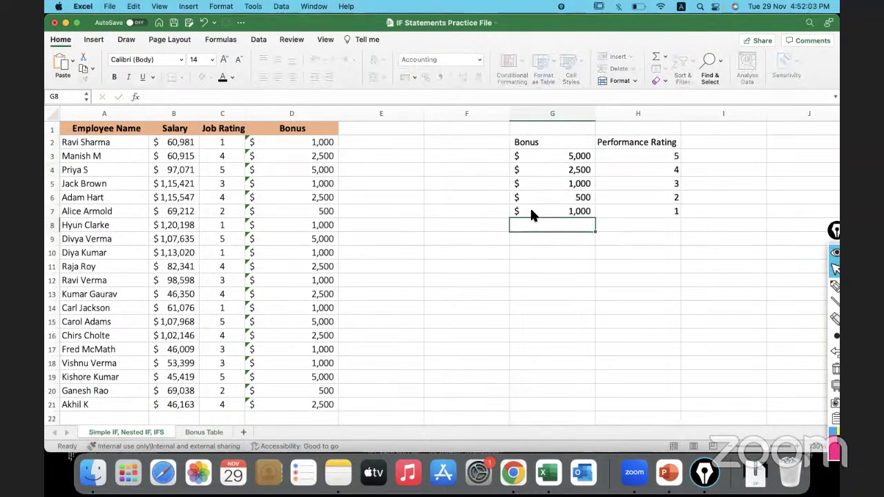
{"action": "left_click", "coordinate": [541, 198]}
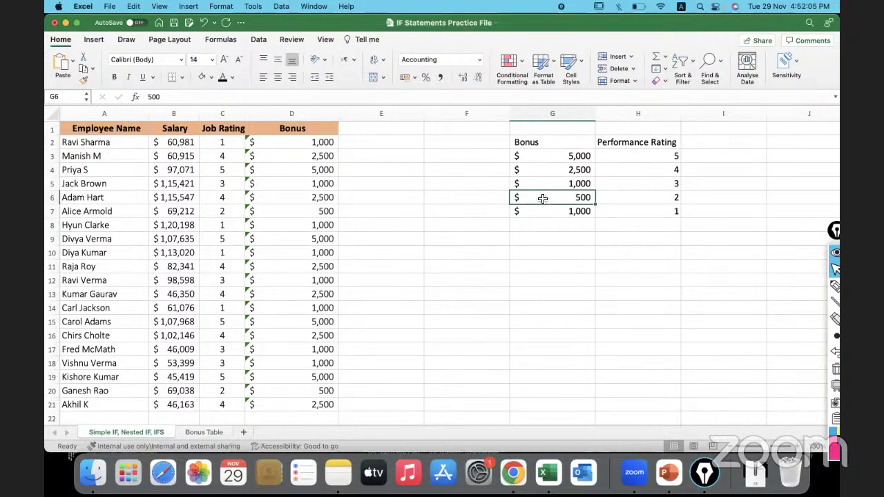
{"action": "type", "text": "2,500"}
{"action": "key", "text": "Return"}
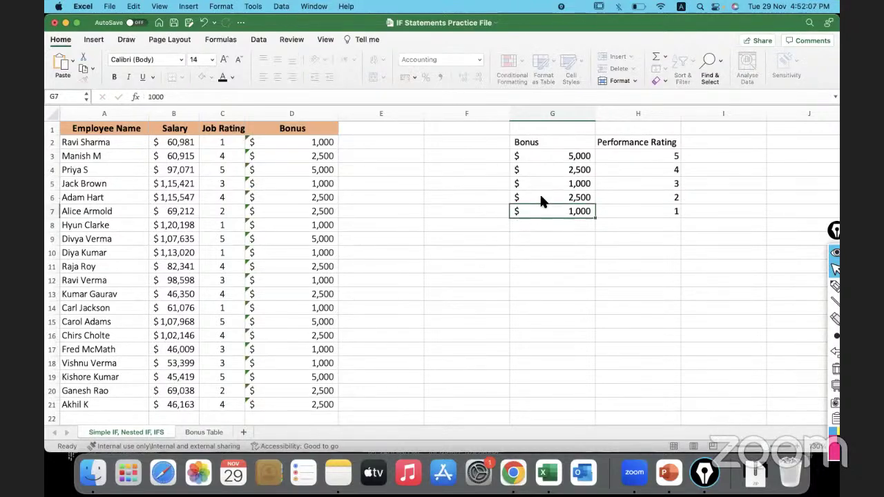
Step: Set the bonus for rating 3 in G5 to 3,500 and for rating 4 in G4 to 4,000
{"action": "left_click", "coordinate": [543, 183]}
{"action": "type", "text": "3500"}
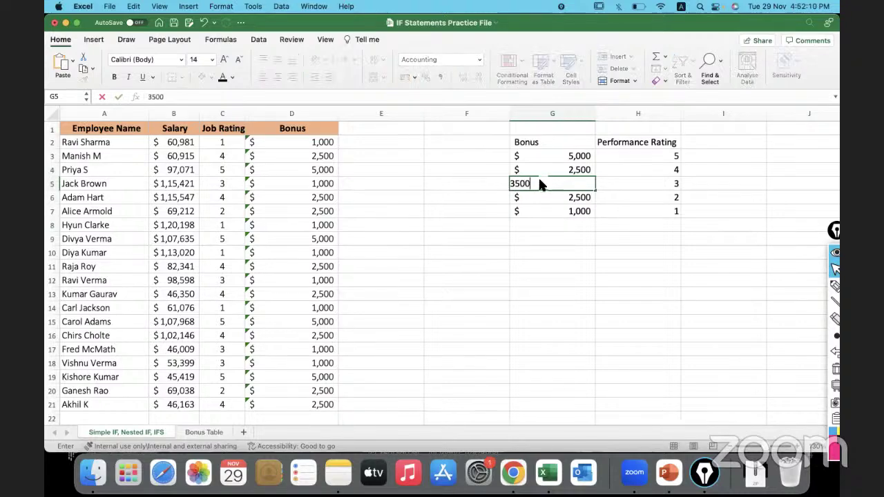
{"action": "key", "text": "Return"}
{"action": "left_click", "coordinate": [537, 165]}
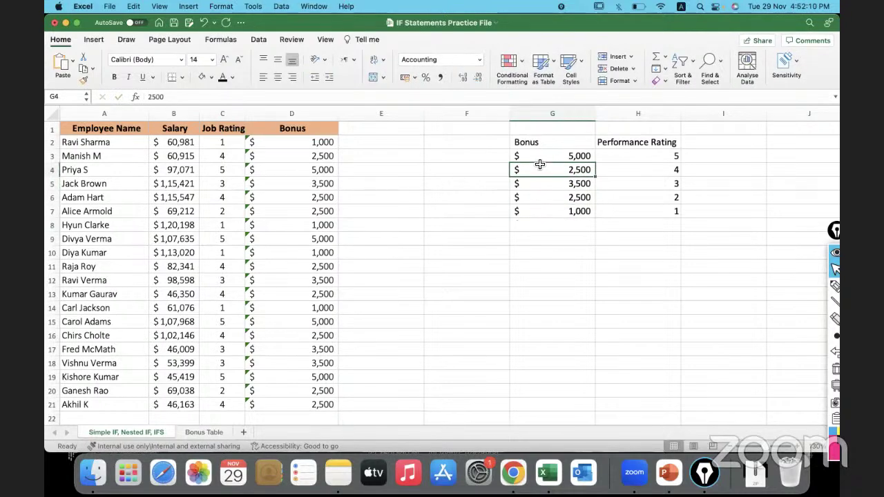
{"action": "type", "text": "400"}
{"action": "key", "text": "Return"}
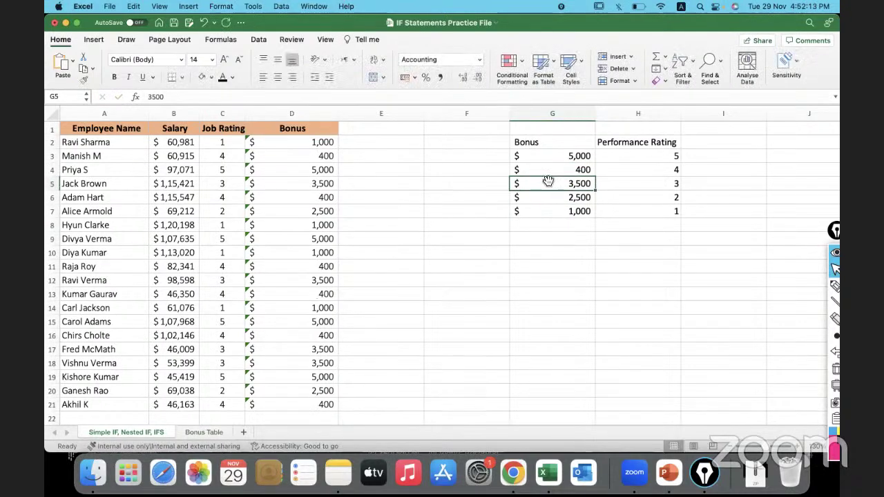
{"action": "left_click", "coordinate": [562, 171]}
{"action": "type", "text": "4,00"}
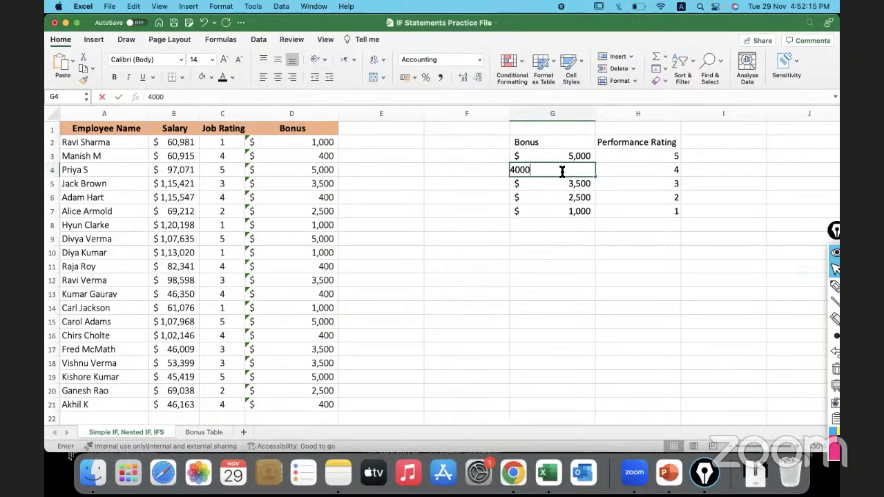
{"action": "type", "text": "0"}
{"action": "key", "text": "Return"}
Step: Minimize the IF Statements Practice File and switch to the Practice file for IFS functions workbook
{"action": "left_click", "coordinate": [448, 296]}
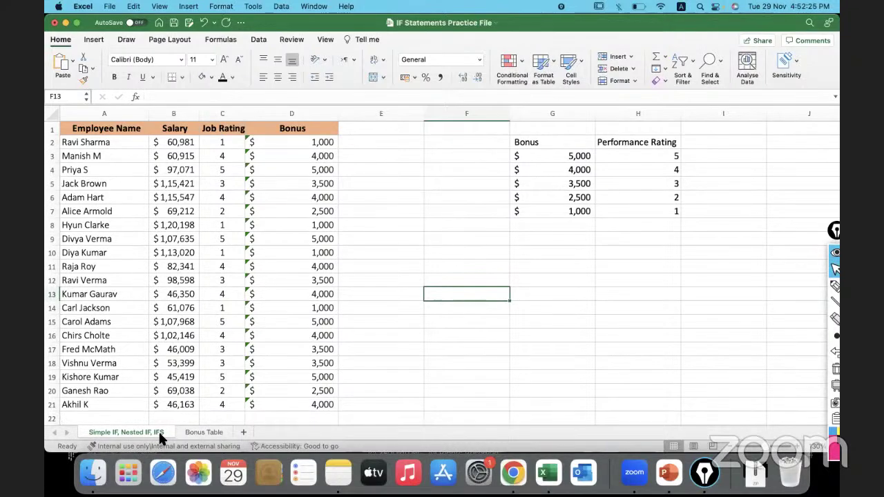
{"action": "left_click", "coordinate": [442, 350]}
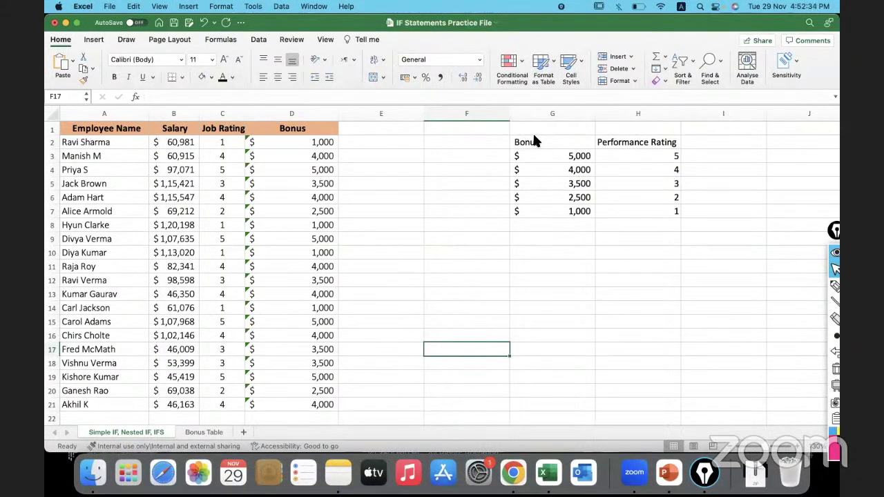
{"action": "left_click", "coordinate": [418, 186]}
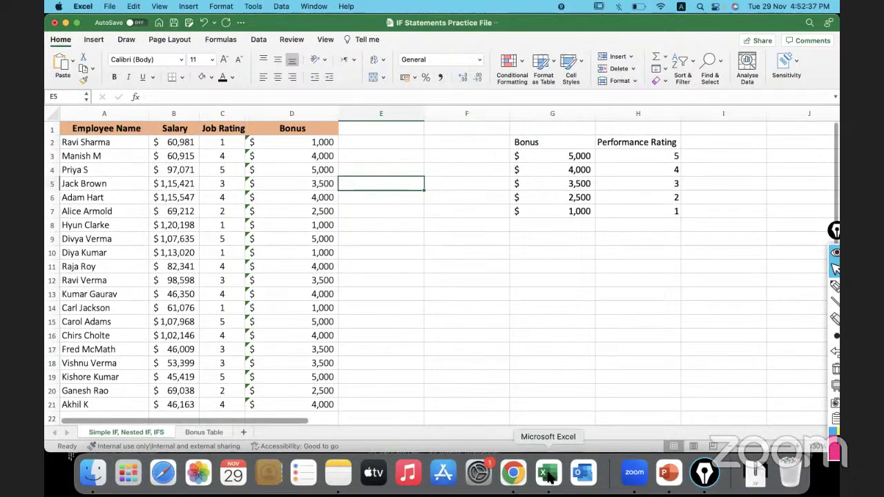
{"action": "left_click", "coordinate": [66, 23]}
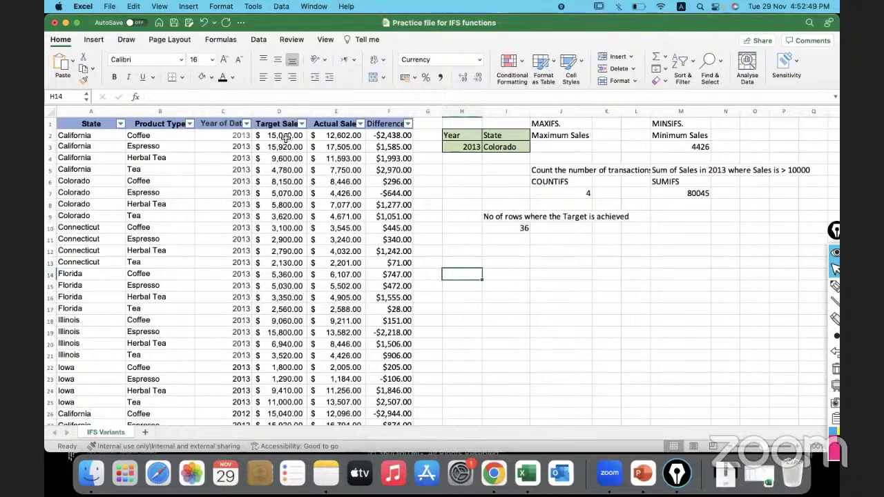
Step: Examine how the Difference column subtracts target sales from actual sales, including the negative value in F2
{"action": "left_click", "coordinate": [389, 138]}
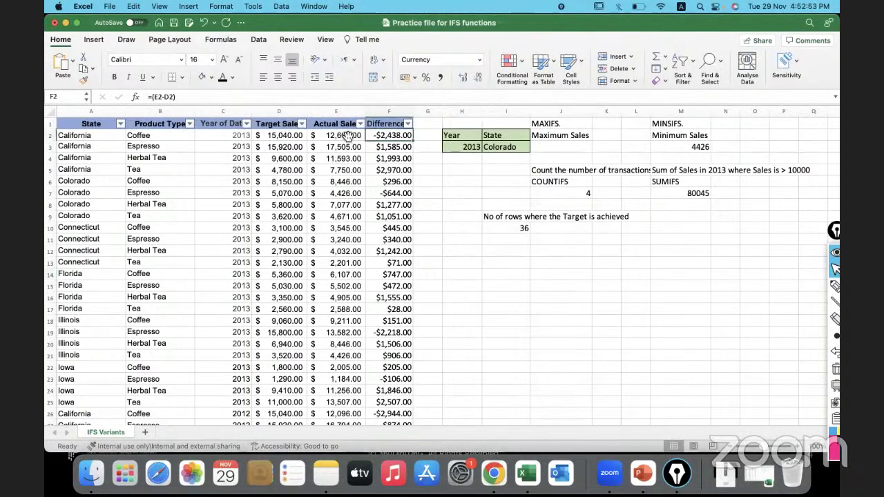
{"action": "left_click", "coordinate": [347, 137]}
{"action": "left_click", "coordinate": [387, 137]}
{"action": "left_click_drag", "start_coordinate": [388, 146], "coordinate": [392, 173]}
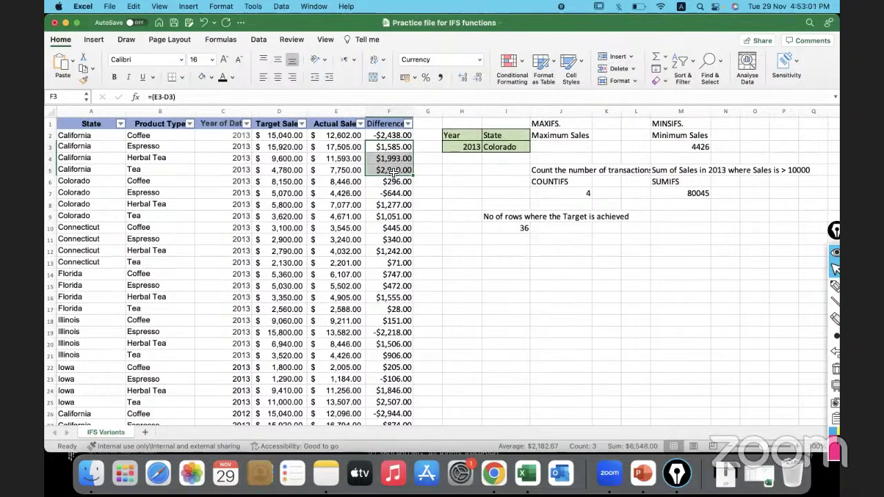
{"action": "left_click", "coordinate": [397, 136]}
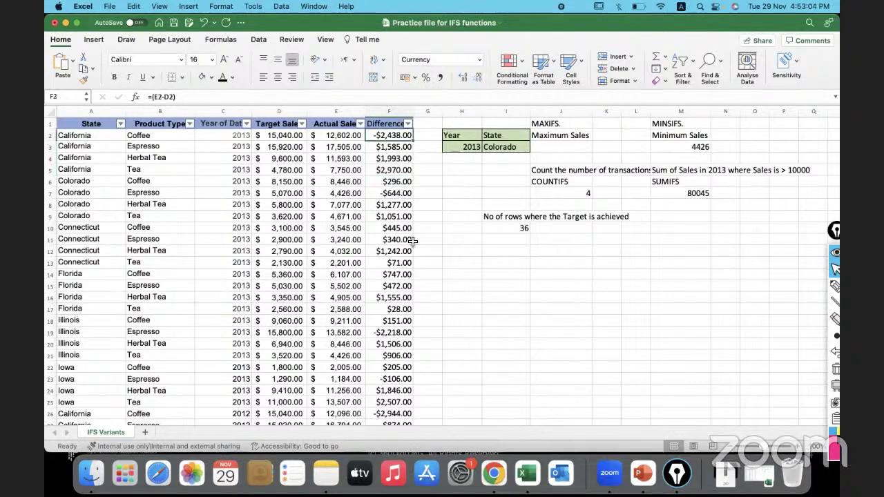
{"action": "left_click", "coordinate": [438, 275]}
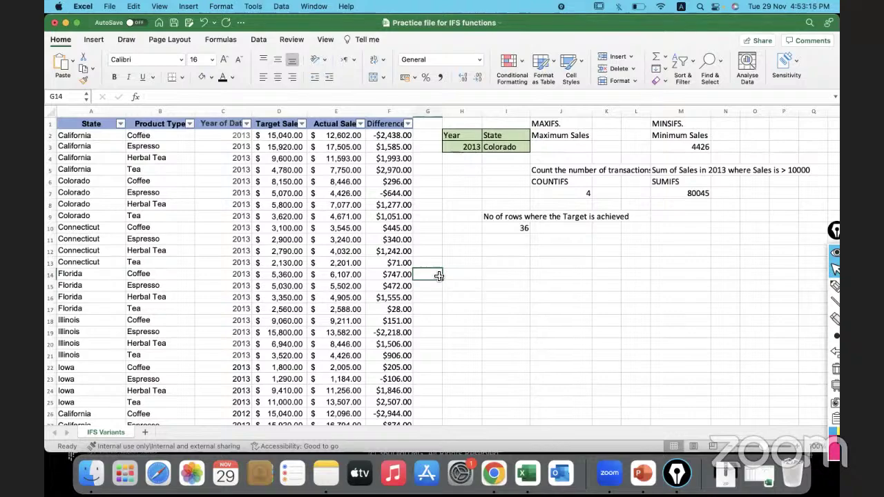
{"action": "left_click", "coordinate": [492, 270]}
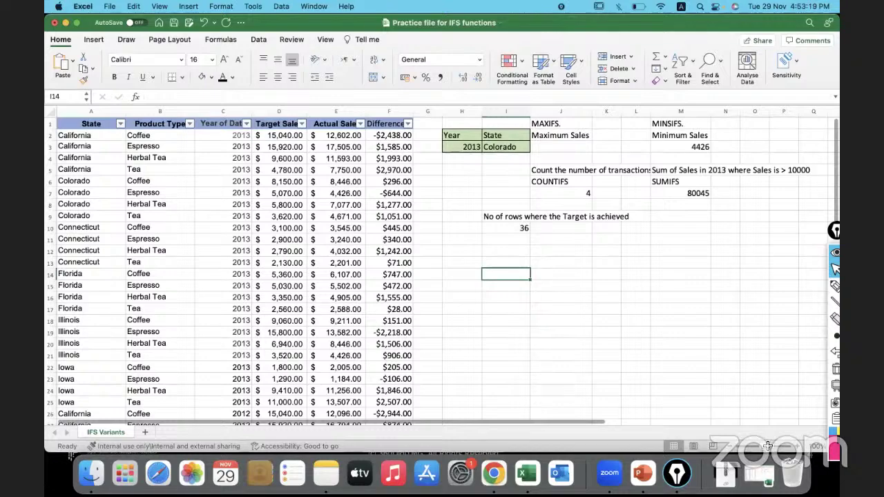
Step: Enter a MAX formula in H13 over the Actual Sales range E2:E49
{"action": "scroll", "coordinate": [632, 321], "scroll_direction": "up", "scroll_amount": 3}
{"action": "left_click", "coordinate": [603, 317]}
{"action": "type", "text": "="}
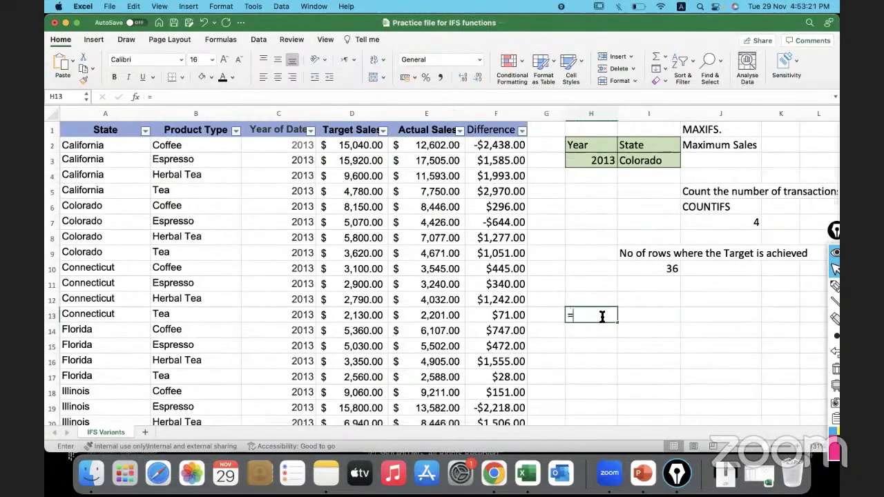
{"action": "type", "text": "max("}
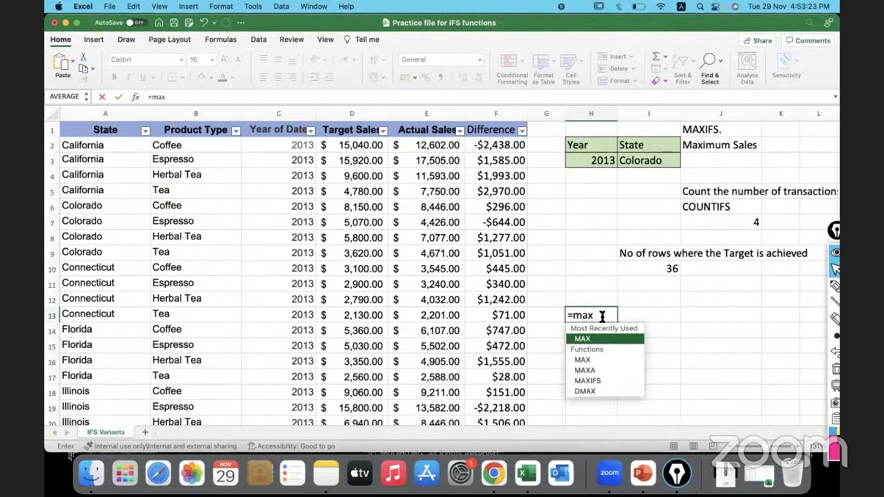
{"action": "left_click", "coordinate": [446, 146]}
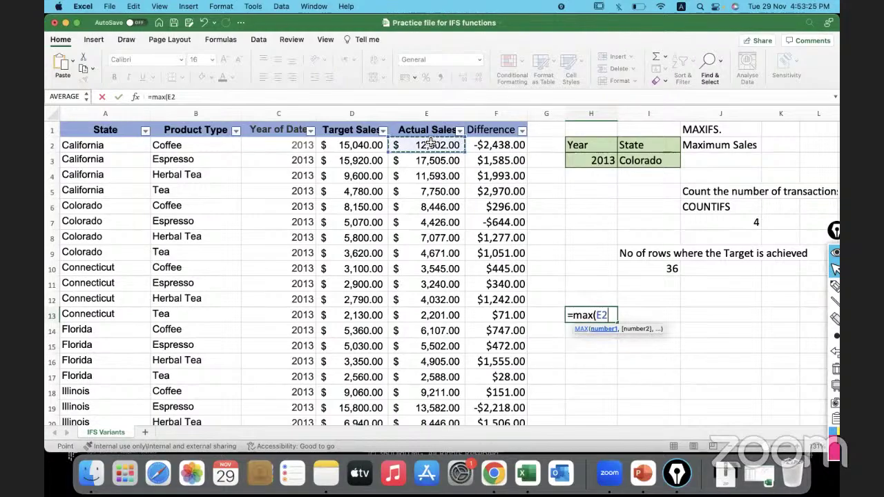
{"action": "key", "text": "super+shift+Down"}
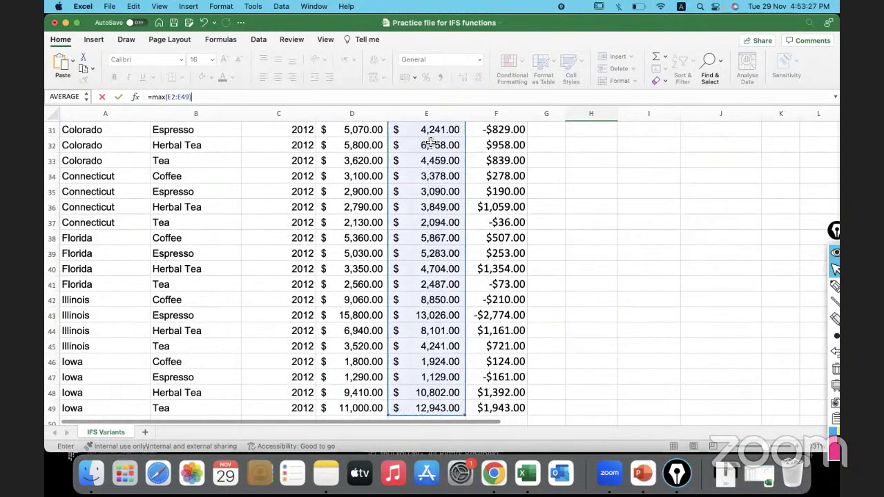
{"action": "key", "text": "Return"}
{"action": "scroll", "coordinate": [586, 205], "scroll_direction": "up", "scroll_amount": 5}
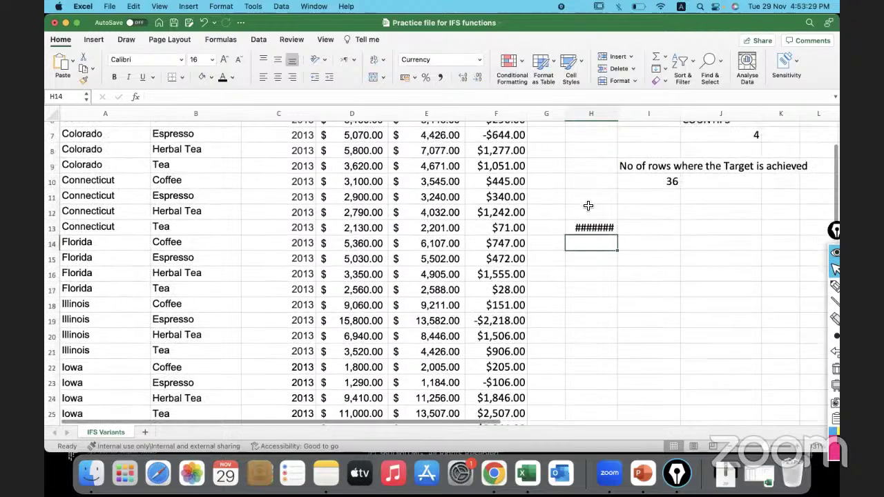
Step: Widen column H to 11.17 so the maximum sales value in H13 fits, and check it against the Actual Sales column
{"action": "left_click_drag", "start_coordinate": [618, 113], "coordinate": [633, 113]}
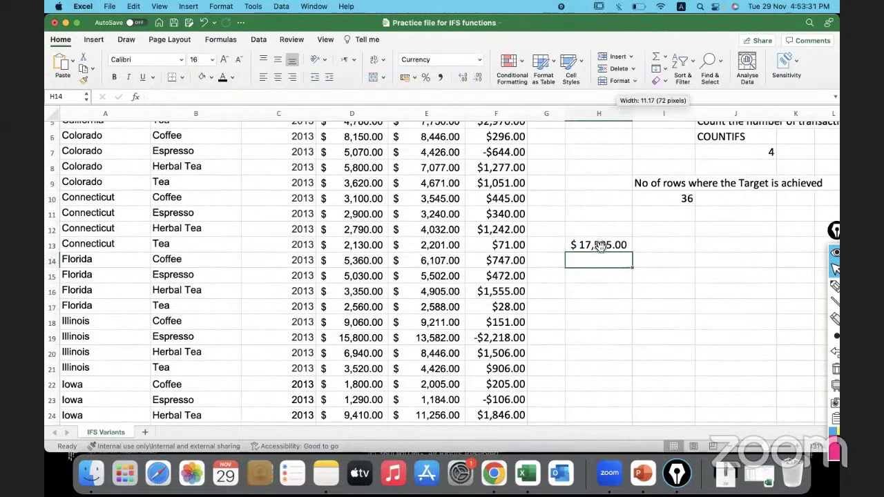
{"action": "left_click", "coordinate": [602, 249]}
{"action": "scroll", "coordinate": [601, 249], "scroll_direction": "up", "scroll_amount": 4}
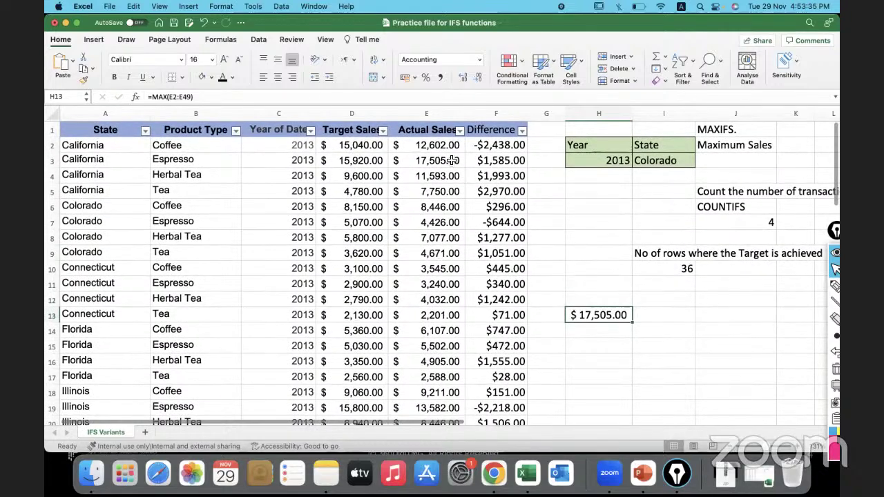
{"action": "left_click", "coordinate": [425, 114]}
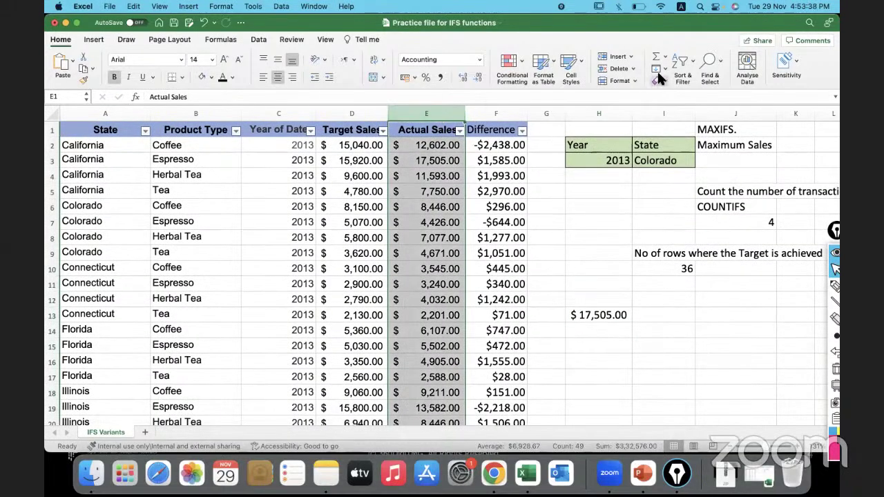
{"action": "left_click", "coordinate": [599, 331]}
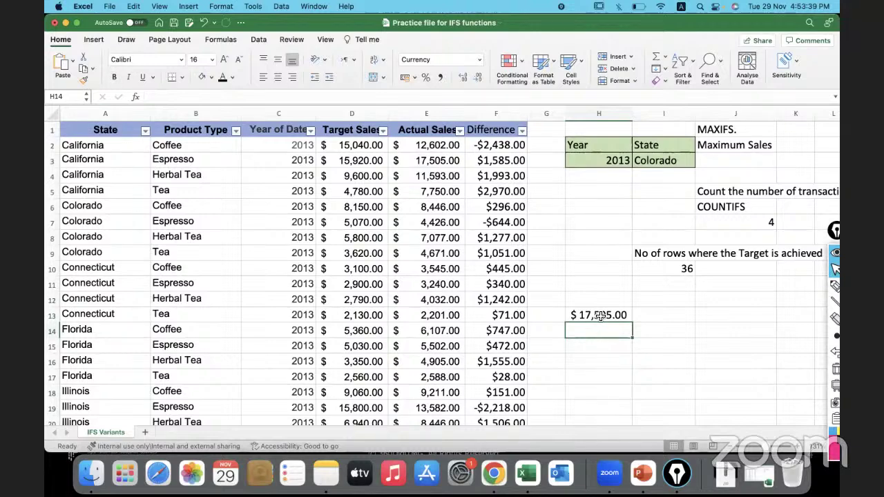
Step: Change the function in H13 from MAX to MIN over the Actual Sales range E2:E49
{"action": "left_click", "coordinate": [600, 315]}
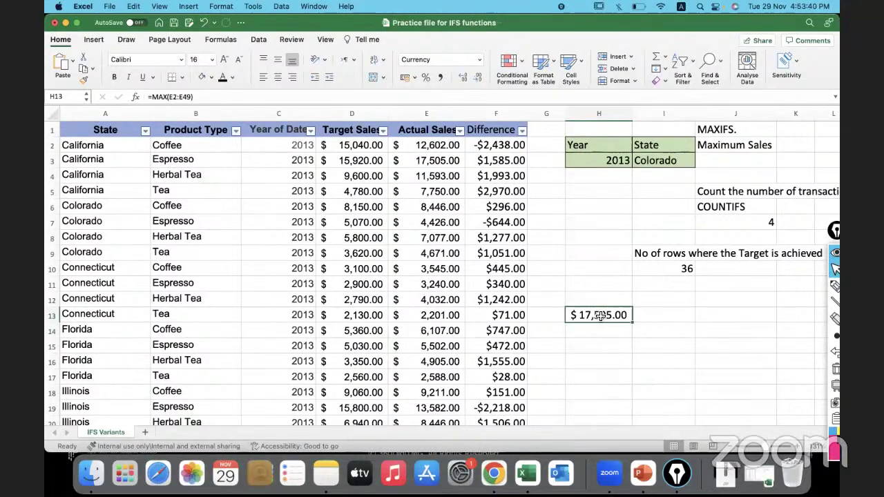
{"action": "left_click", "coordinate": [166, 97]}
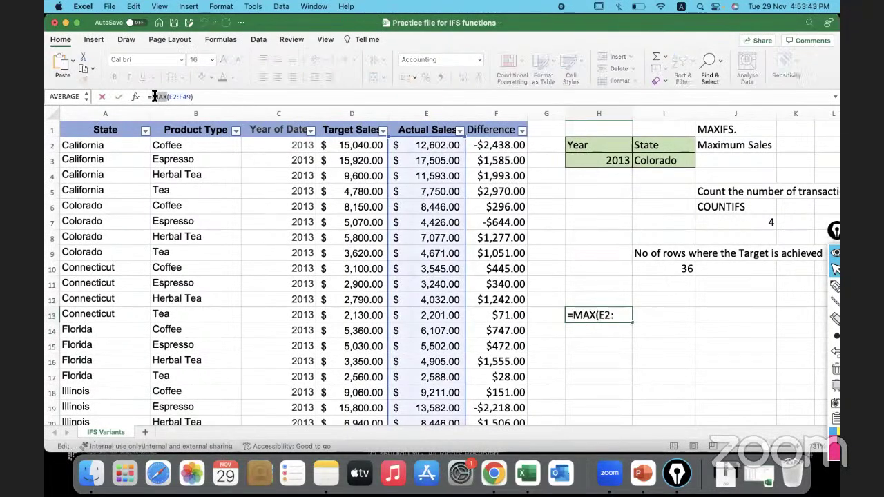
{"action": "type", "text": "MIN"}
{"action": "key", "text": "Return"}
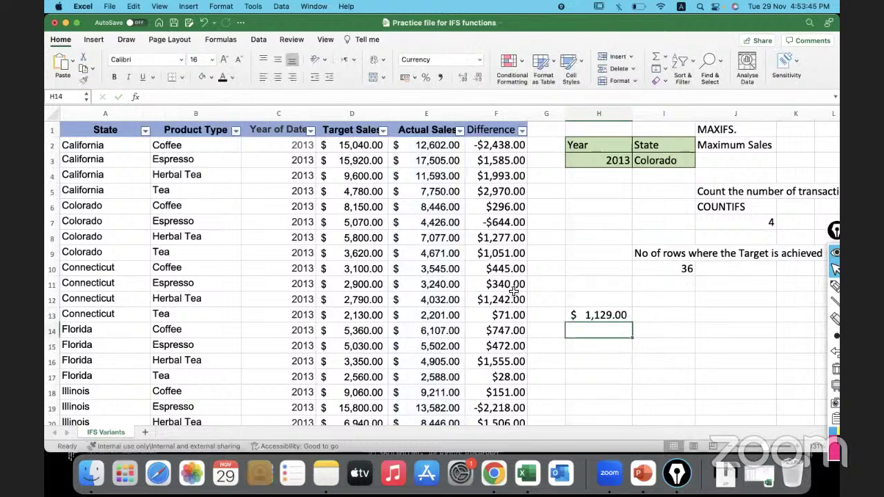
{"action": "left_click", "coordinate": [580, 314]}
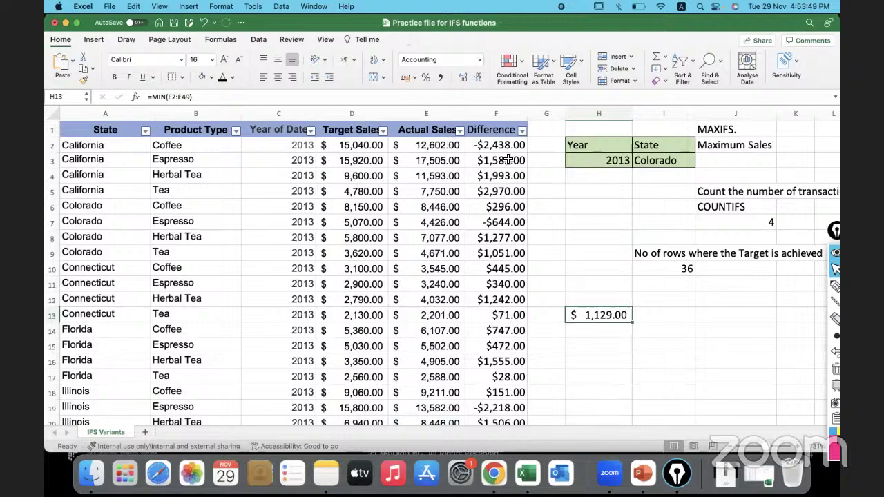
Step: Clear the formula from cell H13
{"action": "left_click", "coordinate": [596, 327]}
{"action": "left_click", "coordinate": [598, 315]}
{"action": "key", "text": "Delete"}
{"action": "left_click", "coordinate": [588, 243]}
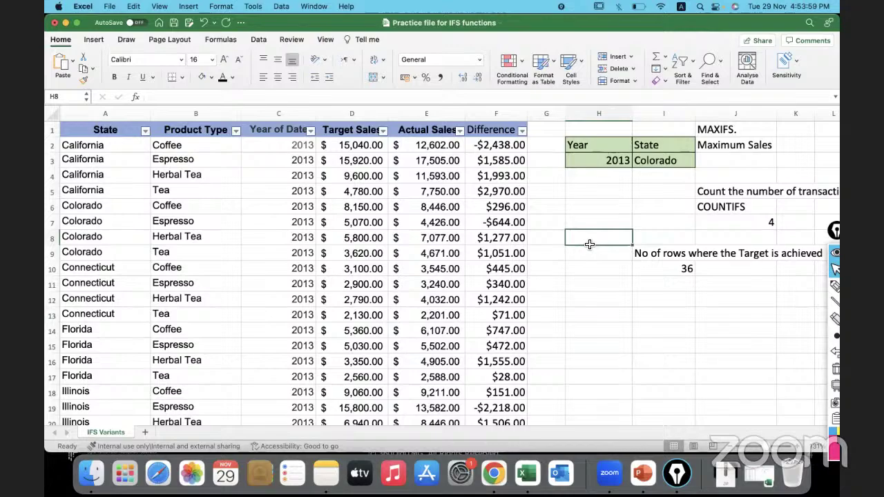
Step: Examine the year and state criteria in H3 and I3 against the Colorado rows in the State and Year of Date columns
{"action": "scroll", "coordinate": [589, 244], "scroll_direction": "right", "scroll_amount": 5}
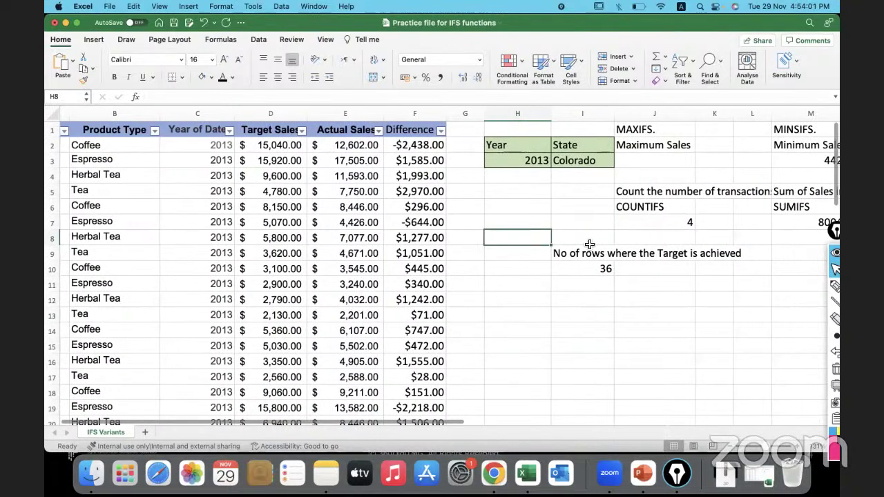
{"action": "scroll", "coordinate": [589, 243], "scroll_direction": "right", "scroll_amount": 2}
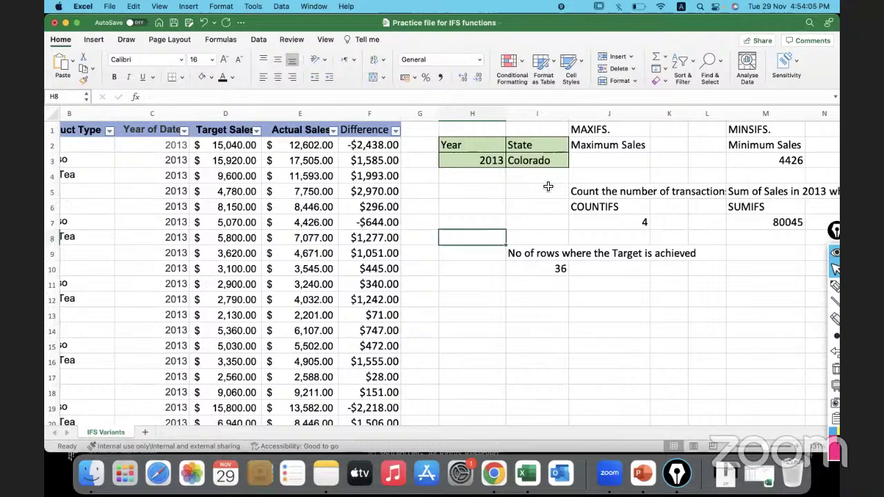
{"action": "left_click", "coordinate": [592, 161]}
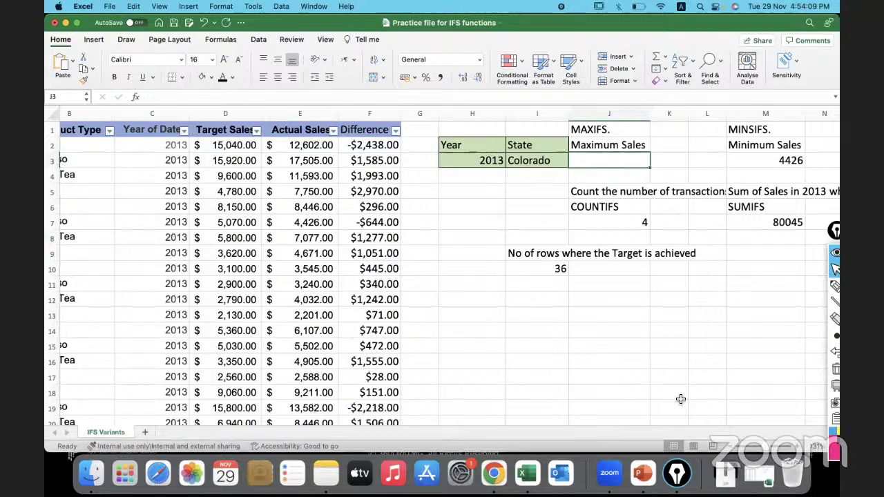
{"action": "left_click_drag", "start_coordinate": [769, 446], "coordinate": [765, 446]}
{"action": "scroll", "coordinate": [503, 328], "scroll_direction": "left", "scroll_amount": 5}
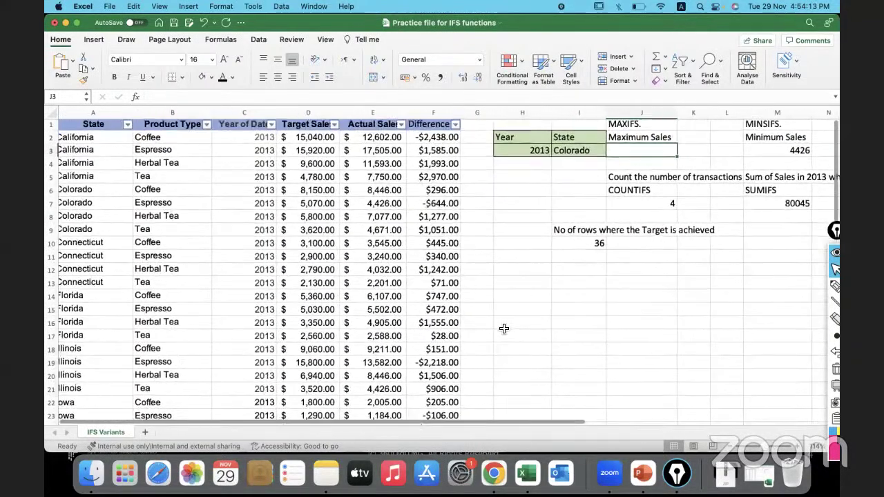
{"action": "left_click", "coordinate": [594, 156]}
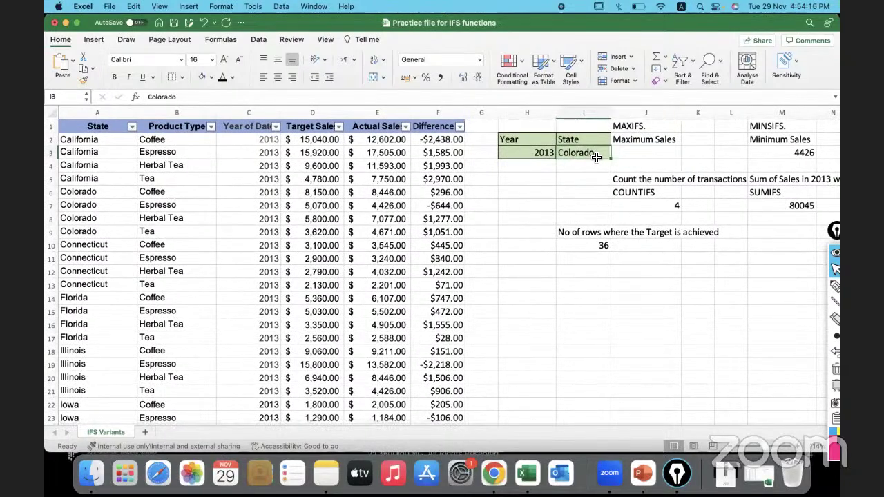
{"action": "left_click", "coordinate": [513, 155]}
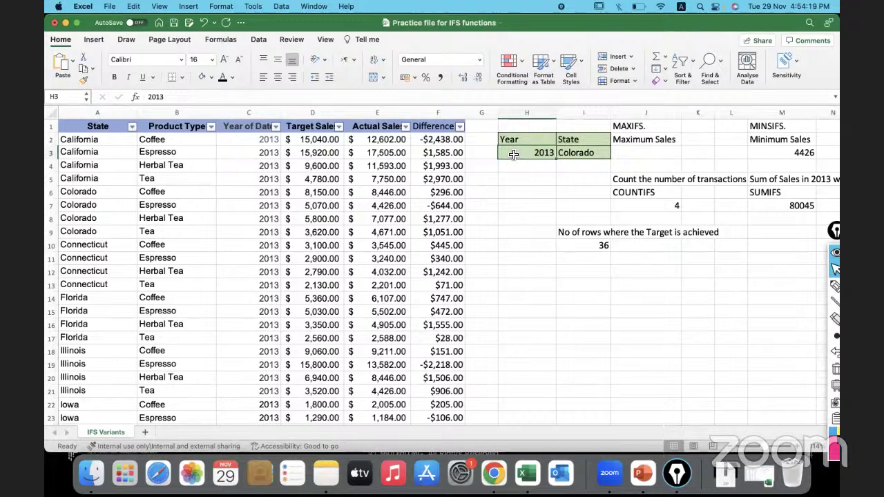
{"action": "left_click_drag", "start_coordinate": [113, 195], "coordinate": [112, 230]}
{"action": "left_click_drag", "start_coordinate": [222, 194], "coordinate": [226, 207]}
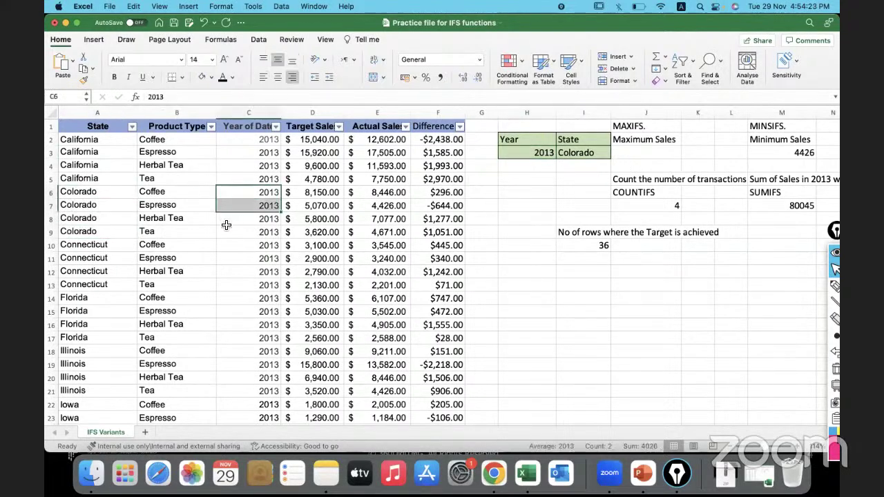
{"action": "left_click_drag", "start_coordinate": [114, 192], "coordinate": [114, 231]}
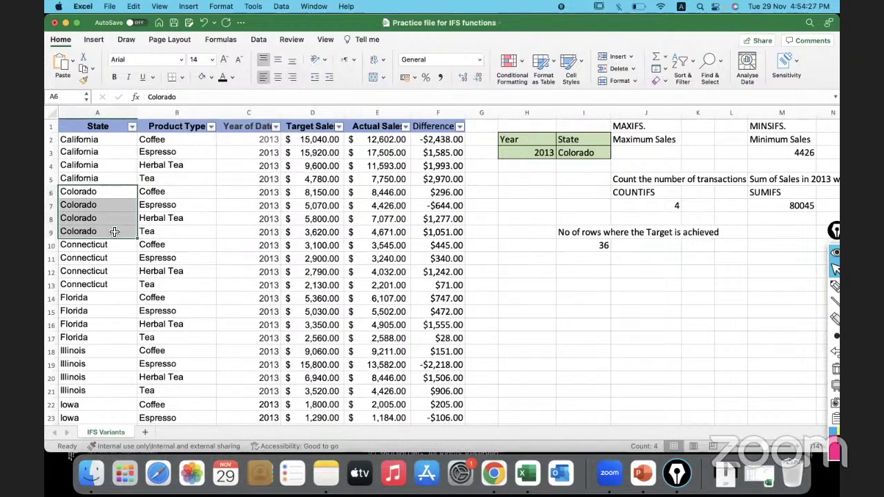
Step: Start a MAXIFS formula in J3 with the Actual Sales range E2:E49 as its max_range
{"action": "double_click", "coordinate": [640, 153]}
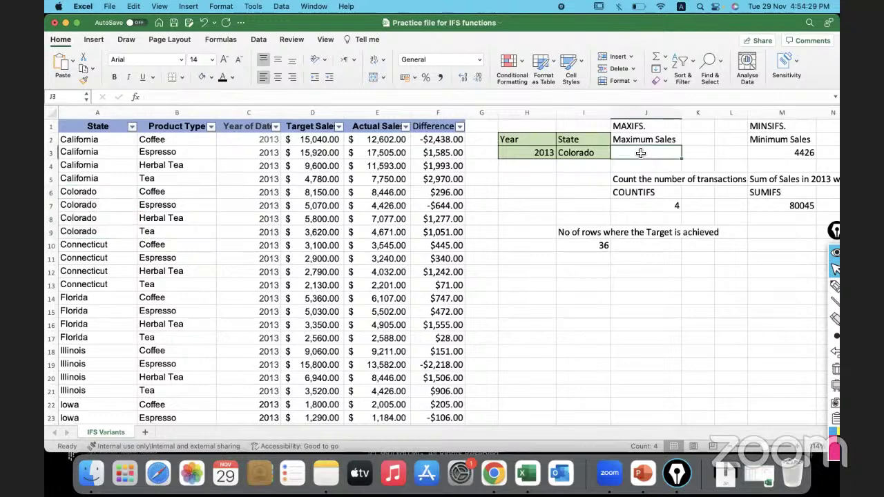
{"action": "type", "text": "="}
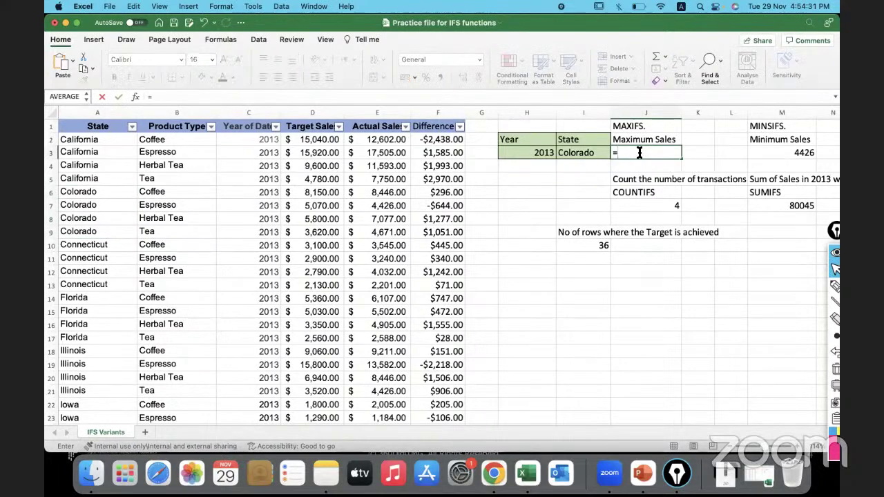
{"action": "type", "text": "MX"}
{"action": "key", "text": "BackSpace"}
{"action": "type", "text": "A"}
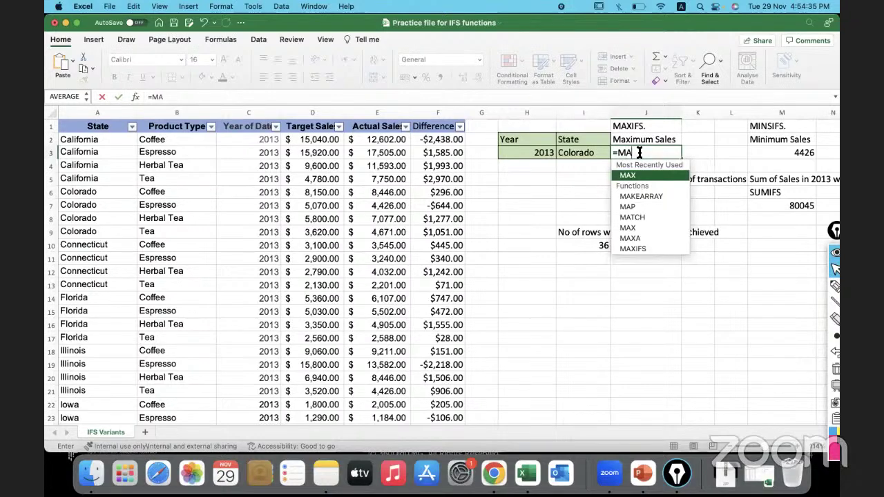
{"action": "type", "text": "X"}
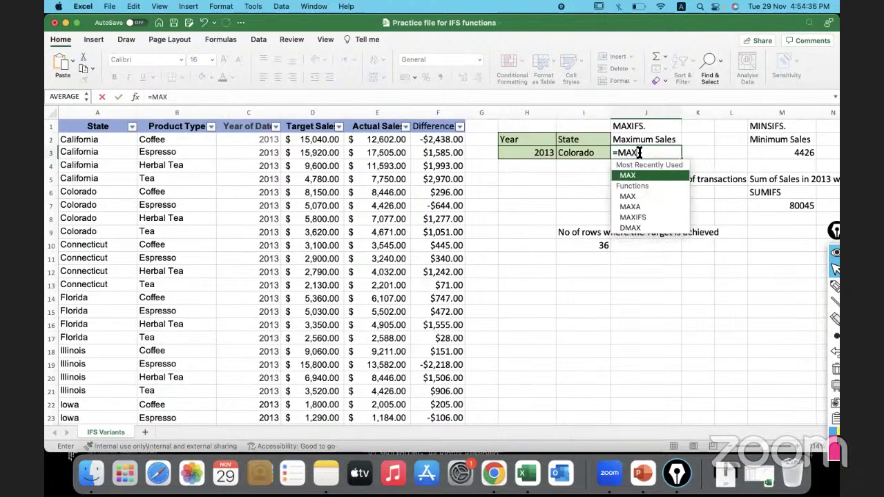
{"action": "double_click", "coordinate": [647, 217]}
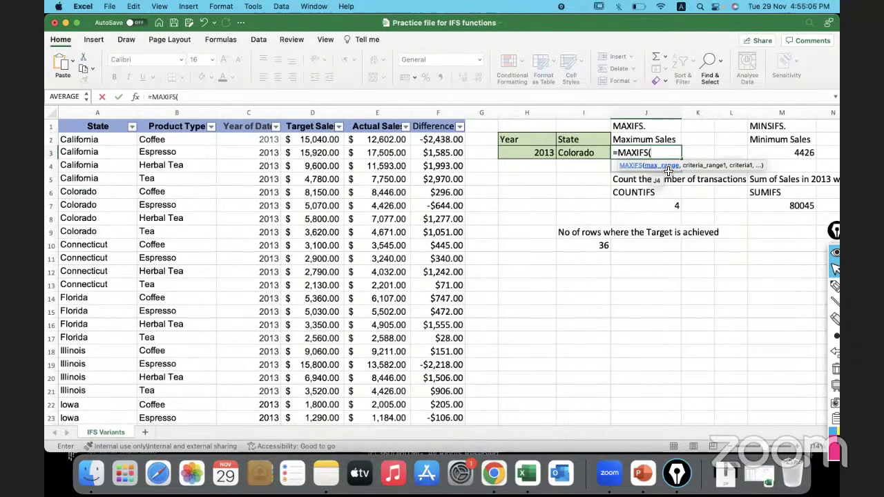
{"action": "left_click", "coordinate": [377, 140]}
{"action": "key", "text": "super+shift+Down"}
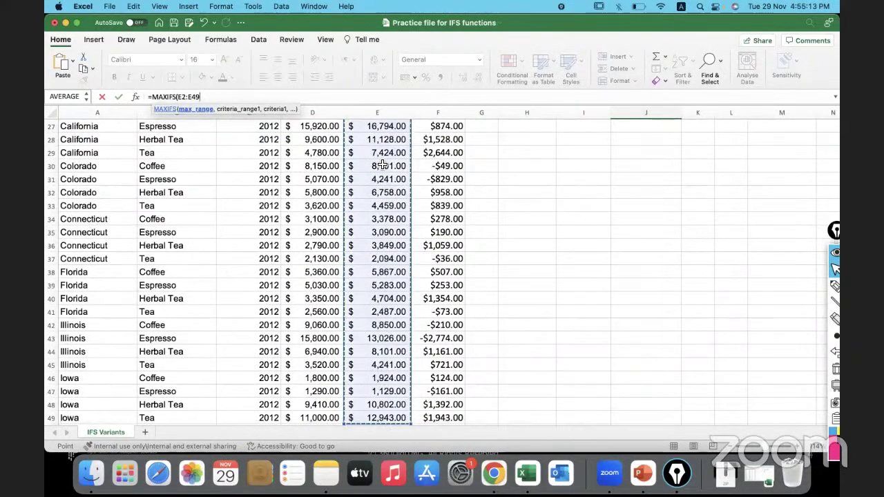
{"action": "scroll", "coordinate": [383, 164], "scroll_direction": "up", "scroll_amount": 10}
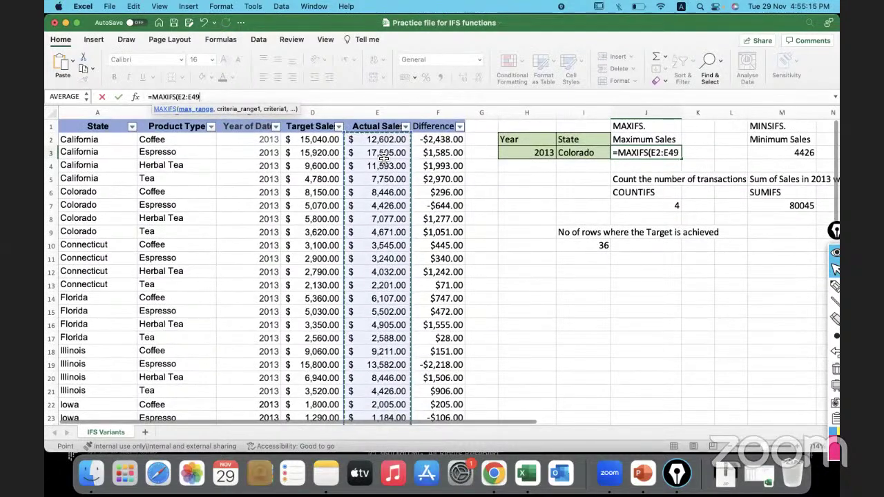
{"action": "left_click", "coordinate": [680, 153]}
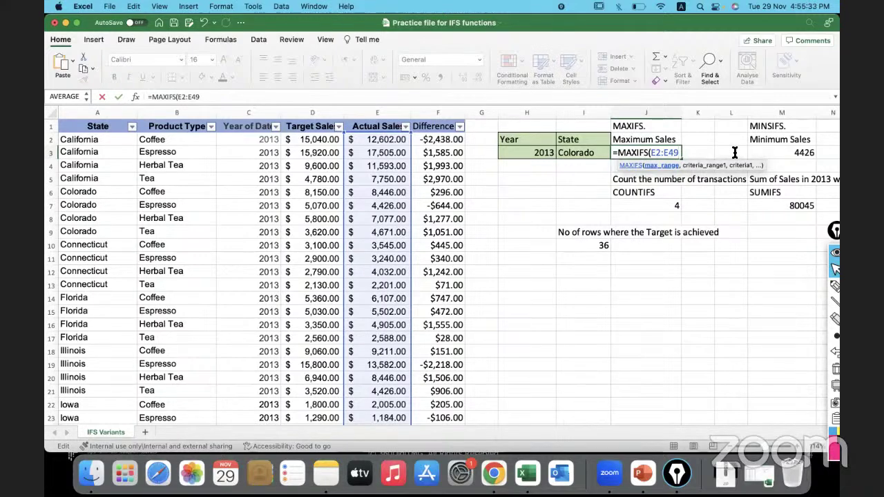
{"action": "type", "text": ","}
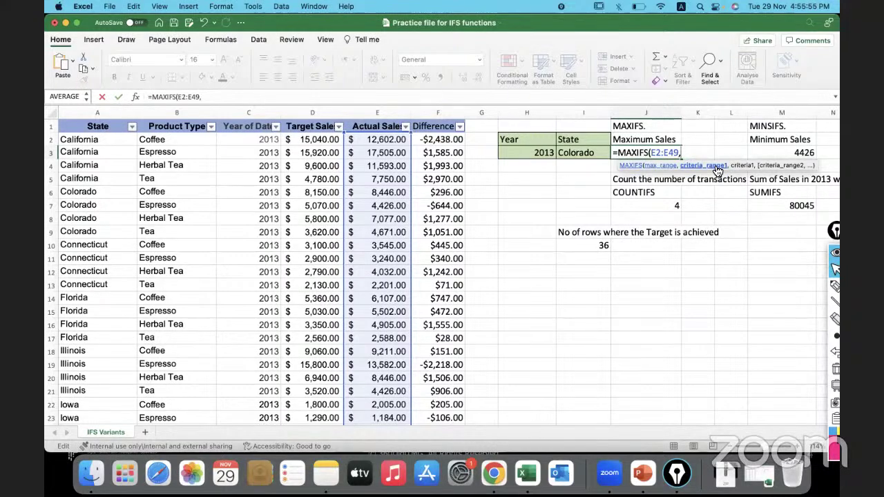
Step: Add the year condition to the MAXIFS formula in J3, with criteria range C2:C49 and criterion H3
{"action": "left_click", "coordinate": [235, 144]}
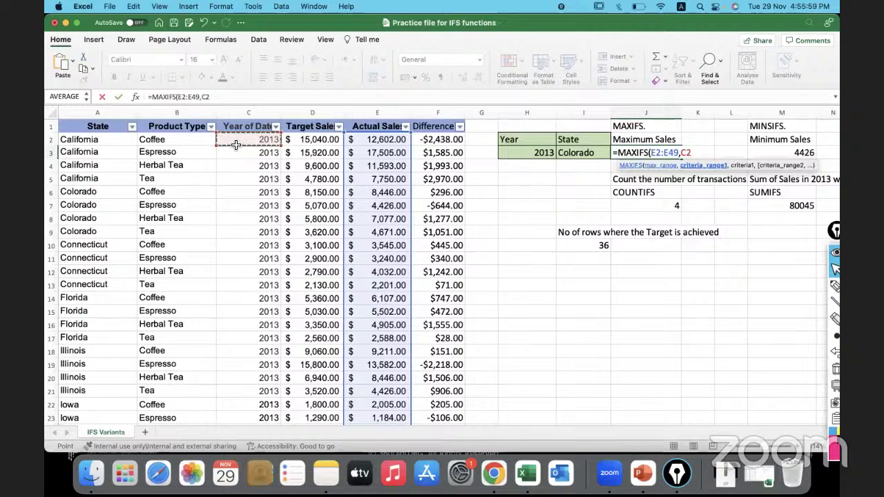
{"action": "key", "text": "super+shift+Down"}
{"action": "scroll", "coordinate": [659, 166], "scroll_direction": "up", "scroll_amount": 10}
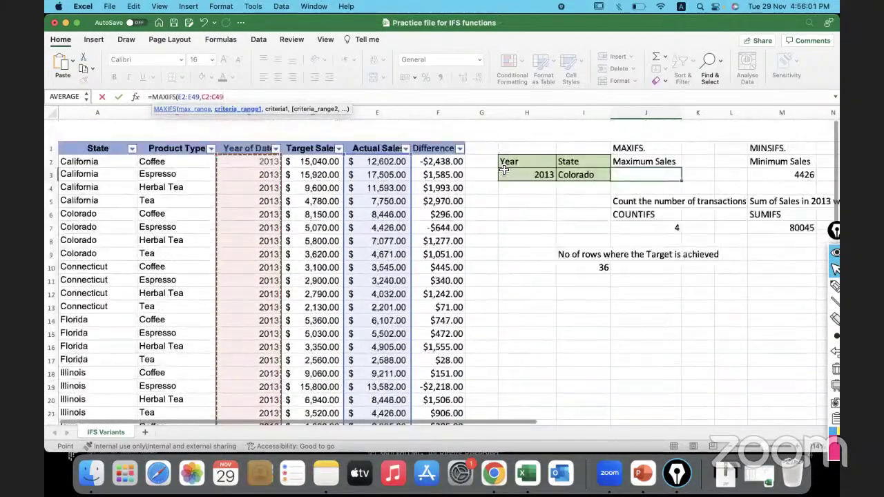
{"action": "left_click", "coordinate": [711, 153]}
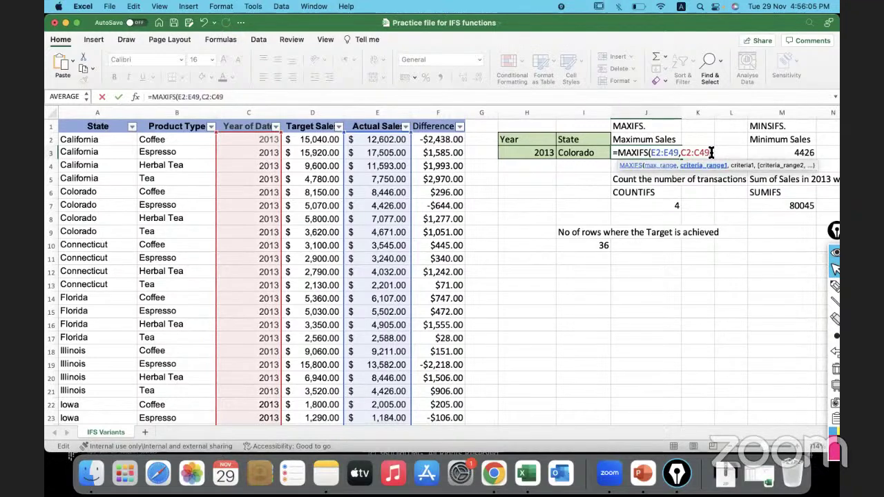
{"action": "type", "text": ","}
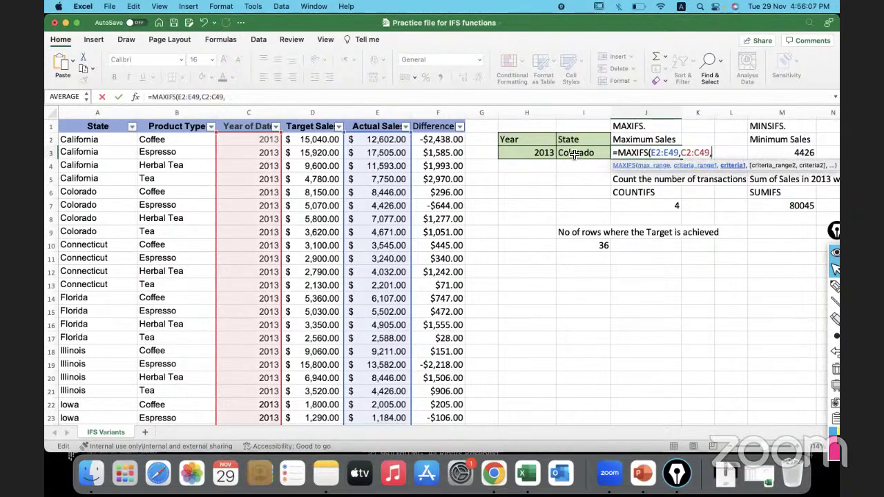
{"action": "left_click", "coordinate": [526, 156]}
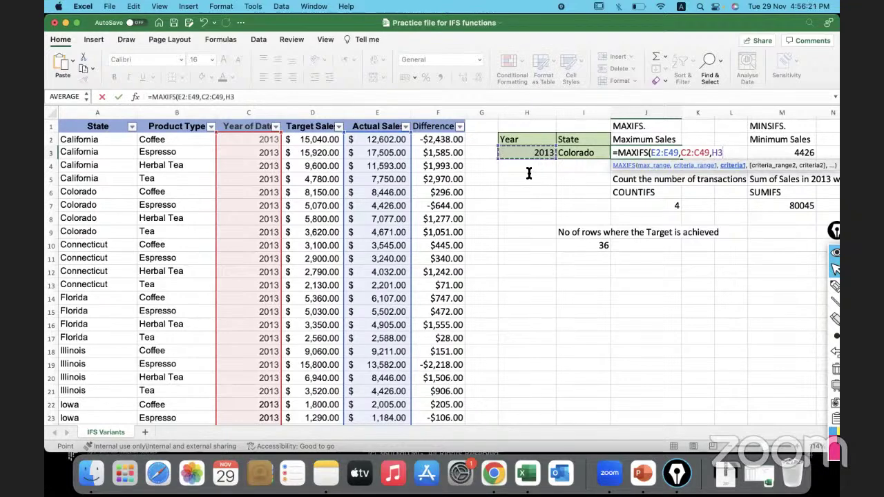
{"action": "type", "text": ","}
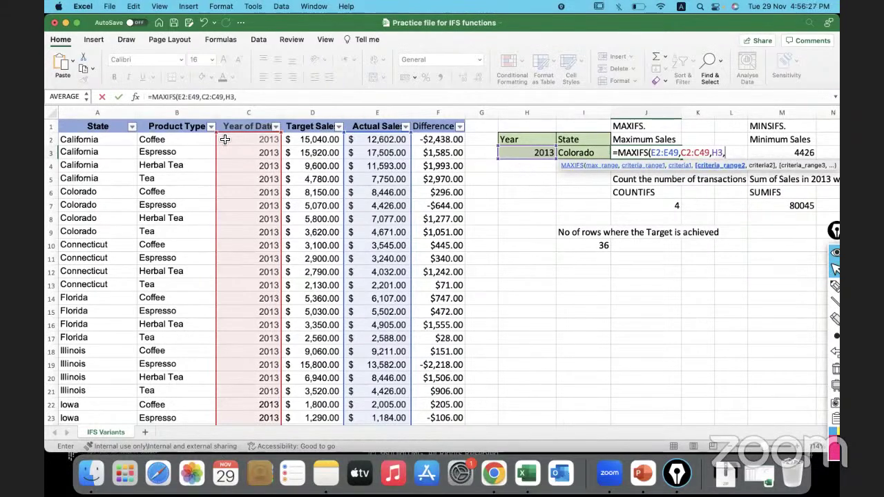
Step: Add the state condition to the MAXIFS formula in J3, with criteria range A2:A49 and criterion I3, and close the formula
{"action": "left_click", "coordinate": [120, 141]}
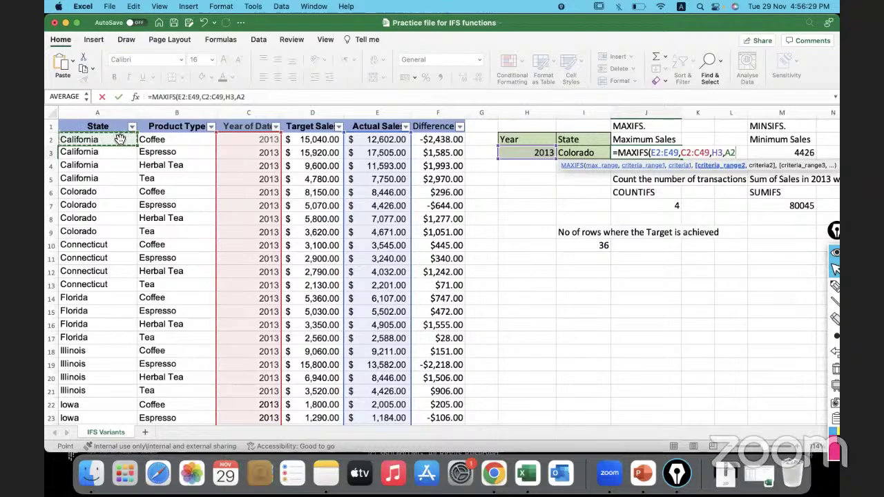
{"action": "key", "text": "ctrl+shift+Down"}
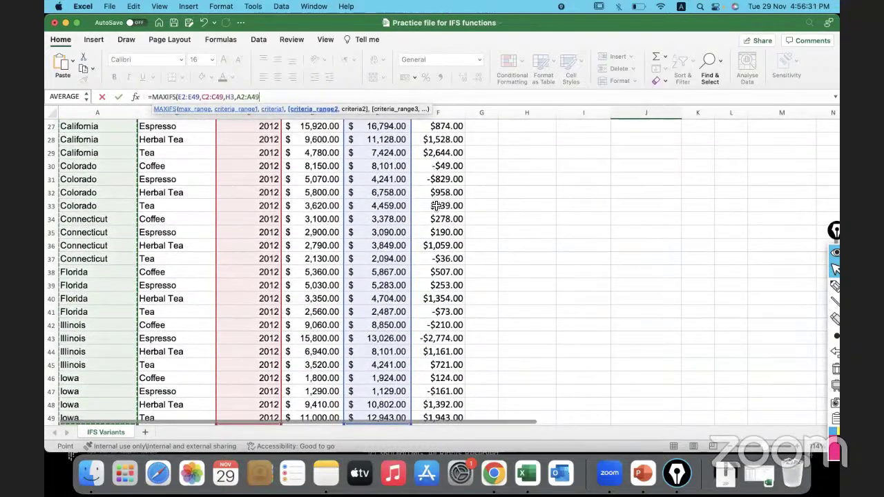
{"action": "scroll", "coordinate": [441, 205], "scroll_direction": "up", "scroll_amount": 10}
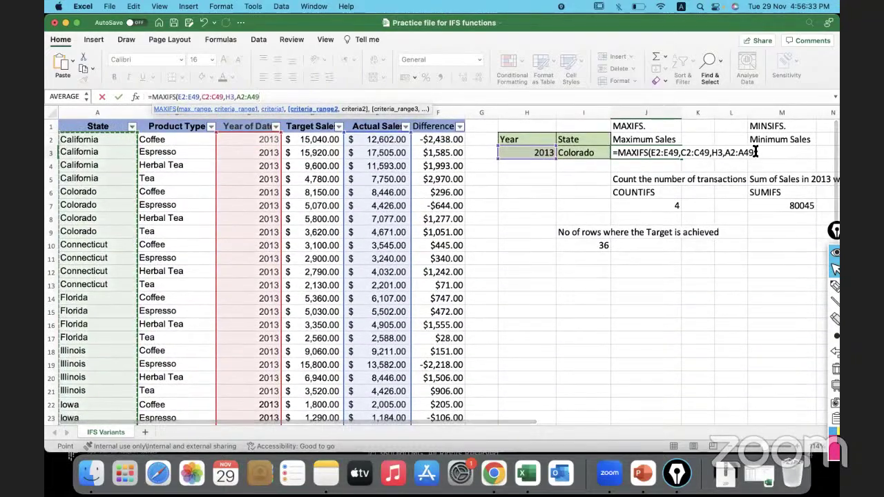
{"action": "left_click", "coordinate": [755, 151]}
{"action": "type", "text": ","}
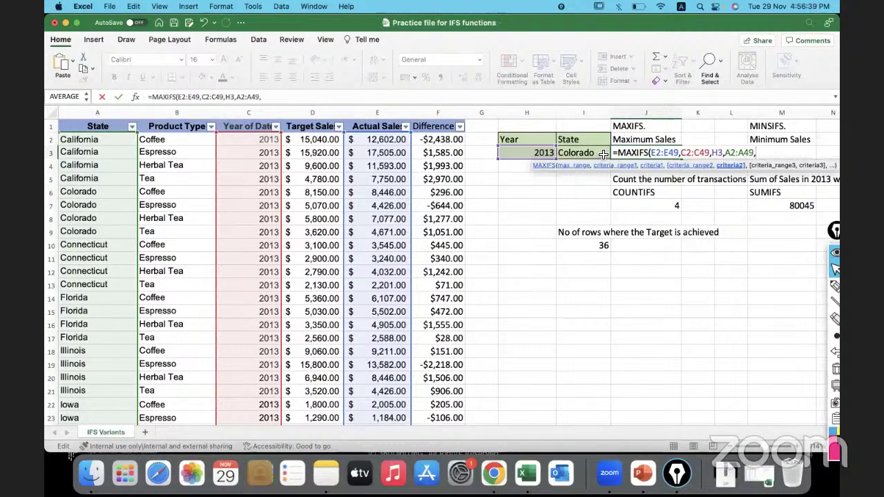
{"action": "left_click", "coordinate": [595, 154]}
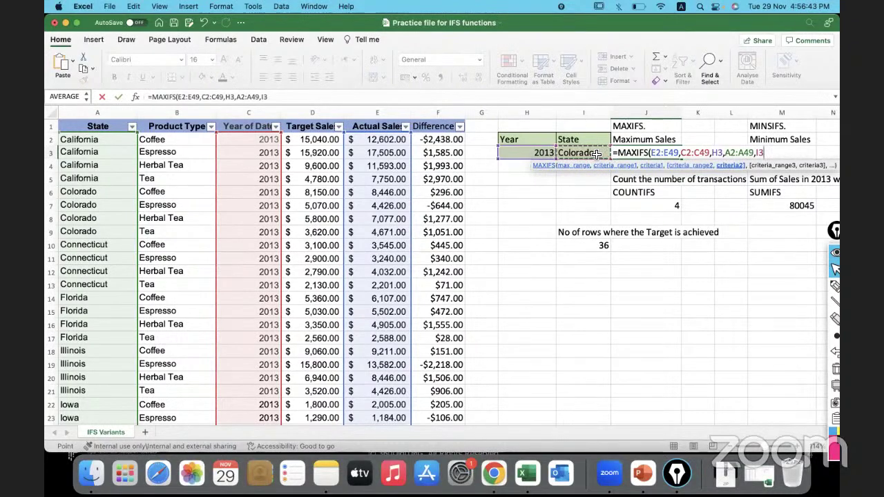
{"action": "type", "text": ")"}
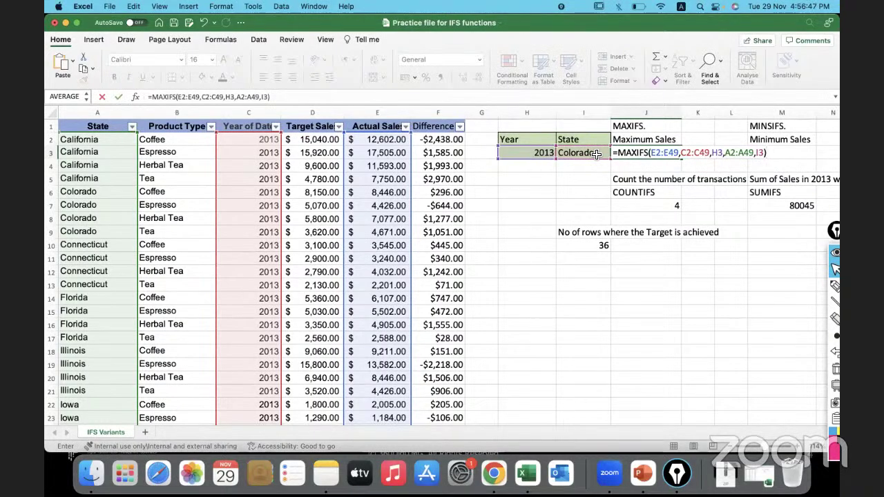
{"action": "left_click_drag", "start_coordinate": [782, 127], "coordinate": [788, 138]}
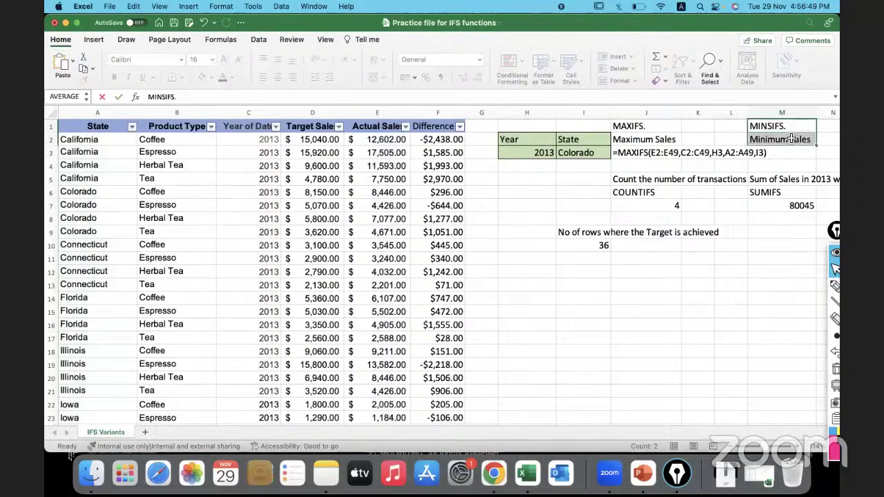
Step: Clear the MINIFS headings and formula in M1:M3, the COUNTIFS and SUMIFS block from J5, and the target-achieved count in I9:I10
{"action": "key", "text": "Delete"}
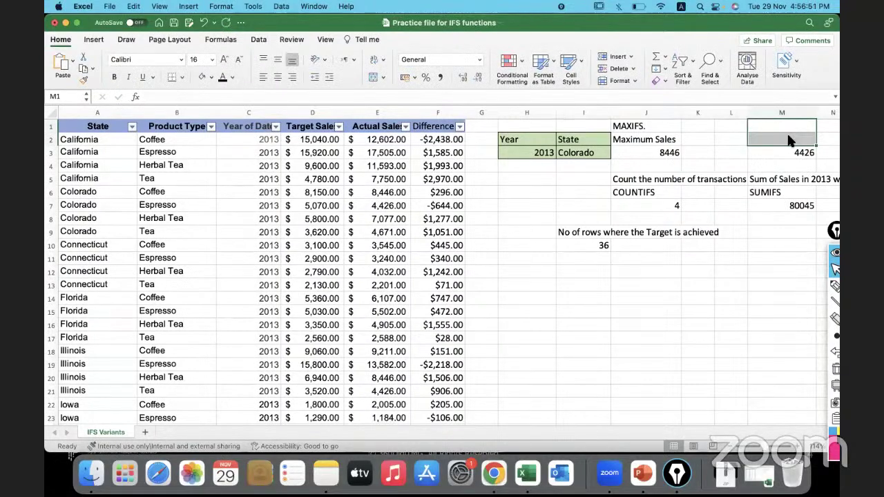
{"action": "left_click", "coordinate": [643, 151]}
{"action": "left_click_drag", "start_coordinate": [632, 184], "coordinate": [776, 271]}
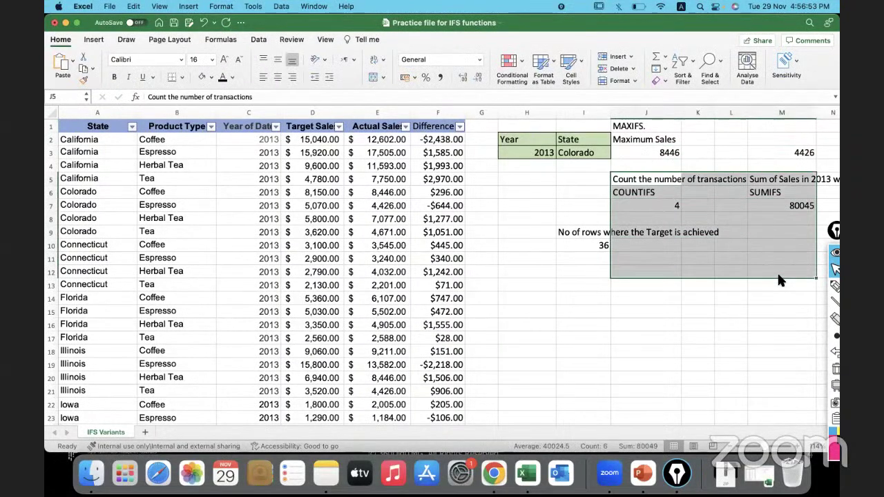
{"action": "key", "text": "Delete"}
{"action": "left_click_drag", "start_coordinate": [593, 235], "coordinate": [732, 300]}
{"action": "key", "text": "Delete"}
{"action": "left_click", "coordinate": [758, 157]}
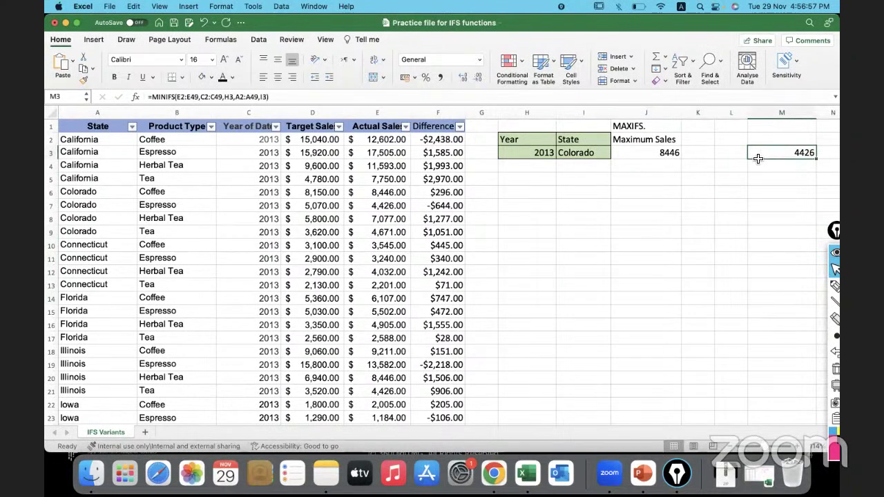
{"action": "key", "text": "Delete"}
Step: Review each argument of the MAXIFS formula in J3 and compare its result with the Colorado 2013 rows
{"action": "left_click", "coordinate": [626, 150]}
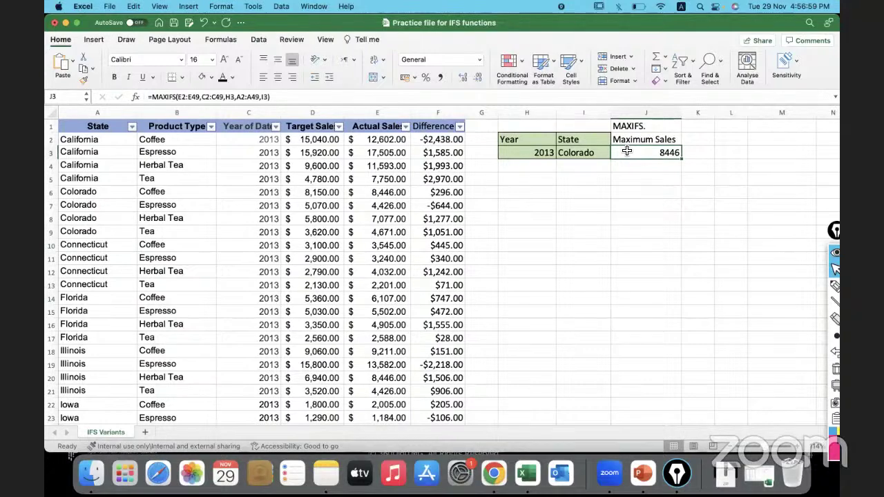
{"action": "double_click", "coordinate": [626, 151]}
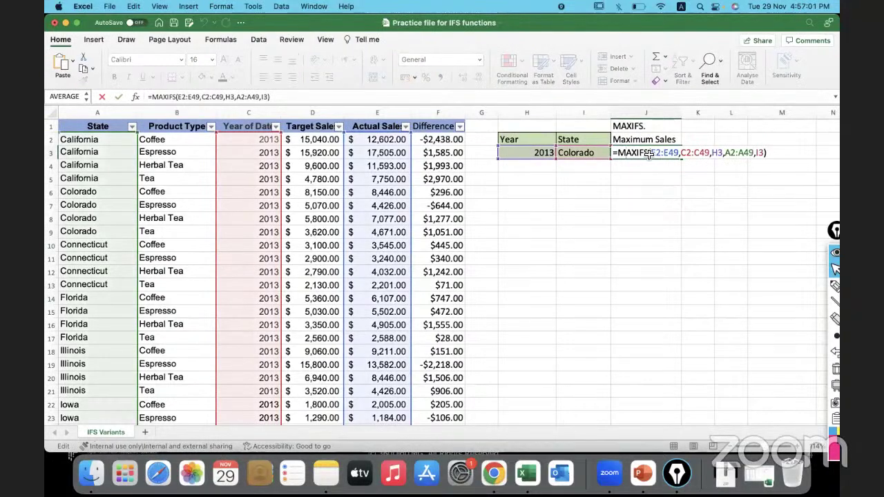
{"action": "left_click_drag", "start_coordinate": [639, 155], "coordinate": [618, 155]}
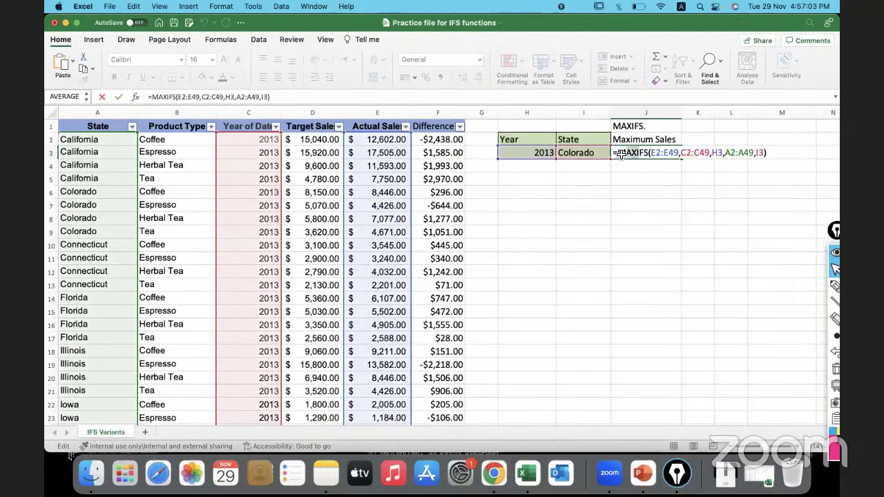
{"action": "left_click", "coordinate": [674, 154]}
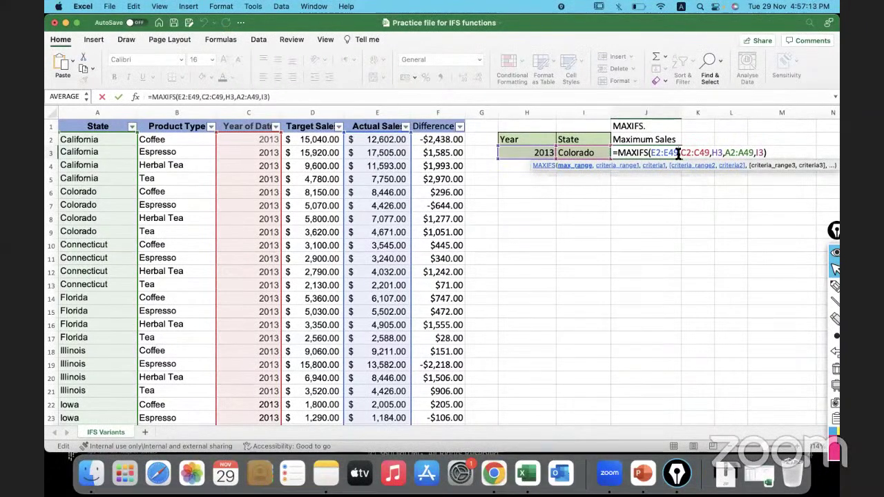
{"action": "left_click_drag", "start_coordinate": [678, 153], "coordinate": [650, 153]}
{"action": "left_click_drag", "start_coordinate": [681, 154], "coordinate": [723, 153]}
{"action": "left_click", "coordinate": [713, 153]}
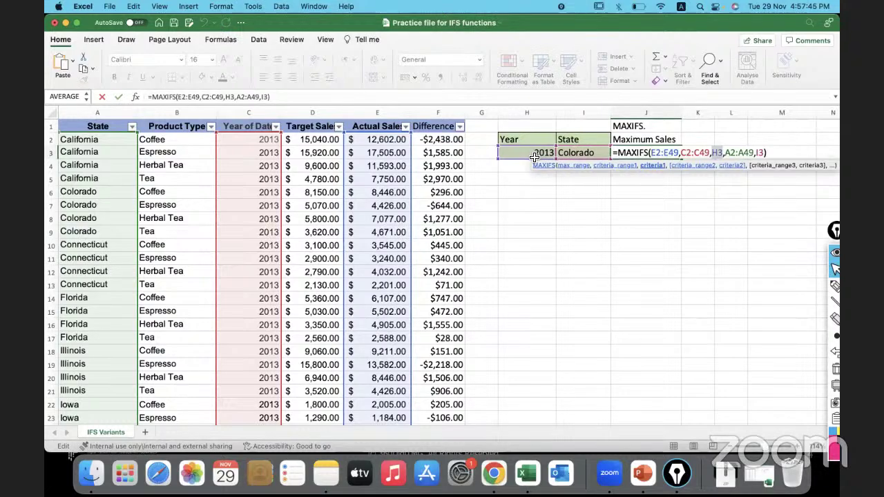
{"action": "left_click_drag", "start_coordinate": [723, 154], "coordinate": [755, 152]}
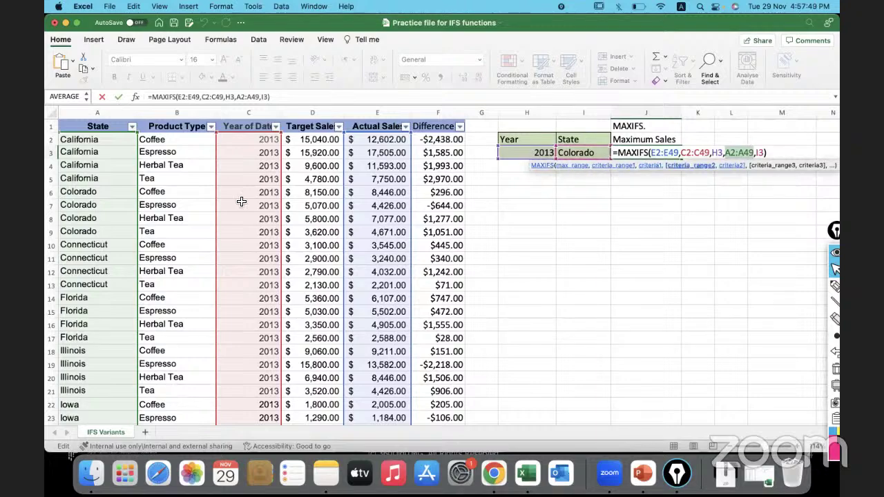
{"action": "left_click", "coordinate": [757, 153]}
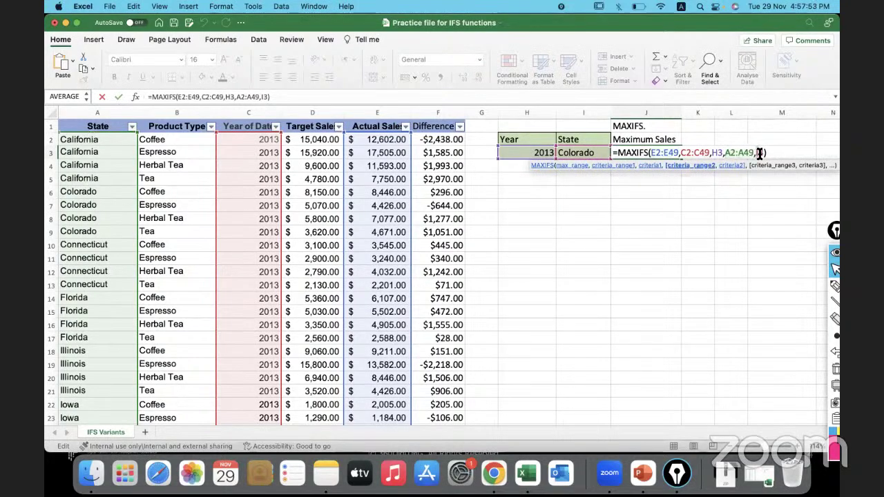
{"action": "left_click", "coordinate": [590, 154]}
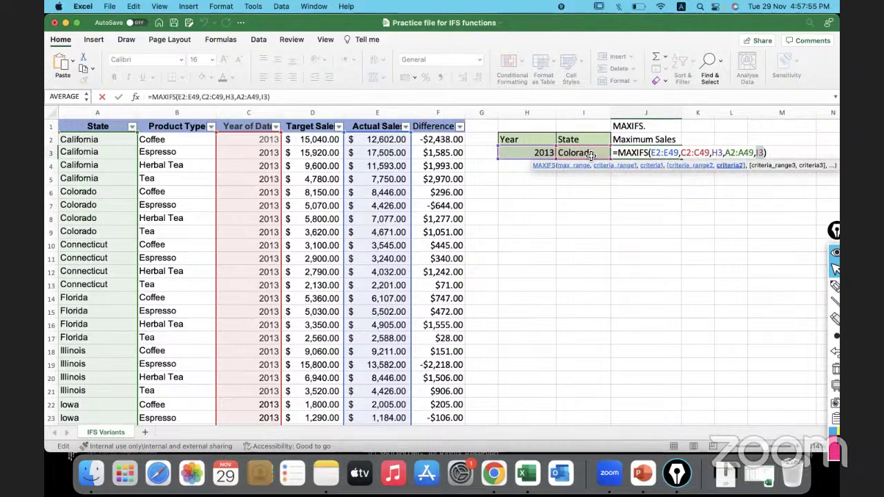
{"action": "left_click", "coordinate": [770, 152]}
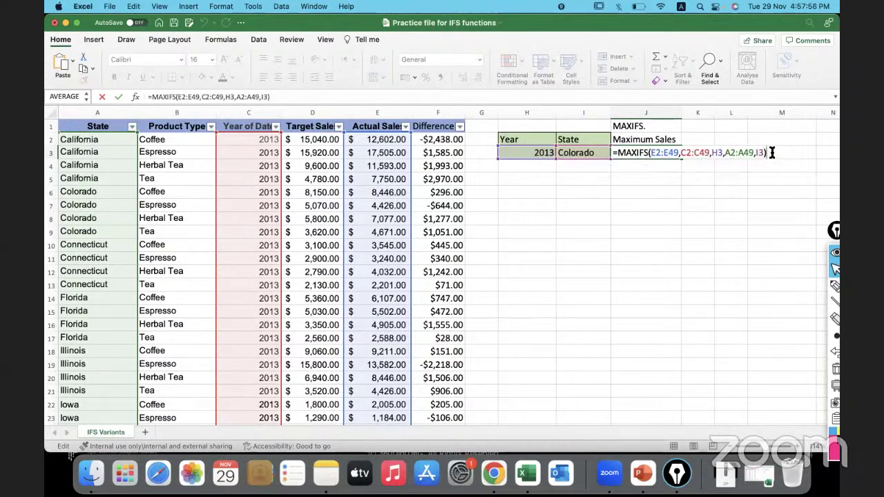
{"action": "key", "text": "Return"}
{"action": "left_click", "coordinate": [638, 154]}
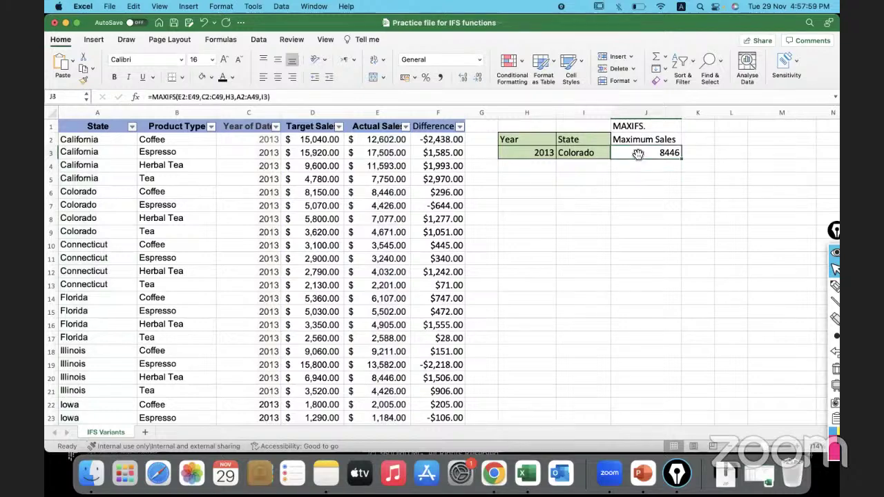
{"action": "left_click_drag", "start_coordinate": [113, 191], "coordinate": [365, 236]}
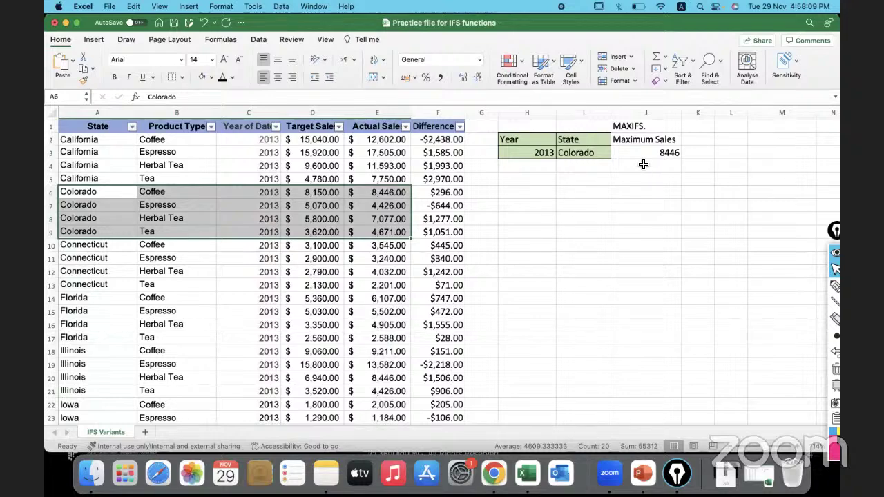
Step: Change the state criterion in I3 to Florida and check the maximum against the Florida 2013 rows
{"action": "left_click", "coordinate": [528, 151]}
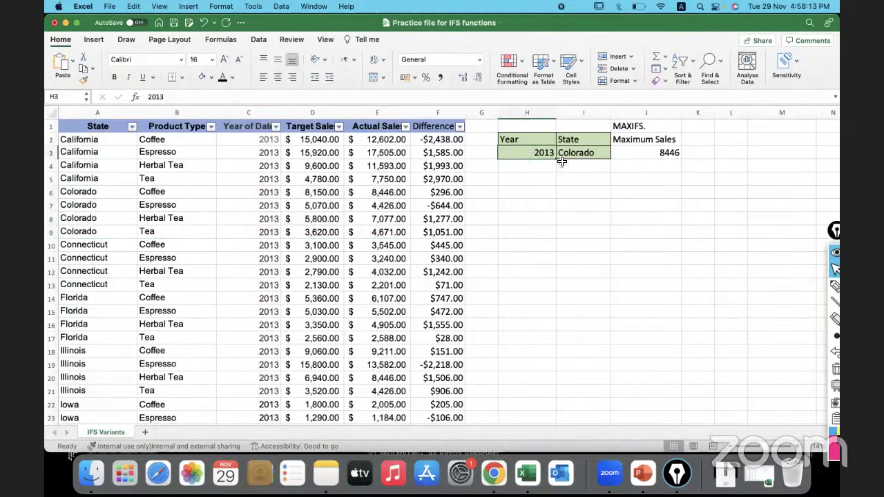
{"action": "left_click", "coordinate": [589, 154]}
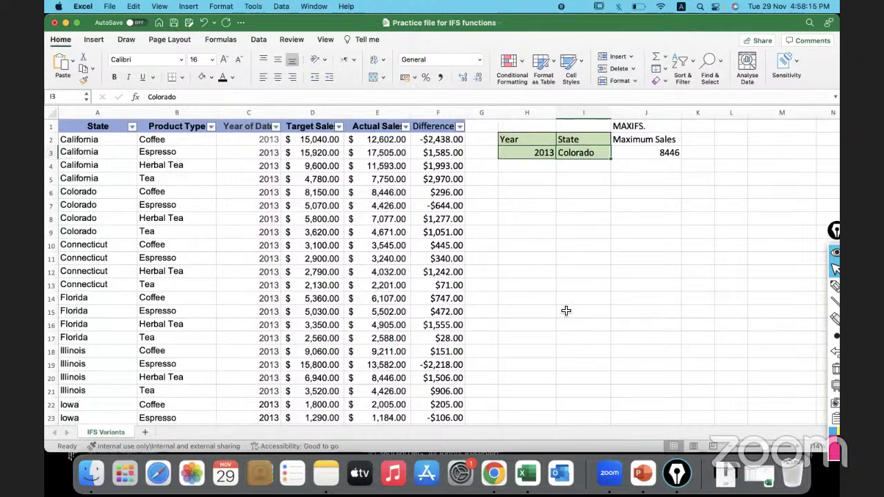
{"action": "type", "text": "Flor"}
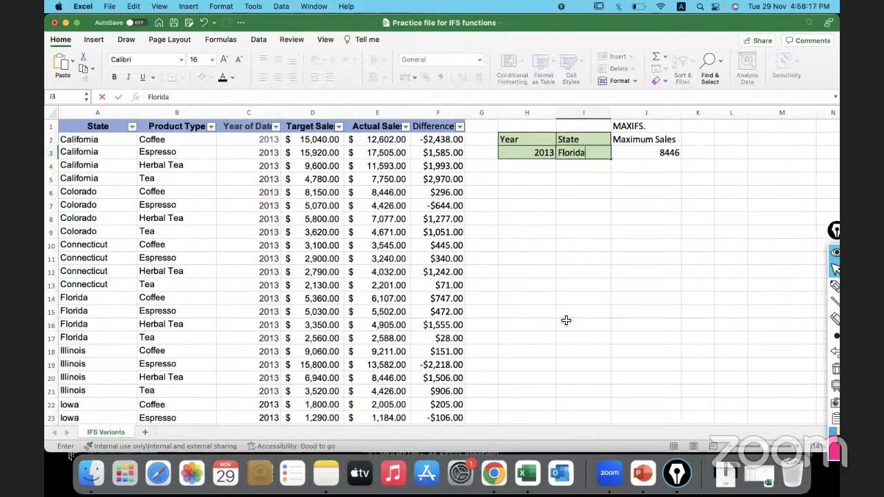
{"action": "type", "text": "ida"}
{"action": "key", "text": "Return"}
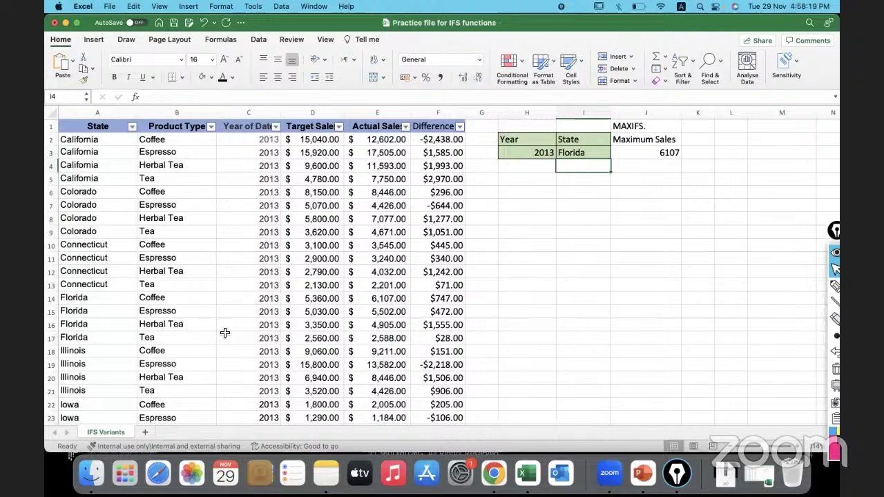
{"action": "left_click_drag", "start_coordinate": [122, 301], "coordinate": [363, 337]}
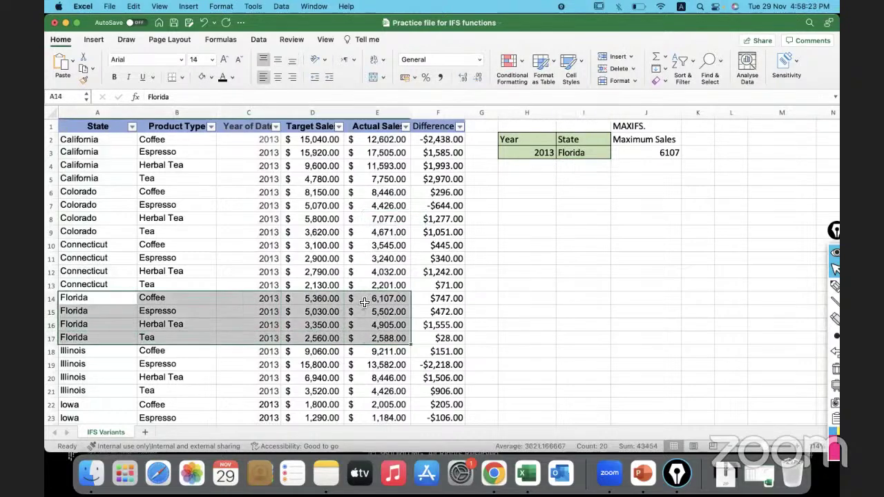
Step: Change the year criterion in H3 to 2012 and check the maximum against the Florida 2012 rows
{"action": "left_click", "coordinate": [538, 153]}
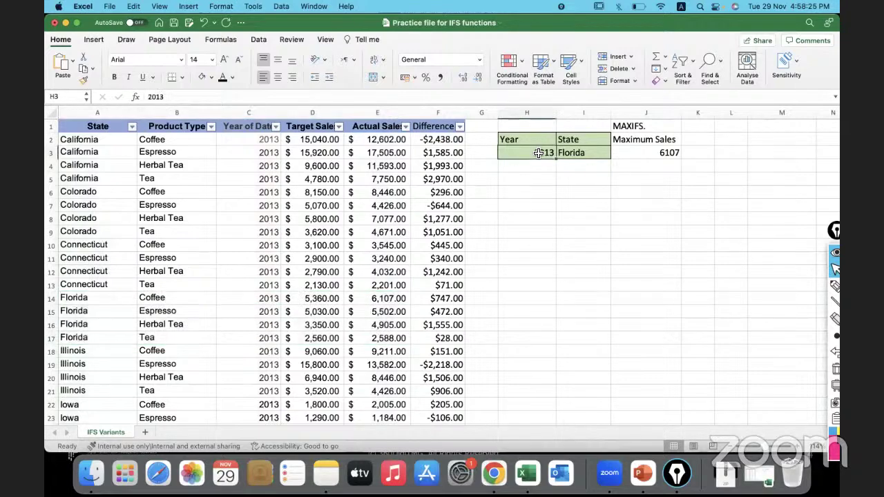
{"action": "type", "text": "2012"}
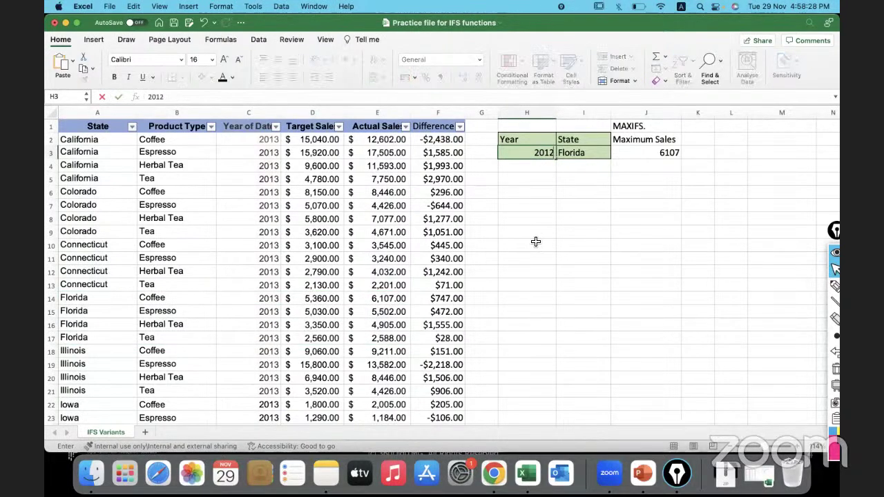
{"action": "key", "text": "Return"}
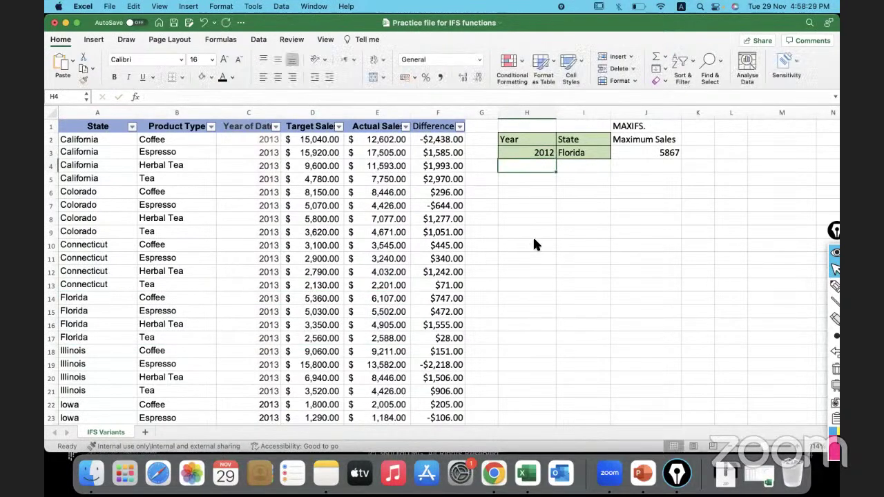
{"action": "left_click", "coordinate": [622, 153]}
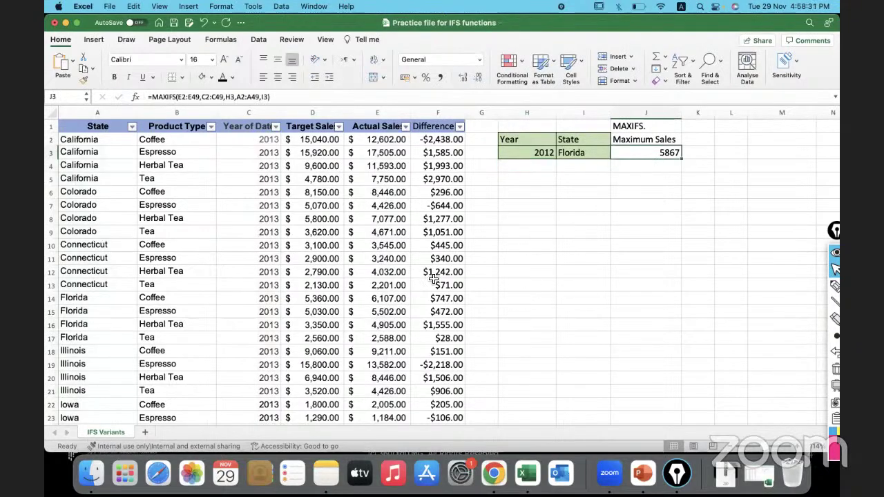
{"action": "scroll", "coordinate": [397, 294], "scroll_direction": "down", "scroll_amount": 6}
{"action": "scroll", "coordinate": [397, 294], "scroll_direction": "down", "scroll_amount": 3}
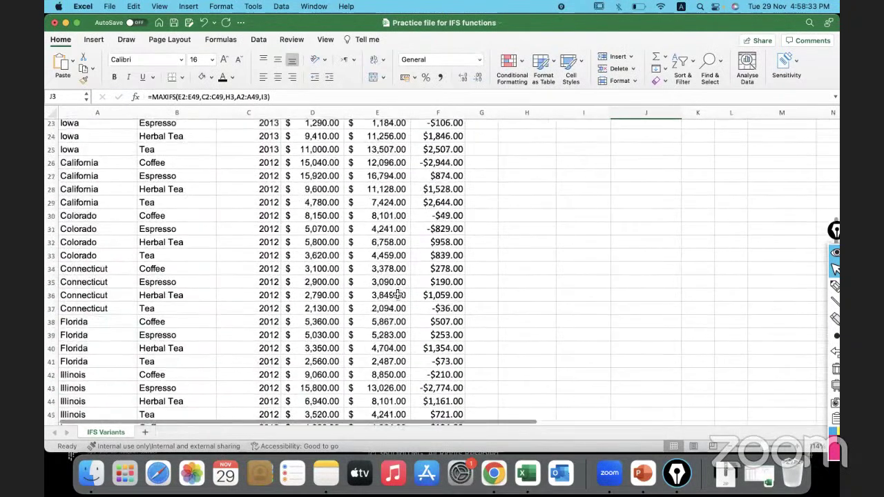
{"action": "left_click_drag", "start_coordinate": [111, 258], "coordinate": [330, 301]}
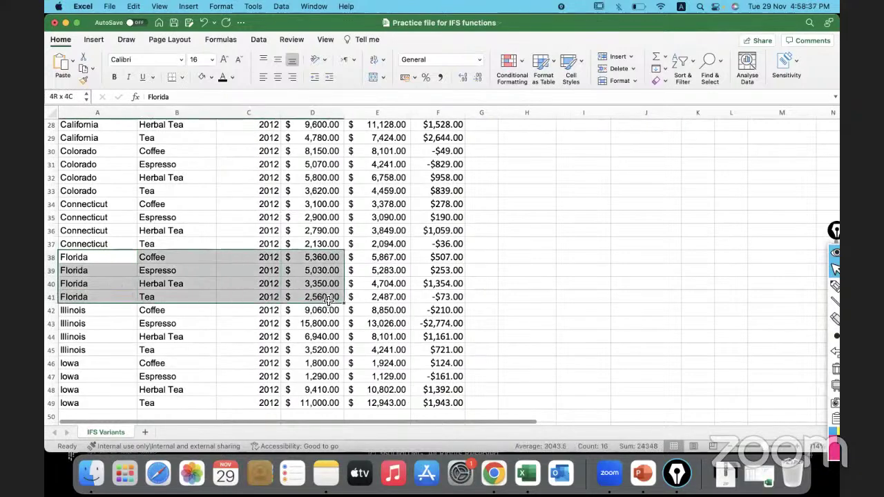
{"action": "left_click_drag", "start_coordinate": [362, 298], "coordinate": [399, 267]}
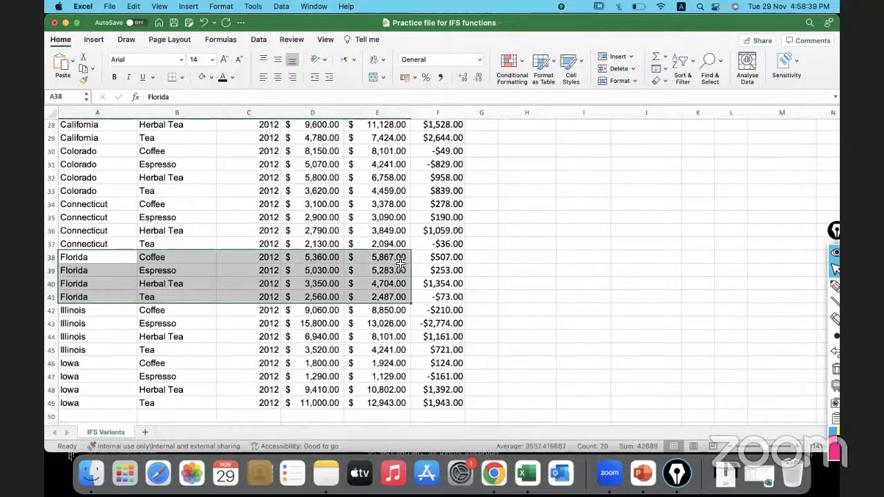
{"action": "scroll", "coordinate": [400, 263], "scroll_direction": "up", "scroll_amount": 10}
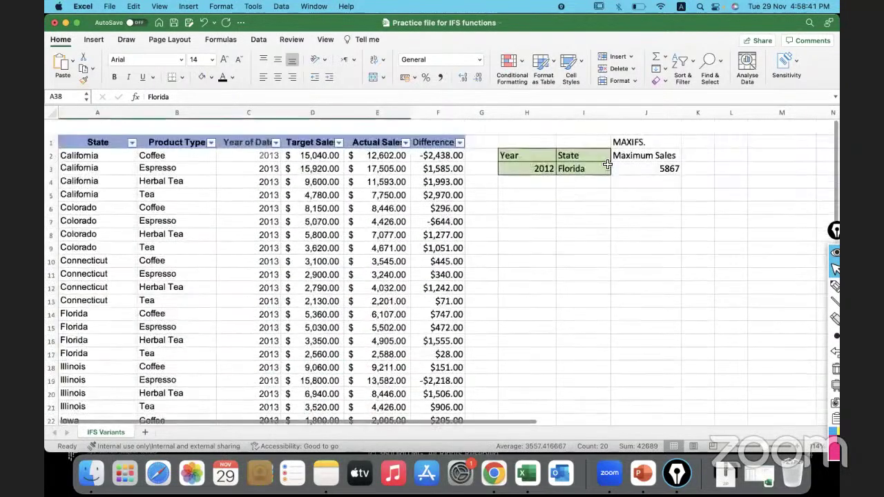
Step: Examine how the criteria in H3 and I3 relate to the Year of Date and State columns and the MAXIFS result in J3
{"action": "left_click", "coordinate": [594, 153]}
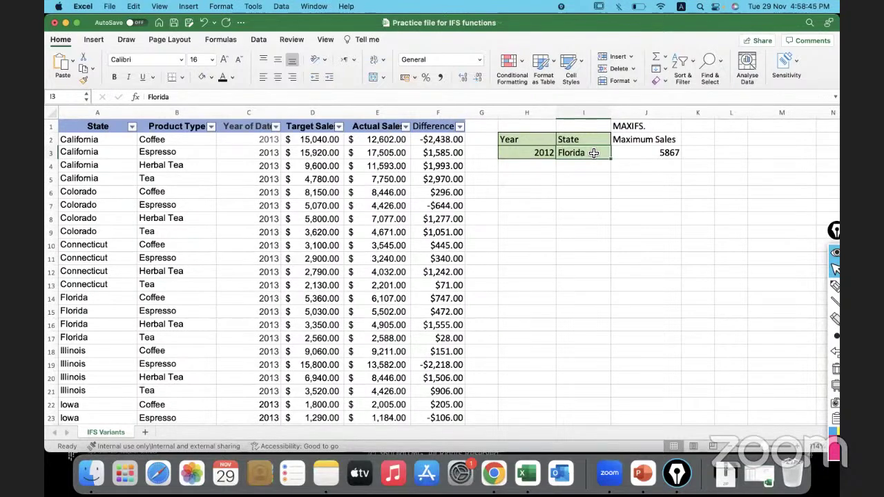
{"action": "left_click", "coordinate": [635, 152]}
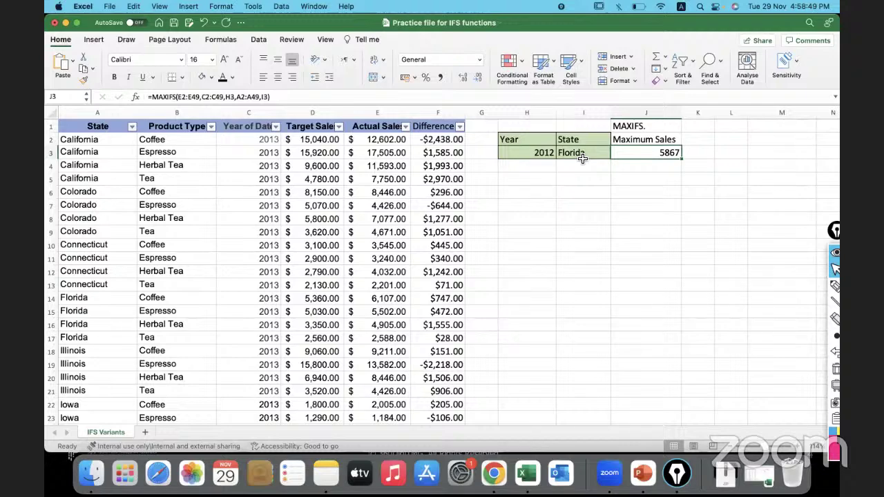
{"action": "left_click", "coordinate": [531, 154]}
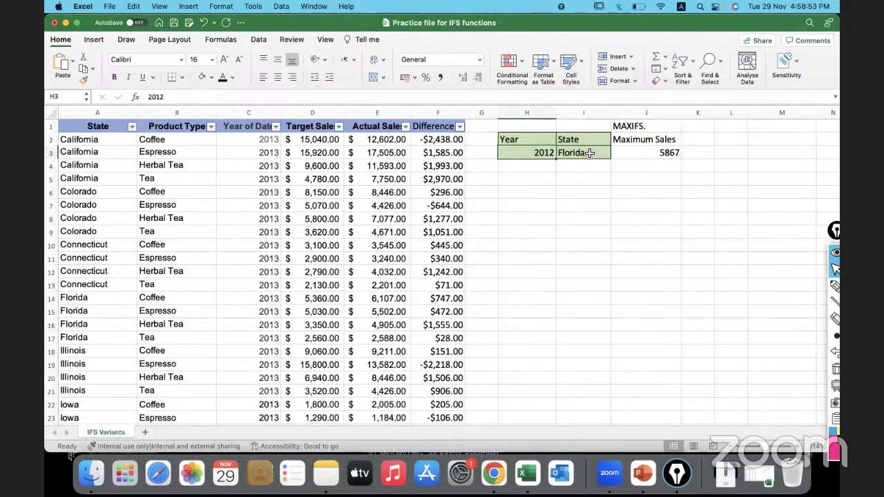
{"action": "left_click_drag", "start_coordinate": [588, 153], "coordinate": [537, 153]}
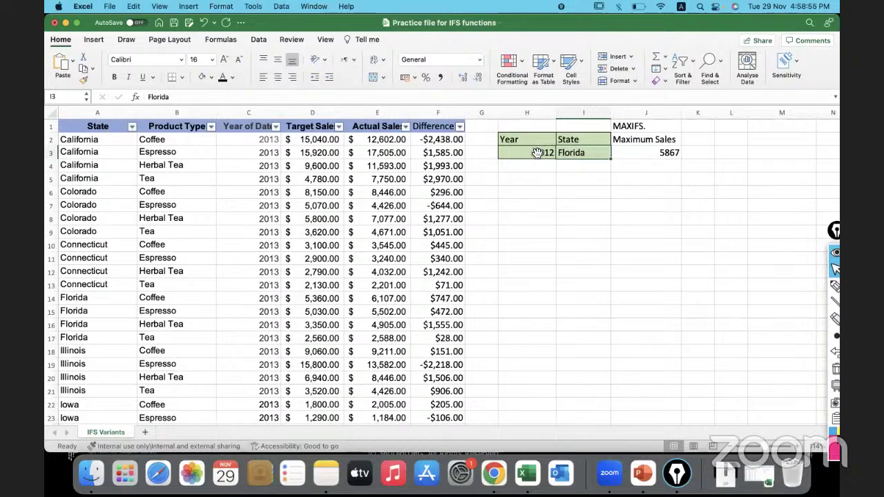
{"action": "left_click_drag", "start_coordinate": [233, 141], "coordinate": [237, 421]}
{"action": "left_click", "coordinate": [520, 152]}
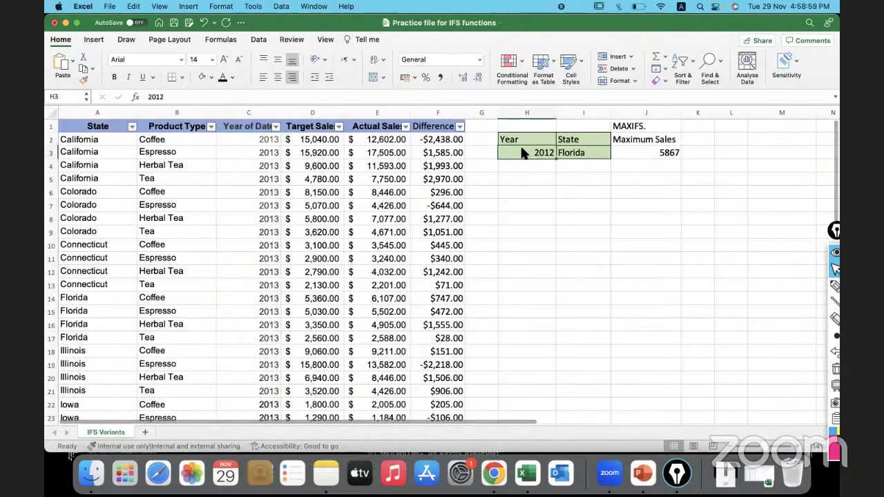
{"action": "left_click", "coordinate": [573, 152]}
{"action": "left_click_drag", "start_coordinate": [98, 140], "coordinate": [101, 403]}
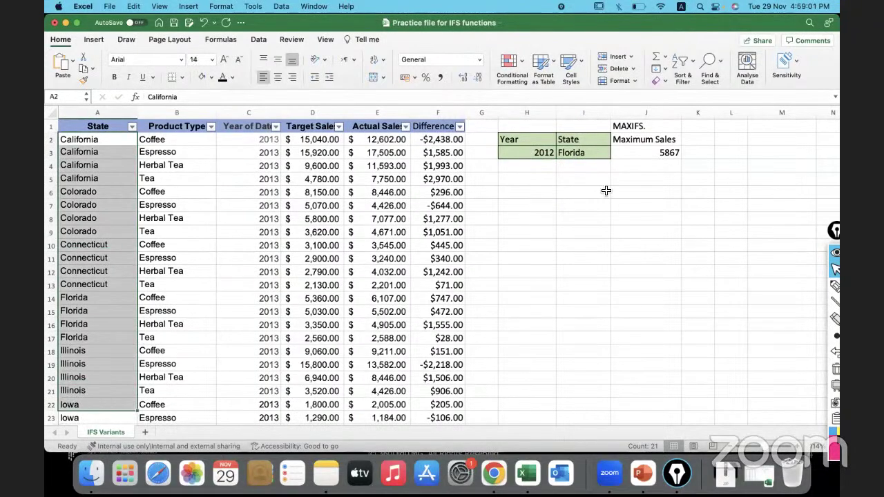
{"action": "left_click", "coordinate": [570, 154]}
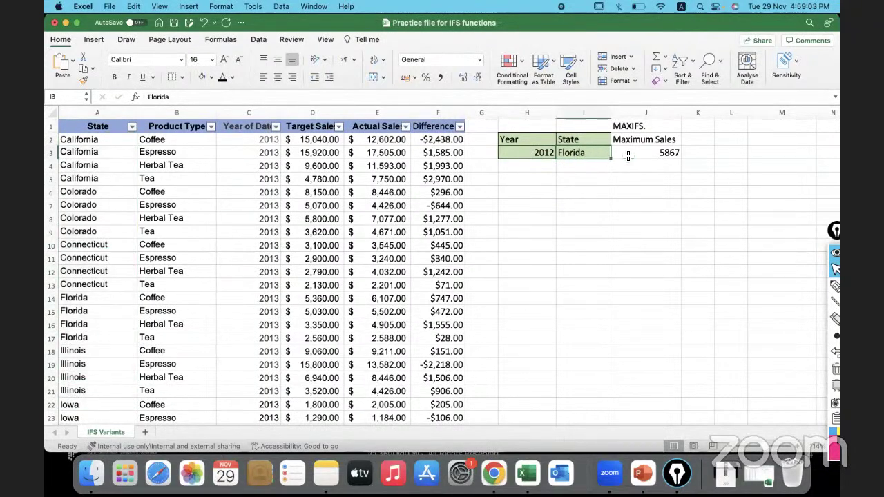
{"action": "left_click", "coordinate": [628, 154]}
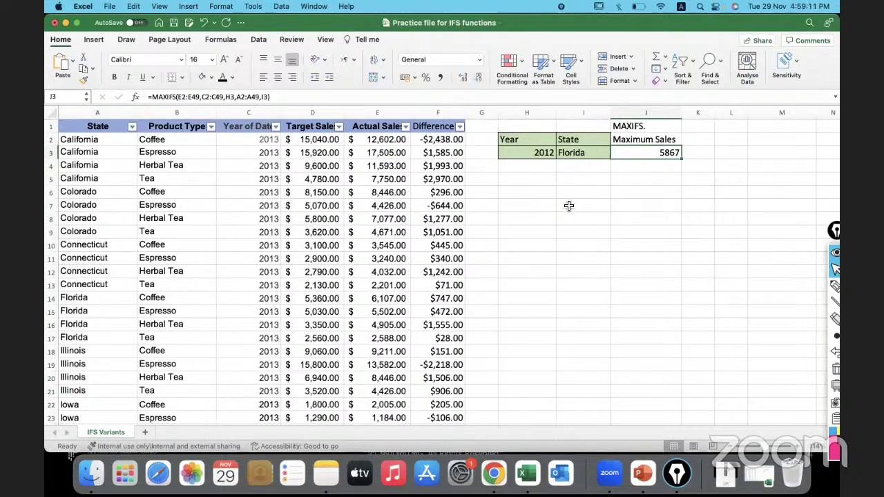
{"action": "left_click", "coordinate": [268, 96]}
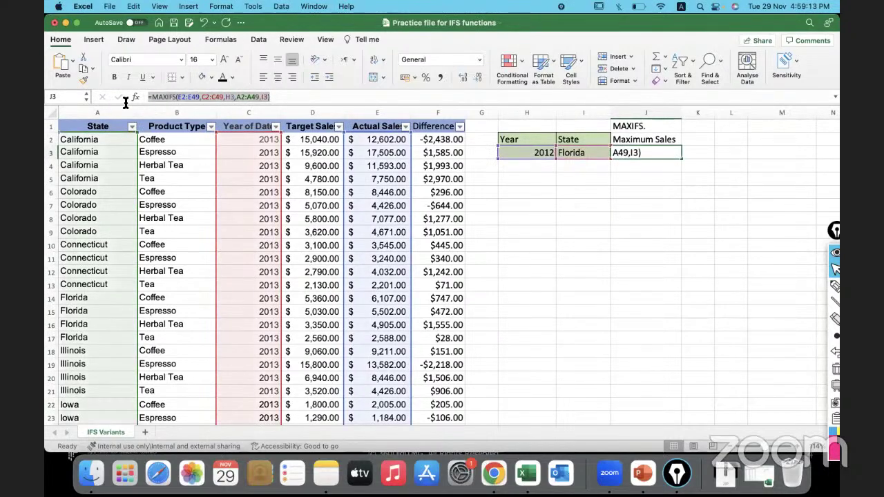
{"action": "type", "text": "="}
{"action": "left_click", "coordinate": [591, 203]}
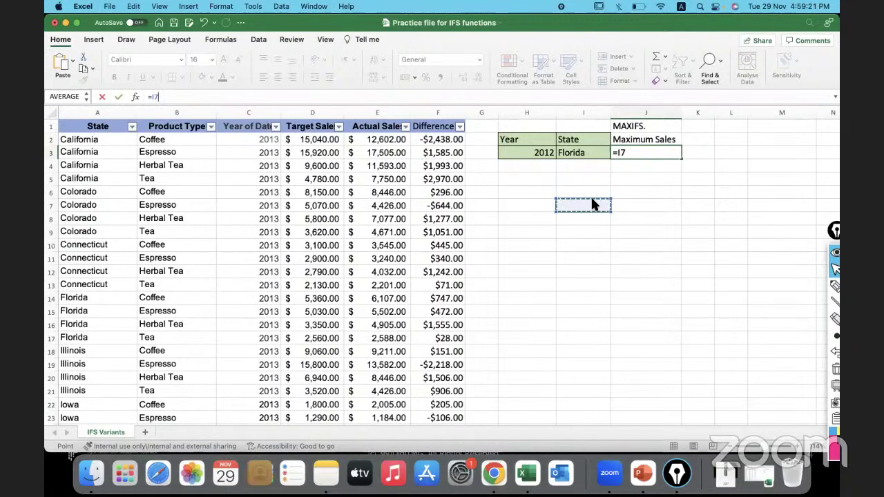
{"action": "key", "text": "Escape"}
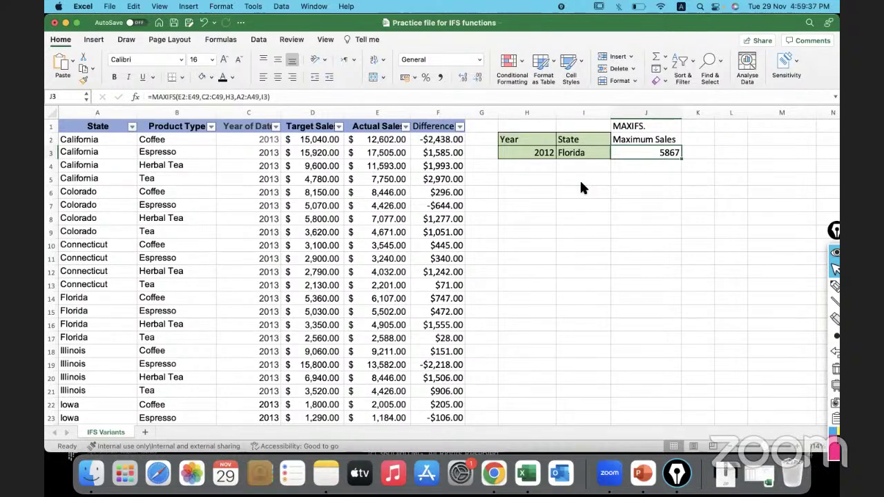
{"action": "left_click", "coordinate": [669, 124]}
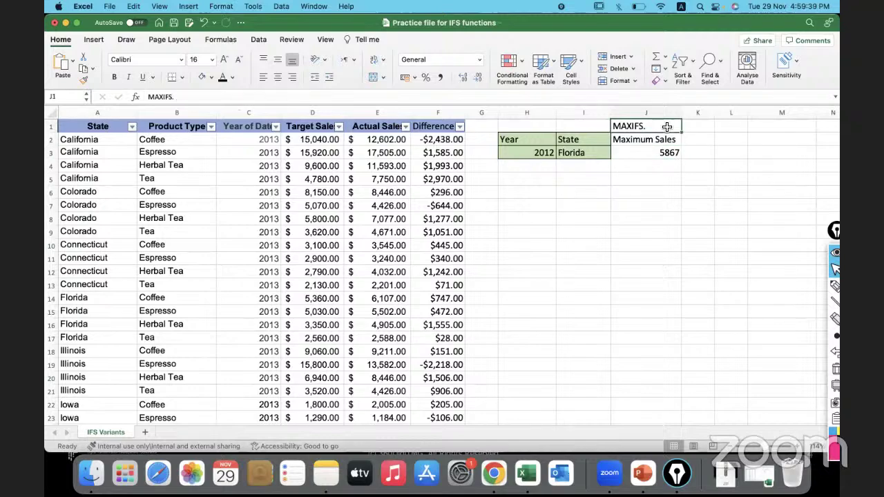
{"action": "left_click", "coordinate": [636, 179]}
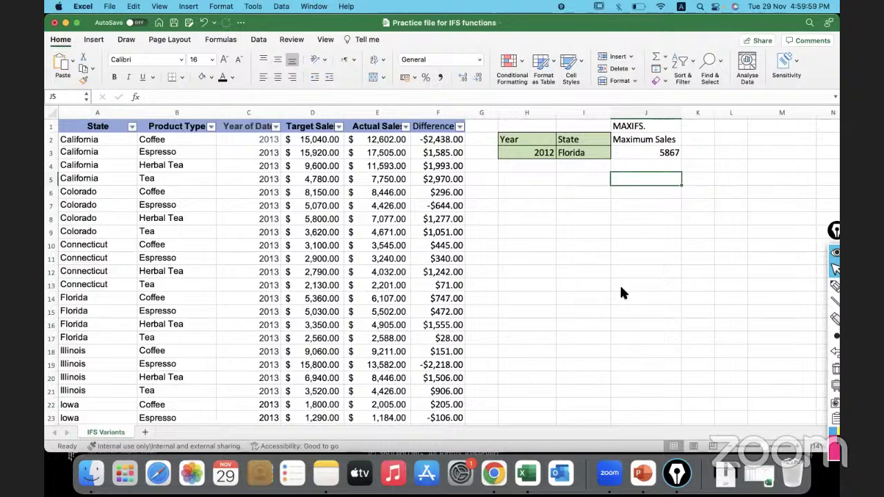
Step: Switch to Notes, copy the WhatsApp group invitation link and bring up the Zoom meeting to share it
{"action": "left_click", "coordinate": [327, 472]}
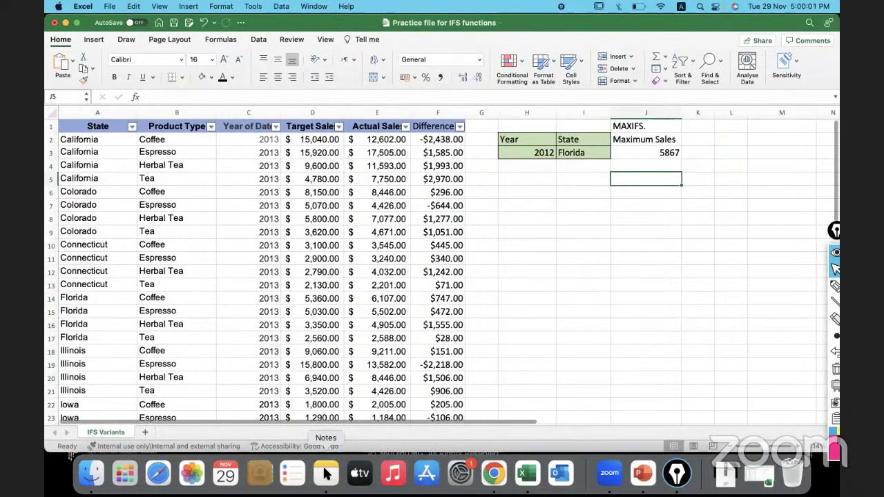
{"action": "left_click", "coordinate": [613, 139]}
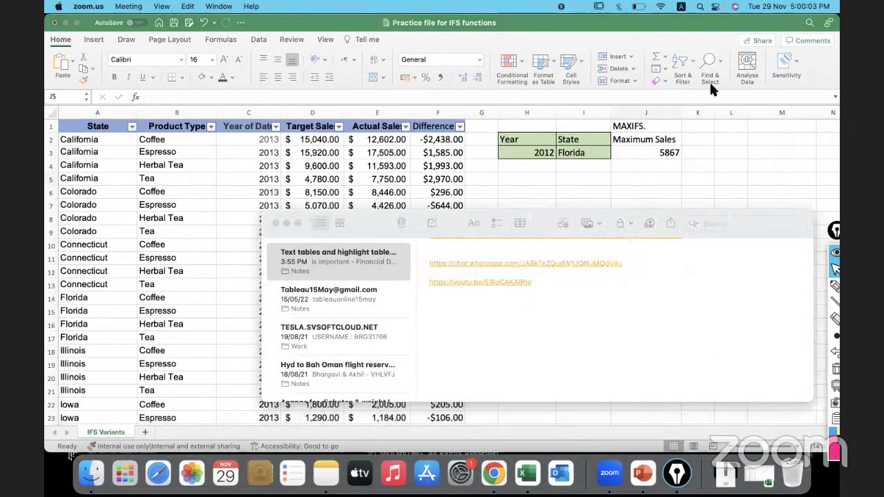
{"action": "left_click", "coordinate": [532, 278]}
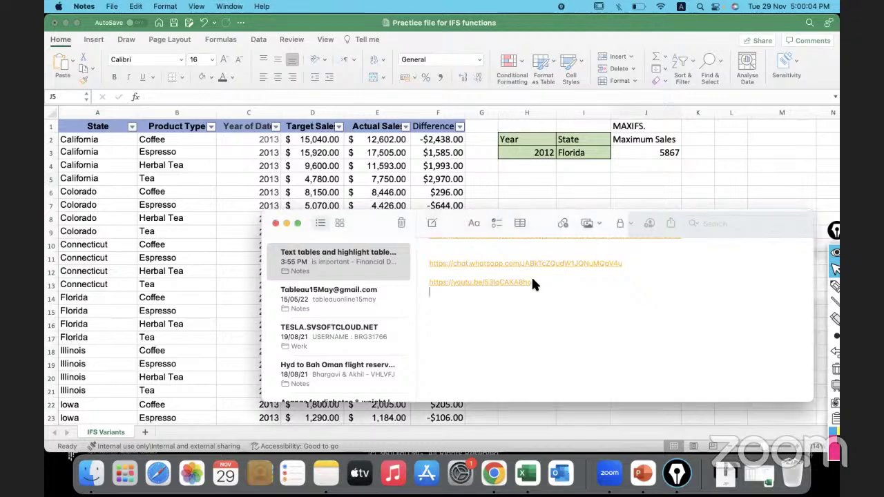
{"action": "left_click", "coordinate": [427, 264]}
{"action": "left_click_drag", "start_coordinate": [426, 265], "coordinate": [625, 263]}
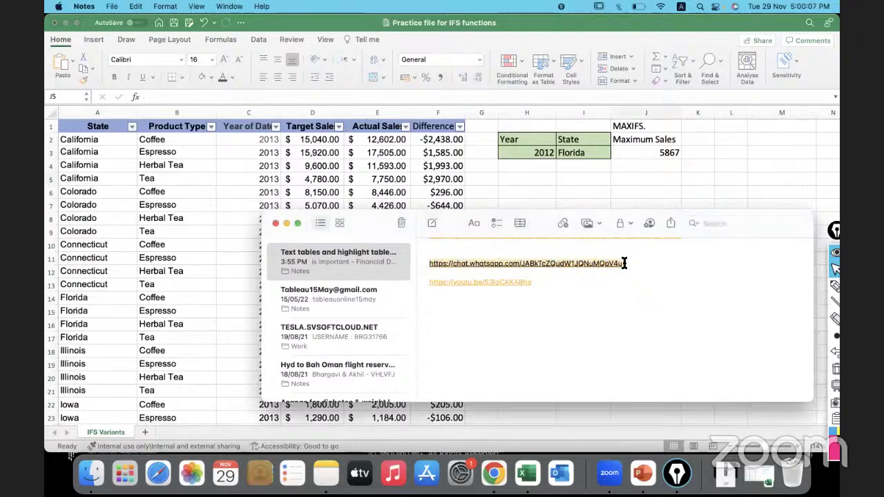
{"action": "left_click", "coordinate": [720, 272]}
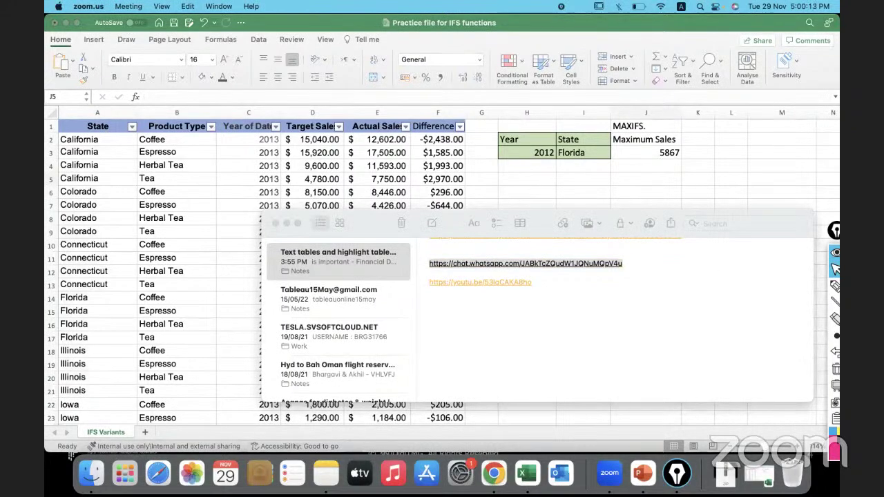
Step: Copy the YouTube video link from the same note and return to the Zoom meeting to share it
{"action": "left_click", "coordinate": [537, 278]}
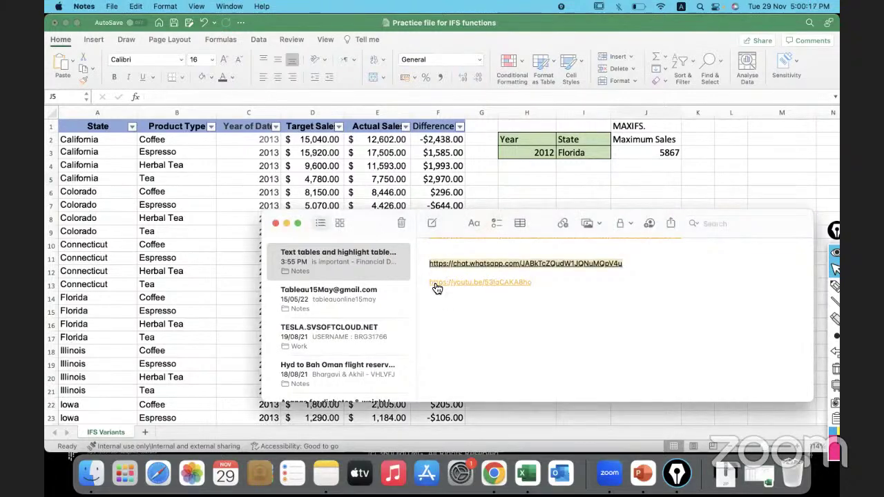
{"action": "left_click_drag", "start_coordinate": [429, 289], "coordinate": [533, 288]}
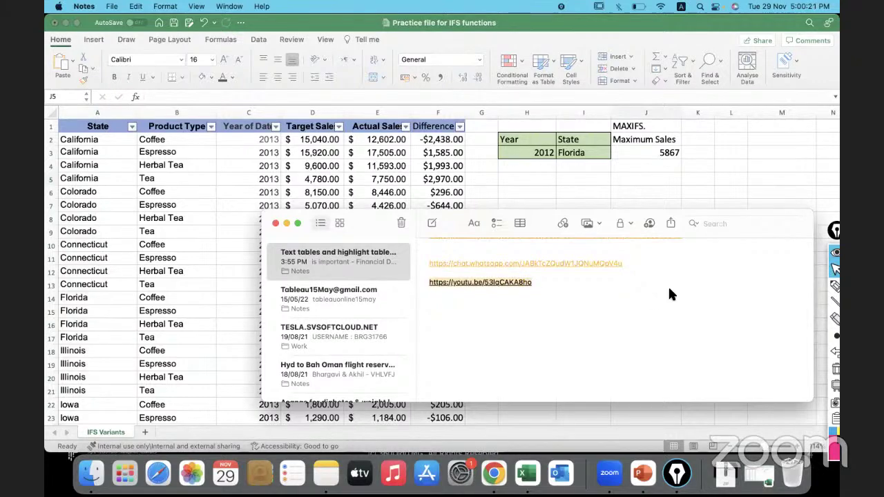
{"action": "left_click", "coordinate": [685, 270]}
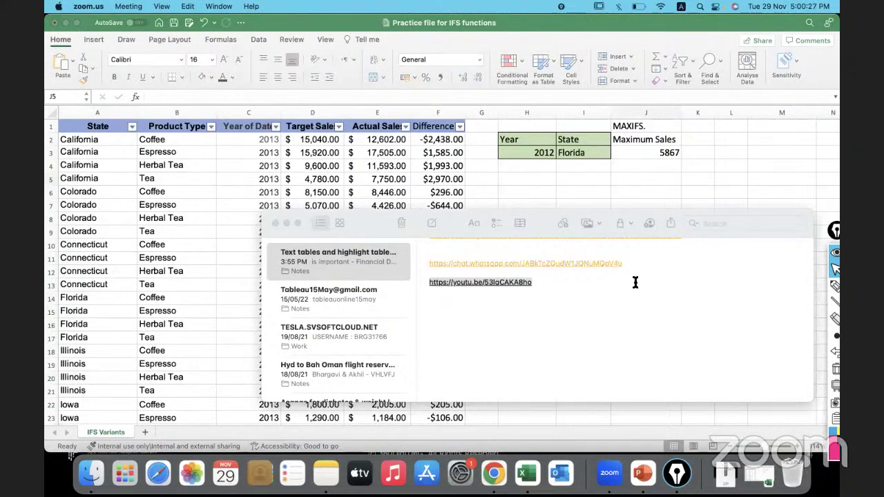
Step: Copy the WhatsApp group link from the note once more and switch back to Zoom
{"action": "left_click", "coordinate": [437, 269]}
{"action": "left_click_drag", "start_coordinate": [423, 262], "coordinate": [609, 264]}
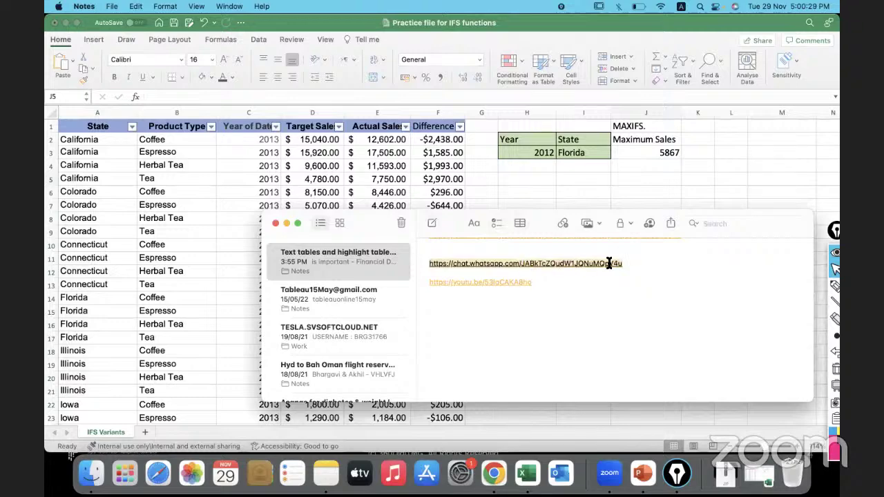
{"action": "left_click", "coordinate": [678, 290]}
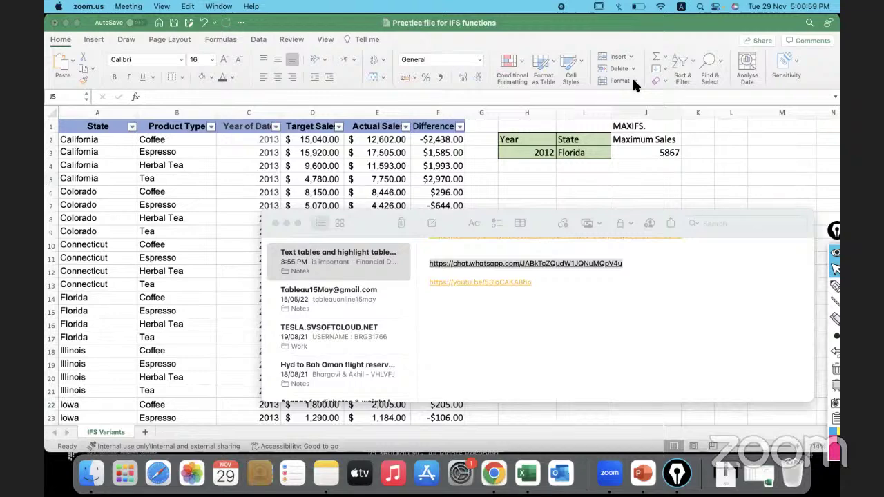
Step: Select the YouTube link in the note again, close the Notes window and return to the Excel workbook
{"action": "left_click", "coordinate": [541, 284]}
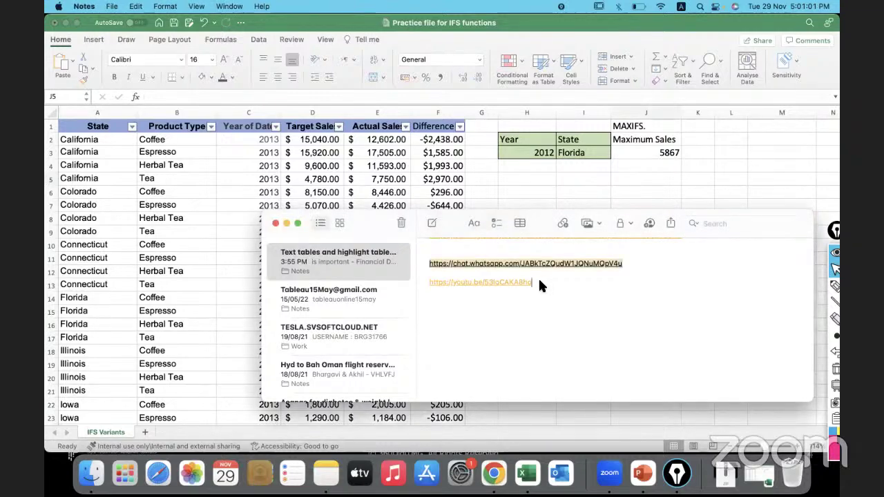
{"action": "left_click_drag", "start_coordinate": [539, 282], "coordinate": [426, 282]}
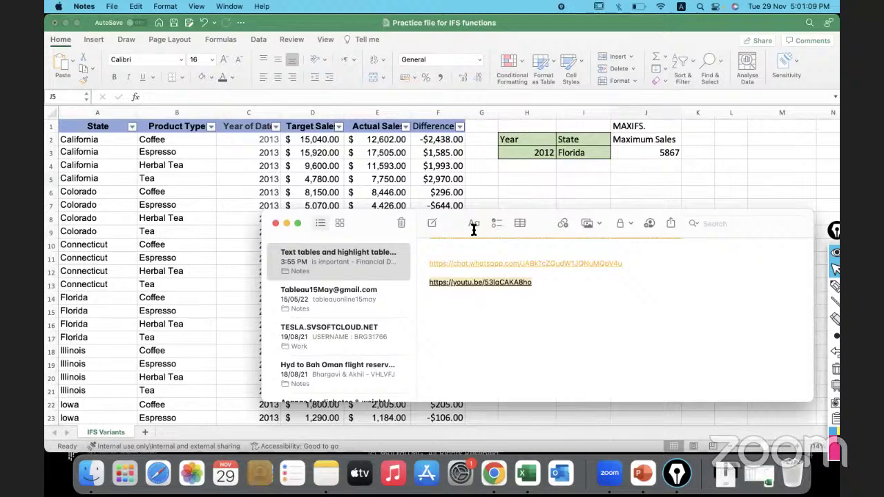
{"action": "left_click_drag", "start_coordinate": [531, 282], "coordinate": [427, 283]}
{"action": "left_click", "coordinate": [585, 301]}
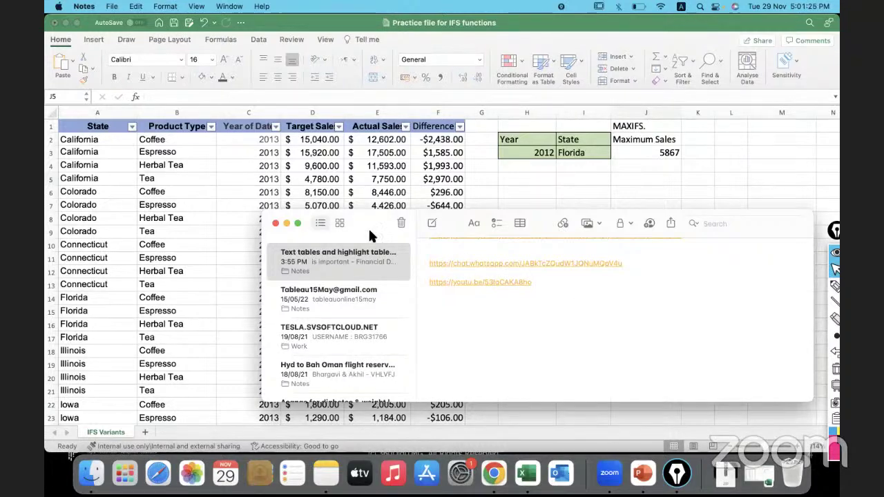
{"action": "left_click", "coordinate": [275, 223]}
{"action": "left_click", "coordinate": [558, 226]}
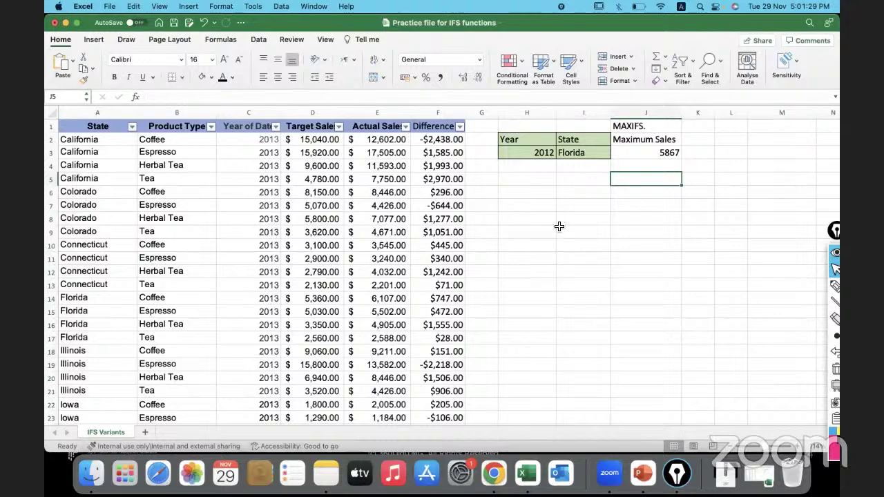
{"action": "left_click", "coordinate": [522, 224]}
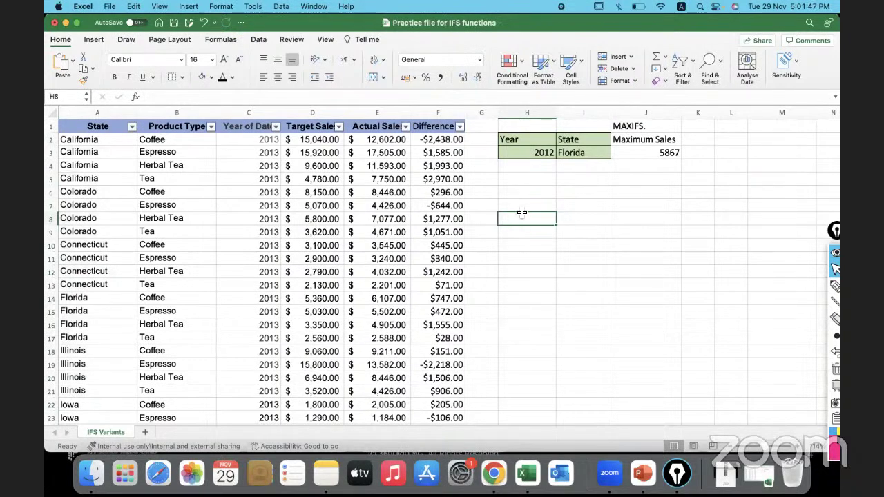
{"action": "left_click", "coordinate": [521, 210]}
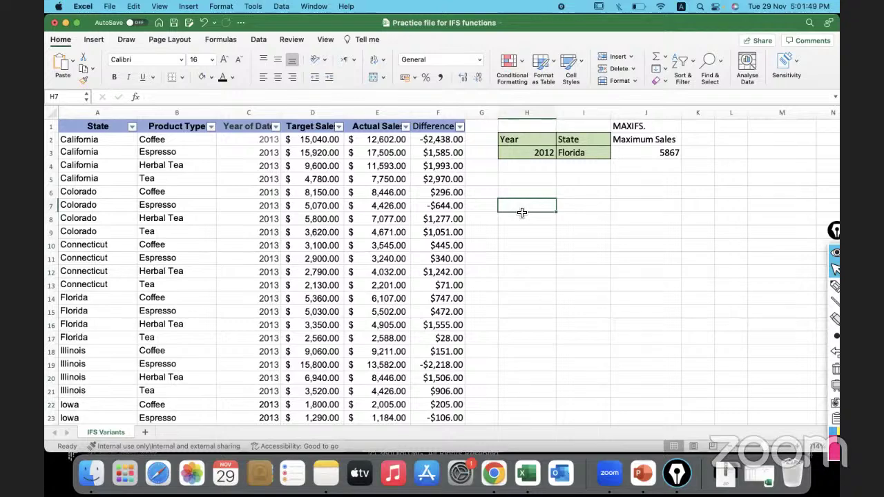